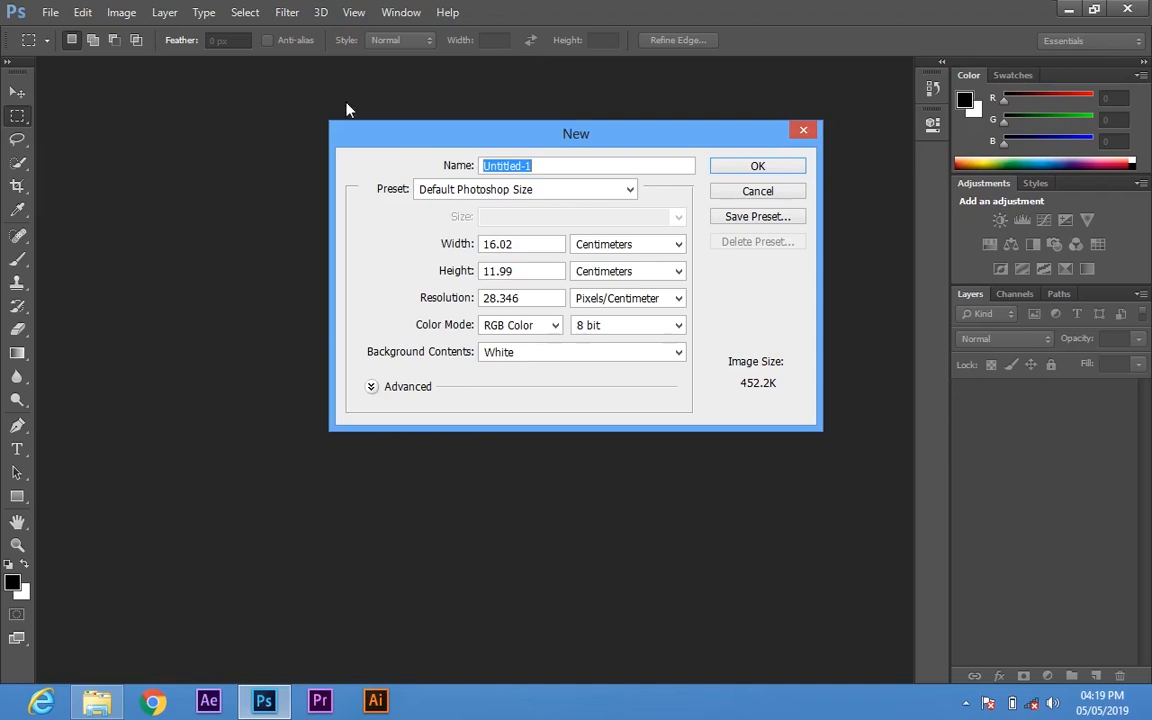
Replace the new document's default name with Beginner
click(545, 166)
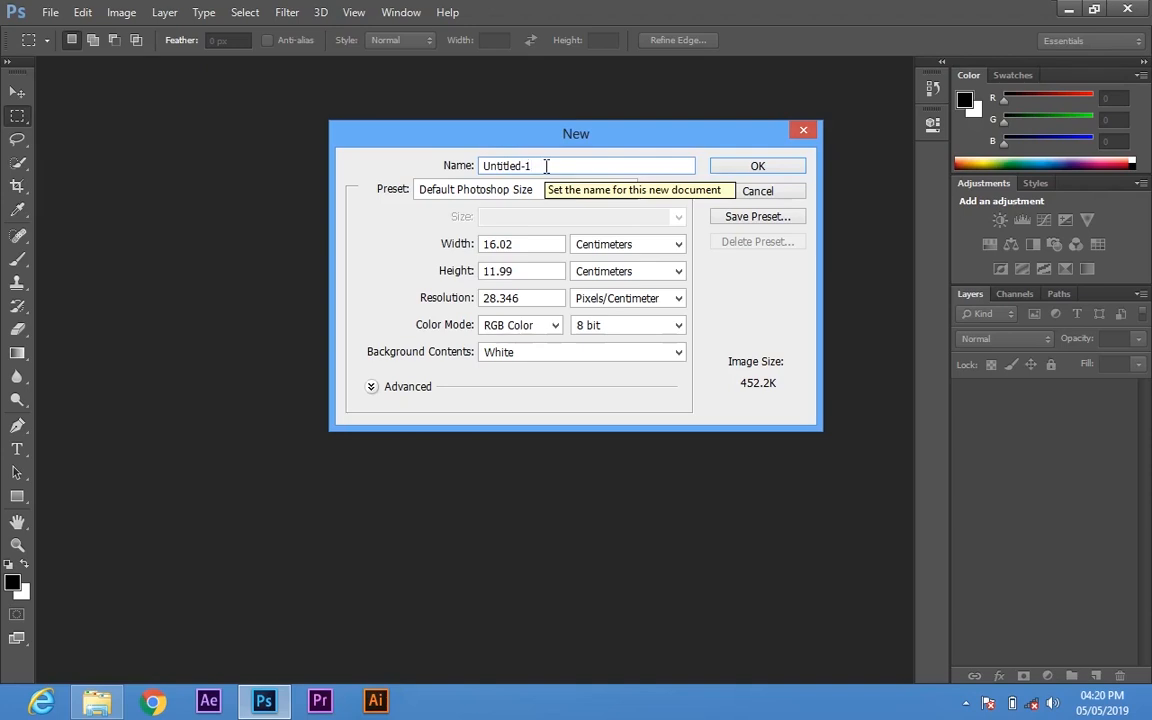
key(BackSpace)
key(BackSpace)
key(BackSpace)
key(BackSpace)
key(BackSpace)
key(BackSpace)
key(BackSpace)
key(BackSpace)
key(BackSpace)
key(BackSpace)
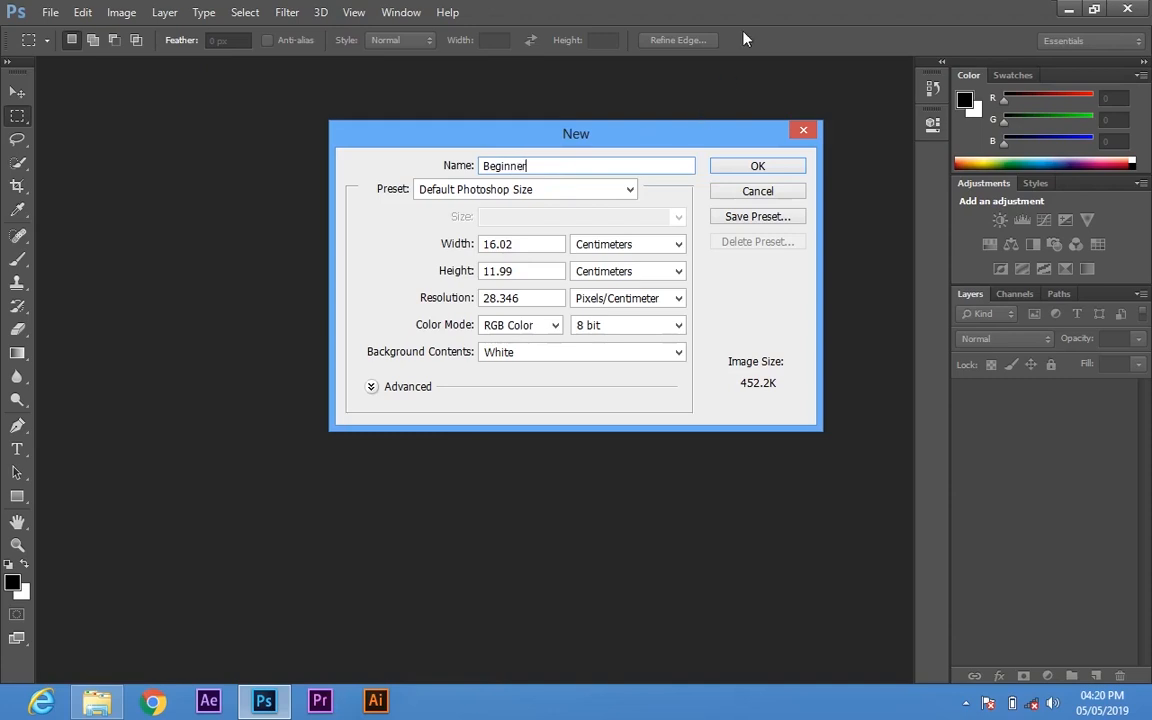
Try the U.S. Paper, International Paper, Photo and Custom presets for the new document
click(631, 192)
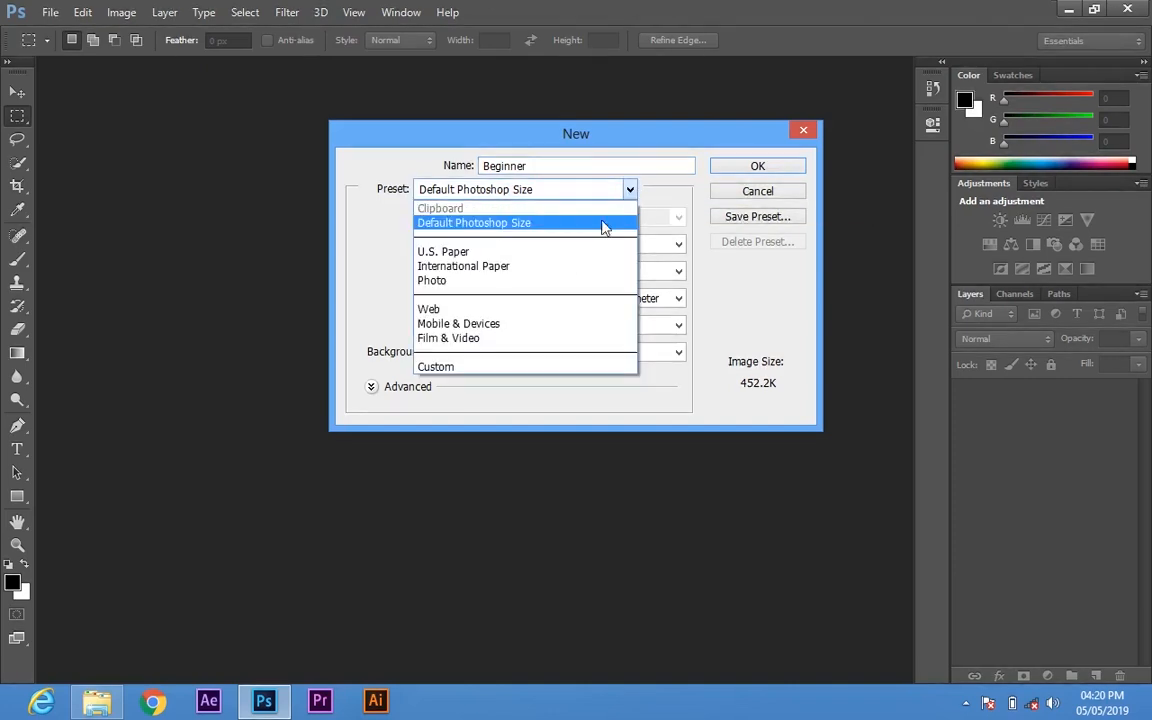
click(590, 252)
click(630, 190)
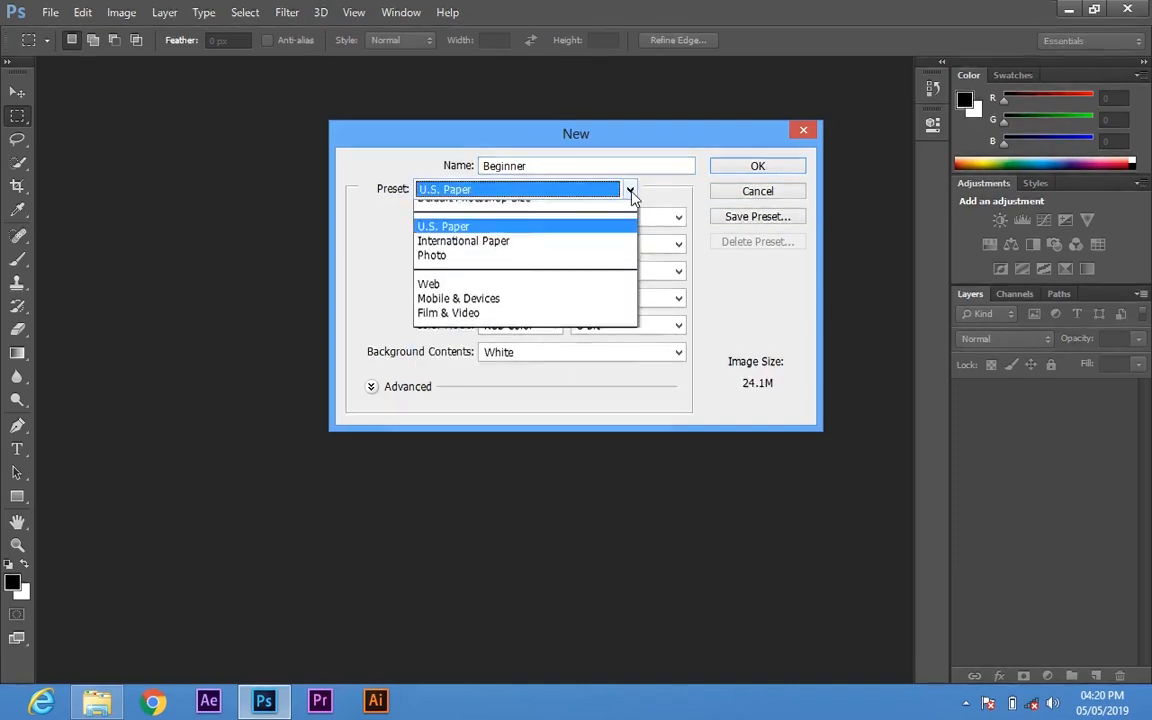
click(604, 264)
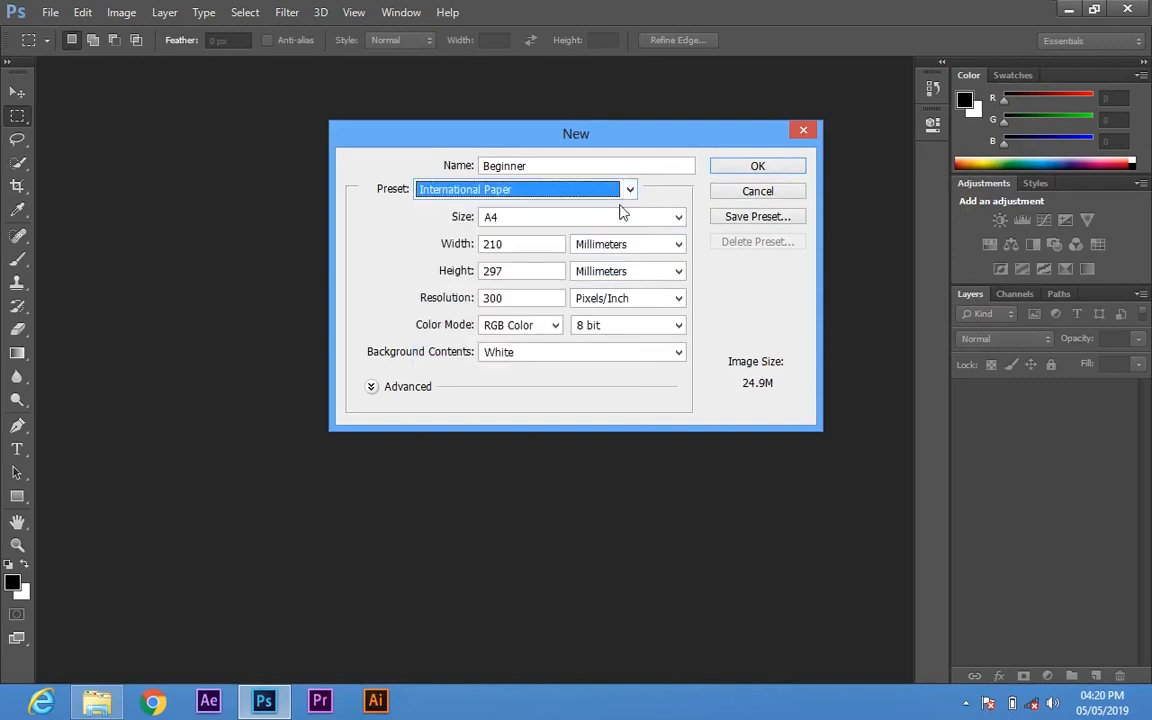
click(630, 190)
click(543, 284)
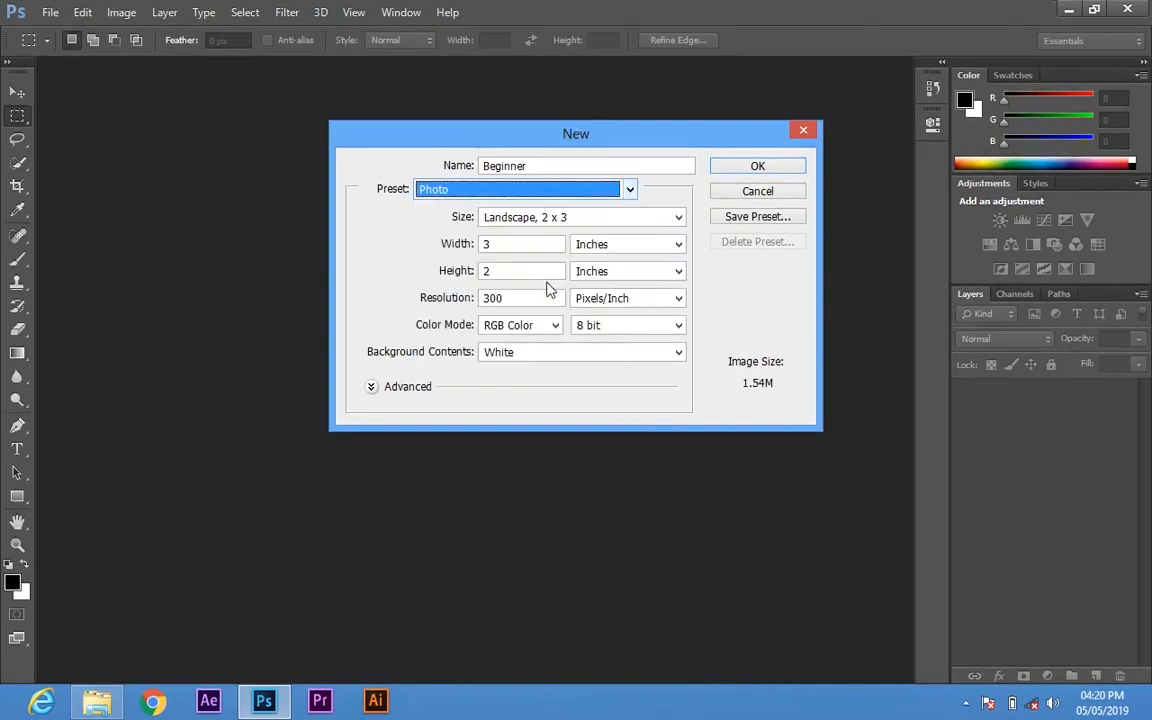
click(632, 191)
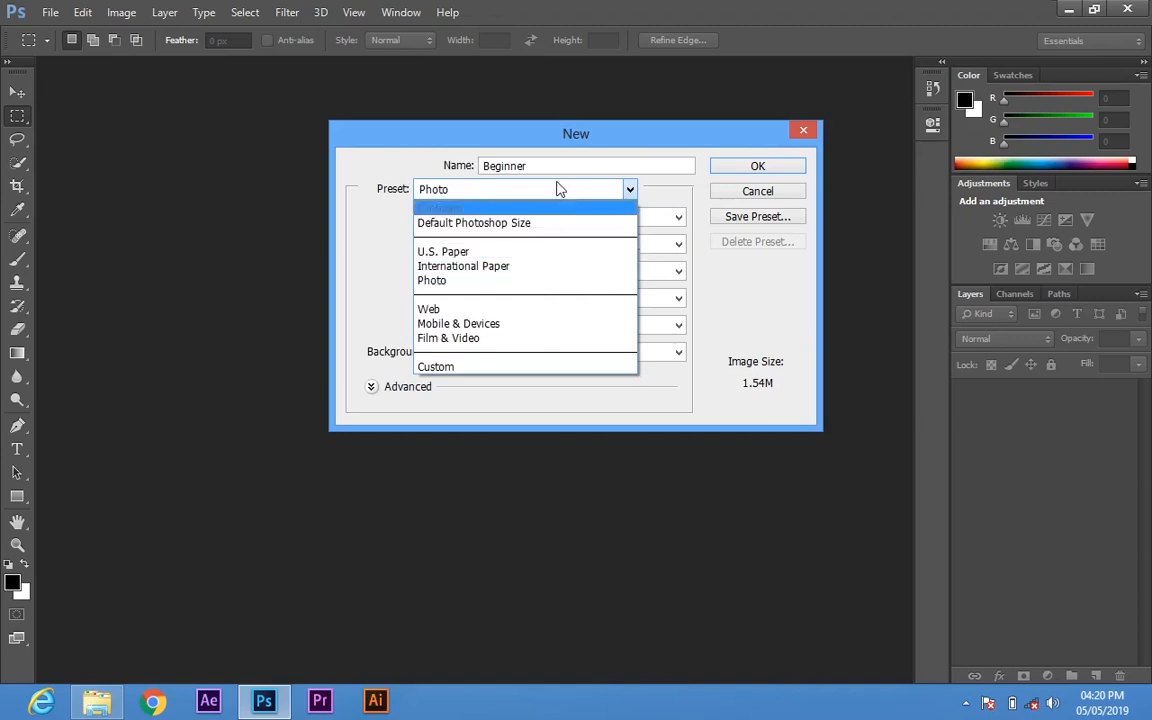
click(496, 366)
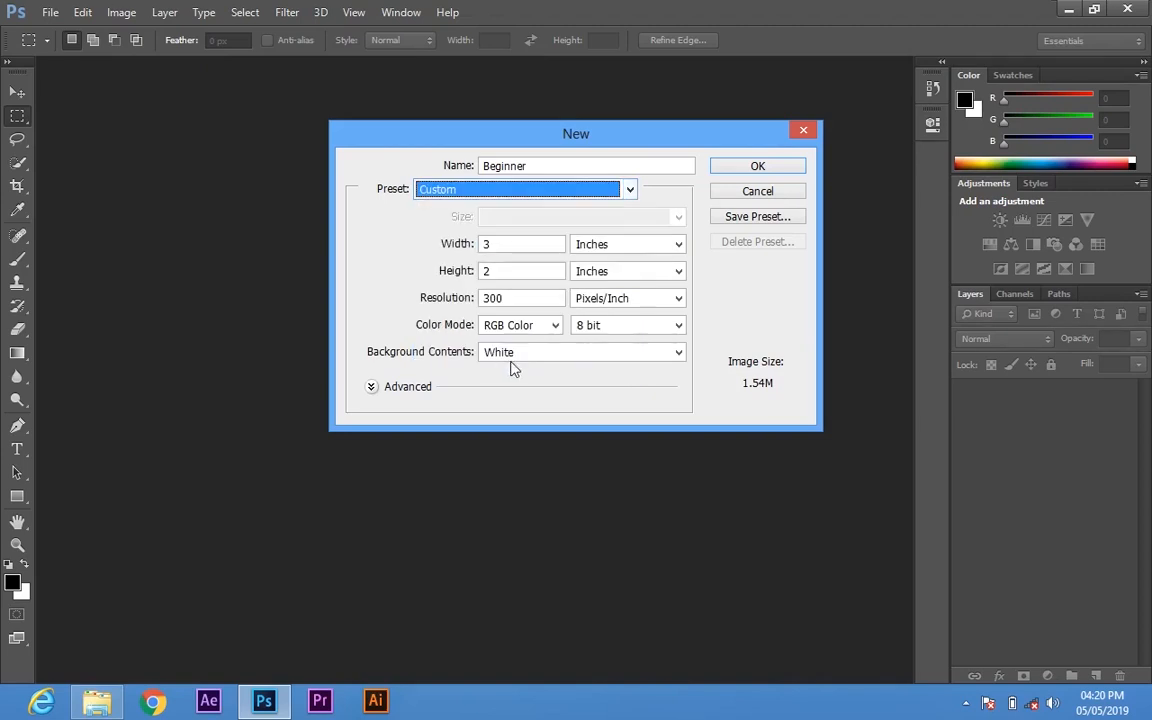
Switch the preset to International Paper and look through its paper sizes, keeping A4
click(626, 189)
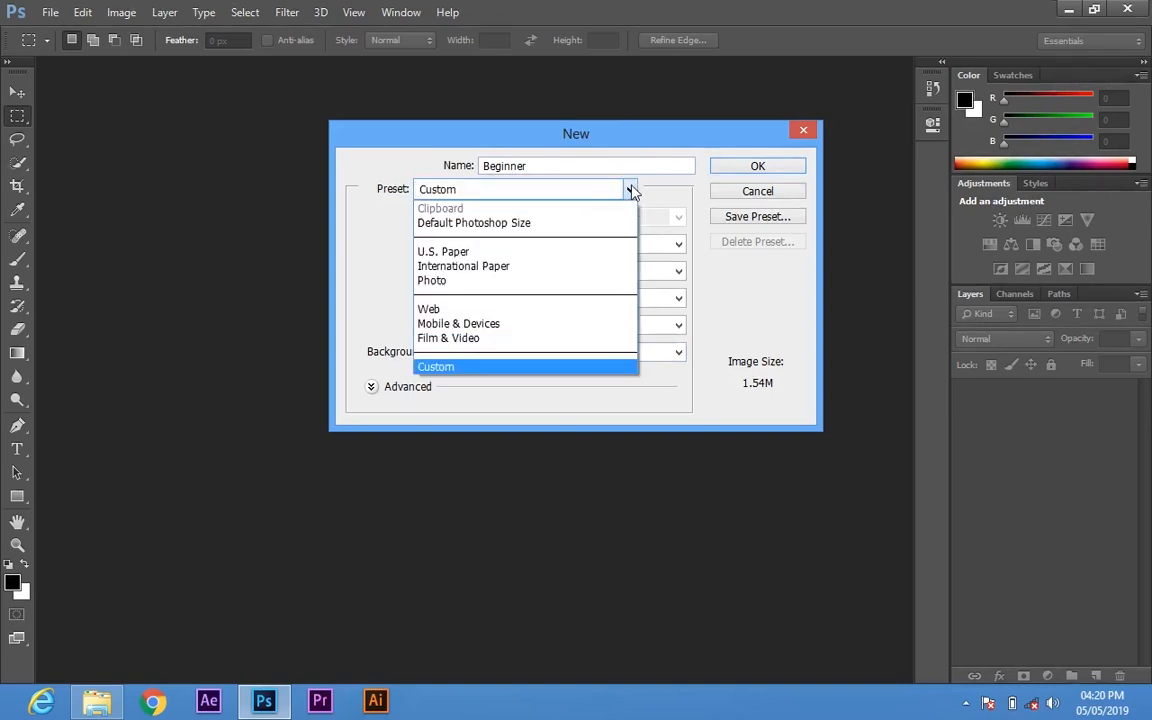
click(514, 265)
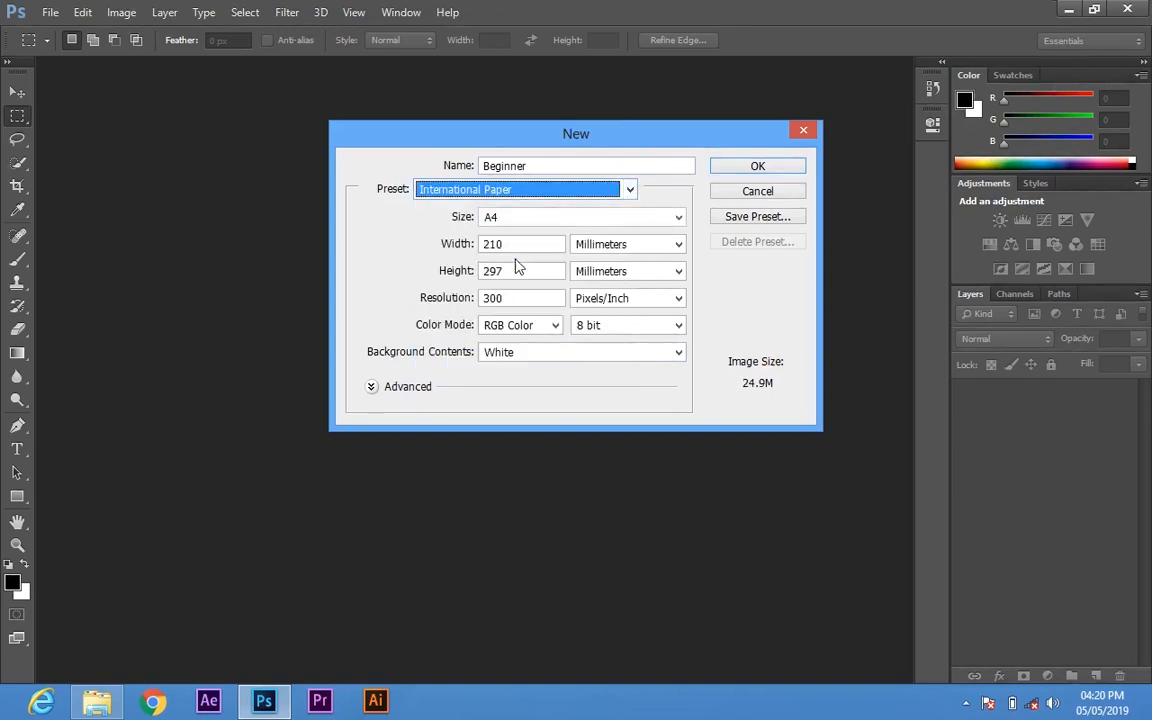
click(674, 221)
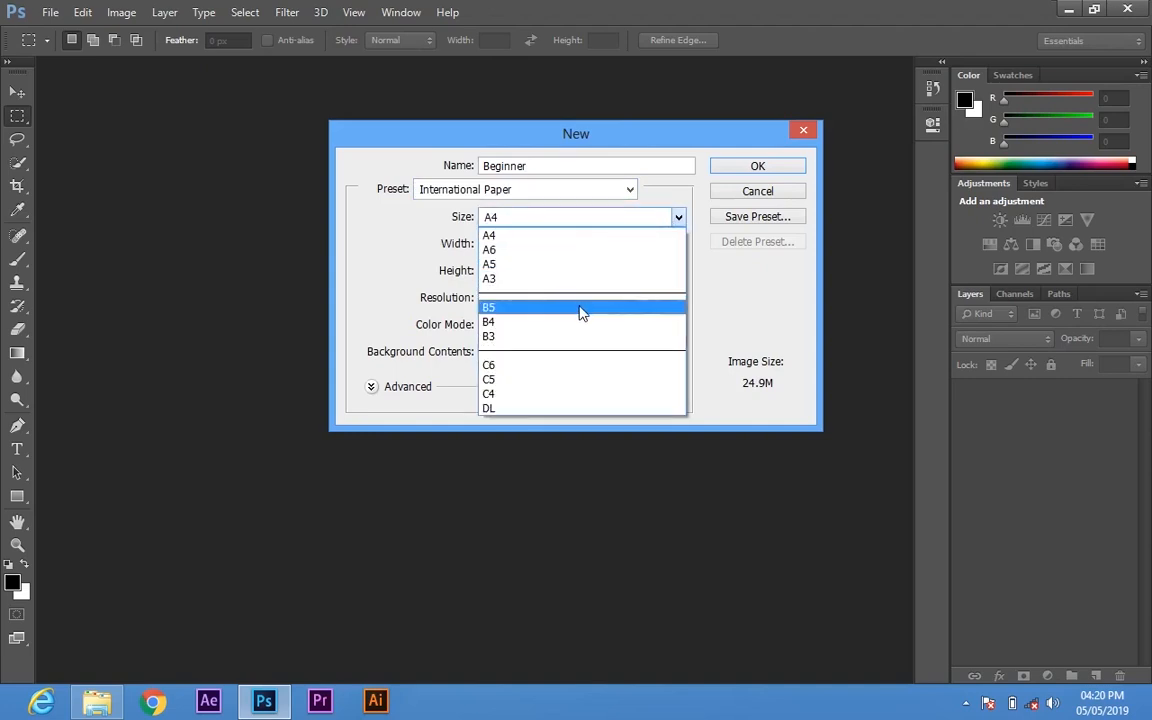
click(716, 290)
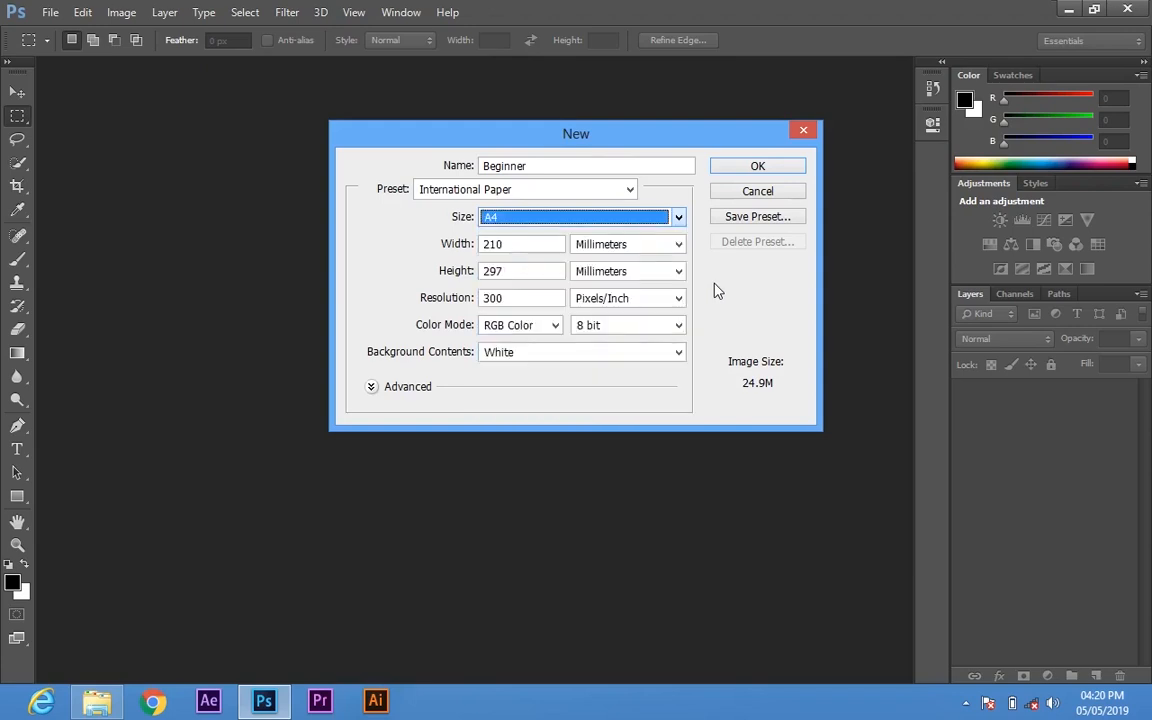
Set the new document's preset to Custom and open the choice of width units
click(629, 190)
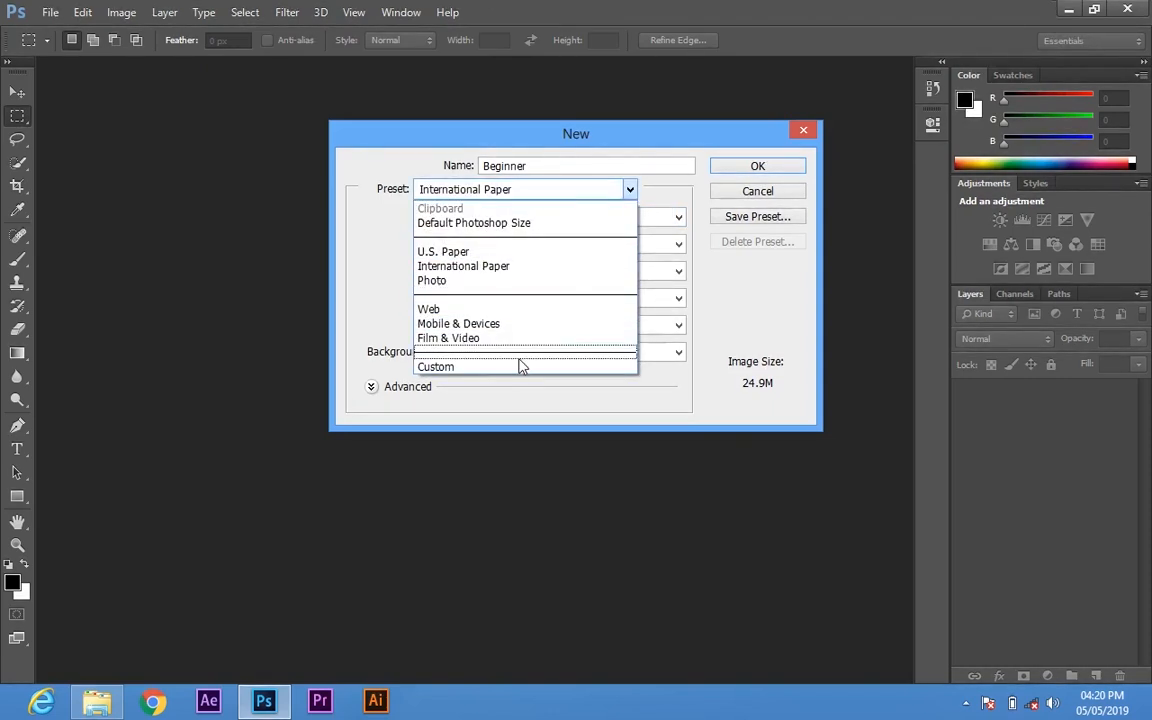
click(531, 367)
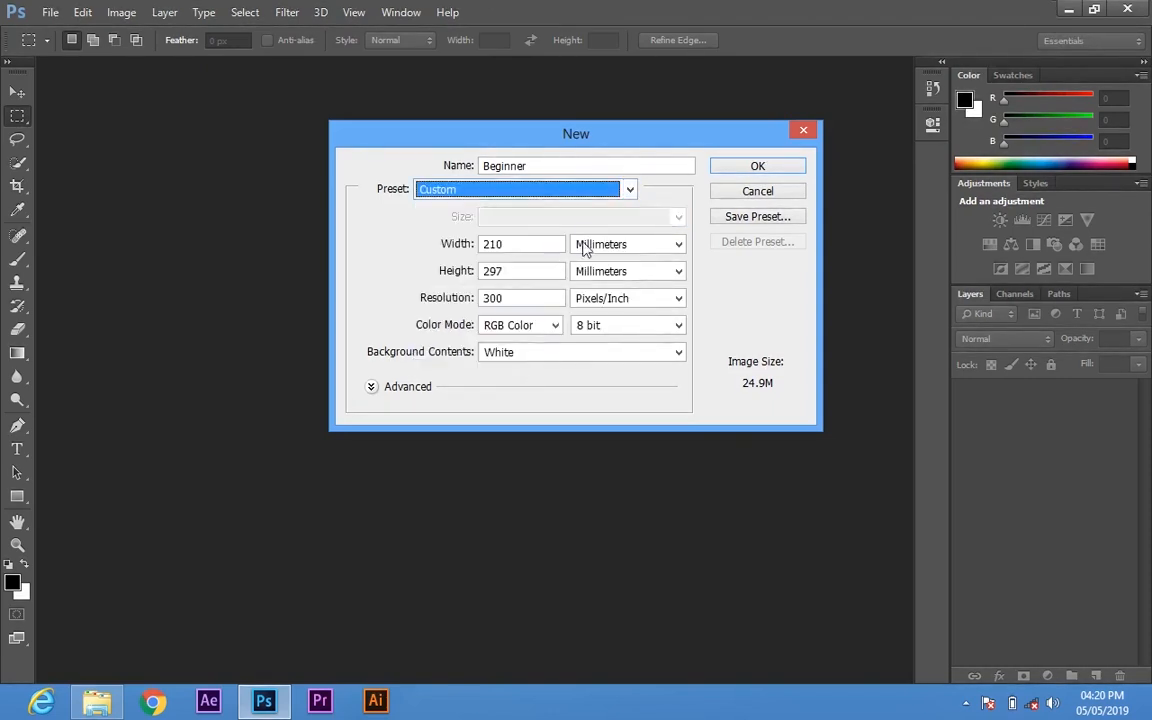
click(670, 251)
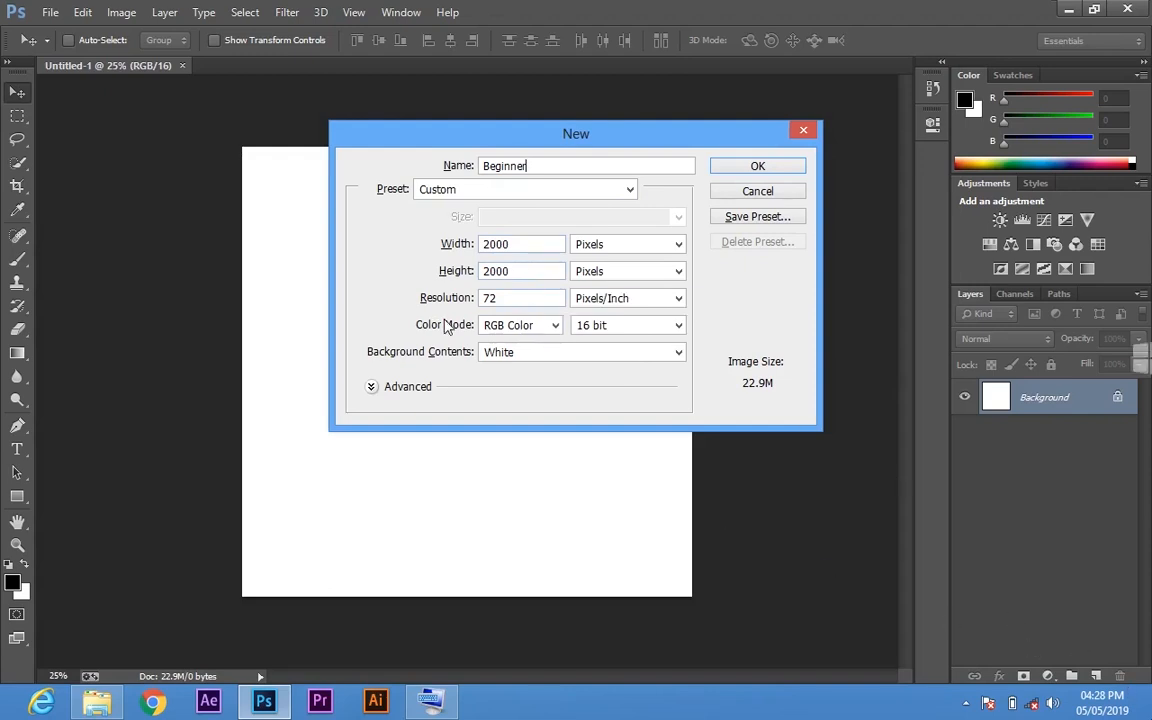
Try the RGB Color and CMYK Color modes for the new document
click(557, 330)
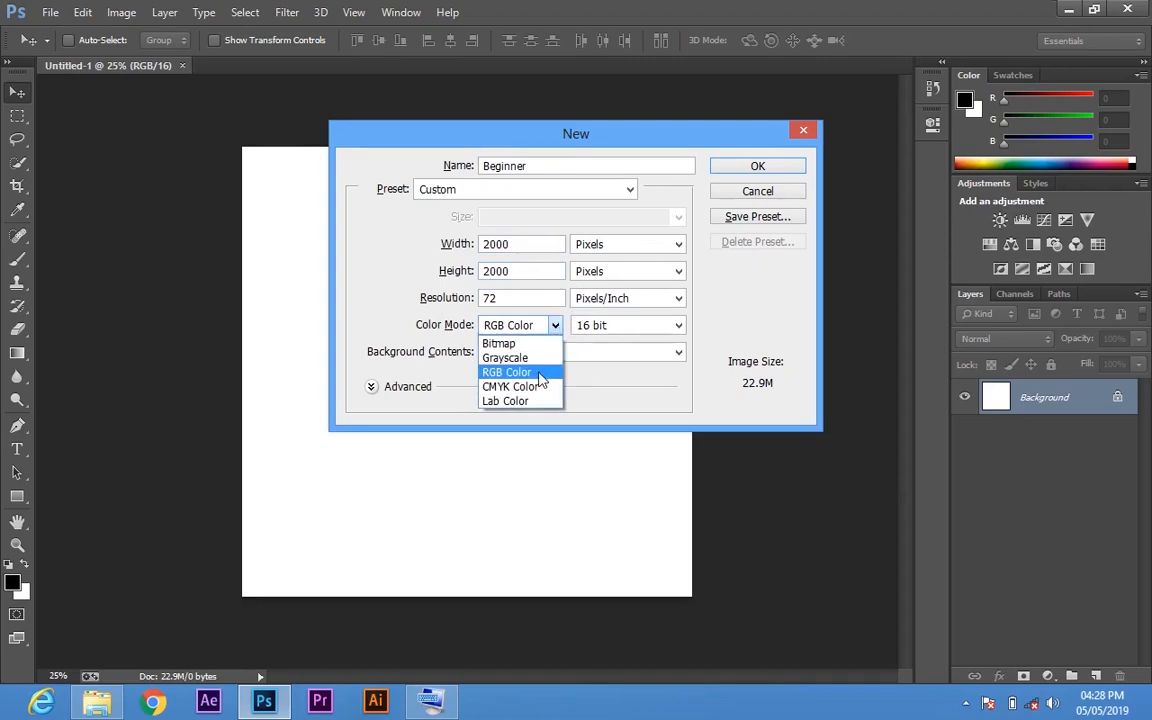
click(506, 372)
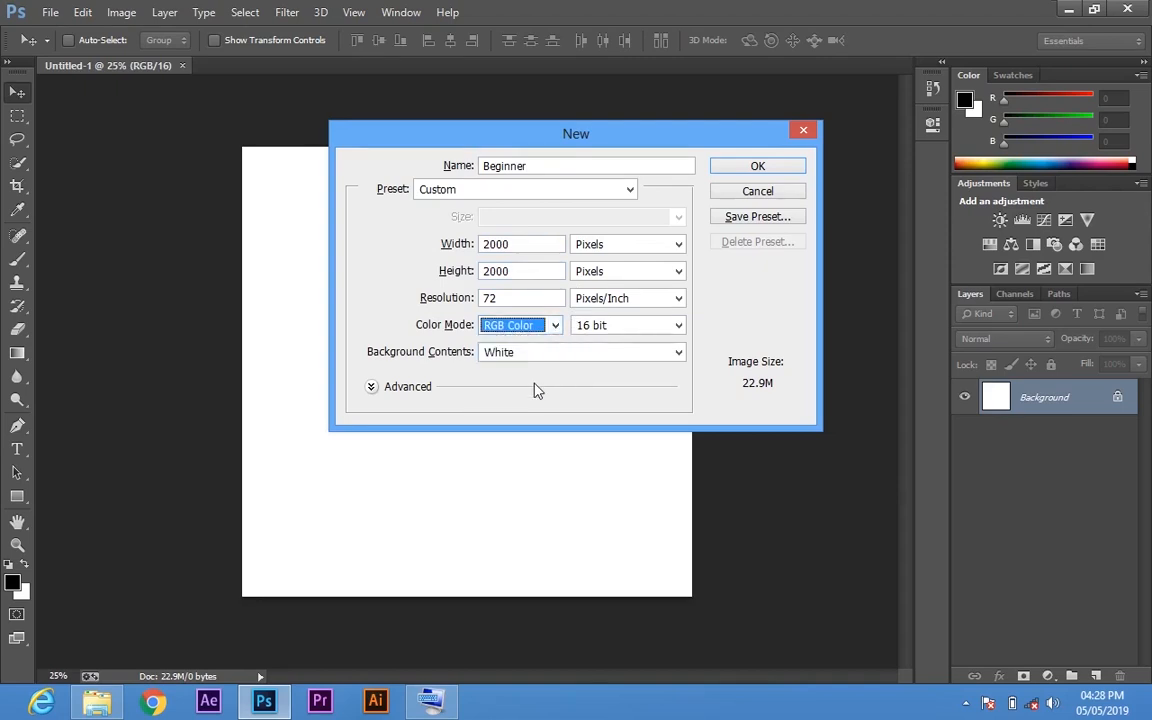
click(557, 328)
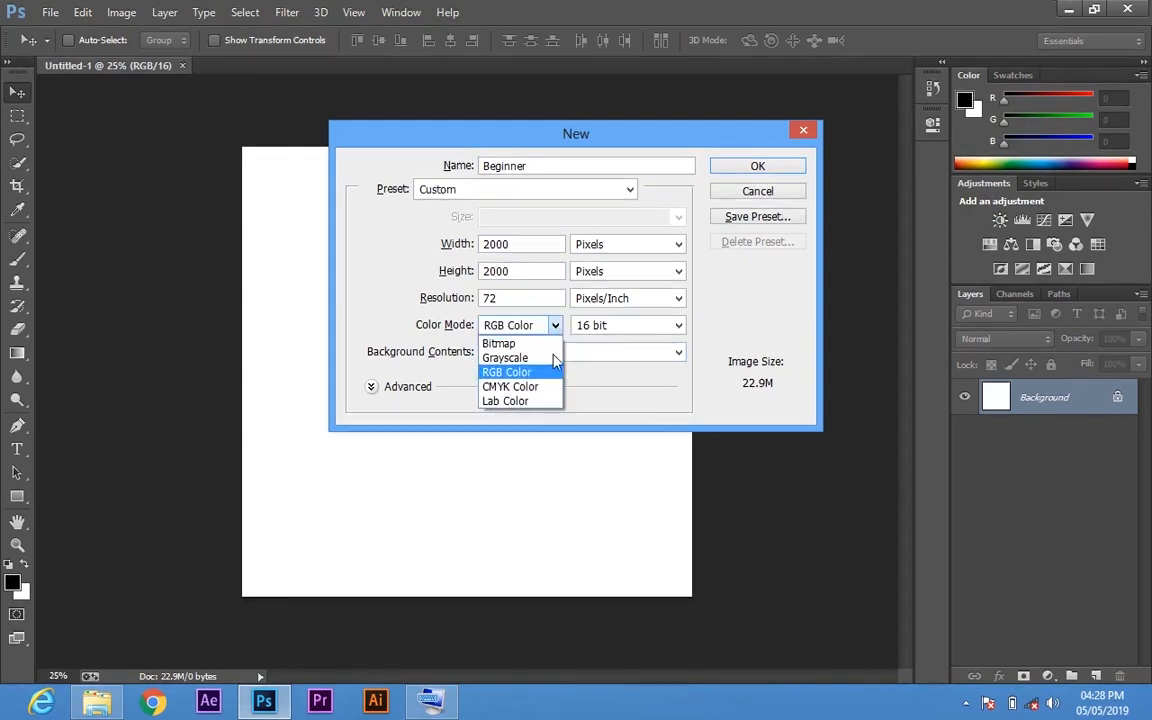
click(553, 387)
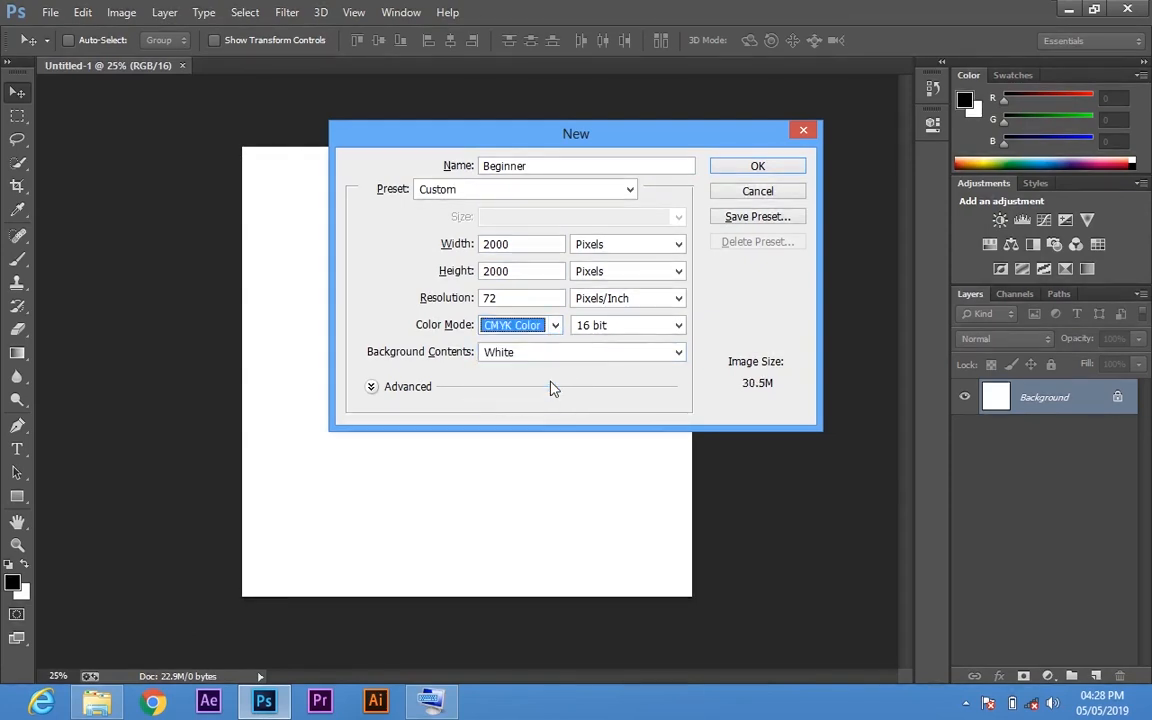
Set the colour mode to RGB Color and the background contents to White, and create the document
click(552, 327)
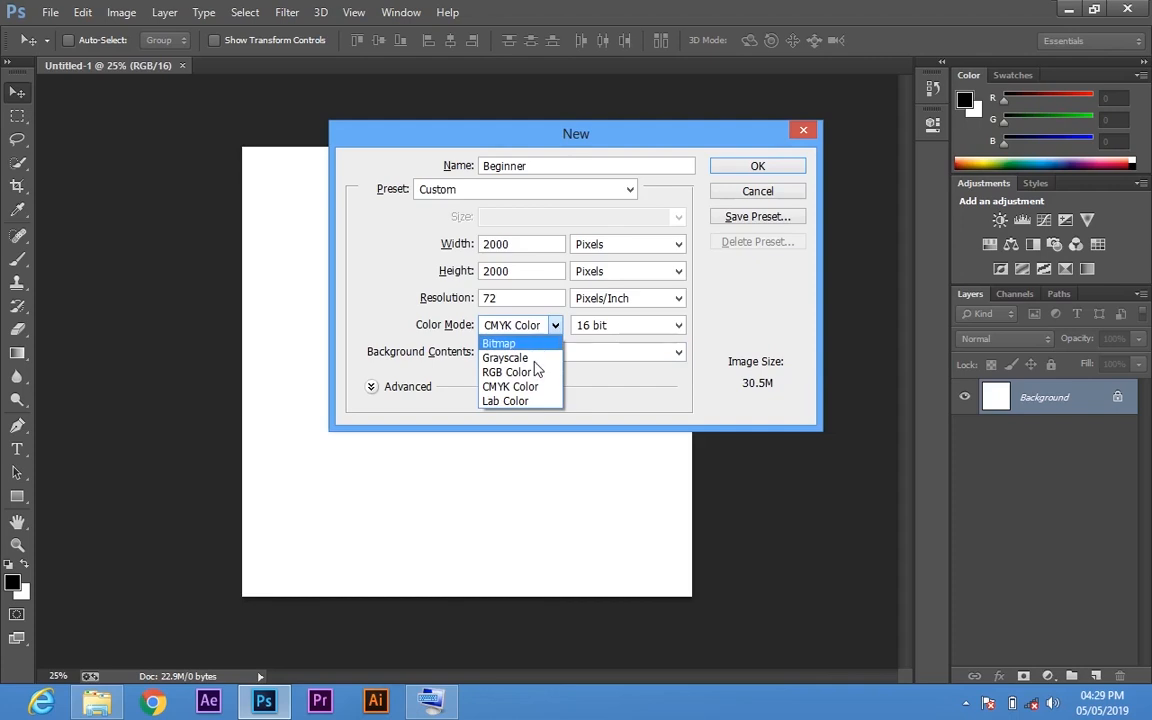
click(535, 372)
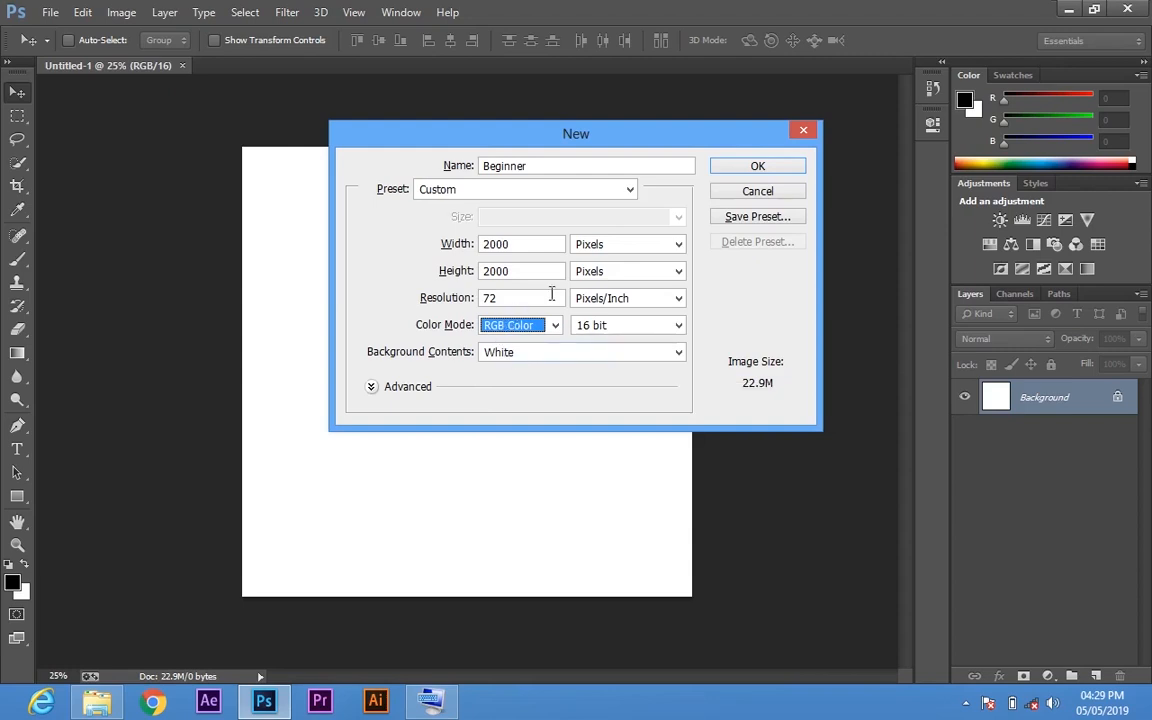
click(563, 354)
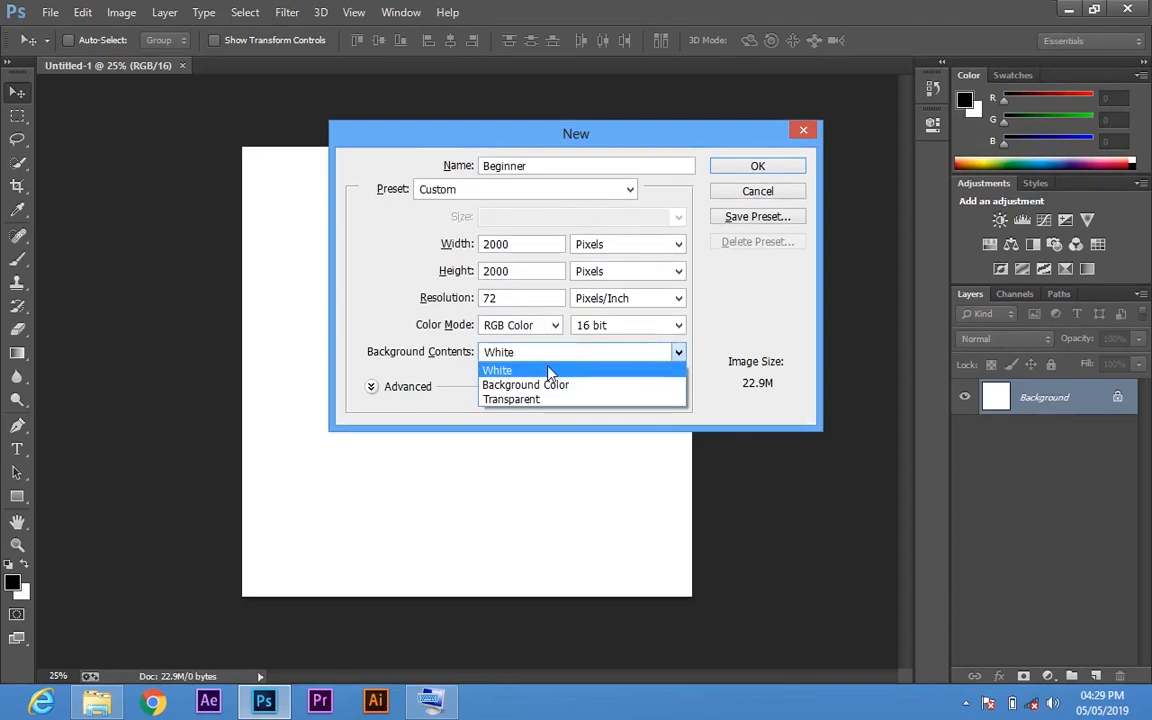
click(549, 372)
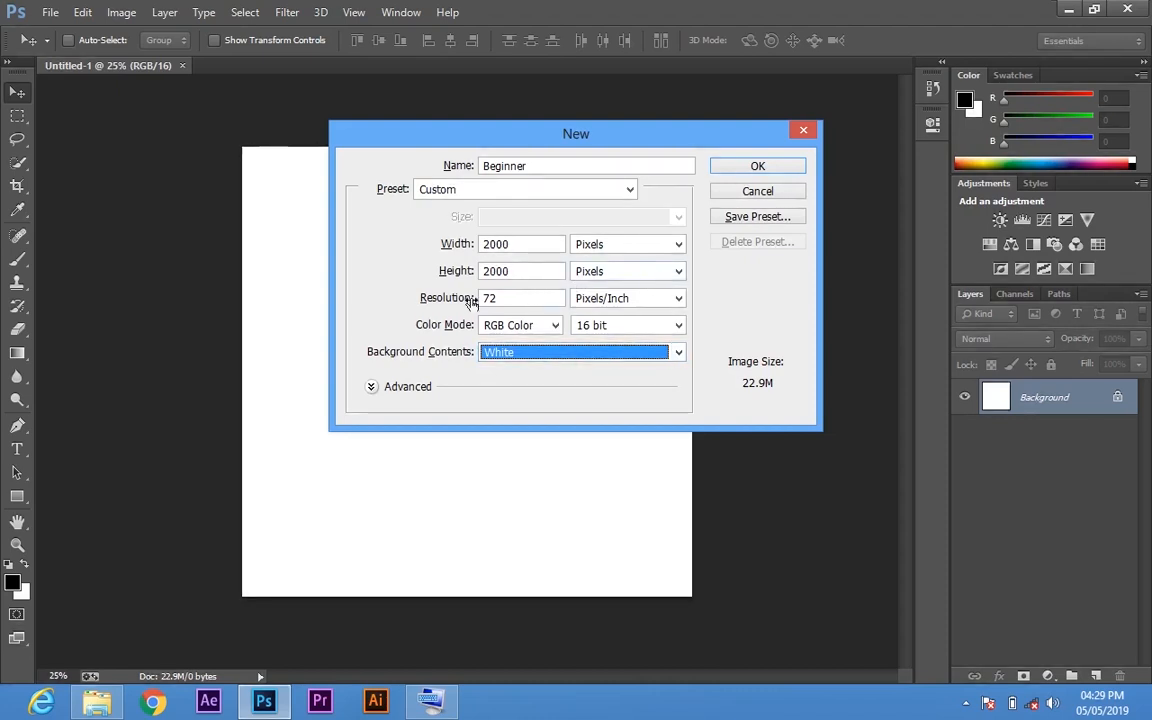
click(762, 167)
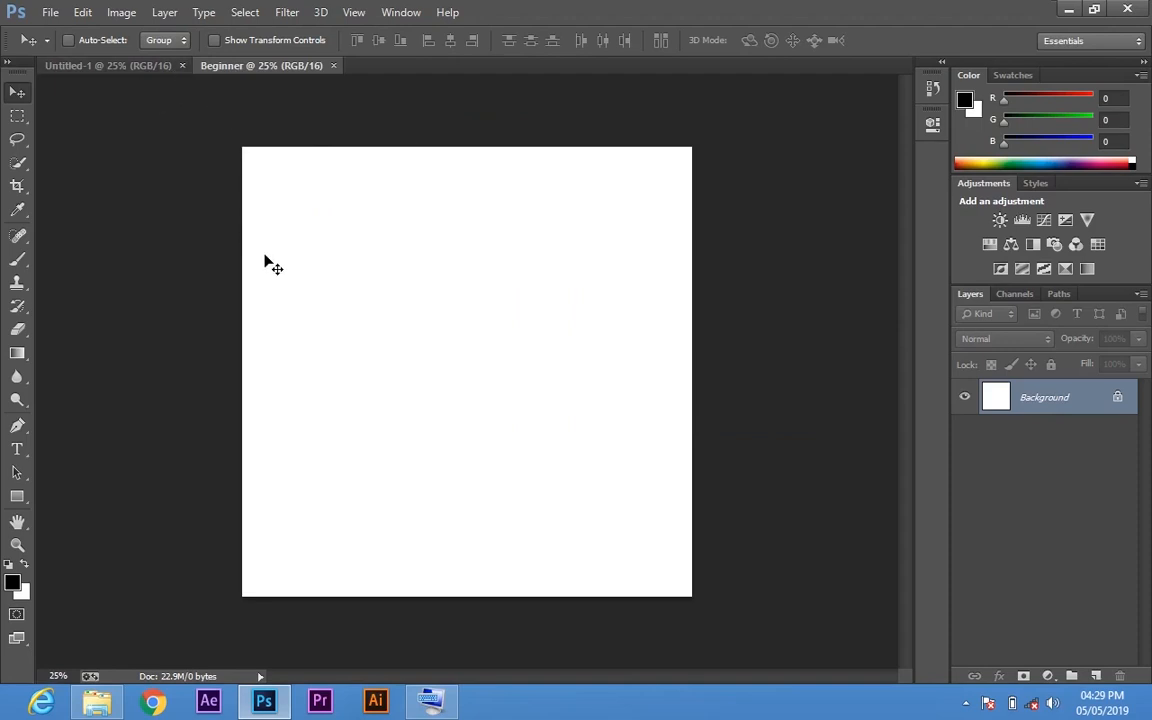
Place the IMG_2143 picture from the tut folder onto the Beginner.psd canvas at its original scale
mouse_move(2, 717)
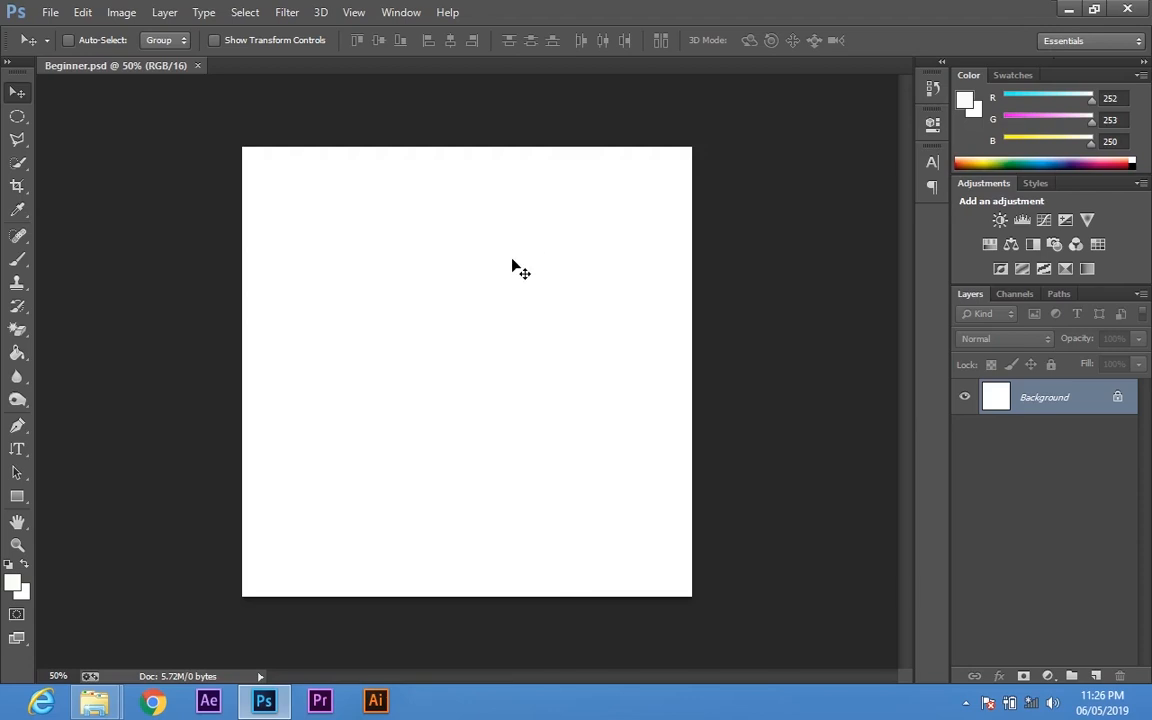
click(1069, 9)
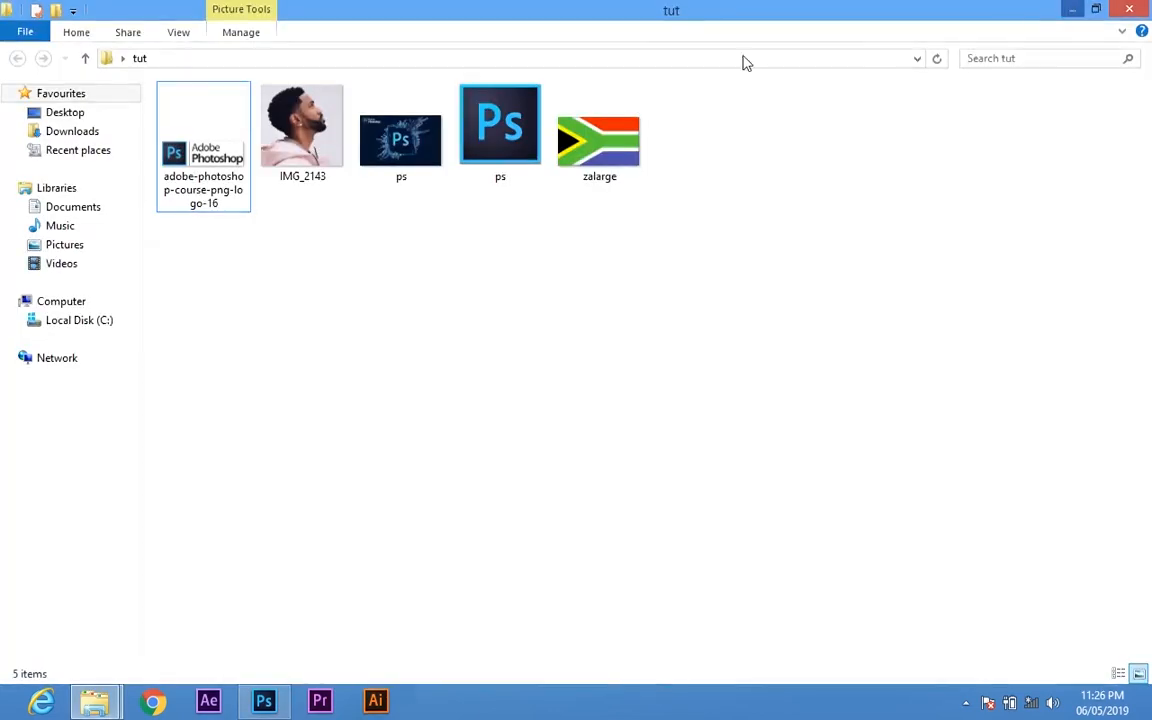
drag(299, 124, 449, 437)
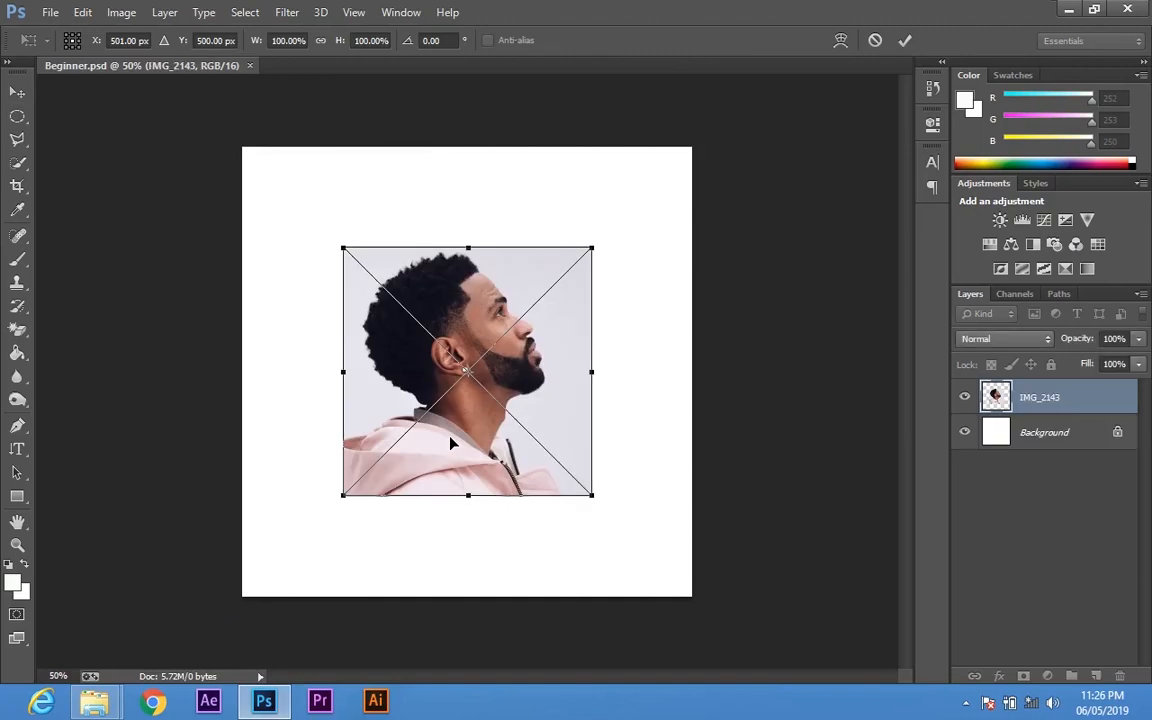
key(Return)
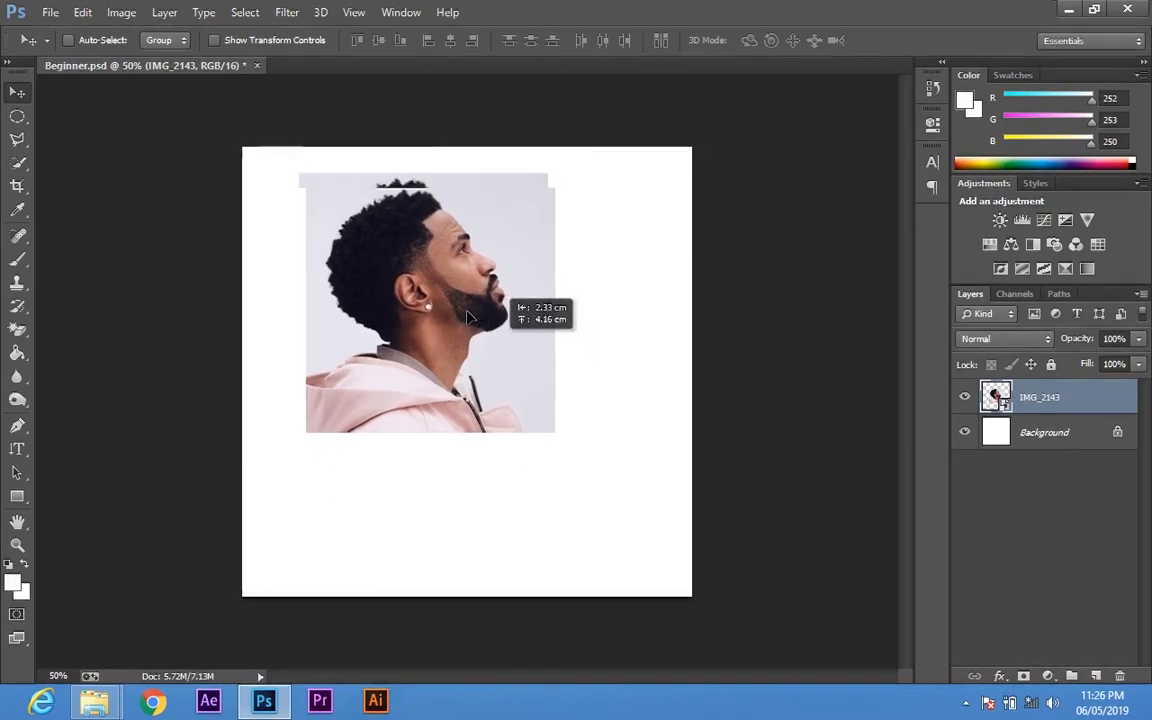
Move the placed portrait around the canvas and leave it in the canvas's upper-left corner
drag(485, 375, 618, 354)
drag(537, 357, 534, 413)
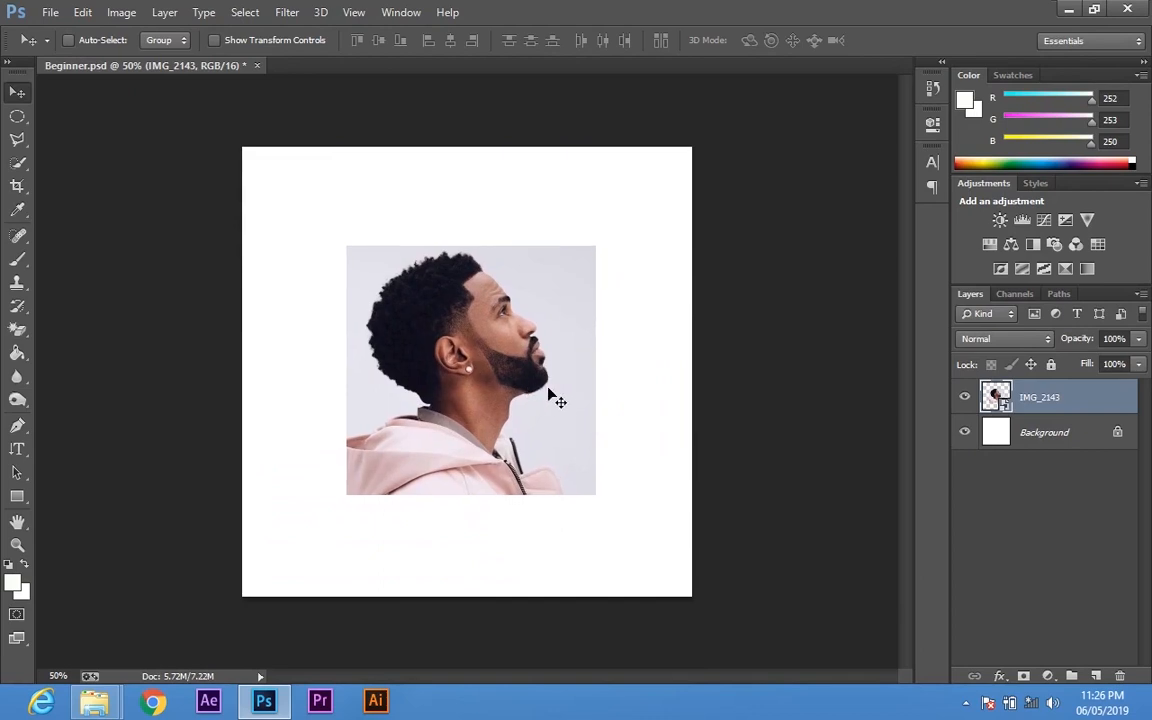
drag(553, 383, 461, 285)
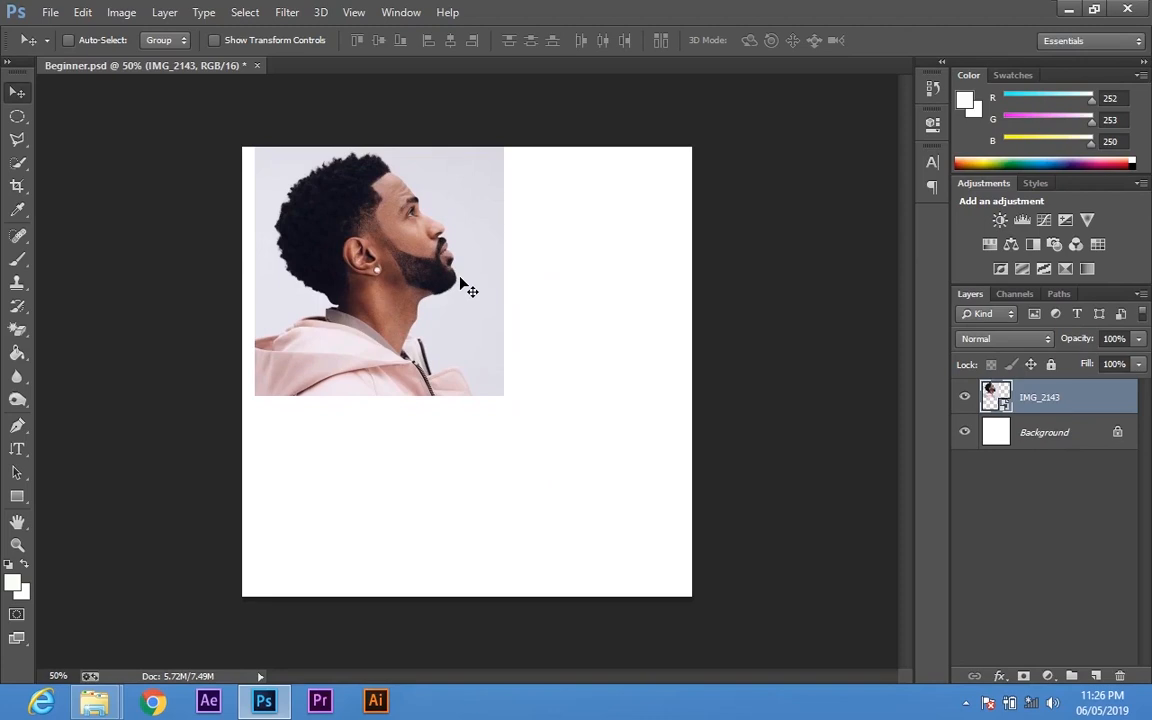
Duplicate the IMG_2143 layer and move the copy straight below the original portrait
key(ctrl+j)
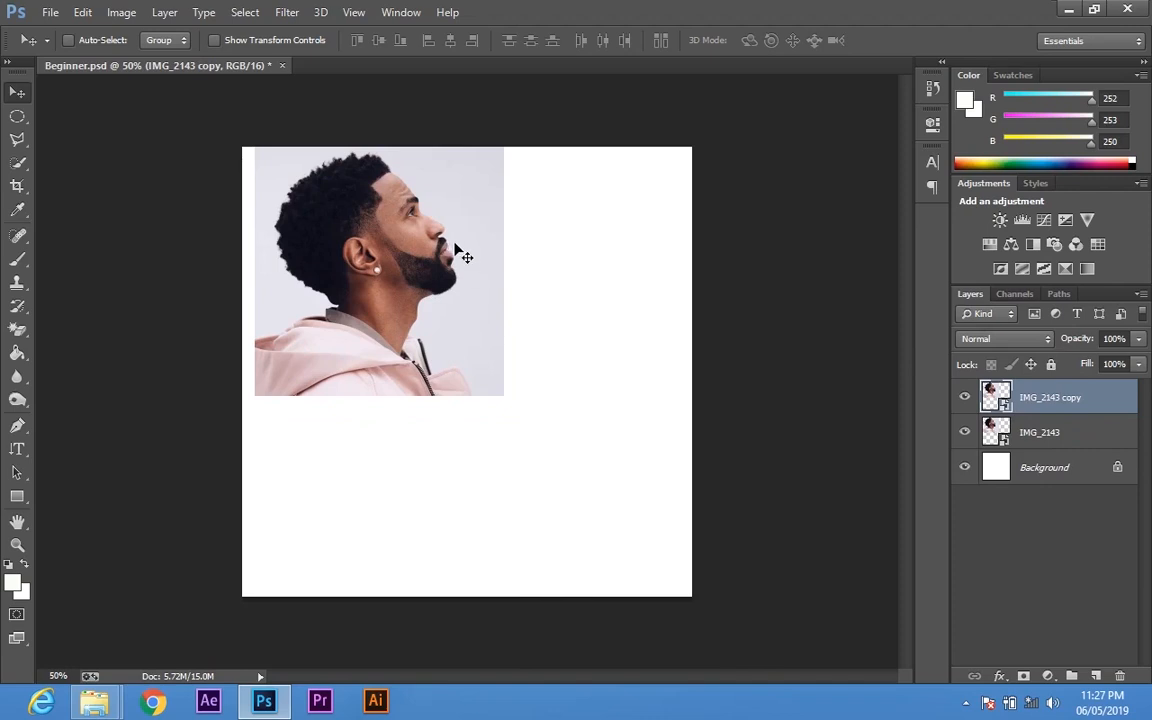
drag(455, 248, 449, 494)
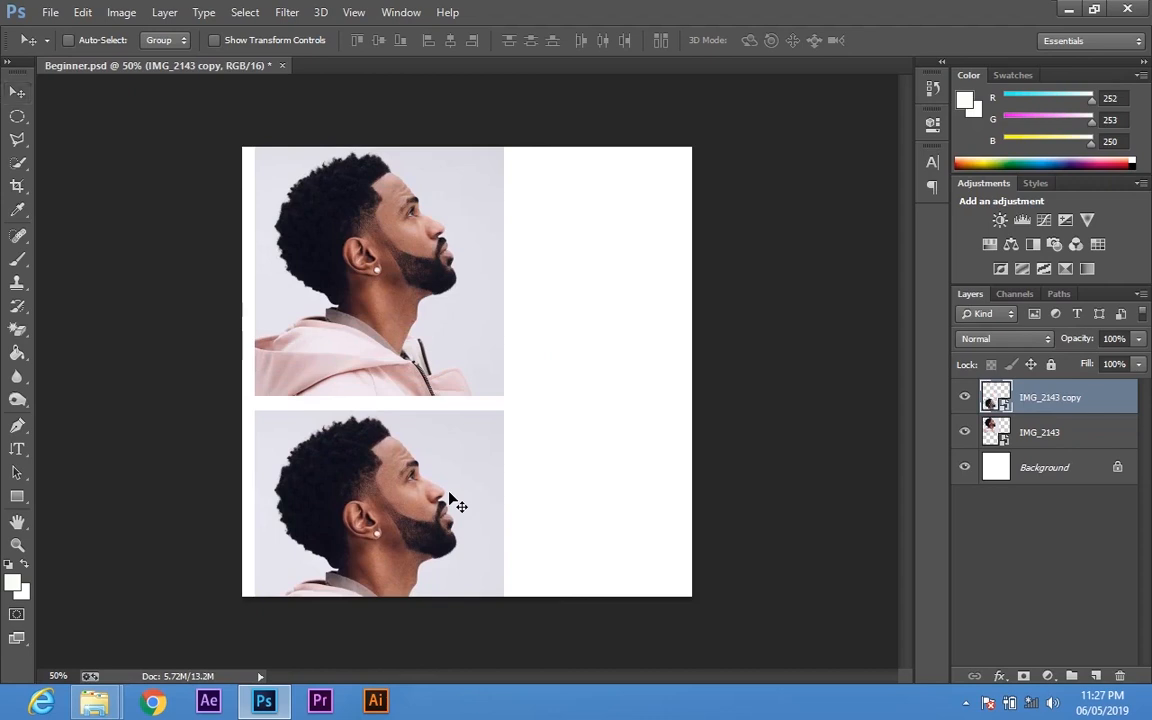
Scale the portrait copy down proportionally about its centre and move it beside the original, near the canvas's upper-right corner
key(ctrl+t)
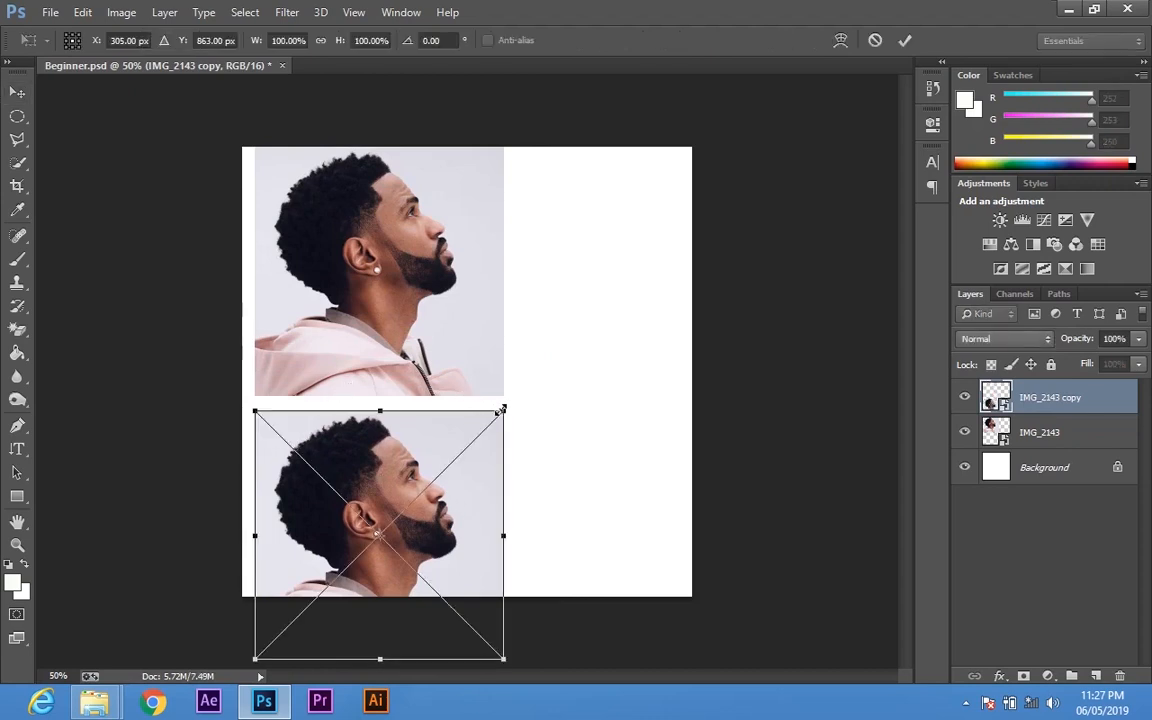
drag(508, 411, 463, 455)
key(Return)
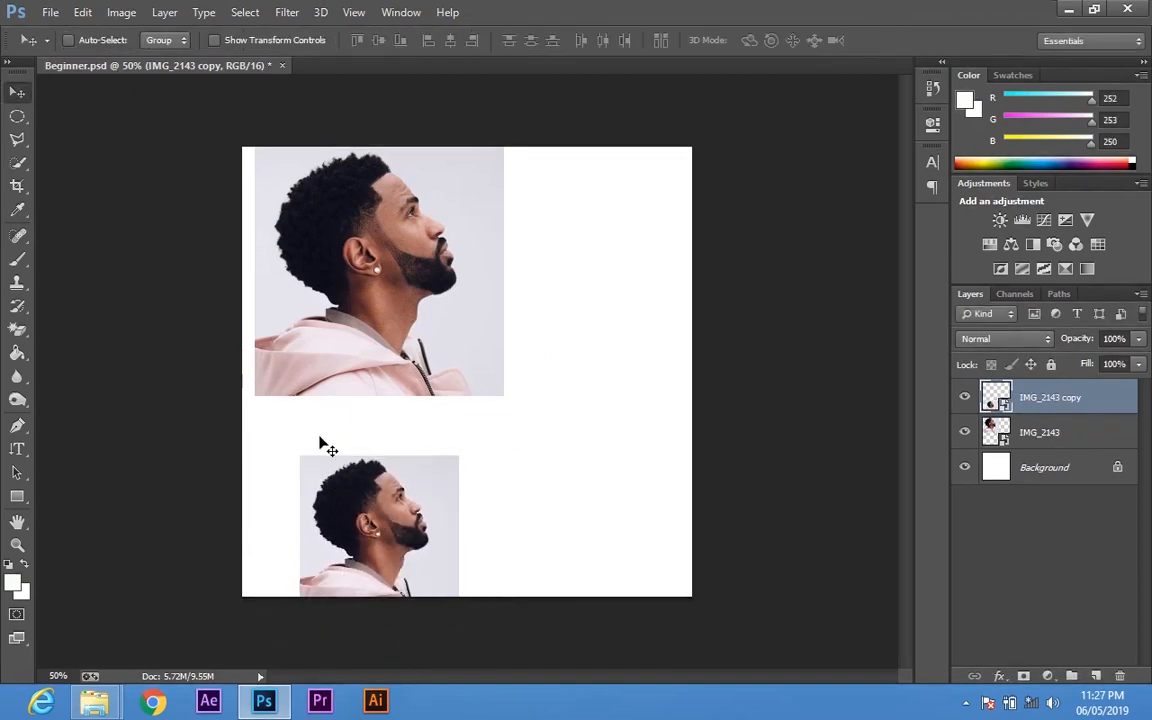
drag(515, 508, 713, 226)
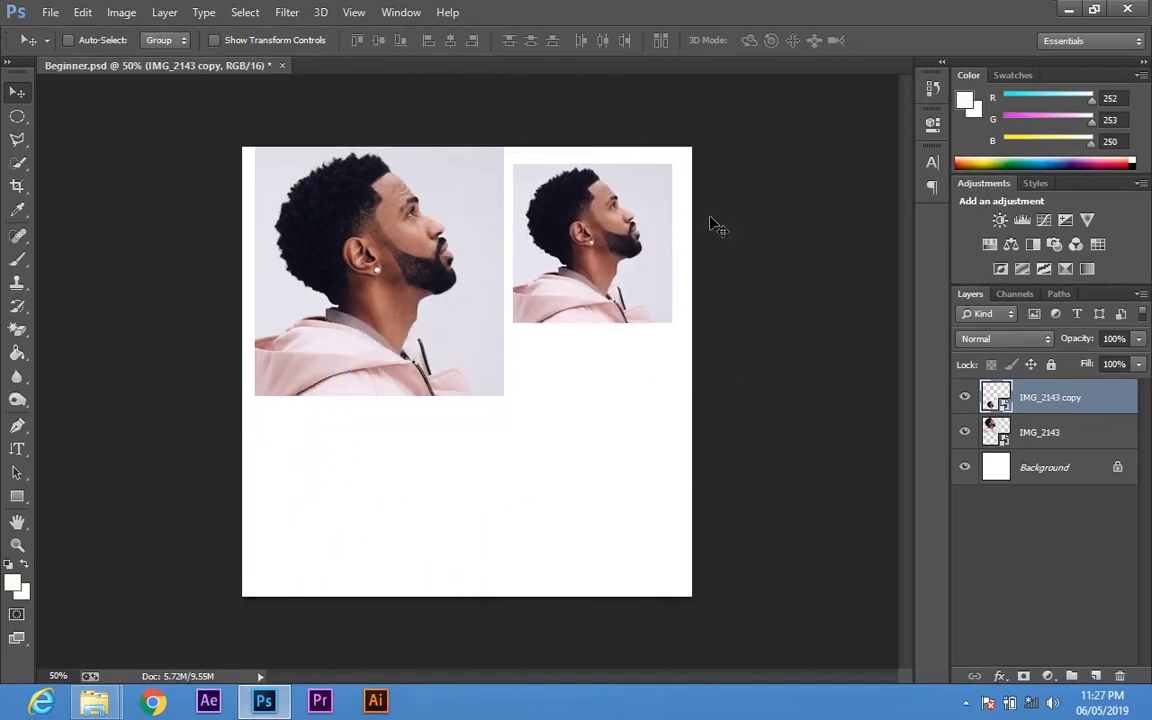
Delete the IMG_2143 copy layer and move the remaining portrait to about the middle of the canvas
key(m)
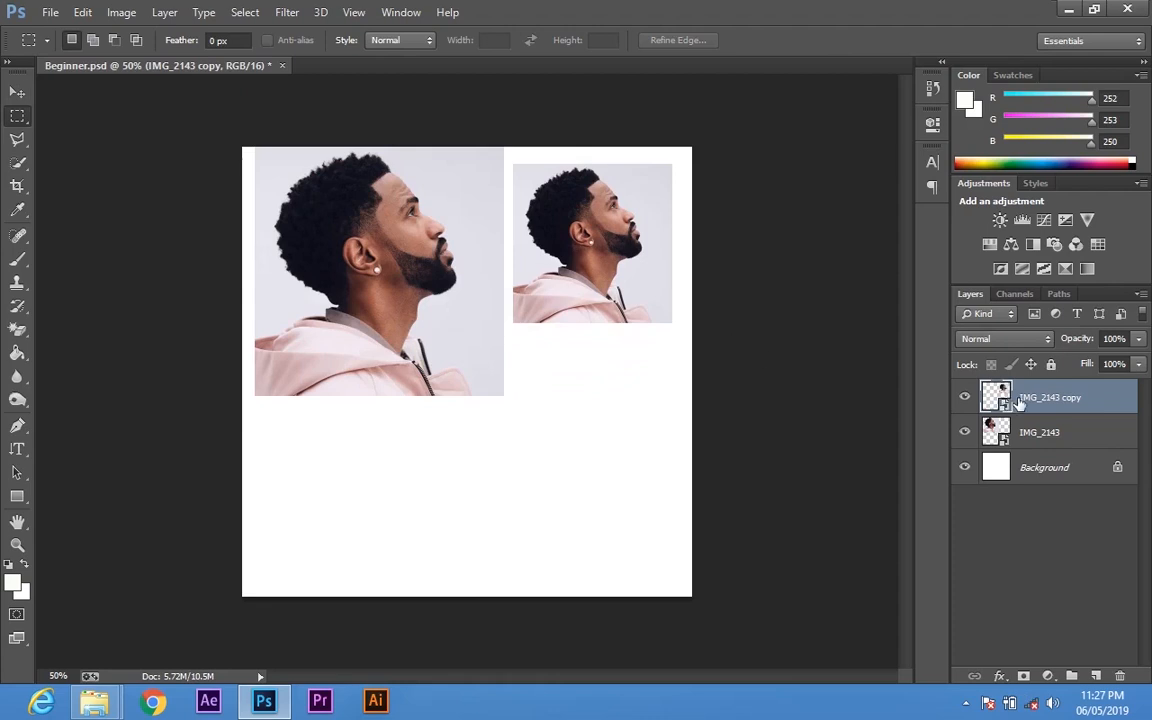
key(Delete)
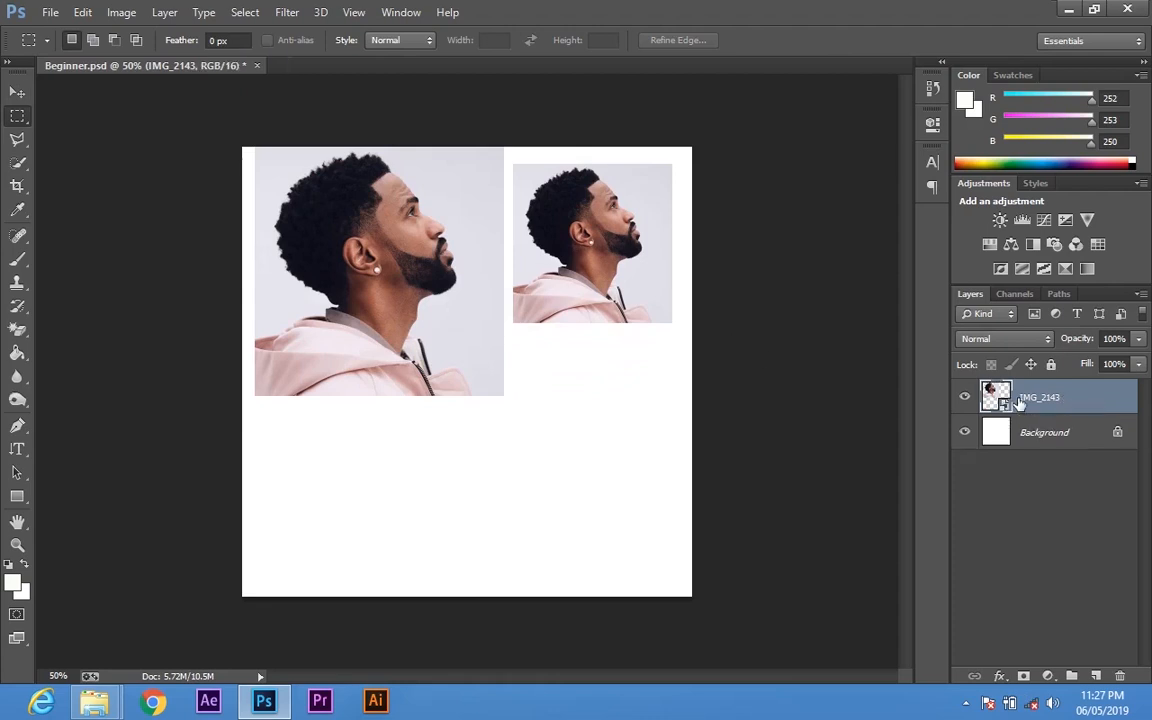
key(v)
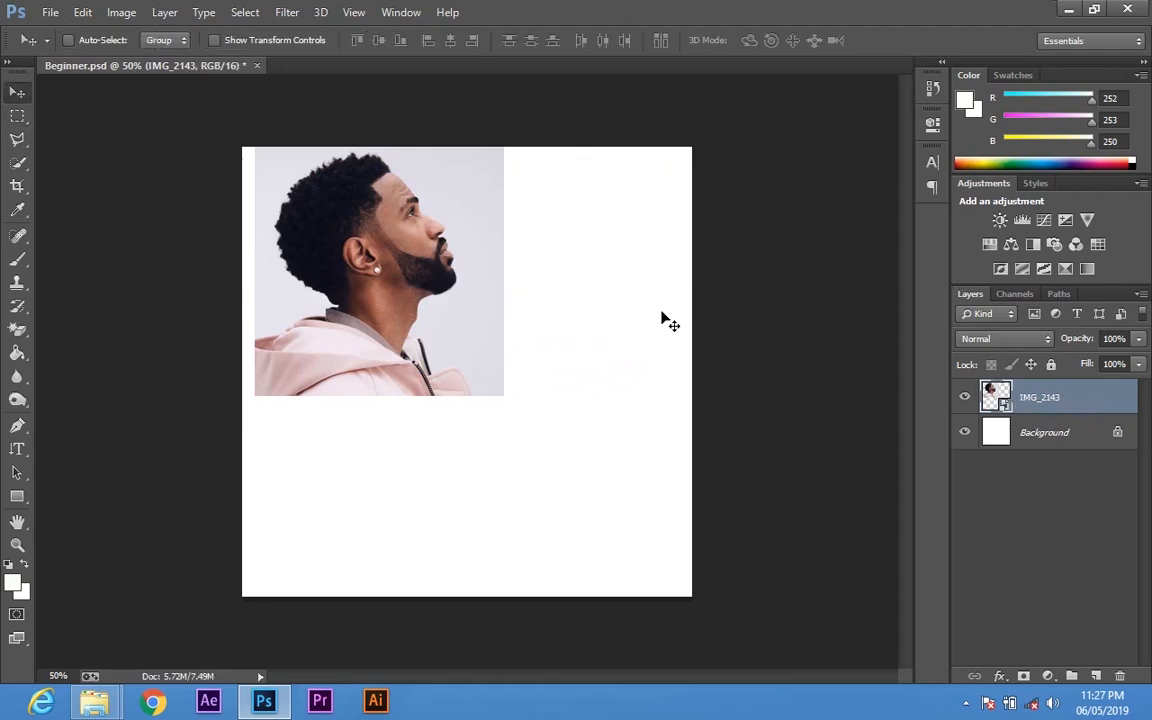
drag(461, 249, 562, 342)
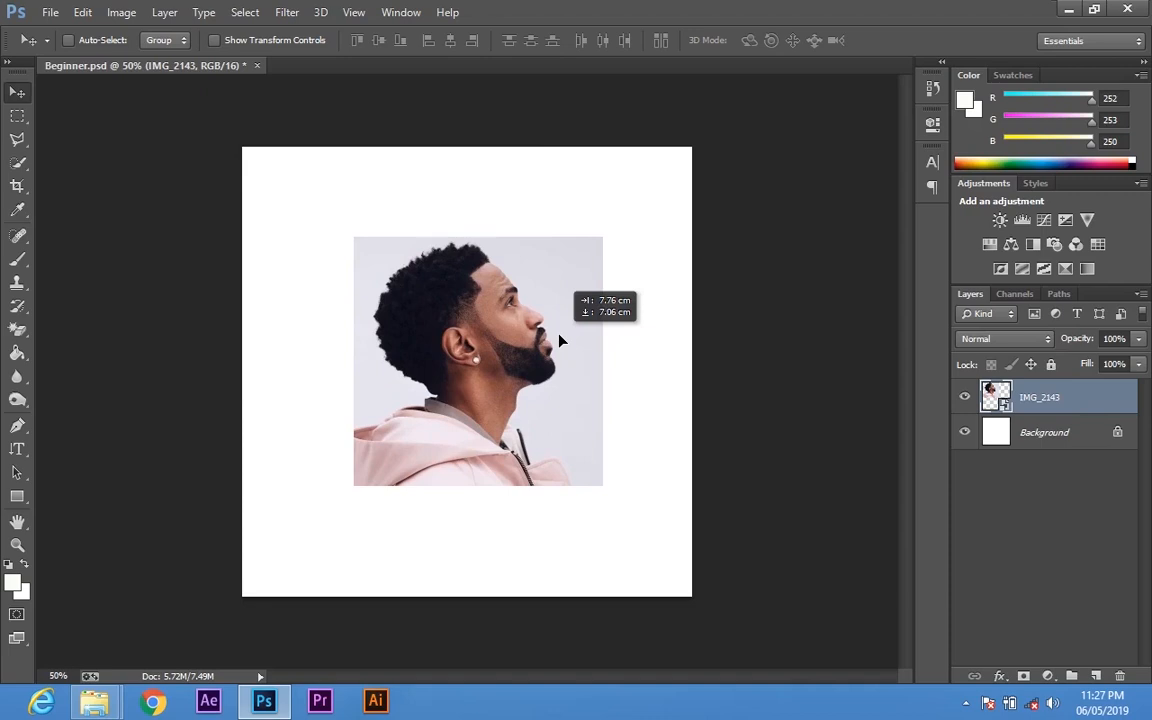
drag(560, 342, 561, 343)
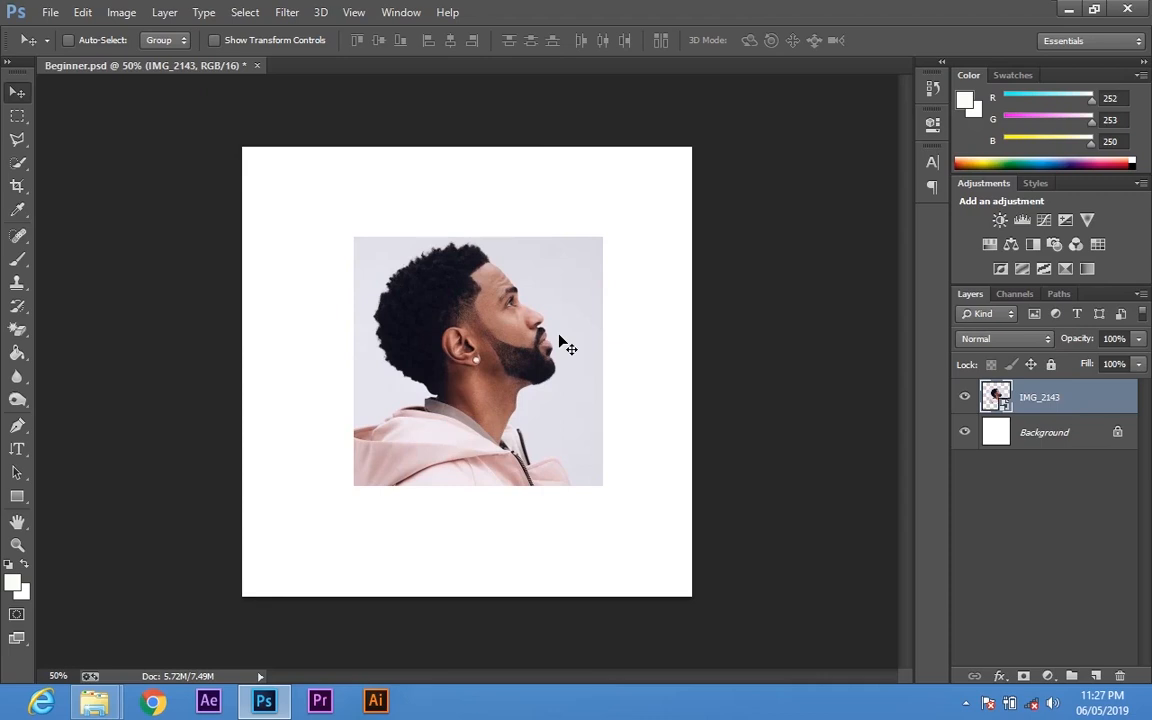
Scale the portrait up proportionally about its centre until it covers the whole canvas, and shift it slightly downward
key(ctrl+t)
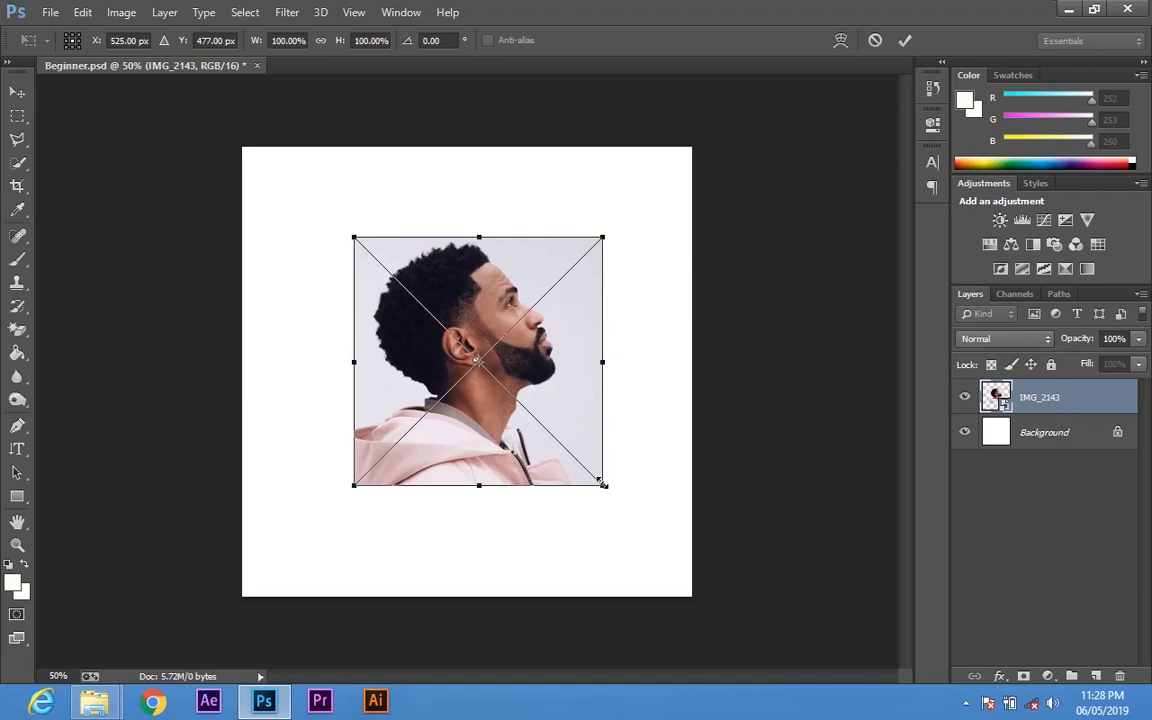
drag(602, 484, 689, 622)
key(Return)
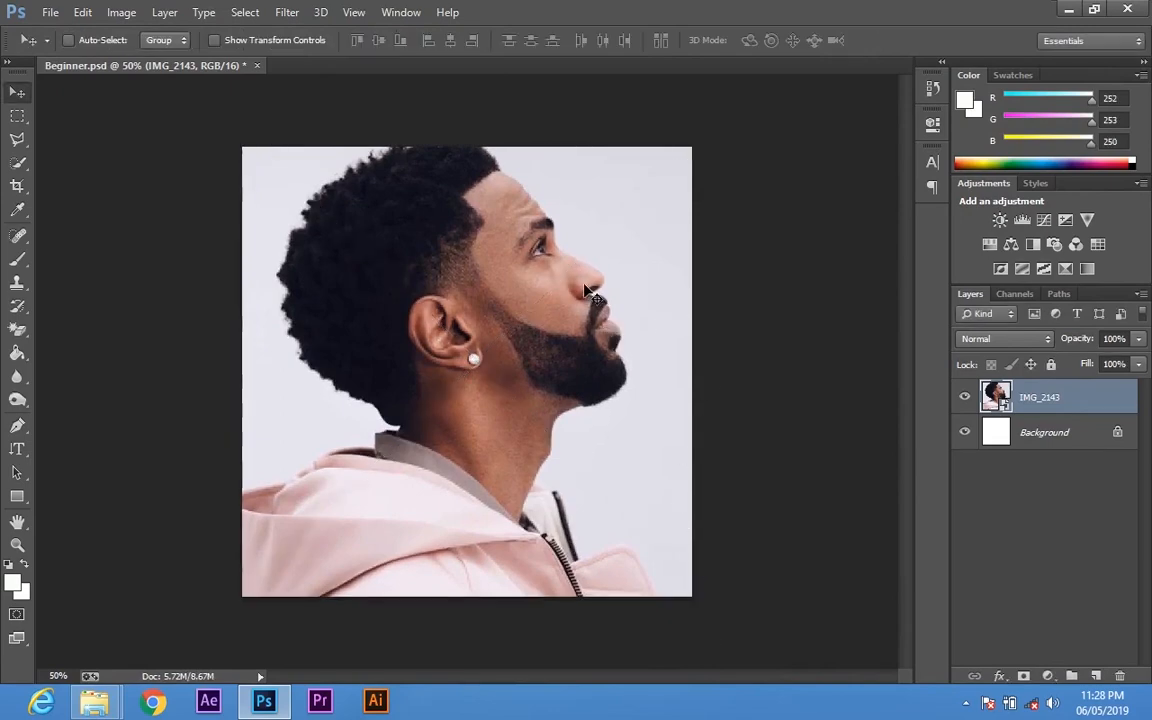
mouse_move(588, 291)
mouse_down()
mouse_move(601, 297)
mouse_move(592, 299)
mouse_up()
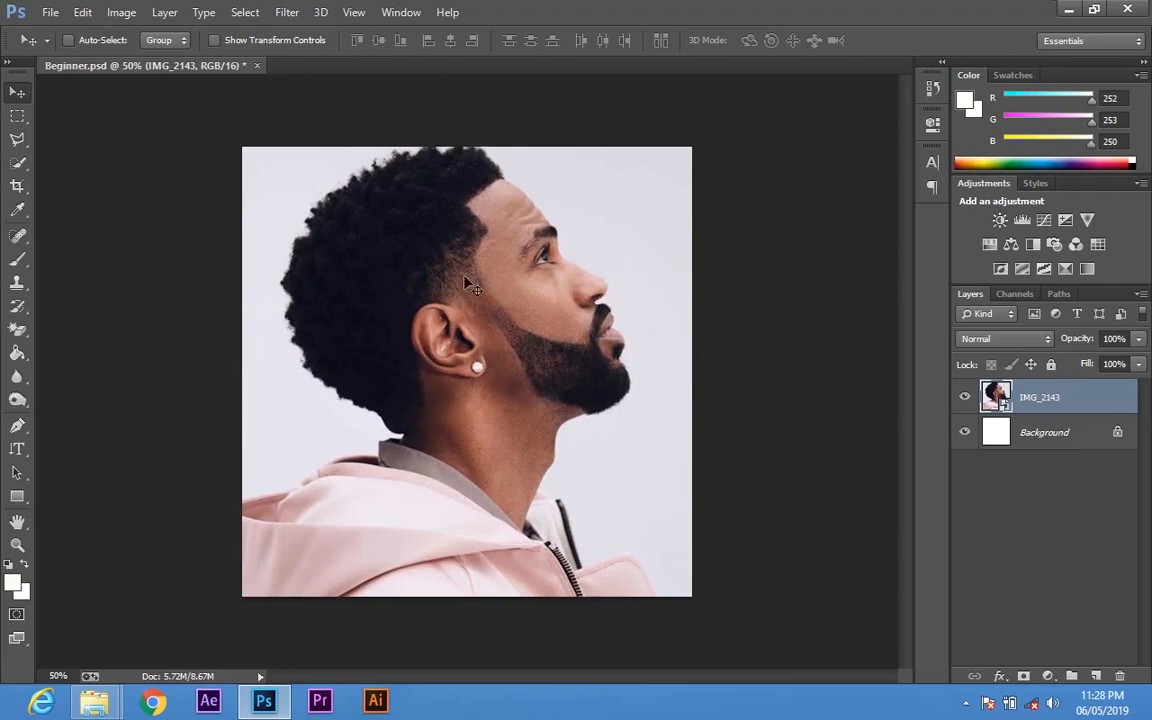
Draw a wide rectangular marquee selection across the man's hair and forehead, extending down to the eye
click(17, 113)
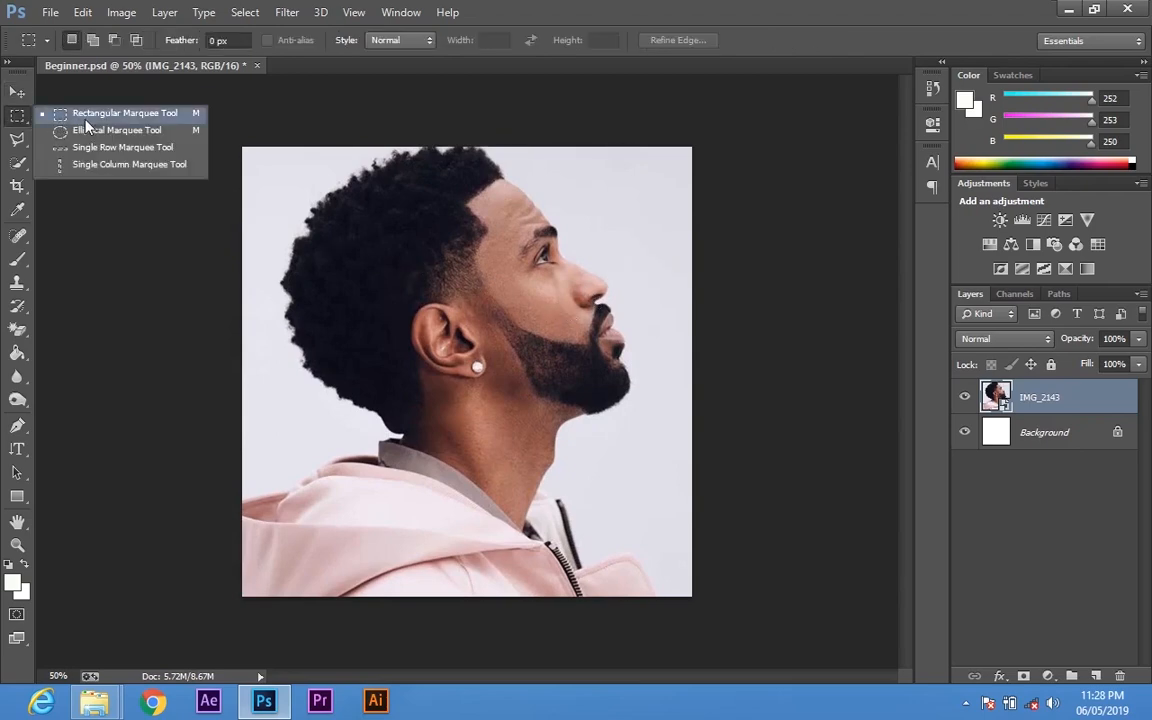
click(90, 118)
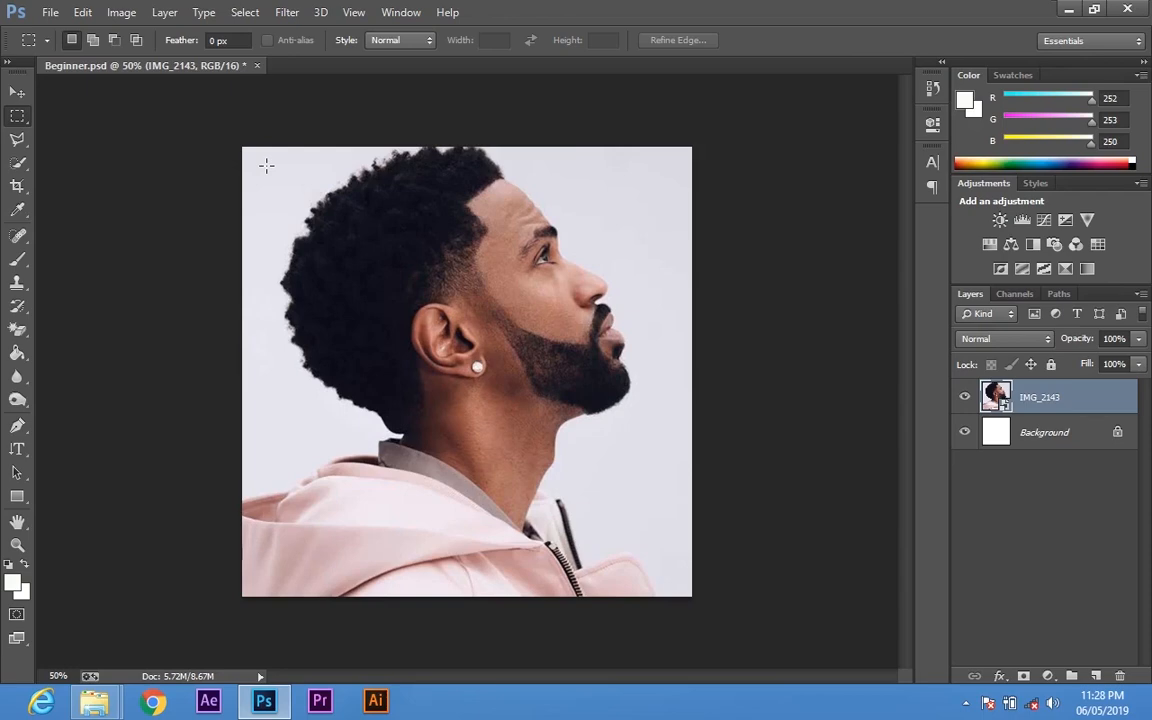
drag(265, 165, 580, 262)
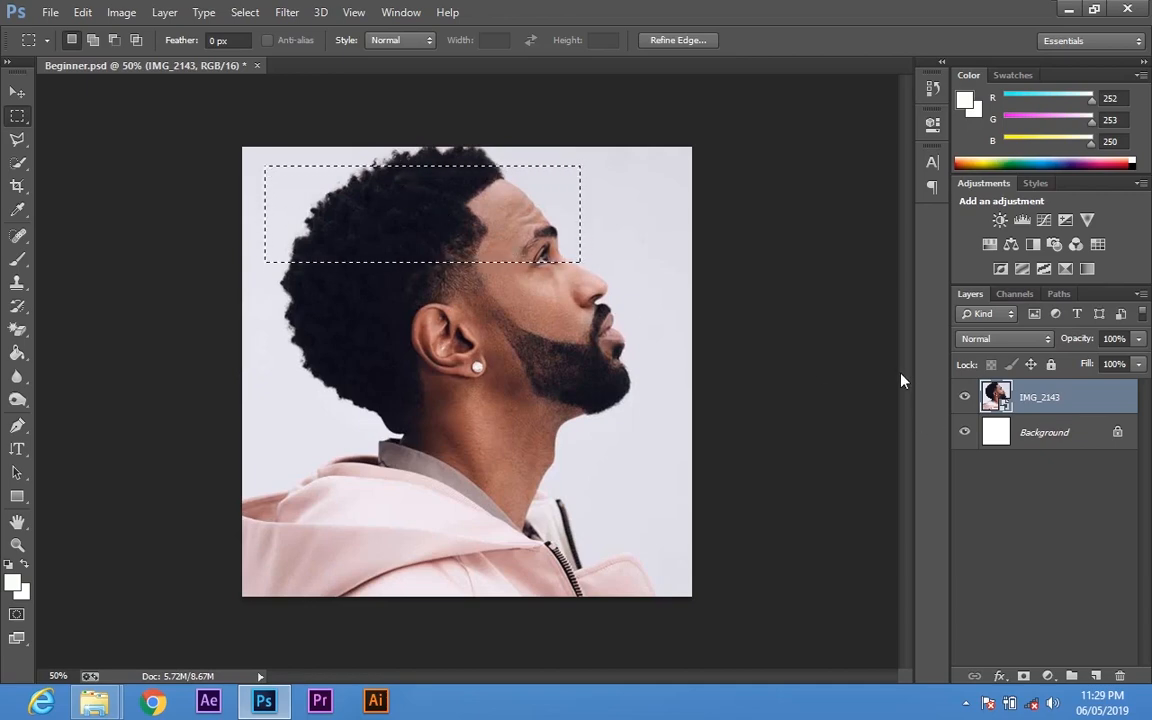
Add a new layer and fill the rectangular selection with the foreground colour #040404
click(1096, 675)
key(g)
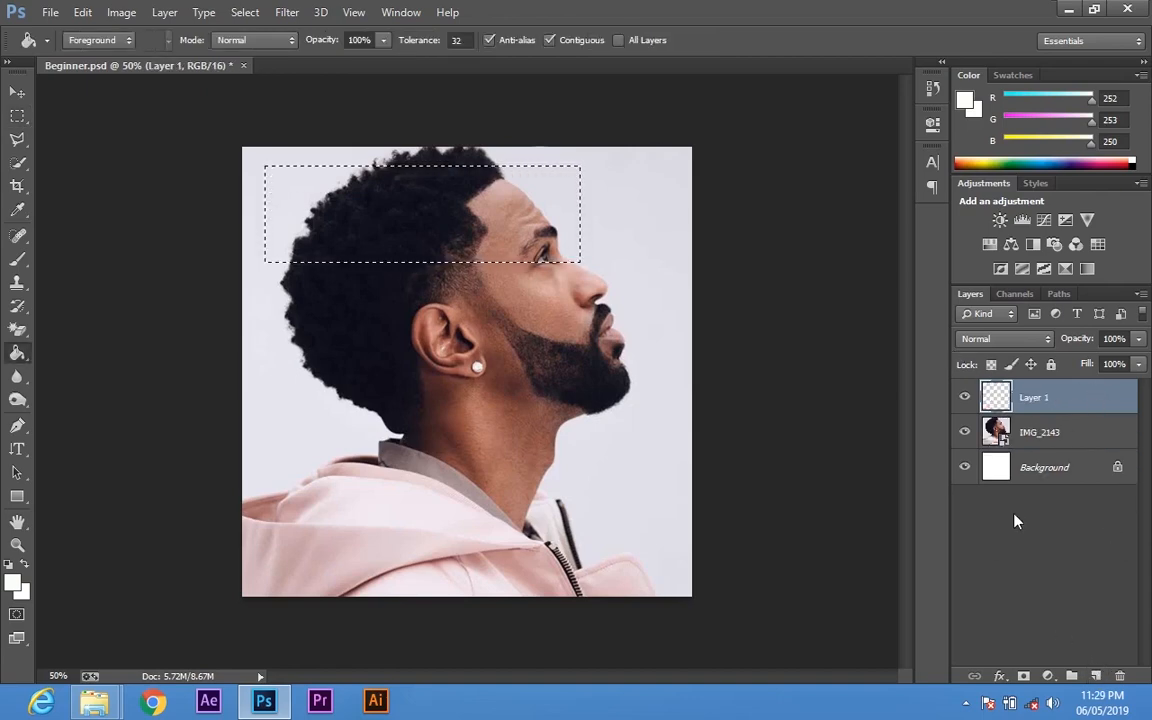
click(14, 582)
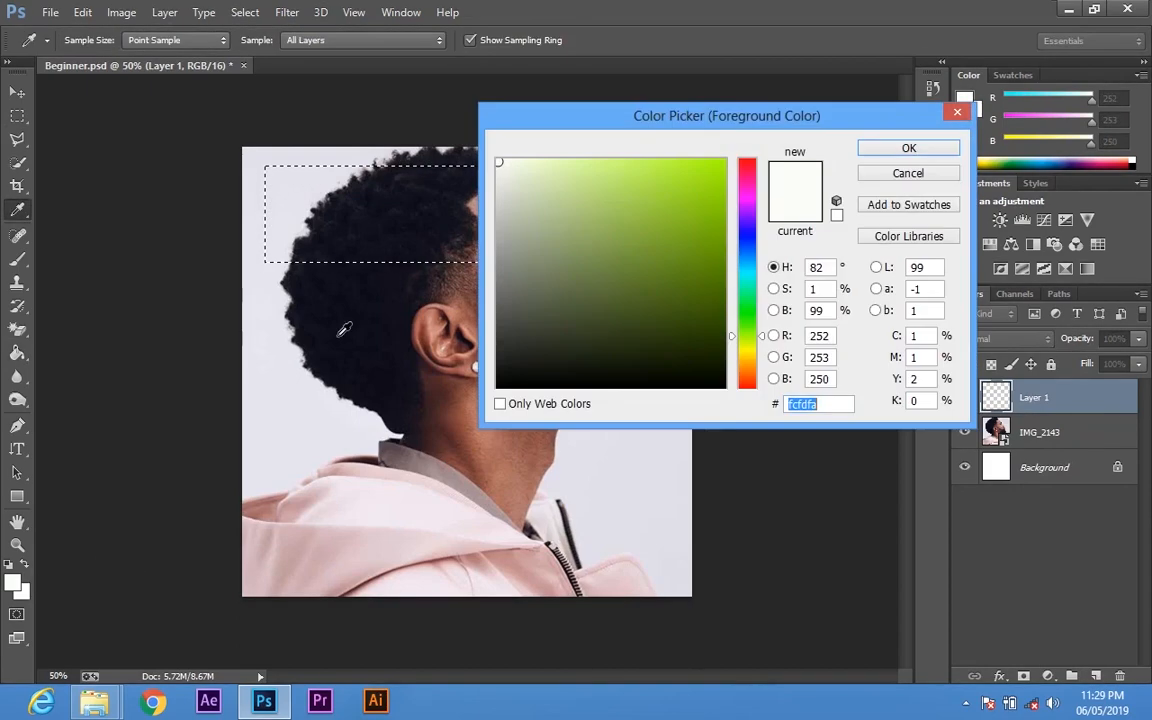
click(504, 381)
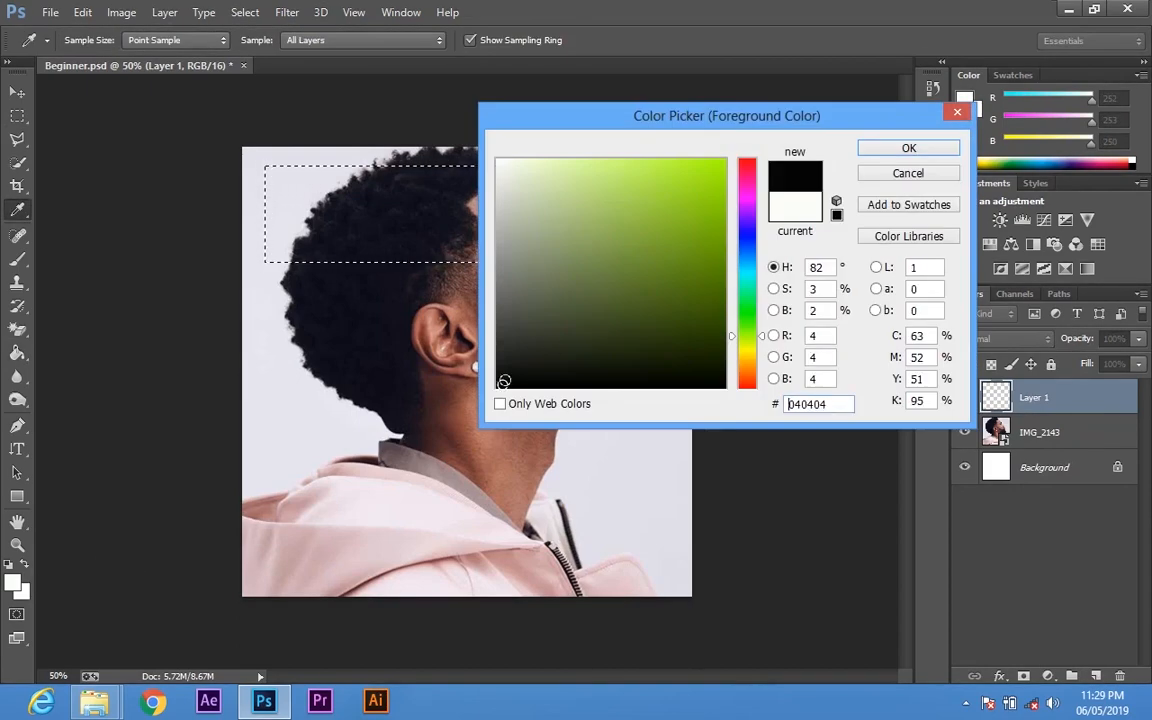
click(907, 148)
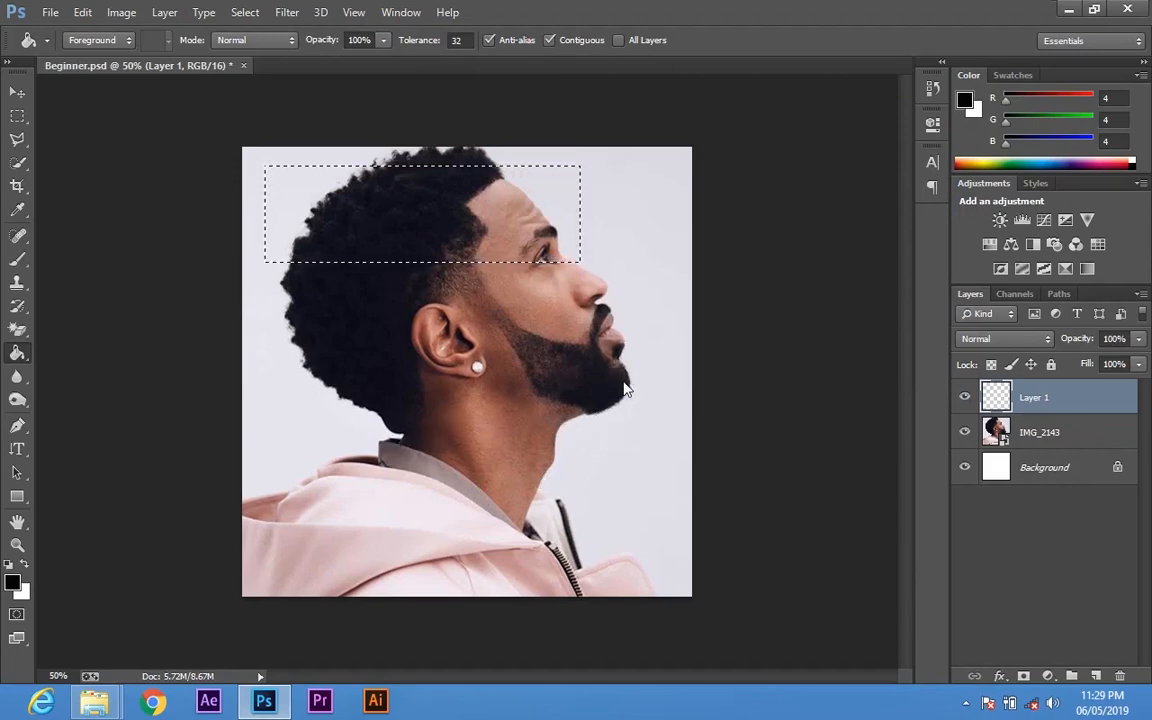
click(498, 206)
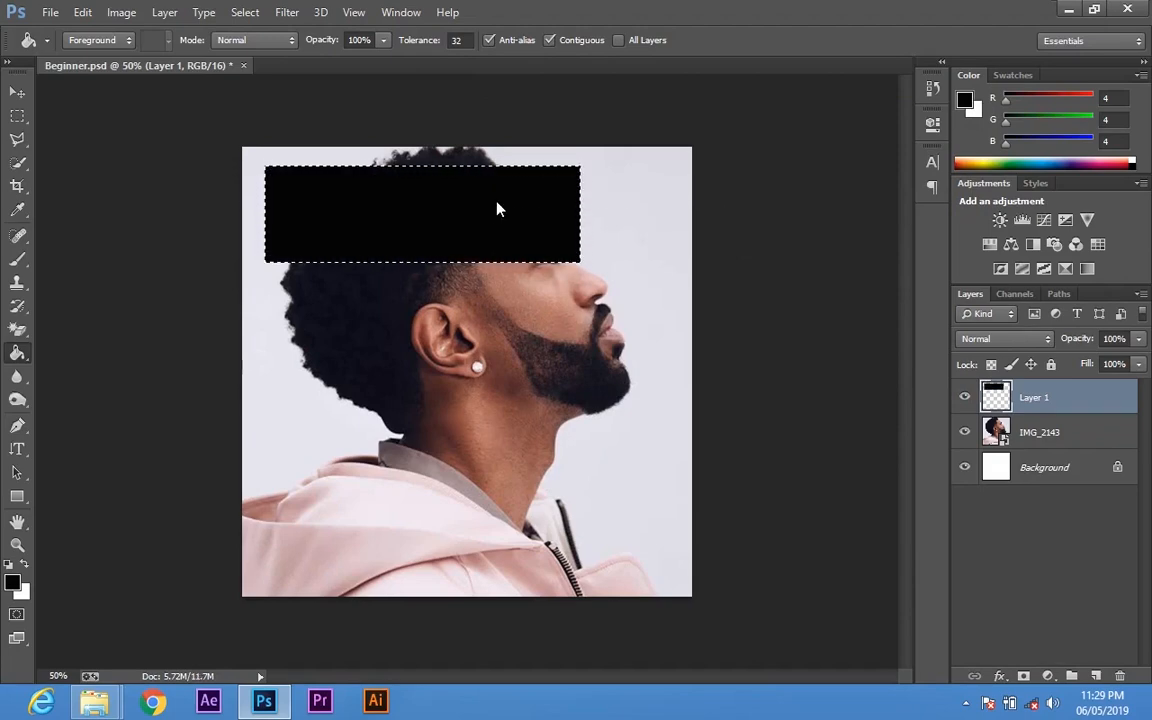
Deselect the rectangle and delete the layer holding the black fill
key(ctrl+d)
key(v)
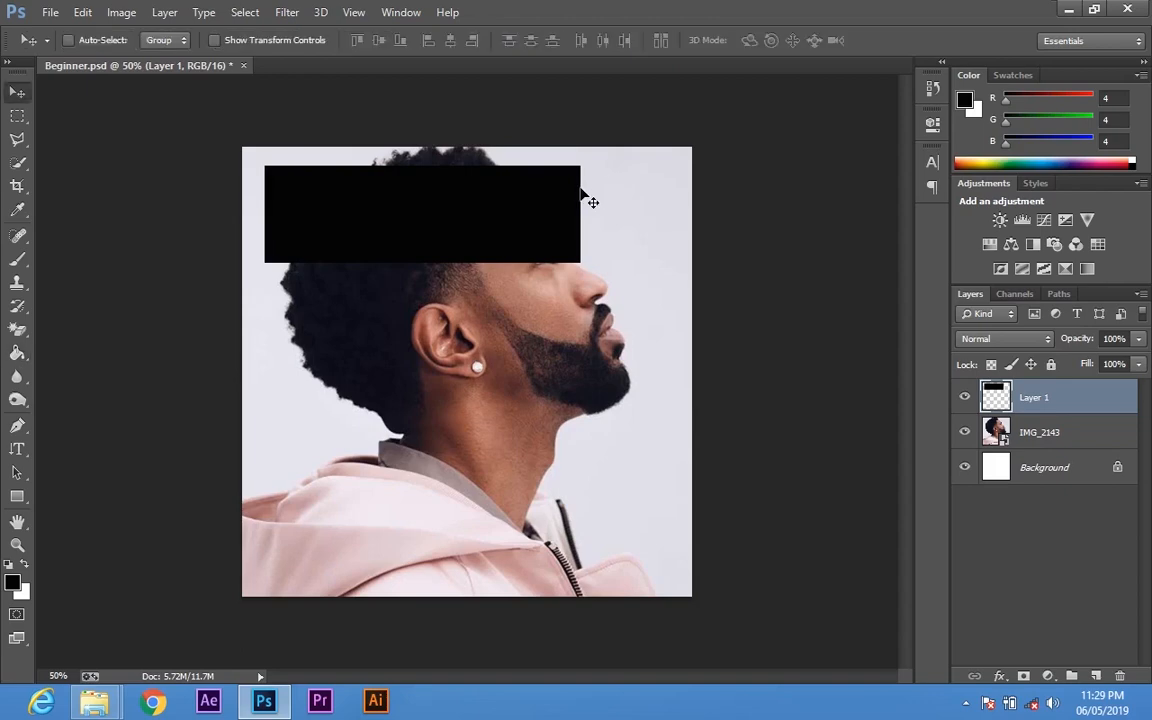
key(Delete)
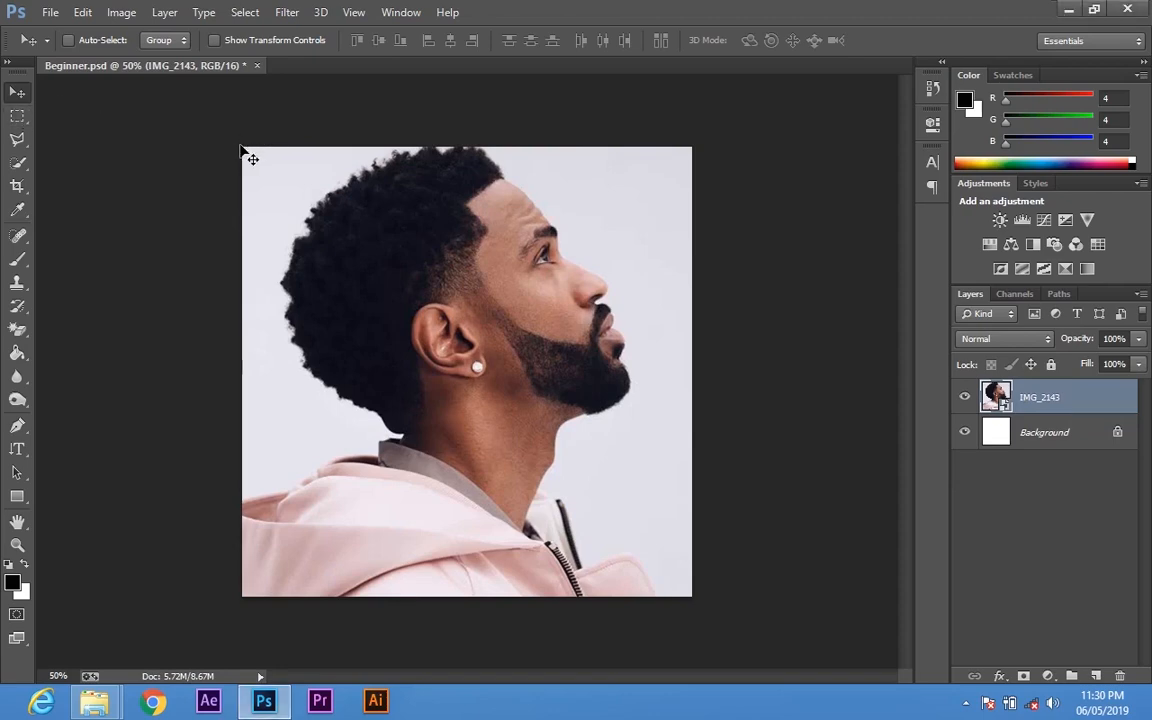
Select the full-height left part of the canvas, up to the man's forehead, with a rectangular marquee and rasterize the IMG_2143 layer
click(17, 116)
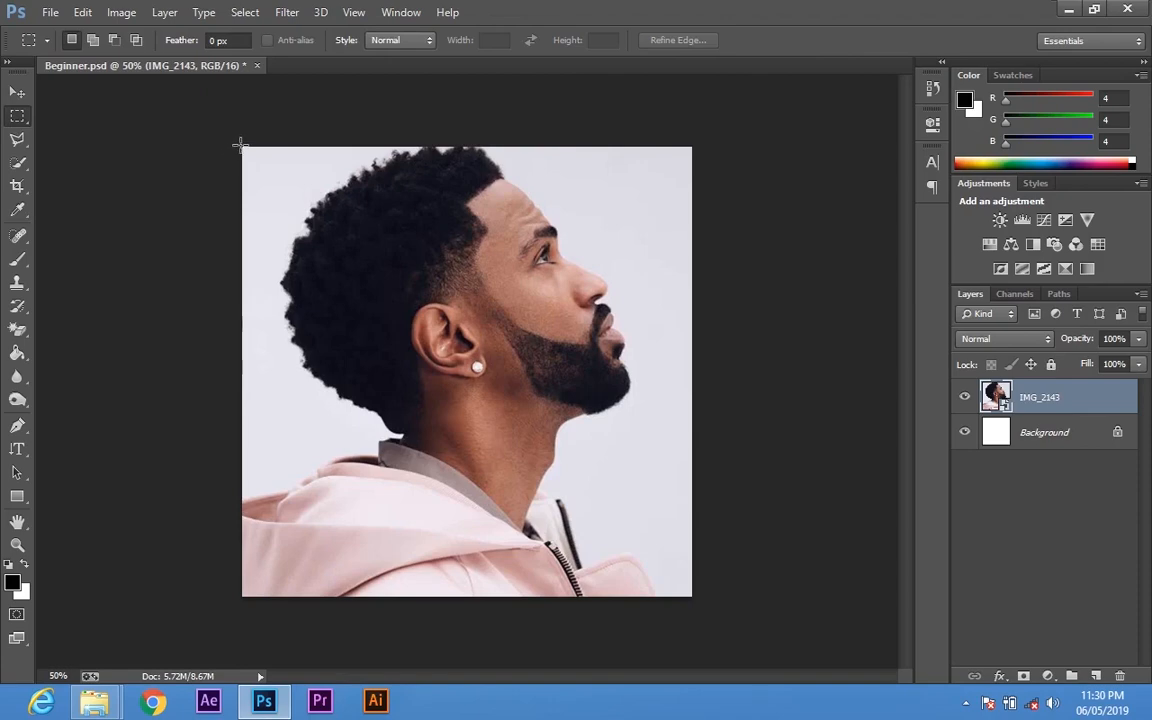
drag(240, 146, 504, 617)
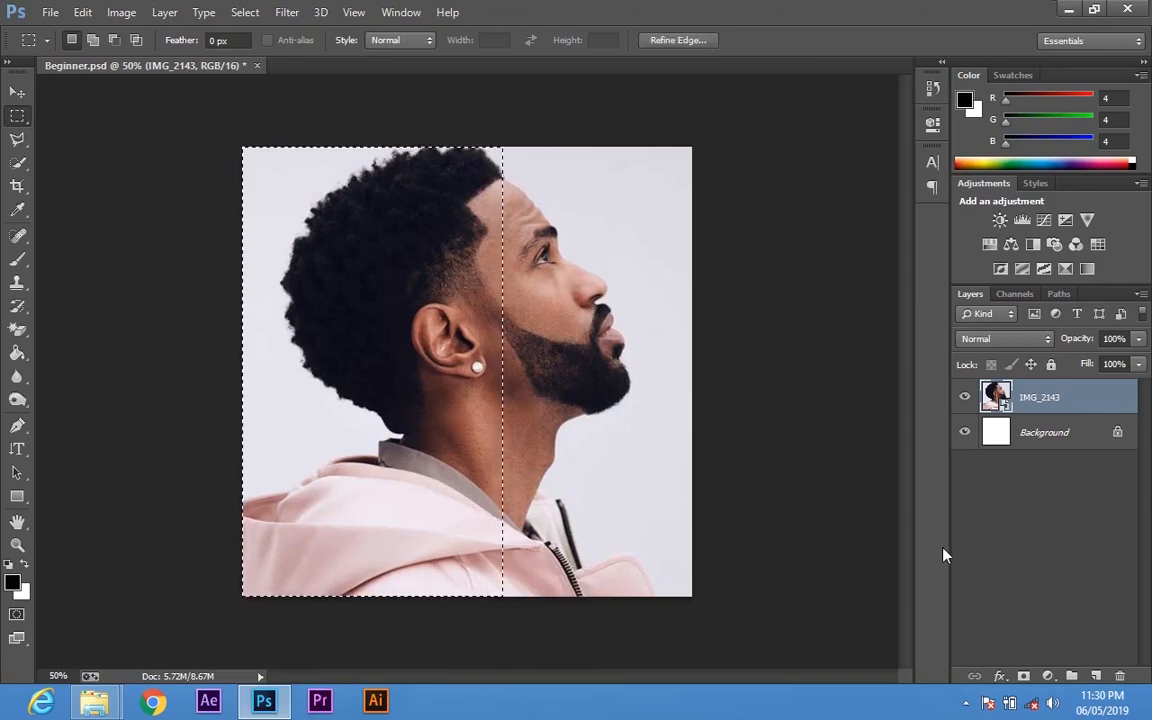
right_click(1047, 405)
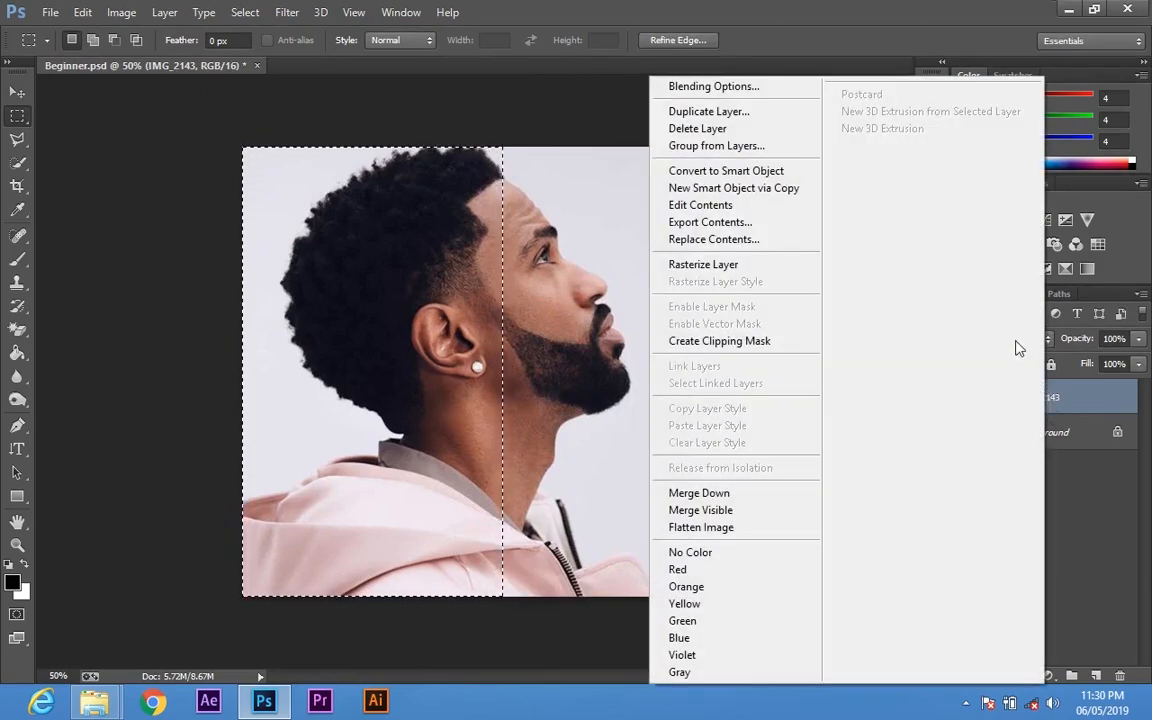
click(768, 266)
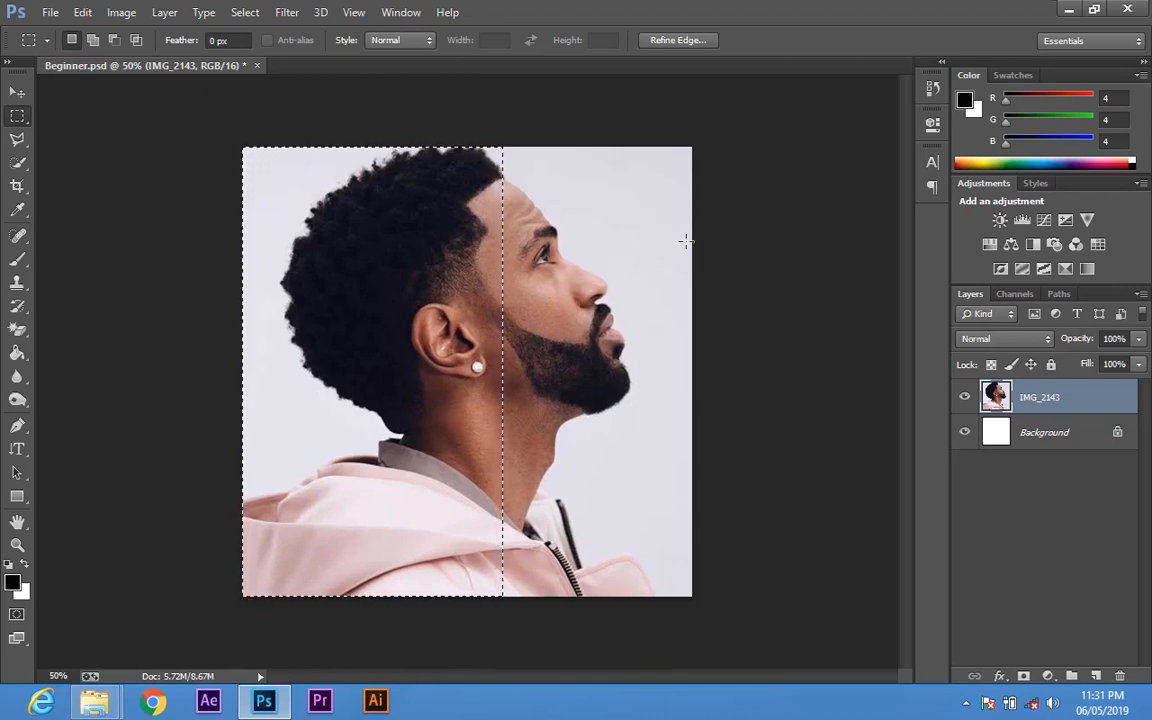
Cut the selected part of the portrait to its own layer and toggle that layer's visibility to check the split
right_click(578, 272)
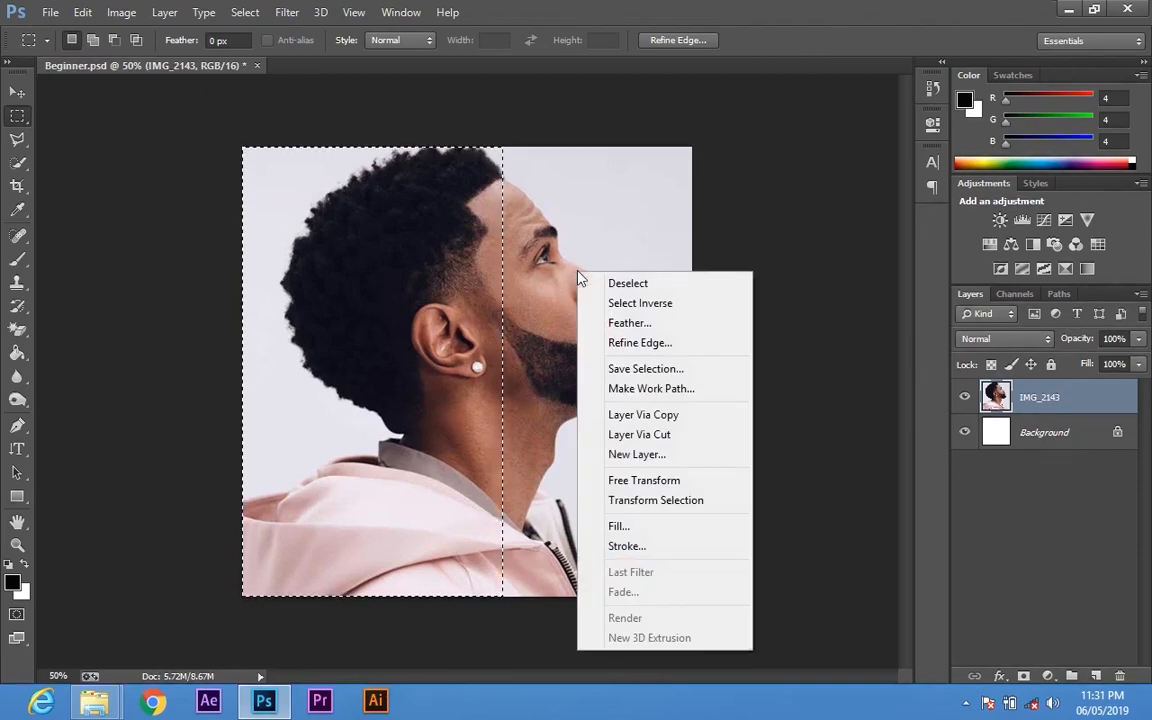
click(680, 434)
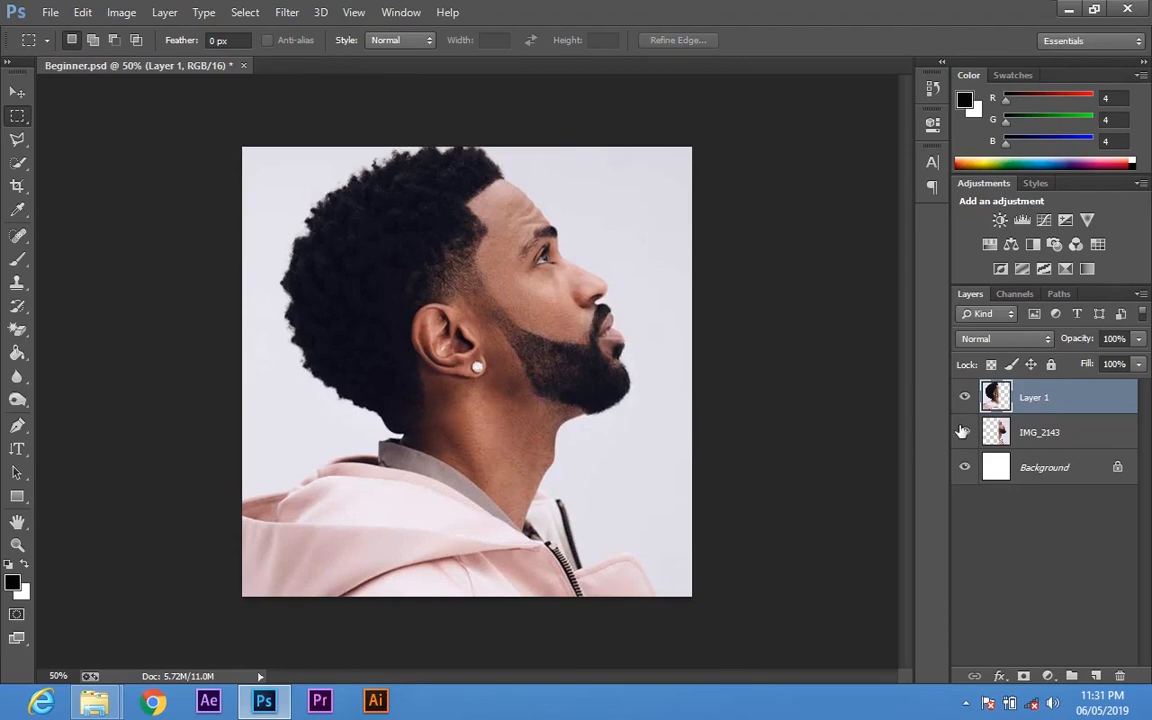
click(1045, 433)
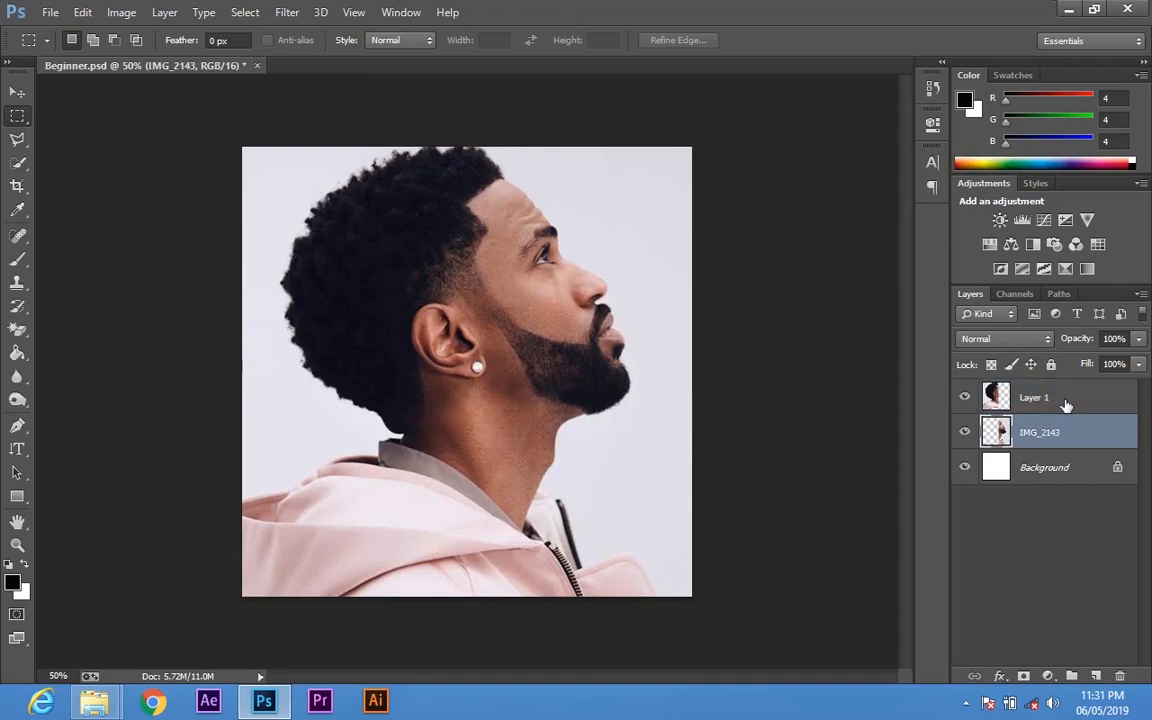
click(1062, 400)
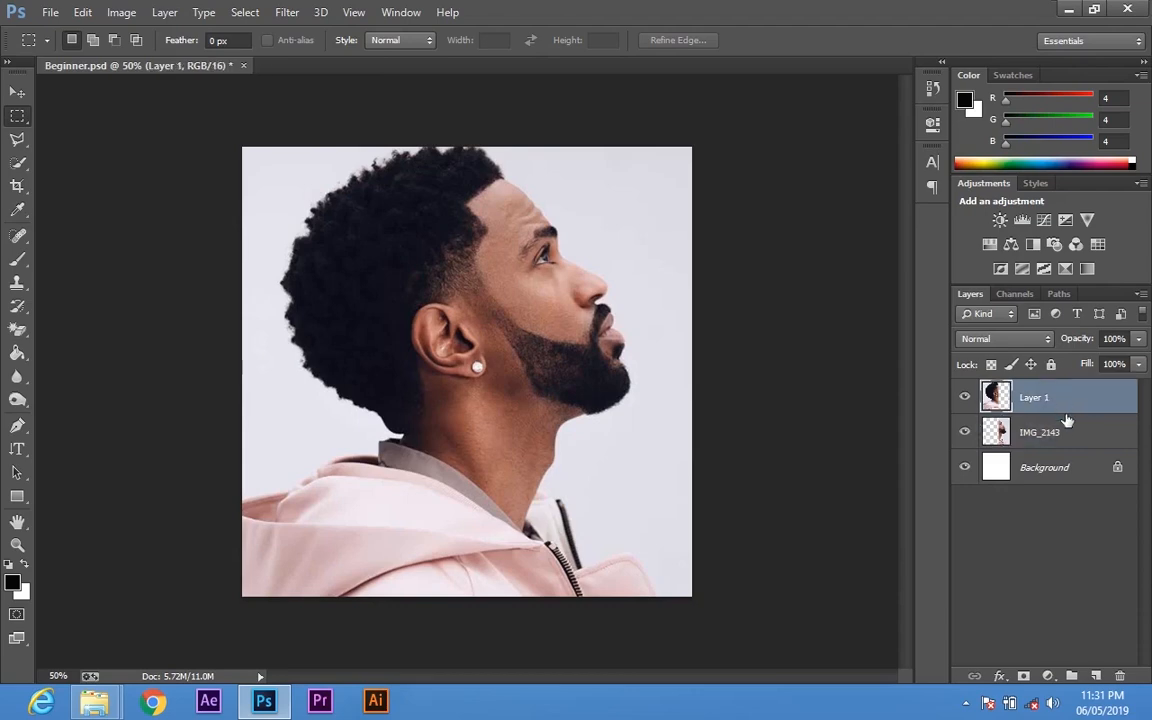
click(964, 398)
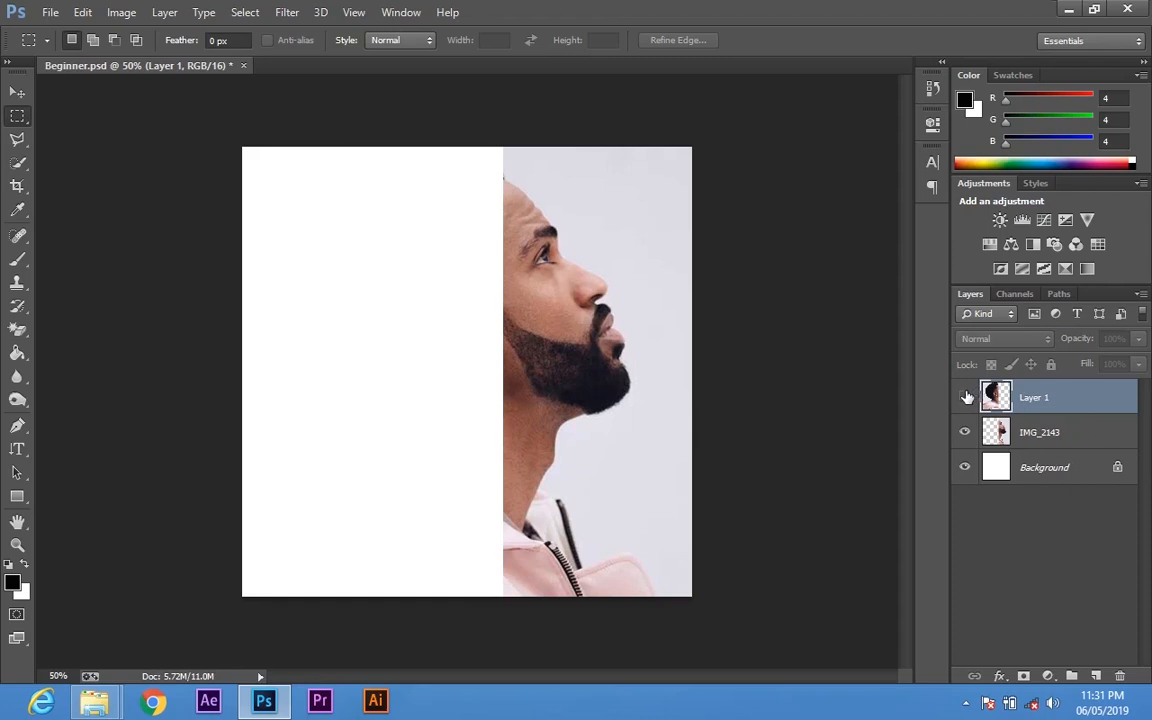
click(965, 397)
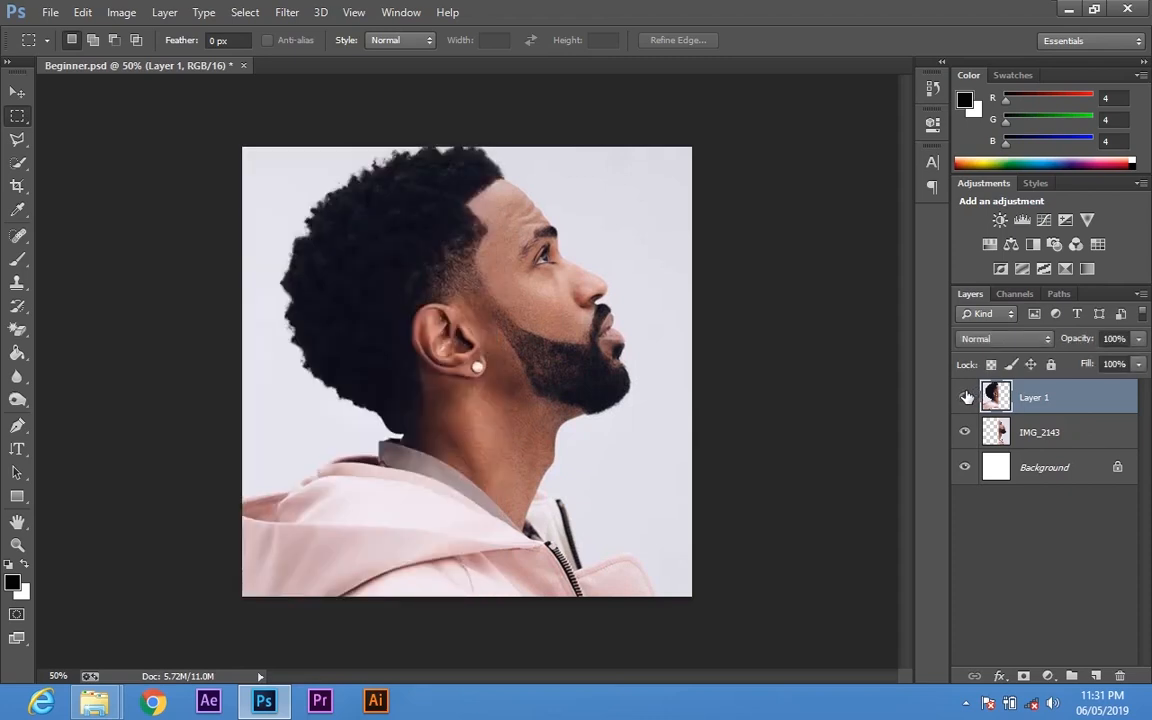
Undo the cut to a separate layer and clear the marquee selection
key(ctrl+e)
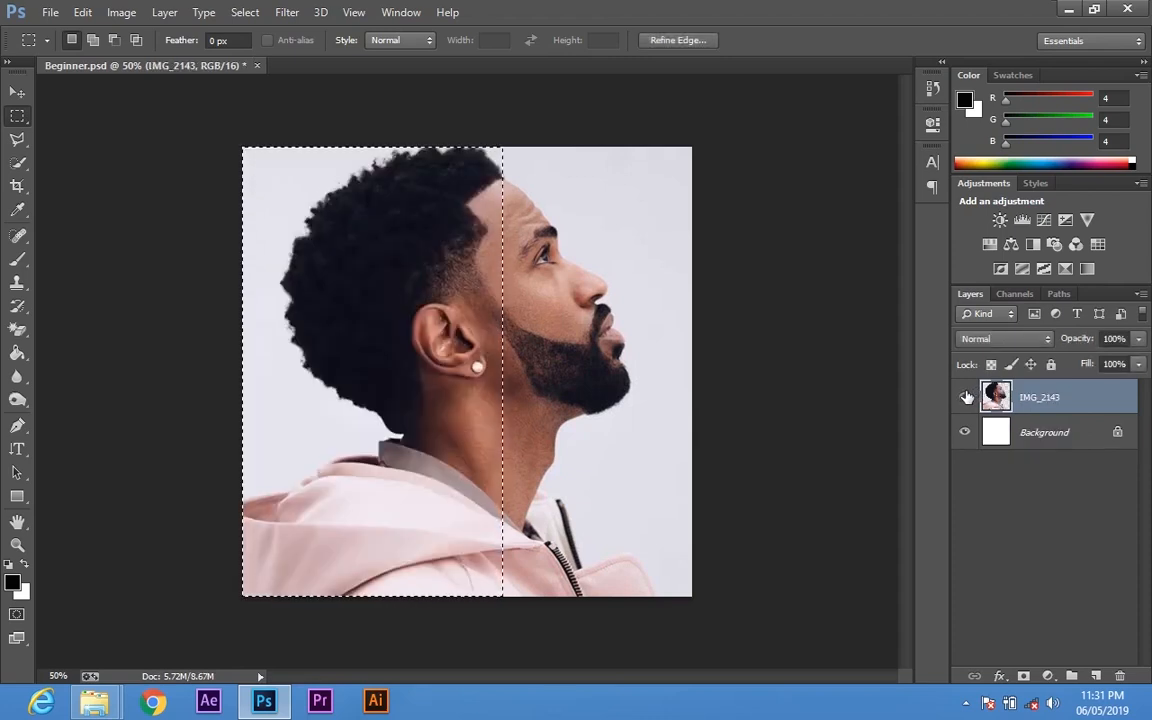
key(ctrl+d)
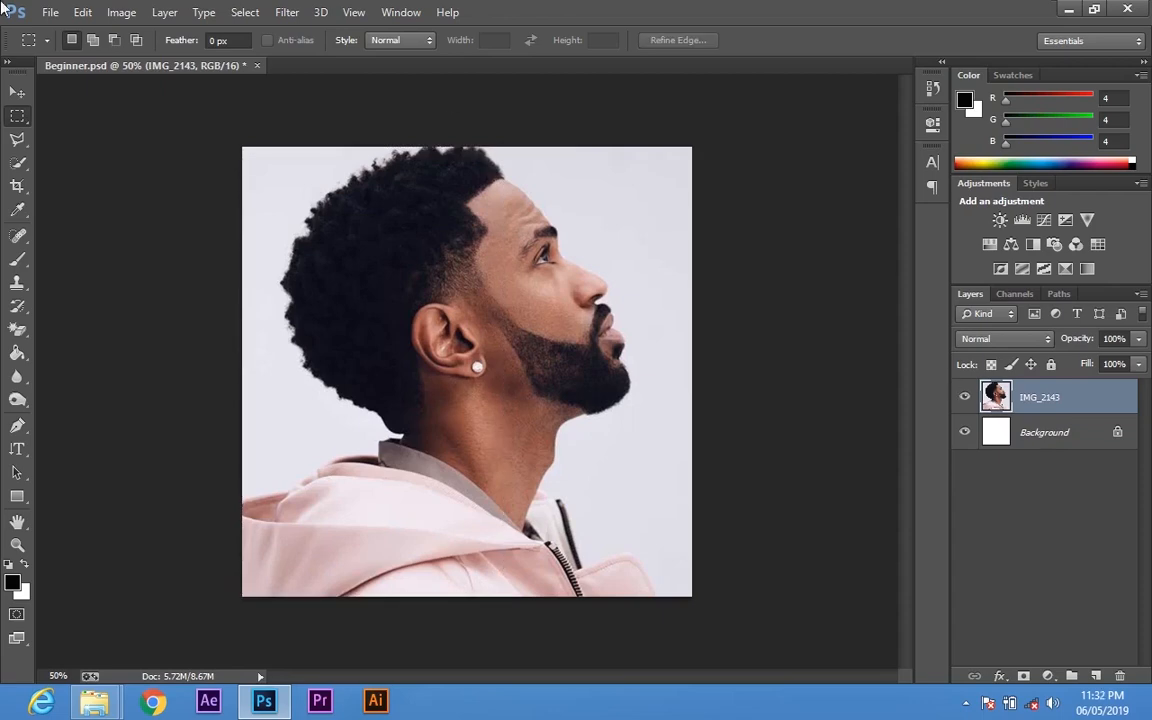
Draw a large circular selection around the man's head and neck with the Elliptical Marquee tool, and clear it
right_click(17, 115)
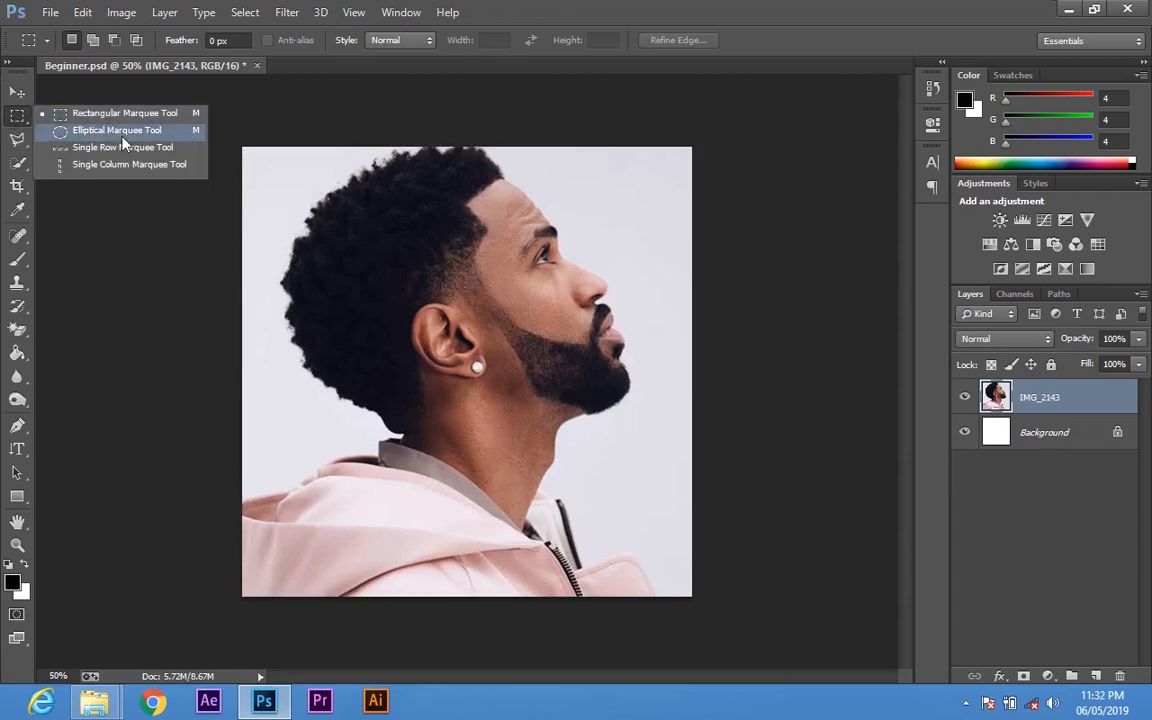
click(117, 132)
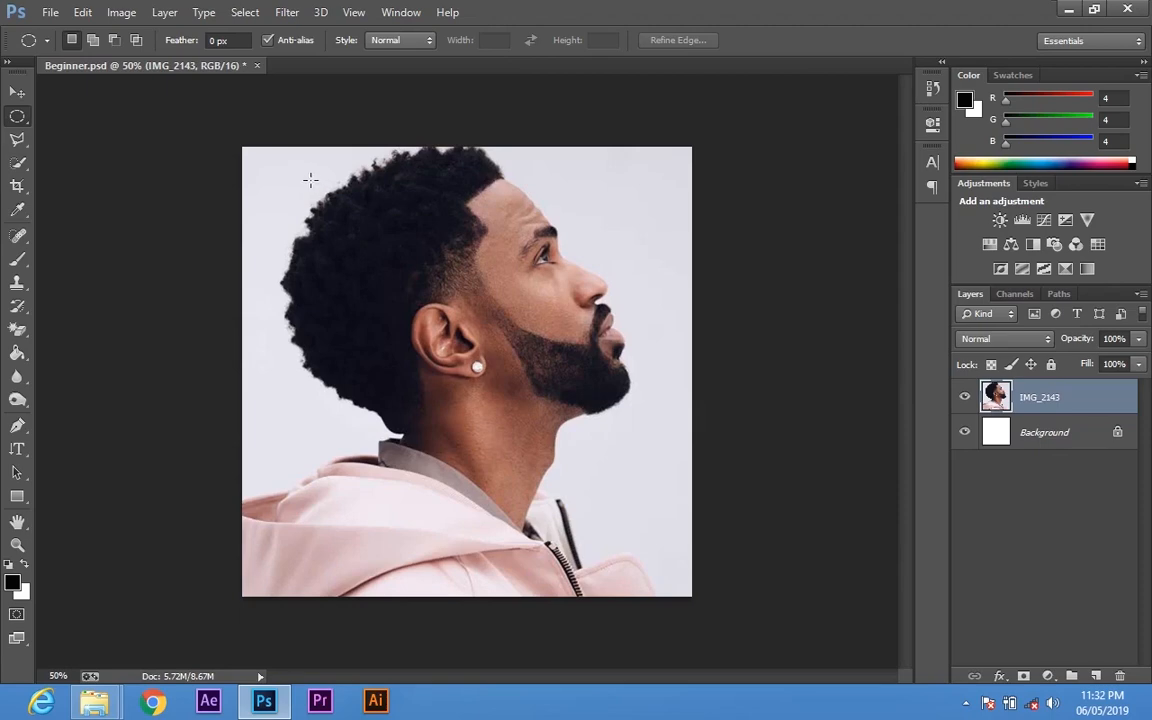
drag(310, 180, 896, 551)
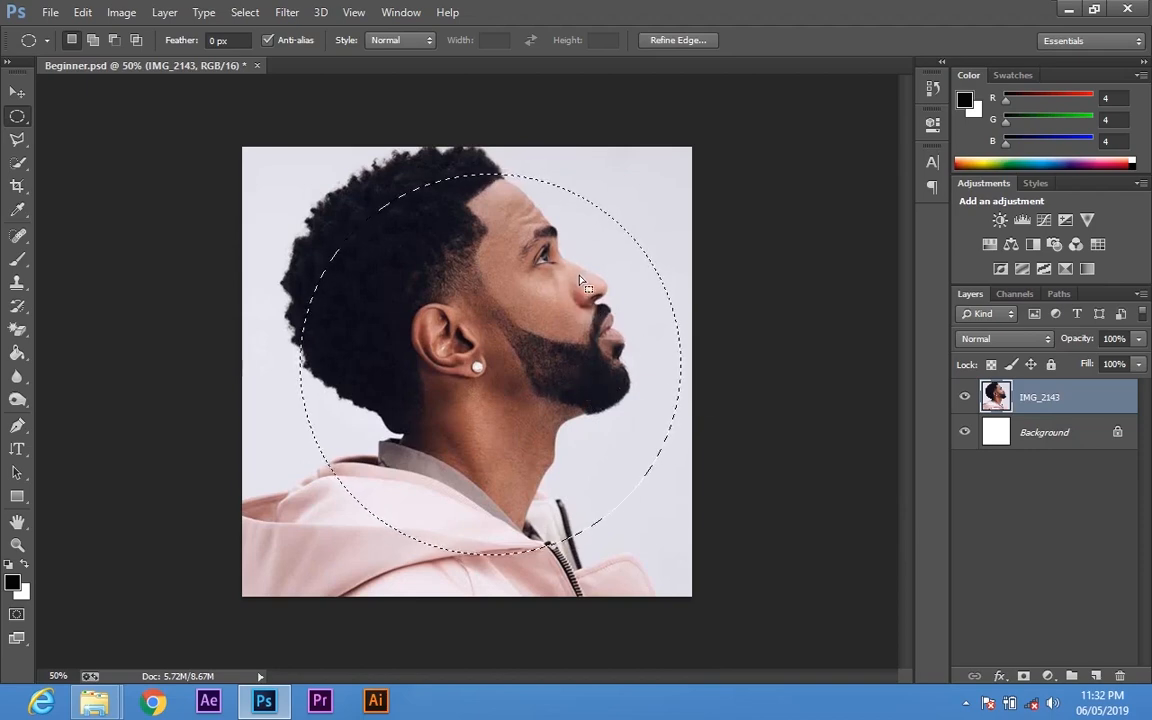
key(ctrl+d)
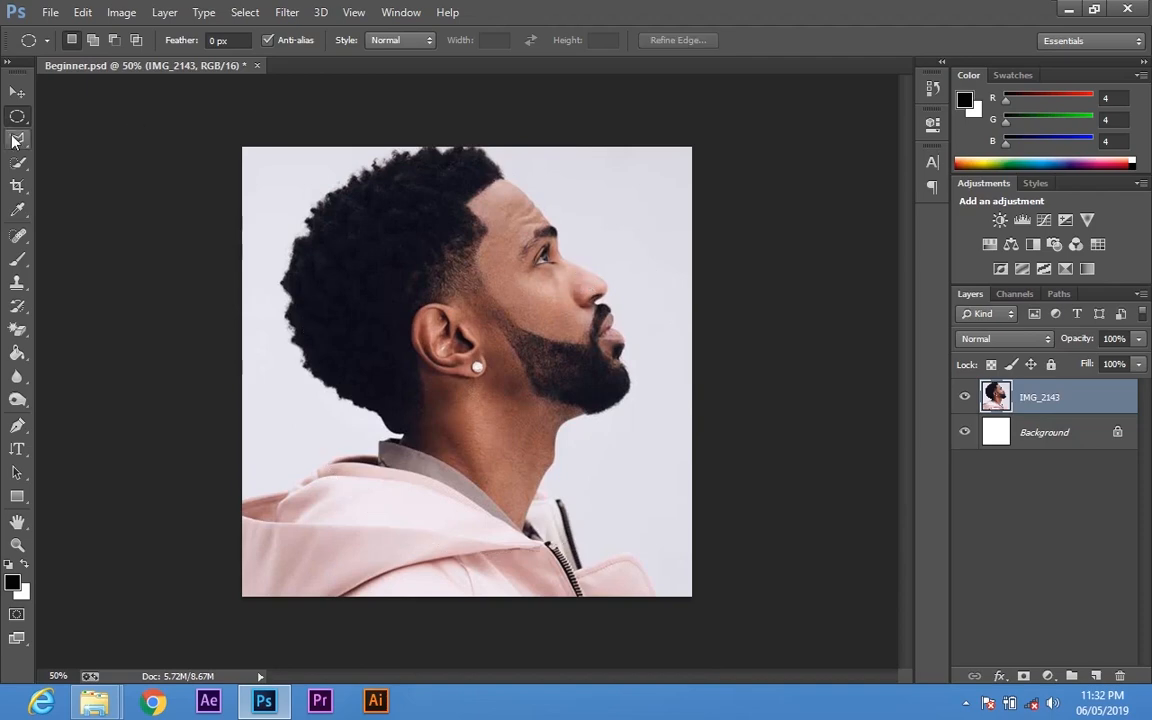
Draw a freehand selection around the man's head and neck with the Lasso tool
drag(14, 143, 80, 141)
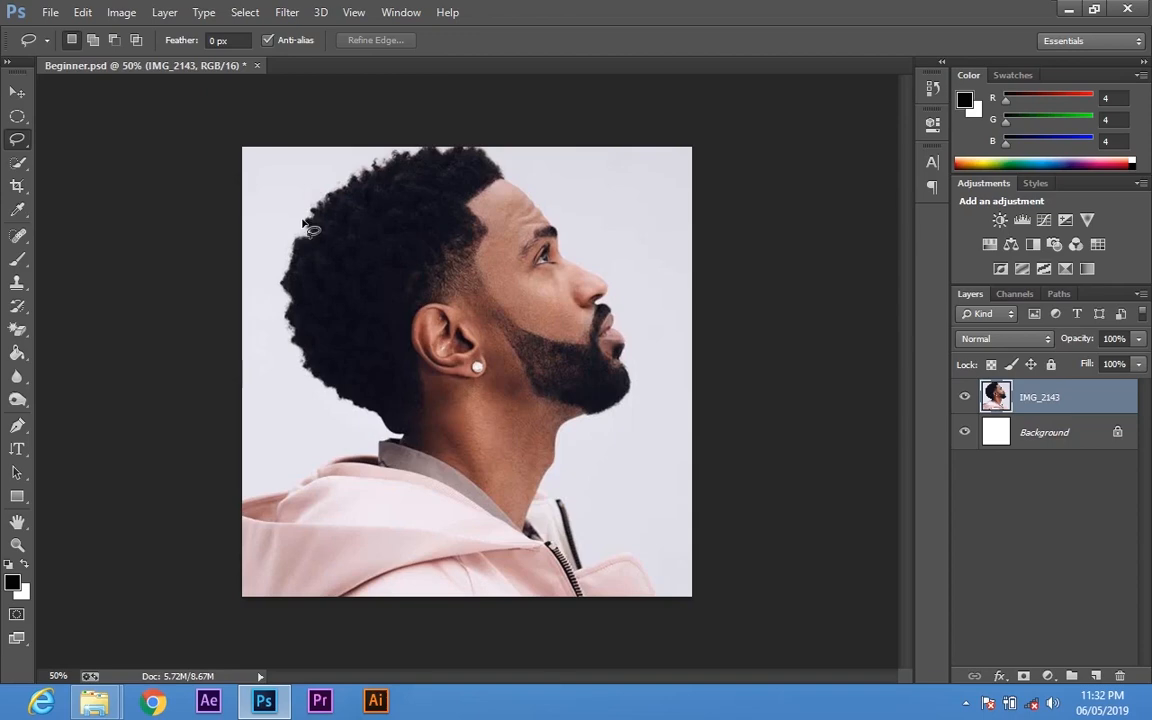
mouse_move(301, 216)
mouse_down()
mouse_move(284, 292)
mouse_move(301, 364)
mouse_up()
mouse_move(346, 402)
mouse_down()
mouse_move(404, 439)
mouse_move(386, 444)
mouse_move(439, 464)
mouse_move(526, 535)
mouse_move(569, 427)
mouse_move(621, 418)
mouse_move(653, 385)
mouse_move(665, 338)
mouse_move(632, 238)
mouse_move(592, 195)
mouse_move(525, 171)
mouse_move(478, 136)
mouse_move(447, 133)
mouse_move(364, 137)
mouse_move(297, 170)
mouse_move(395, 440)
mouse_up()
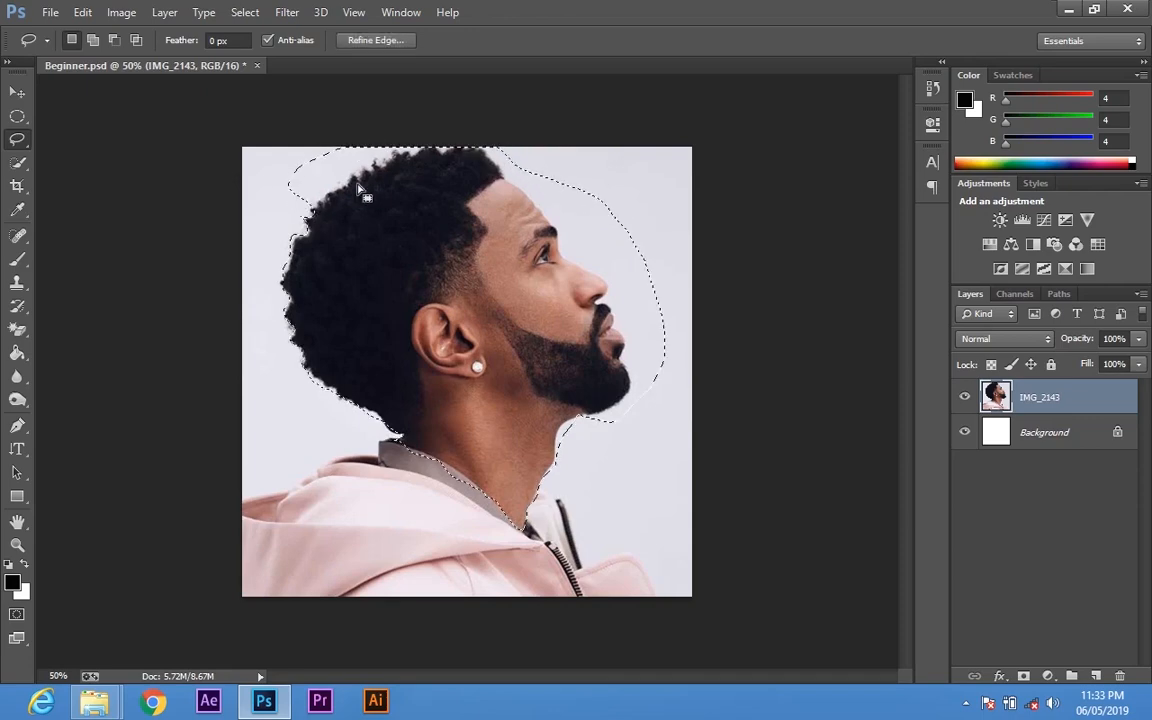
Cut the selected head and neck to a separate layer and shift it slightly to the right
right_click(645, 179)
click(733, 338)
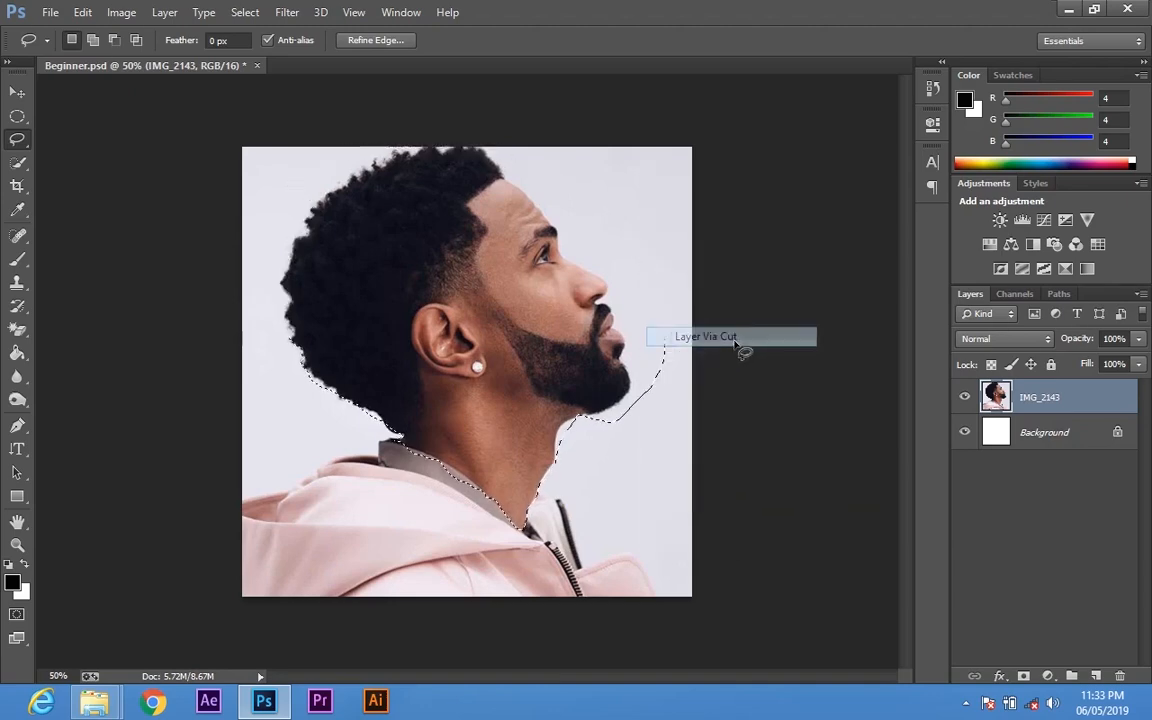
key(v)
drag(628, 325, 597, 323)
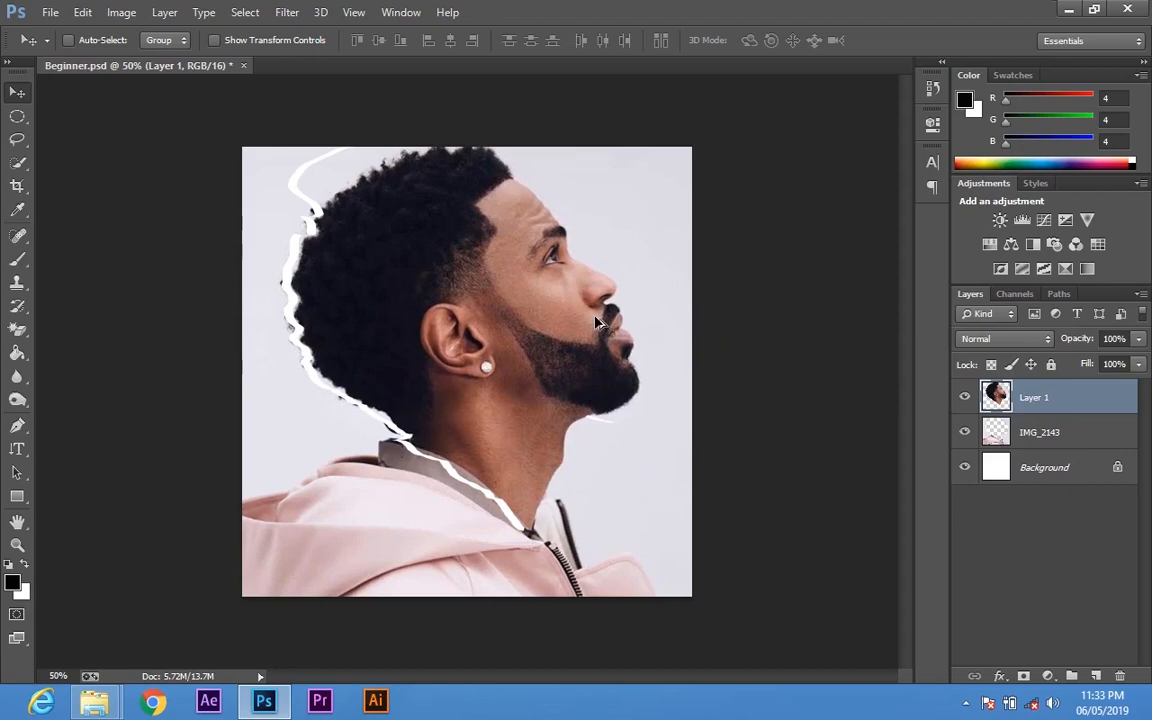
Undo the move and the cut to a separate layer, and clear the lasso selection
key(ctrl+alt+z)
key(ctrl+alt+z)
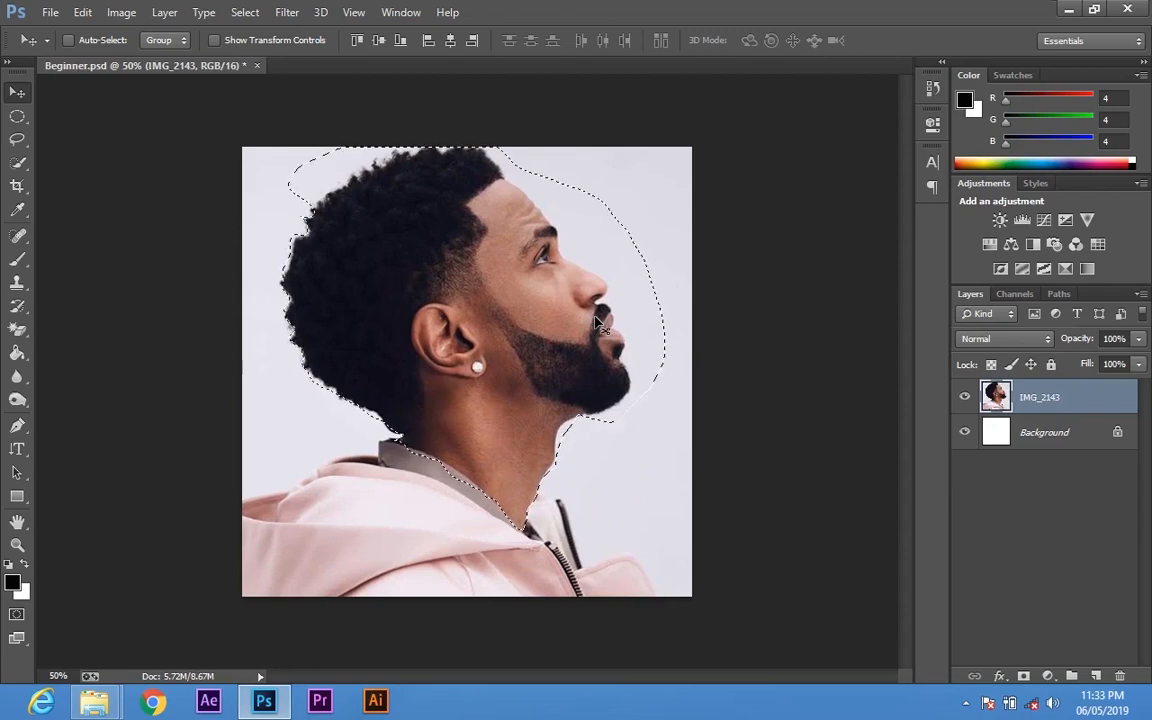
key(ctrl+d)
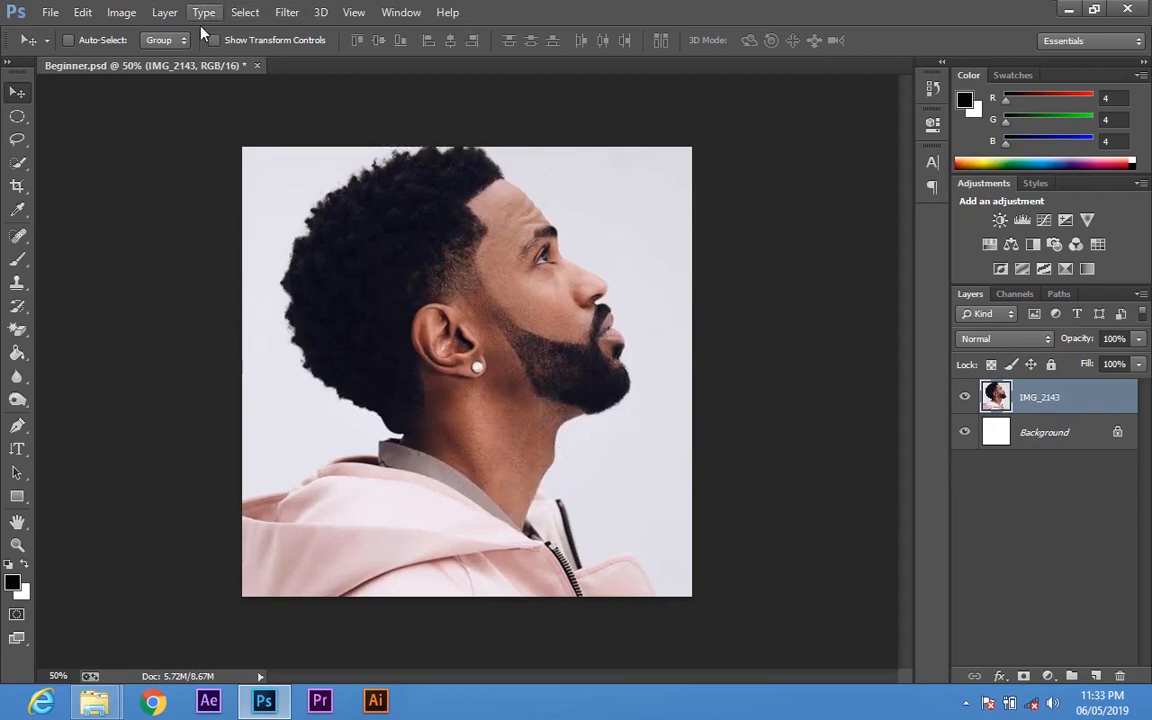
Outline the man's head and neck with straight segments using the Polygonal Lasso tool, and clear the selection
click(17, 139)
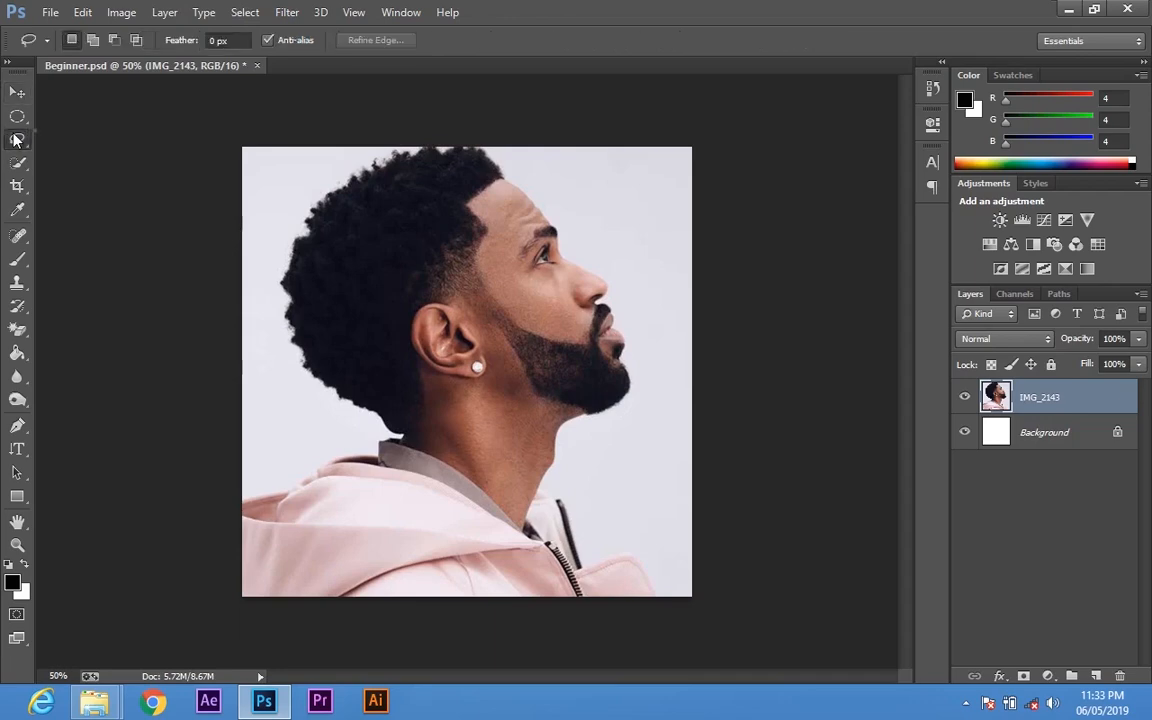
click(82, 158)
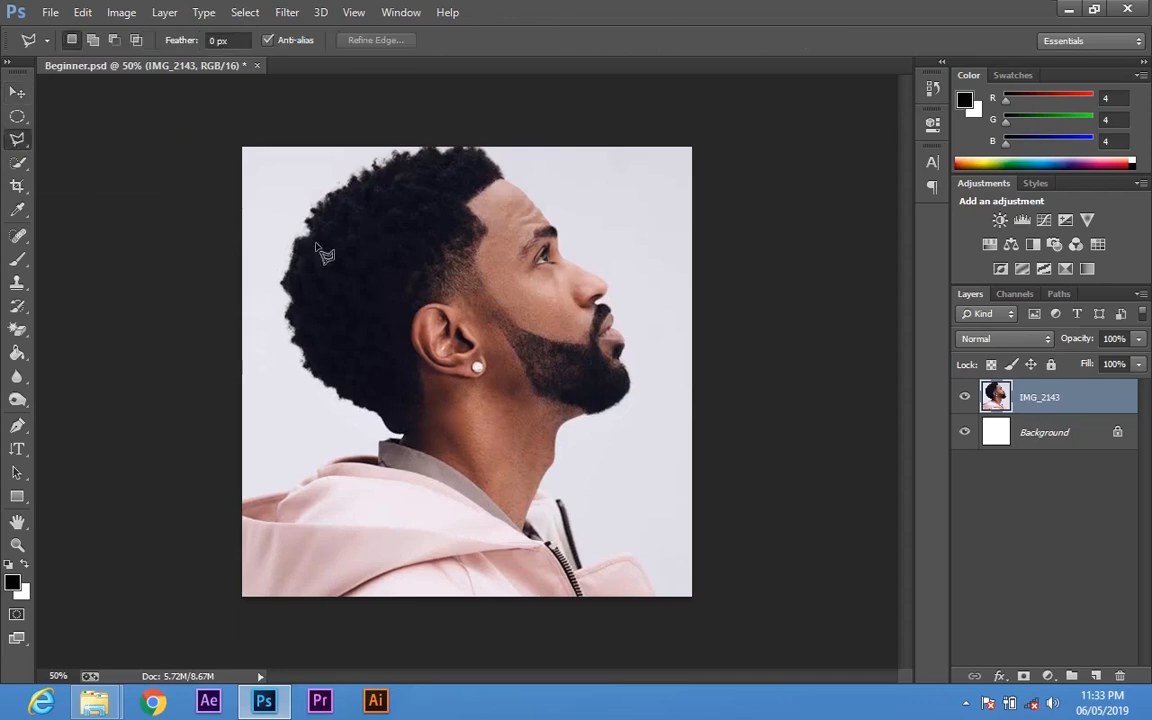
right_click(17, 139)
click(52, 142)
right_click(20, 143)
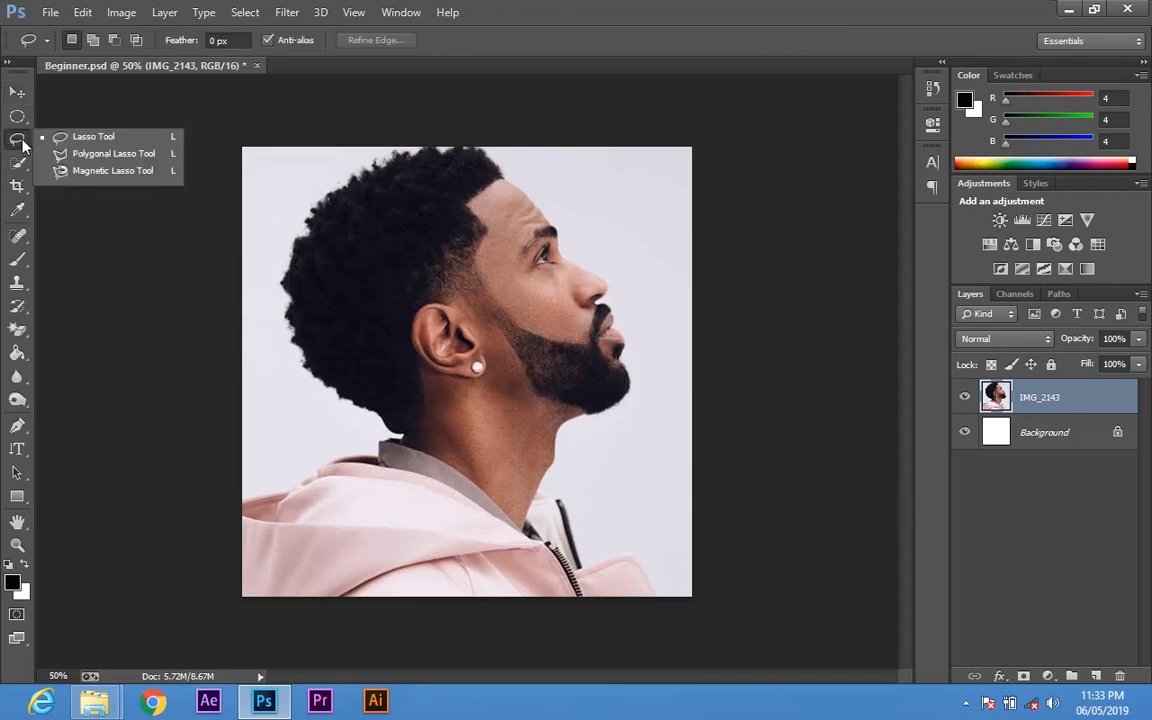
click(76, 142)
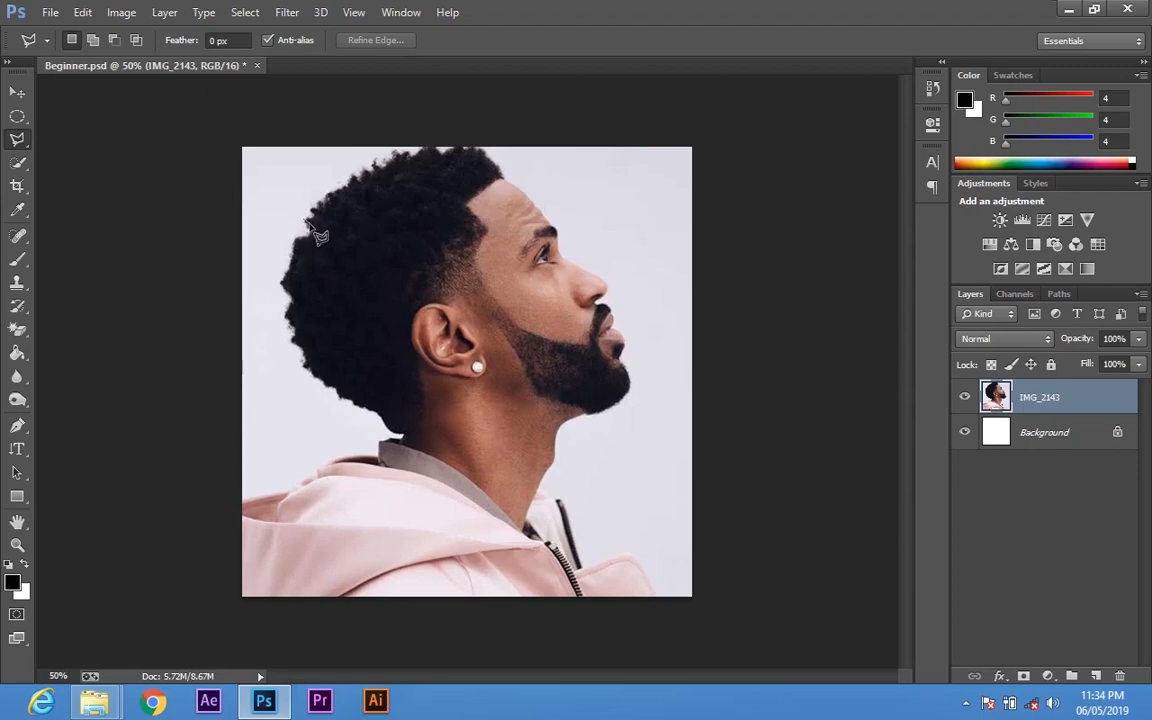
click(282, 281)
click(290, 328)
click(296, 343)
click(304, 369)
click(328, 387)
click(343, 398)
click(366, 411)
click(384, 417)
click(387, 431)
click(402, 436)
click(432, 458)
click(478, 507)
click(532, 516)
click(643, 478)
click(675, 372)
click(656, 275)
click(493, 145)
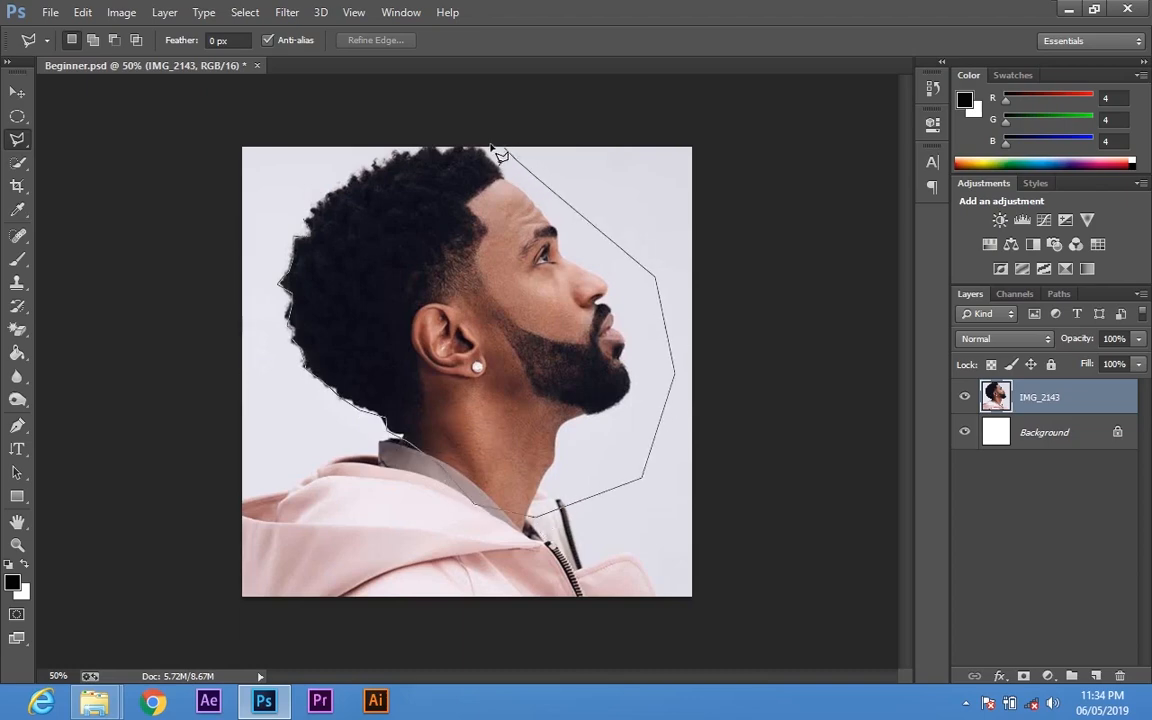
click(357, 143)
click(357, 185)
click(316, 200)
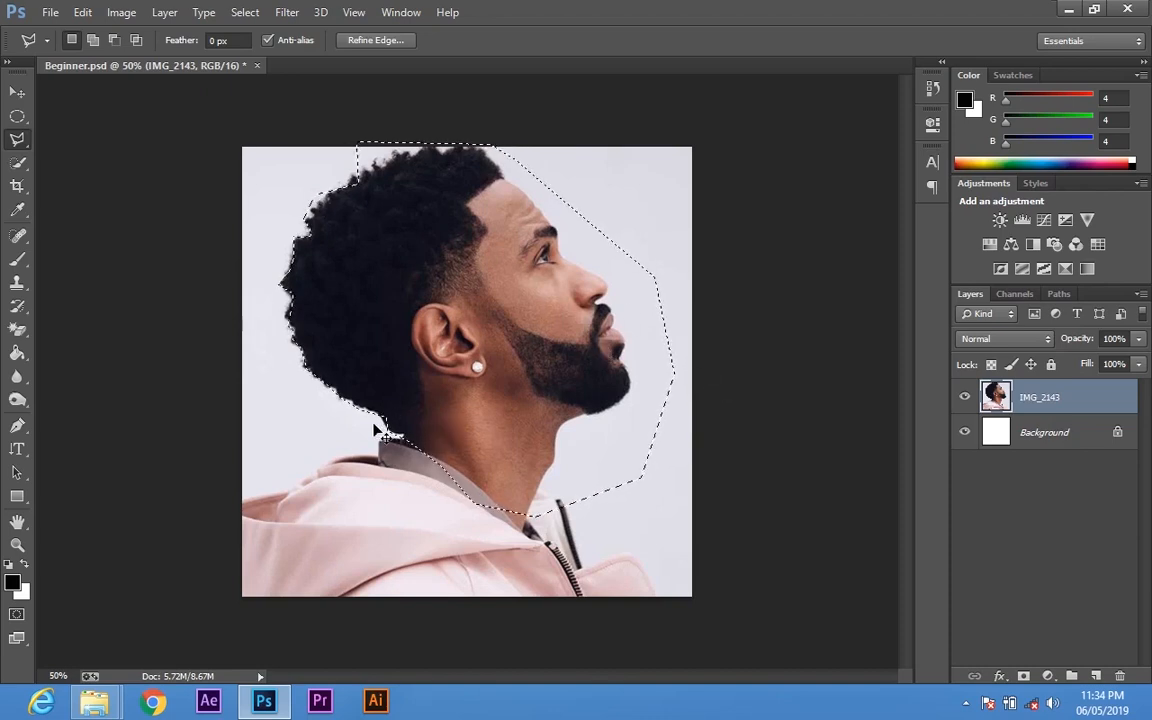
key(ctrl+d)
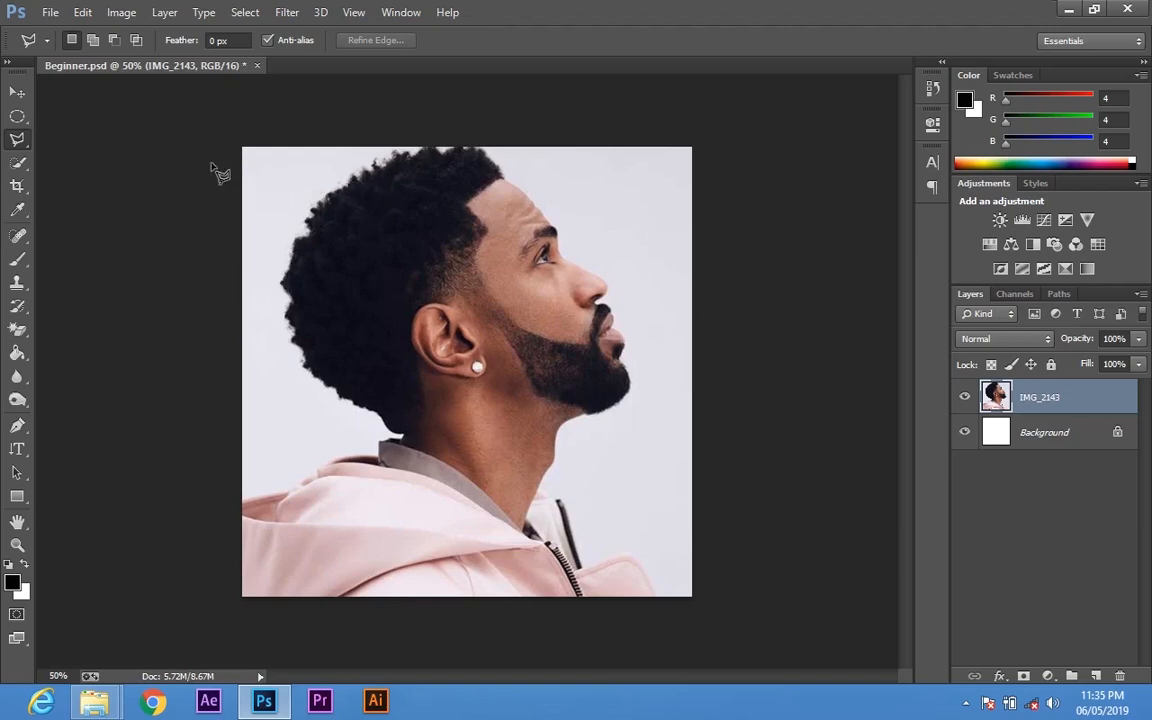
Select the man's head and neck with the Quick Selection tool
click(12, 164)
click(66, 161)
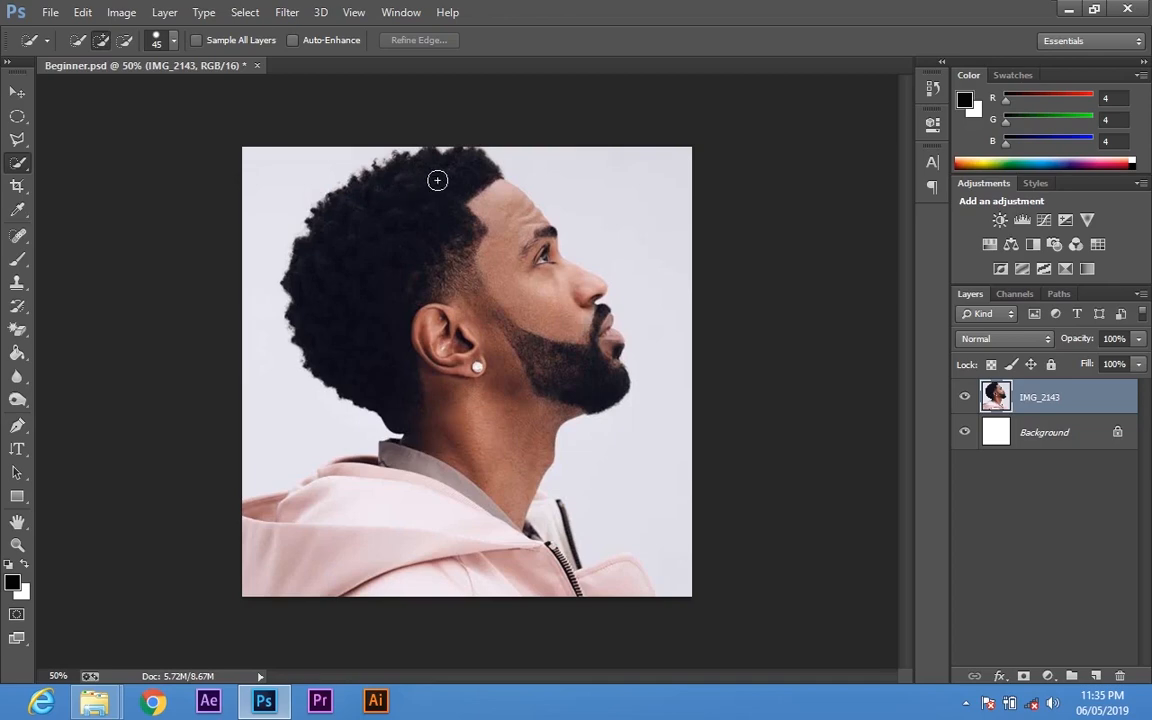
mouse_move(437, 170)
mouse_down()
mouse_move(370, 200)
mouse_move(316, 283)
mouse_move(347, 252)
mouse_move(466, 205)
mouse_move(516, 265)
mouse_move(470, 255)
mouse_move(503, 276)
mouse_move(541, 360)
mouse_up()
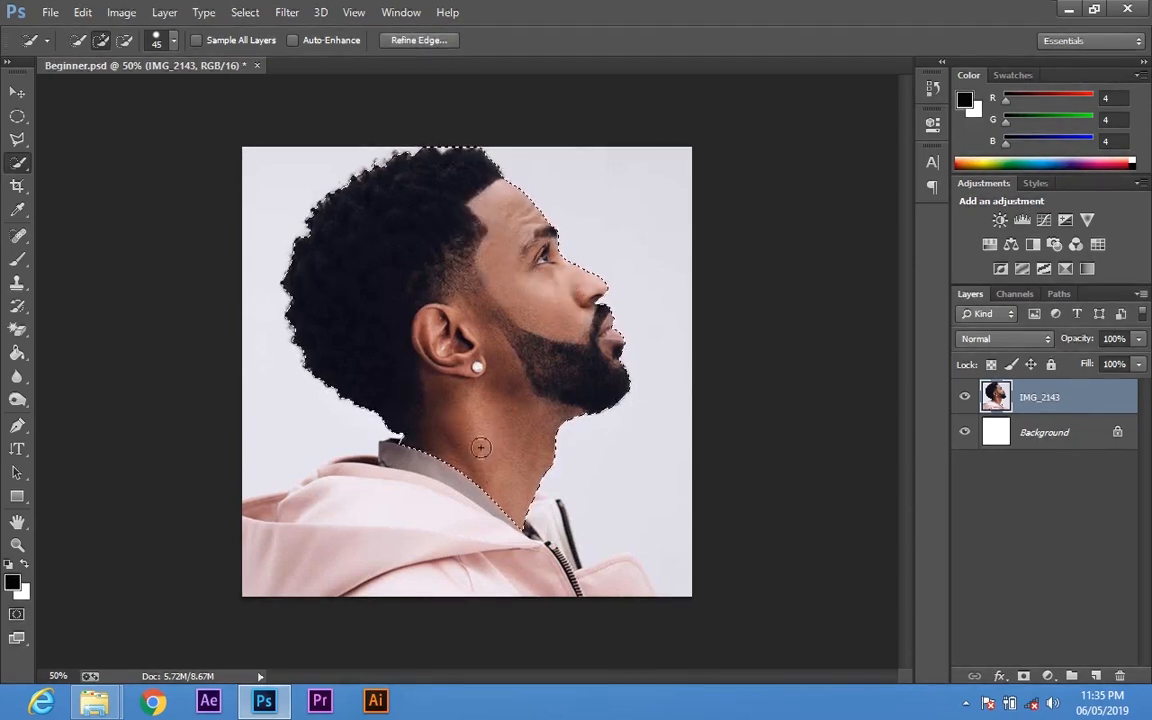
Add the collar and the whole pink jacket to the selection, reducing the brush size to 20 for the edges
mouse_move(384, 491)
mouse_down()
mouse_move(332, 507)
mouse_move(335, 480)
mouse_up()
key(bracketleft)
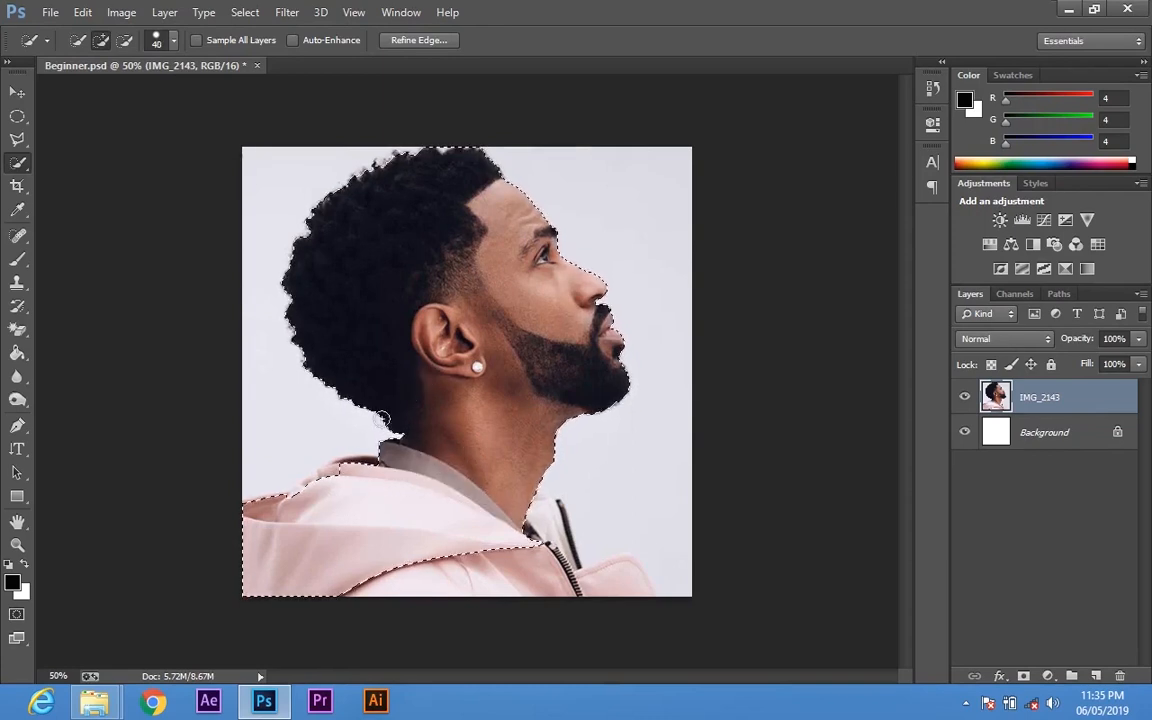
key(bracketleft)
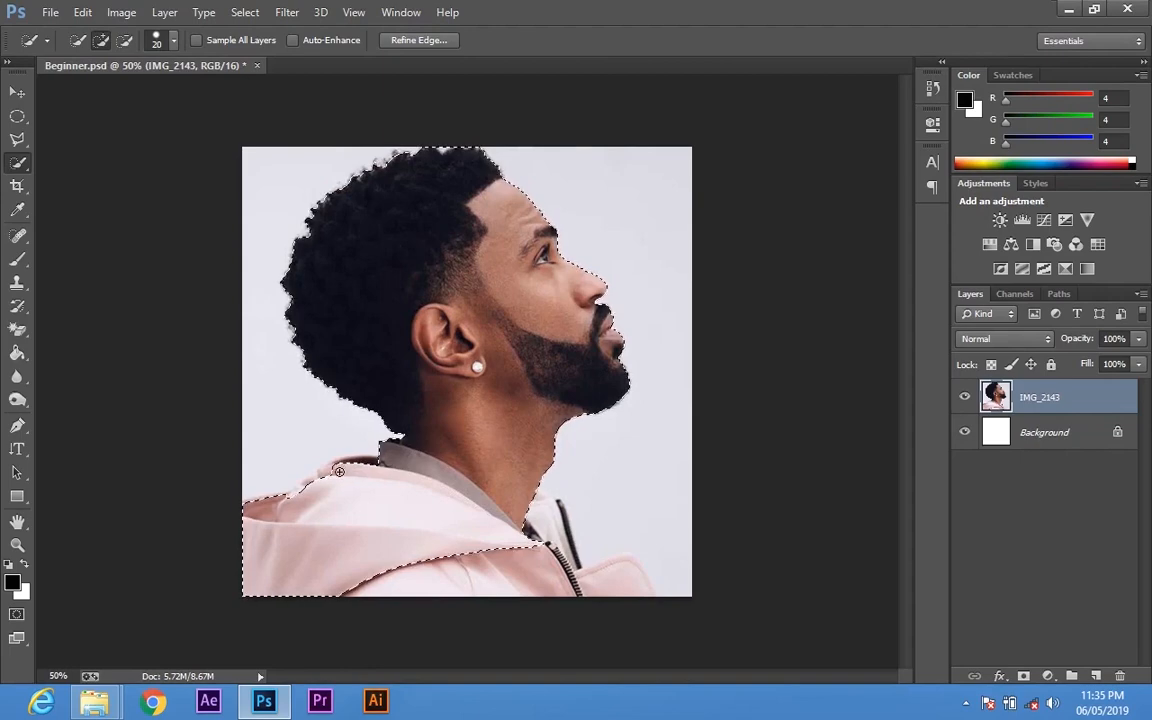
drag(334, 473, 324, 478)
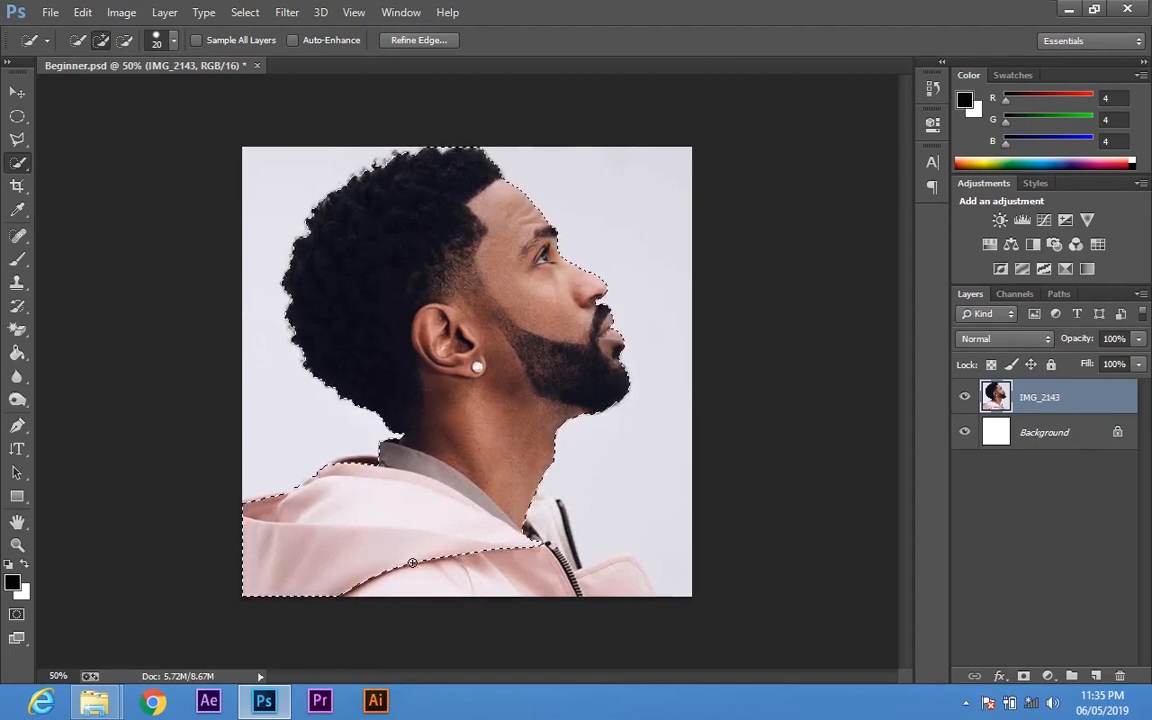
drag(382, 511, 452, 580)
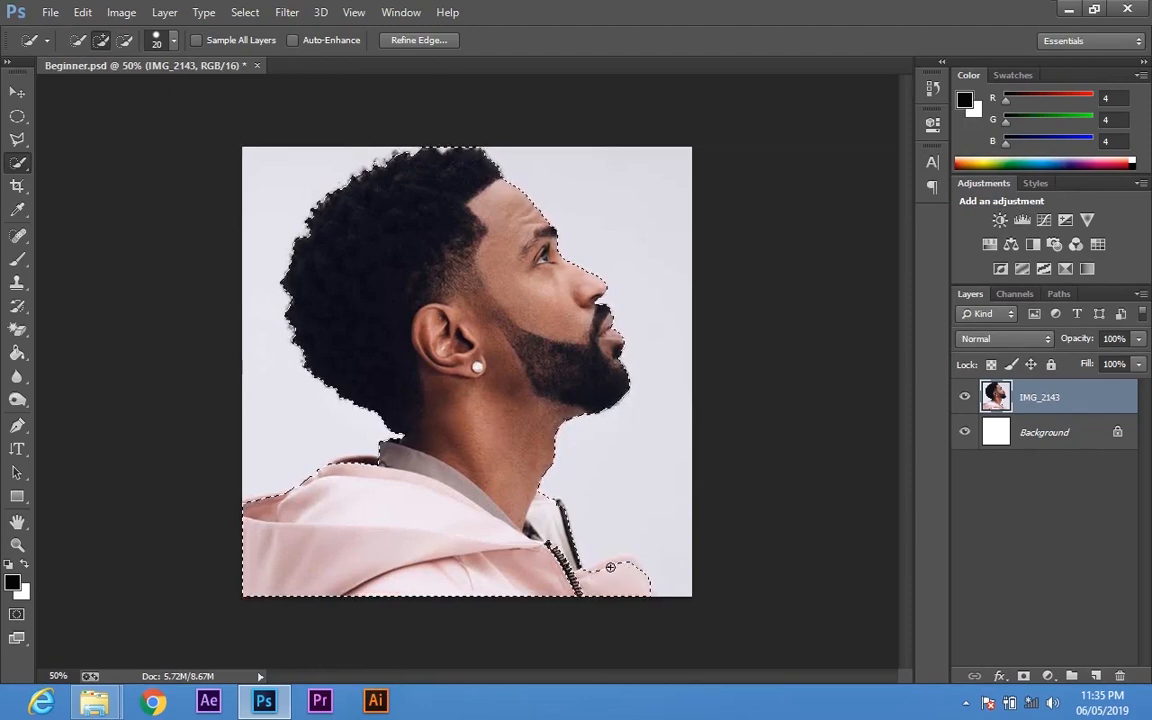
drag(610, 567, 557, 551)
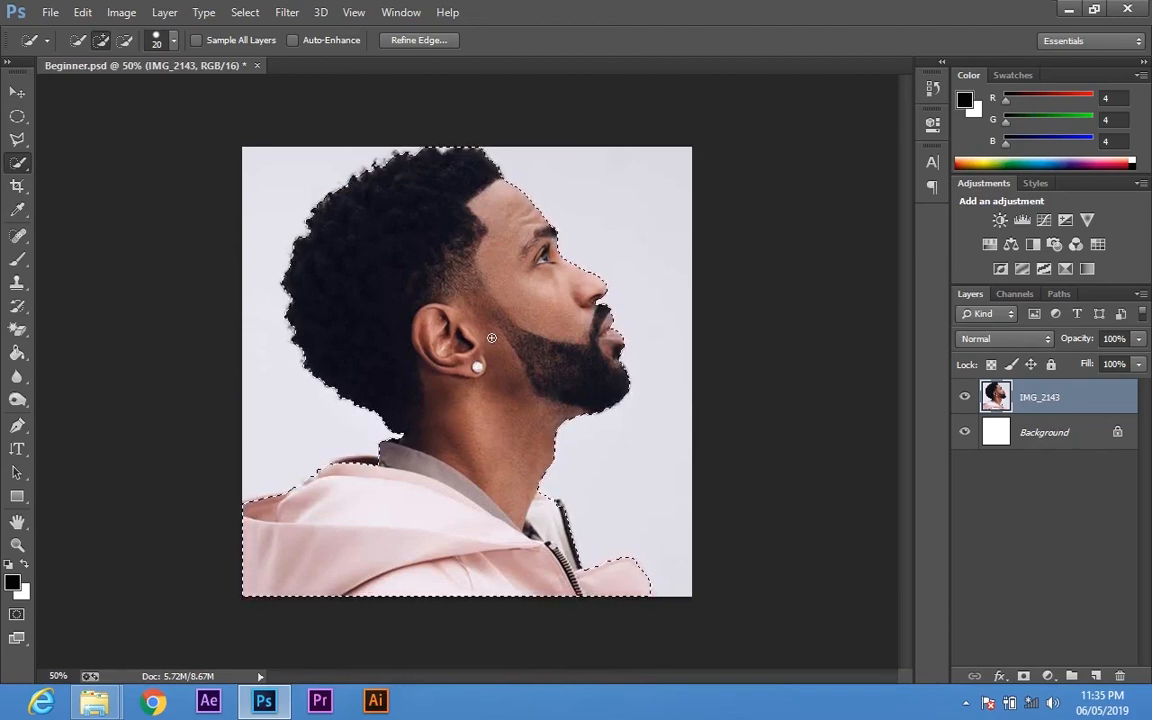
Copy the selected man to a new layer and hide the IMG_2143 layer
key(ctrl+j)
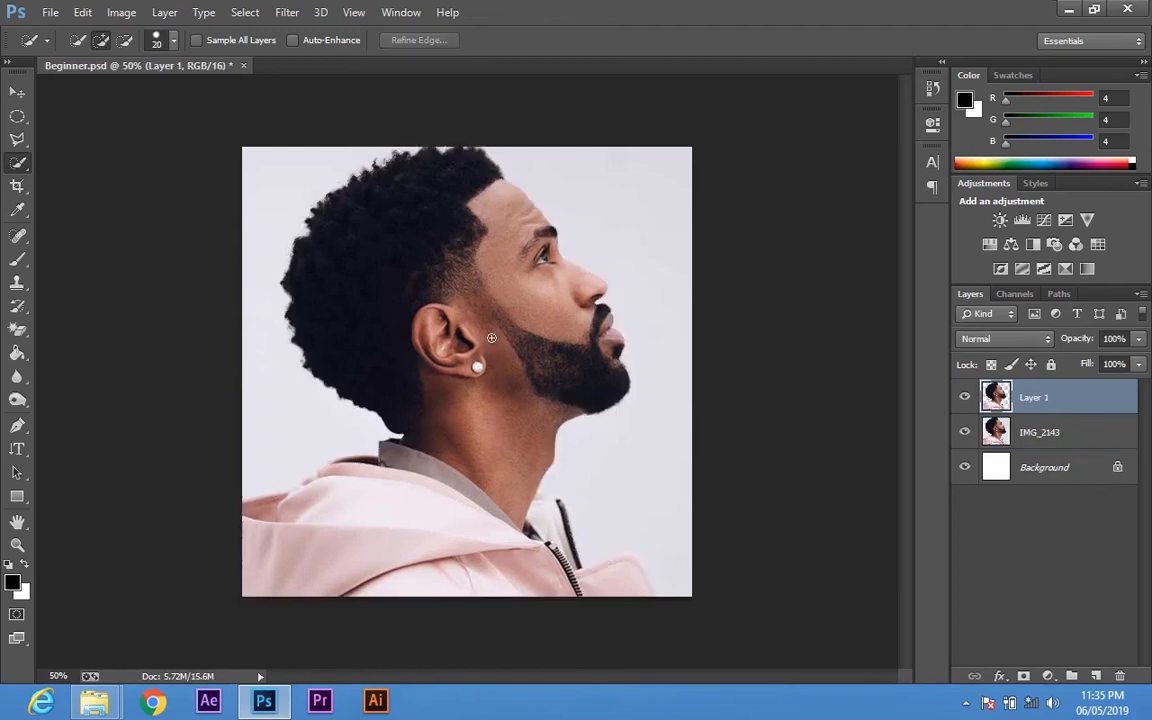
click(964, 432)
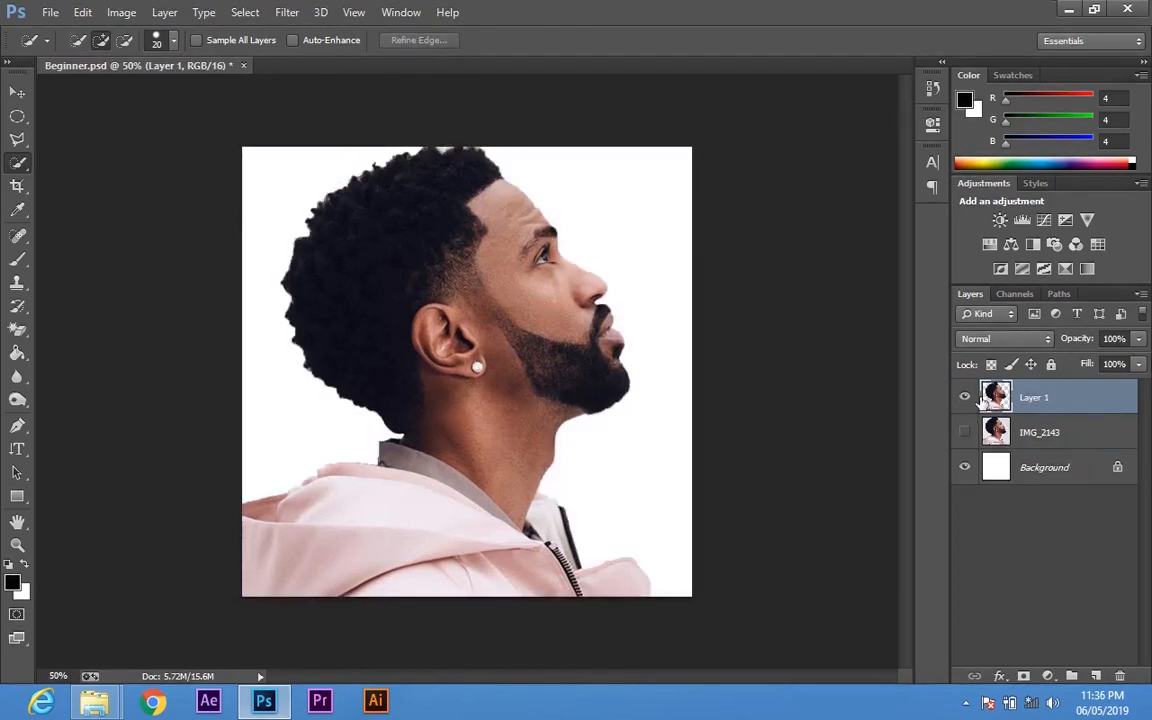
Move the cut-out man slightly to the right on the white background
key(v)
drag(519, 337, 575, 342)
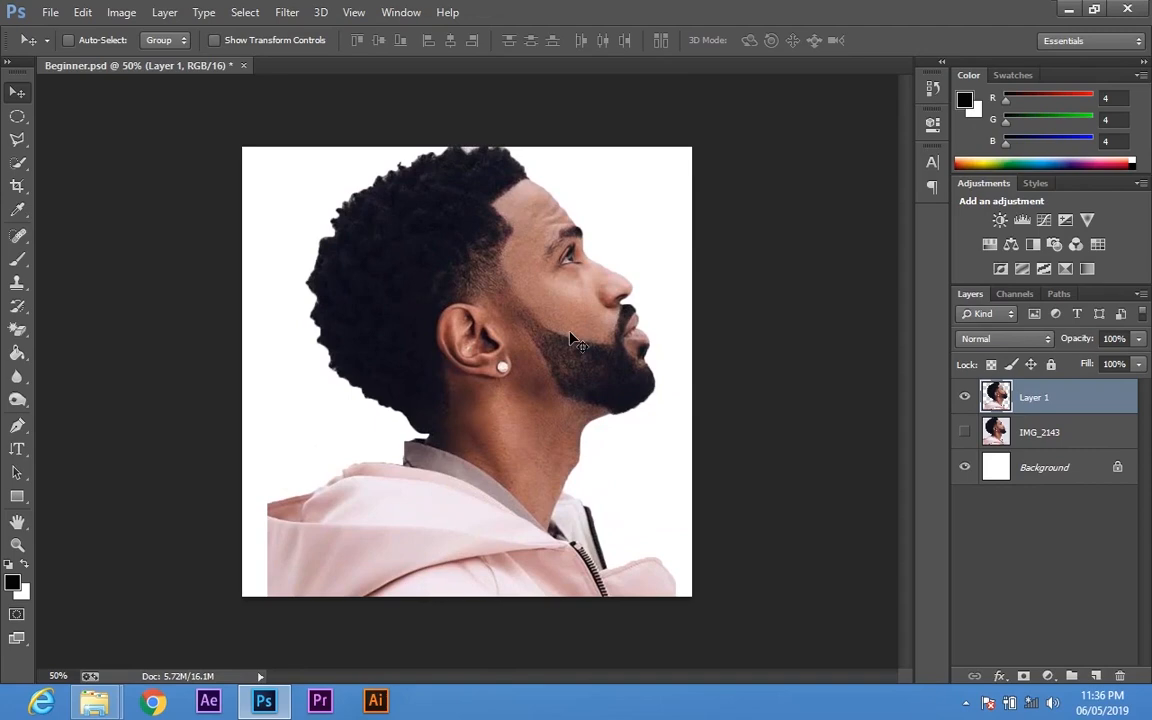
key(w)
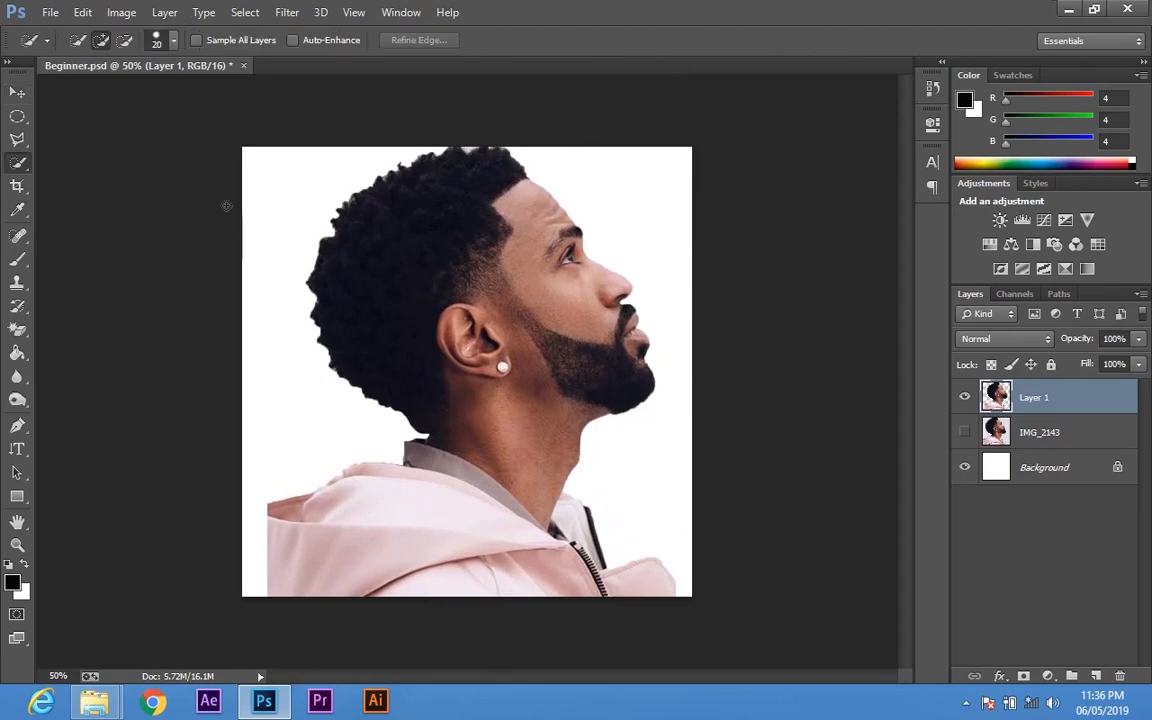
Crop the canvas closely around the man's face and collar, and undo the crop
click(17, 186)
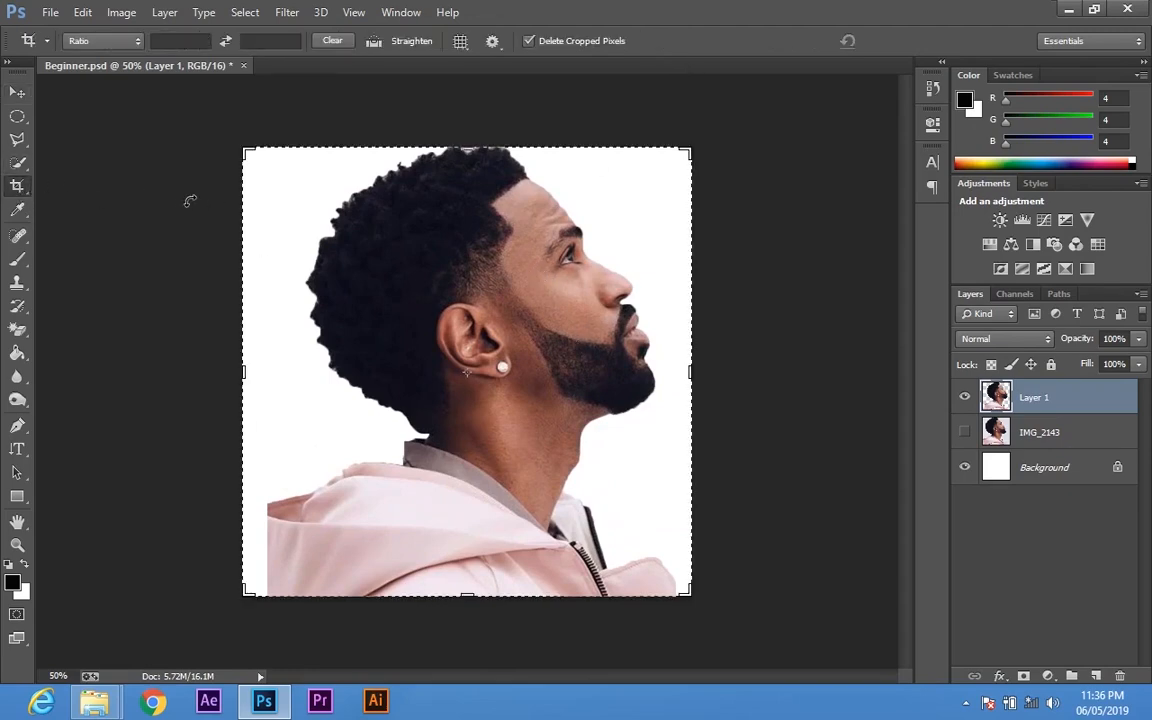
click(473, 143)
drag(473, 143, 474, 156)
key(Escape)
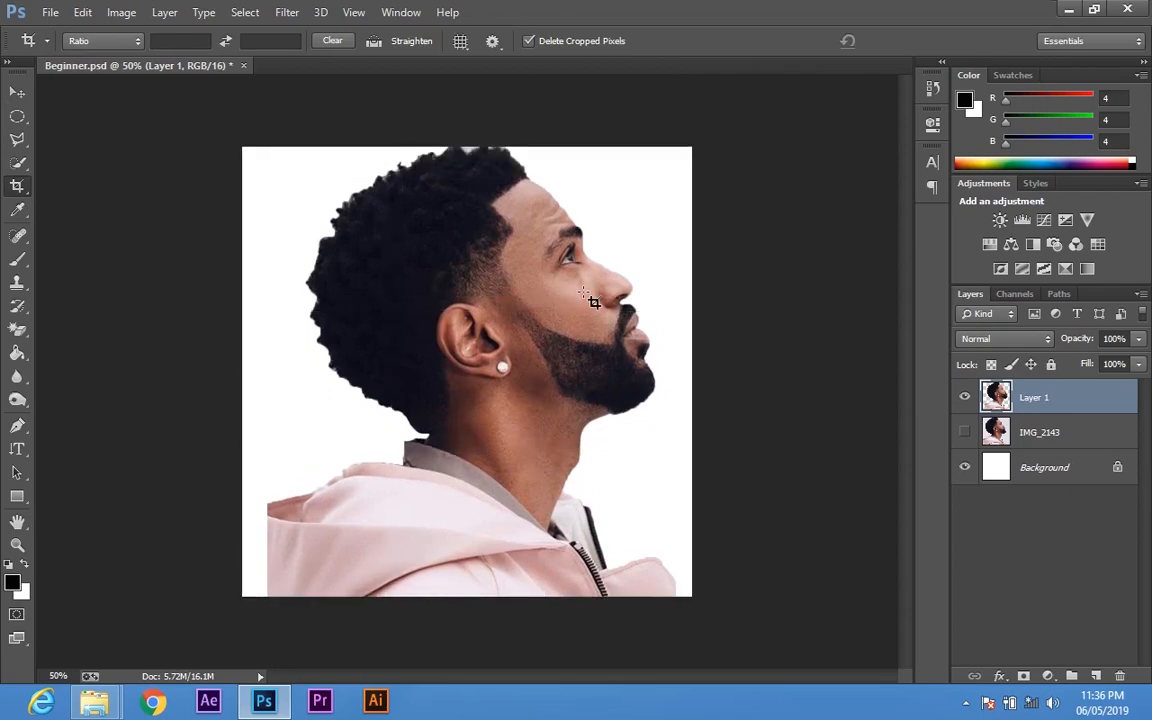
key(ctrl+z)
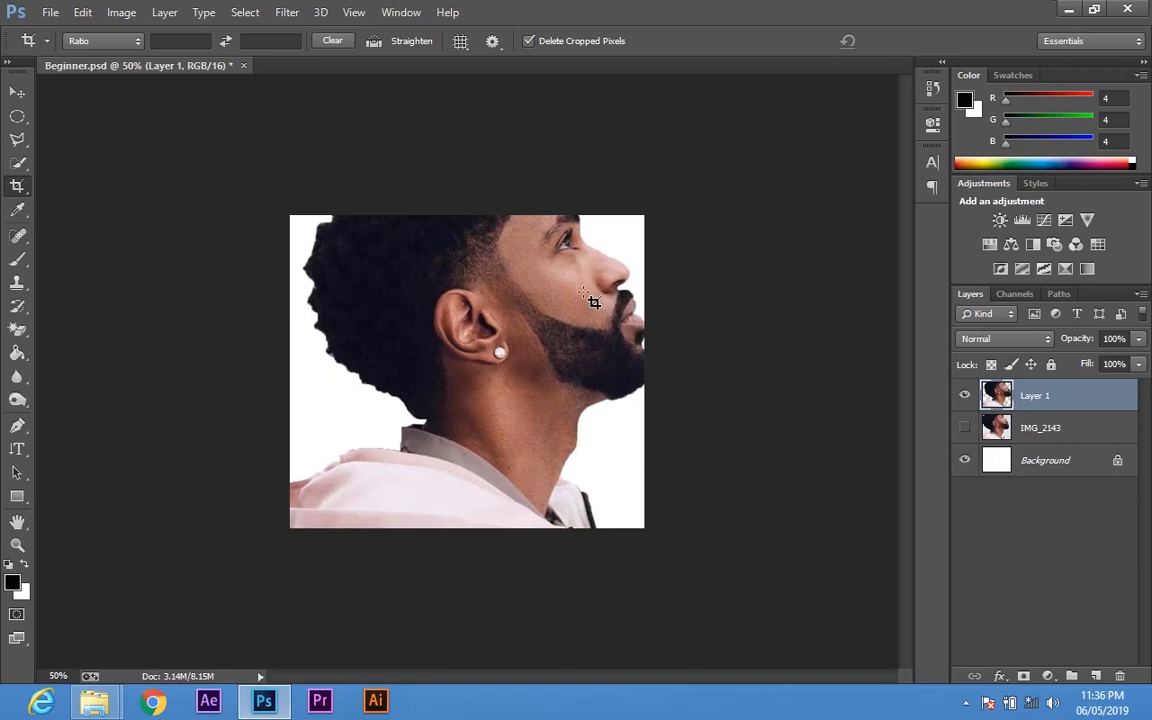
key(ctrl)
key(ctrl+z)
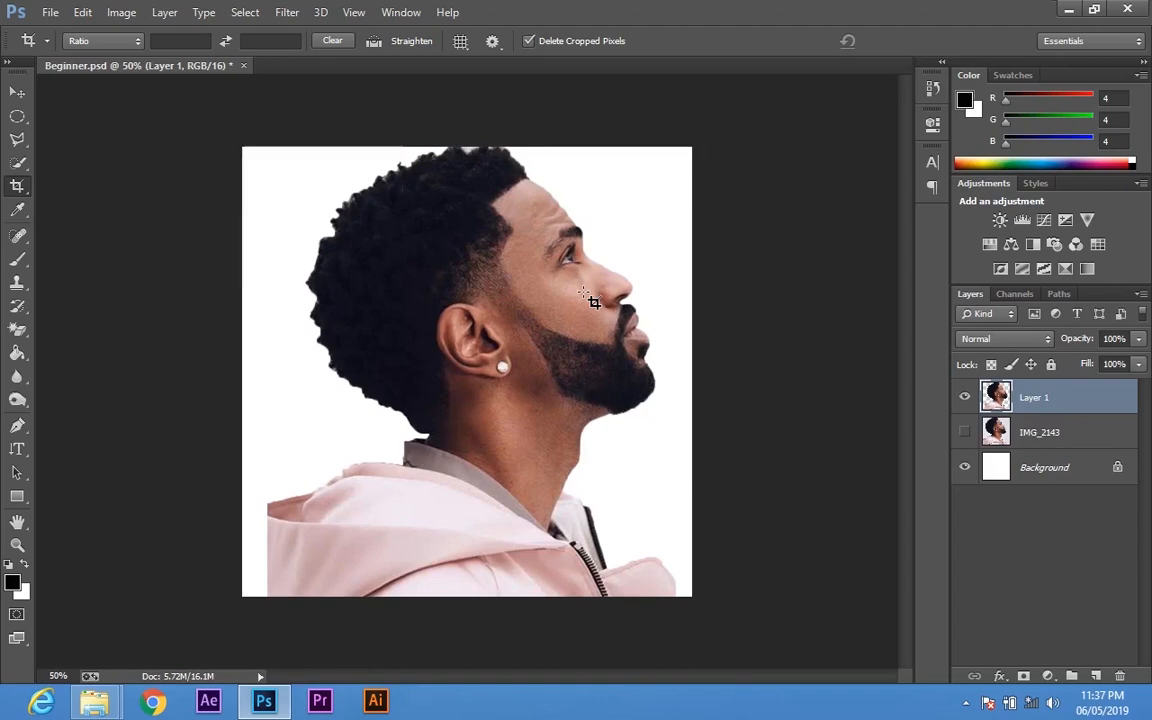
key(ctrl)
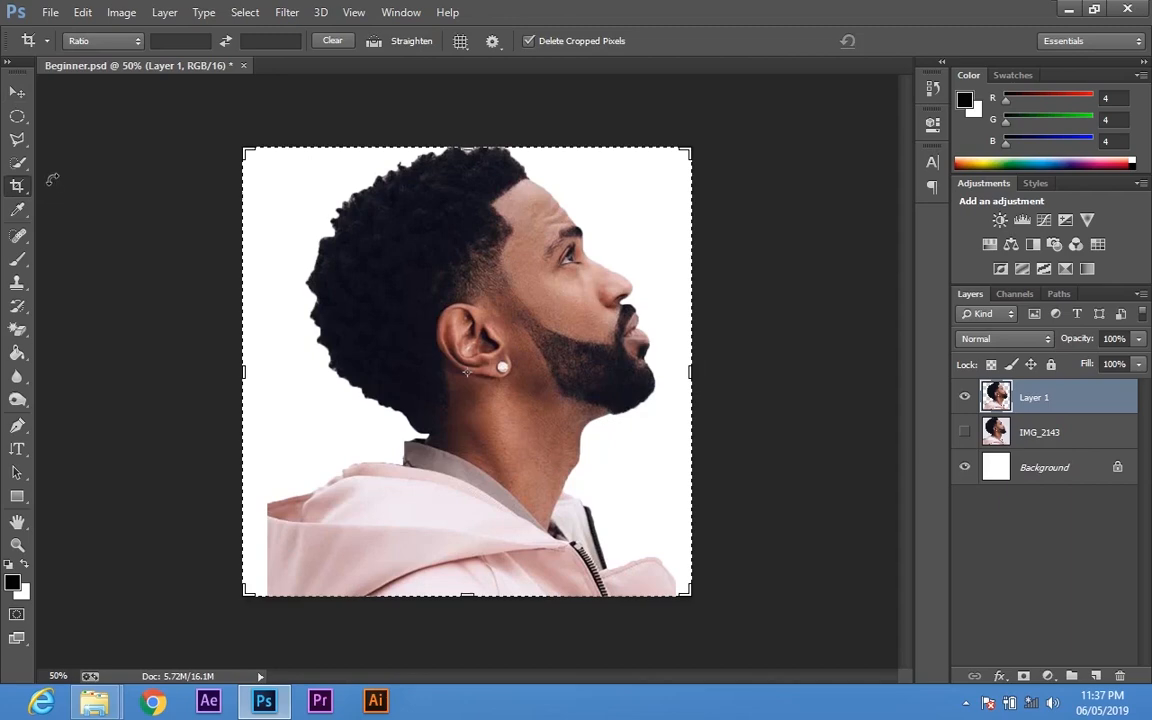
Sample the foreground color from the pink jacket, the cheek, the hair and the earring in turn with the Eyedropper tool
click(22, 210)
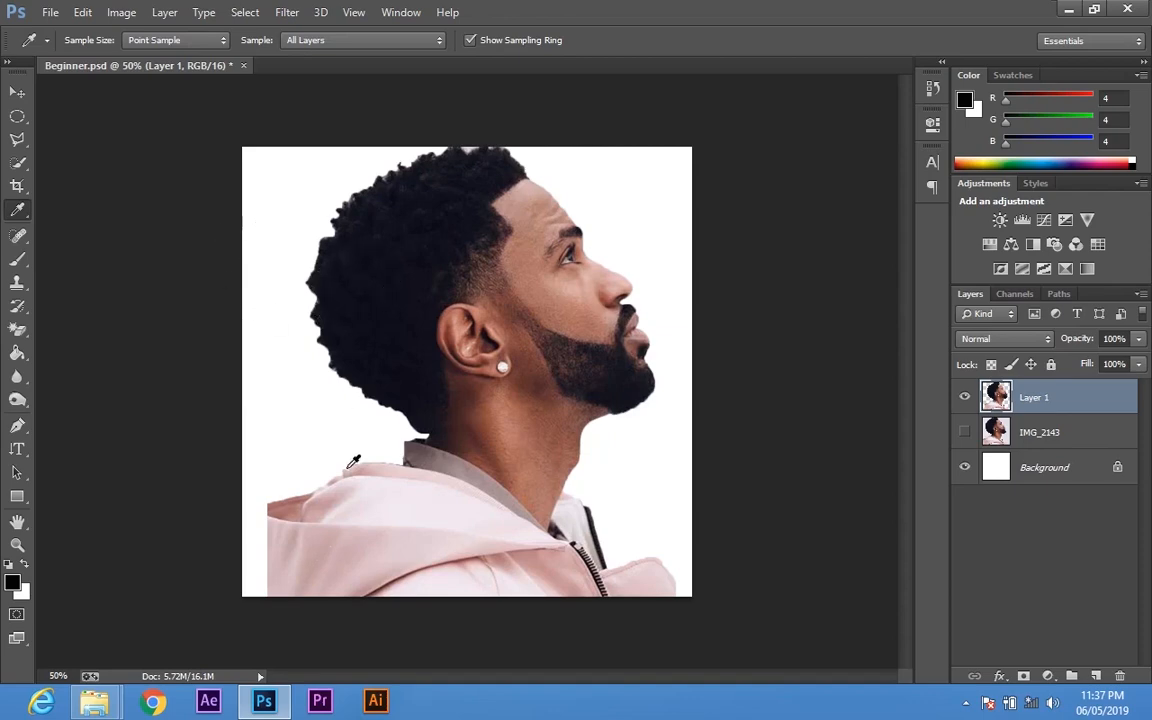
click(326, 542)
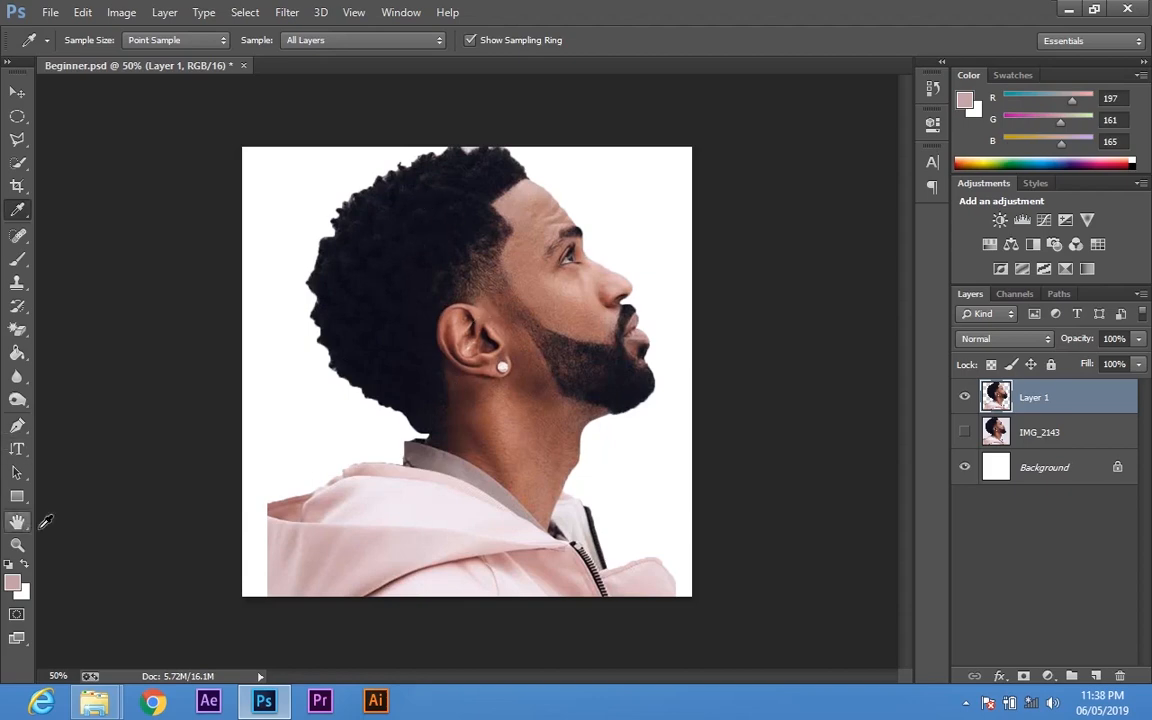
click(572, 296)
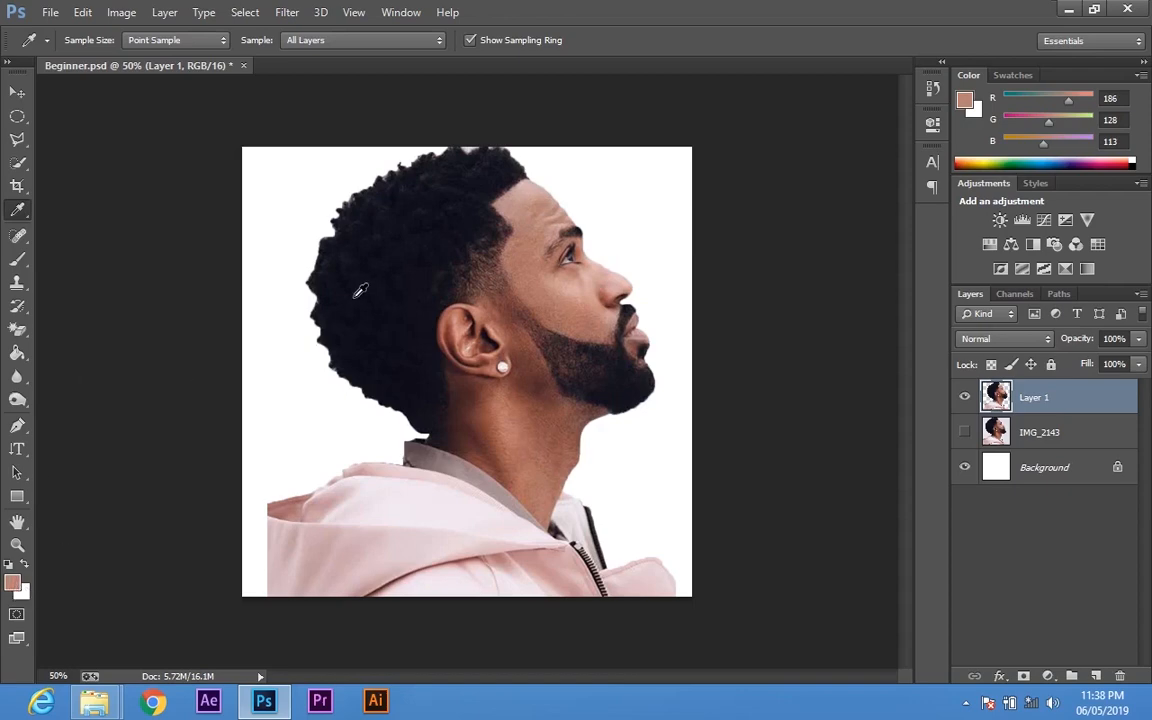
click(413, 212)
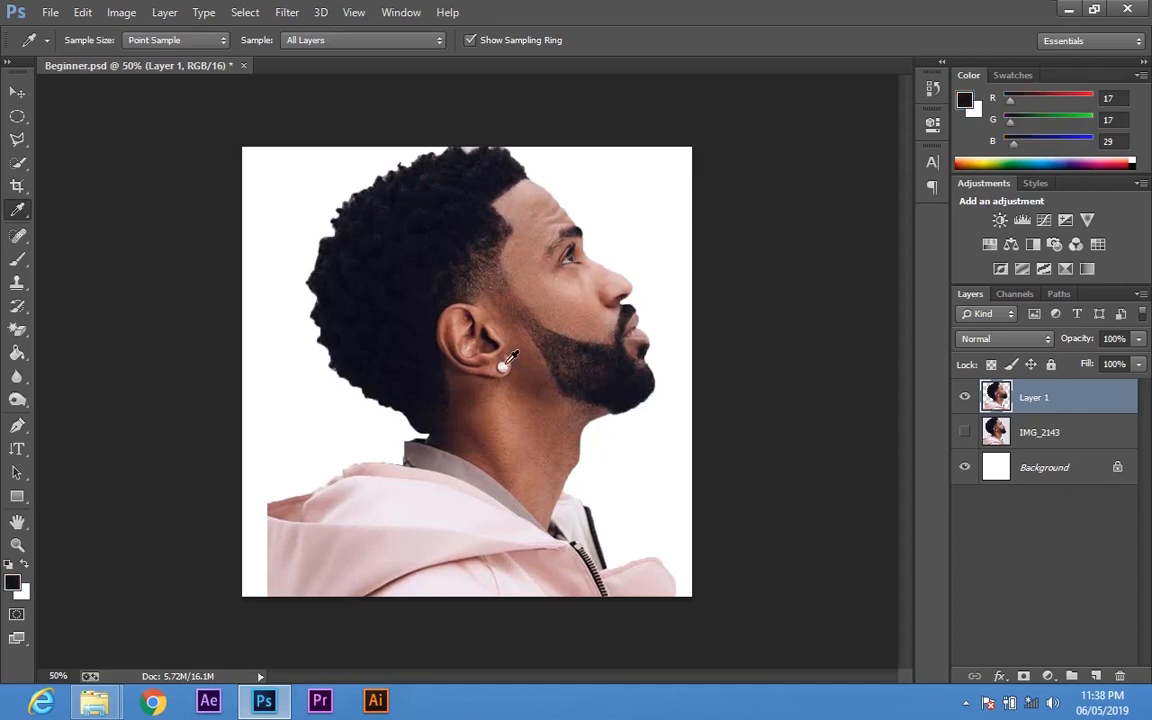
click(504, 365)
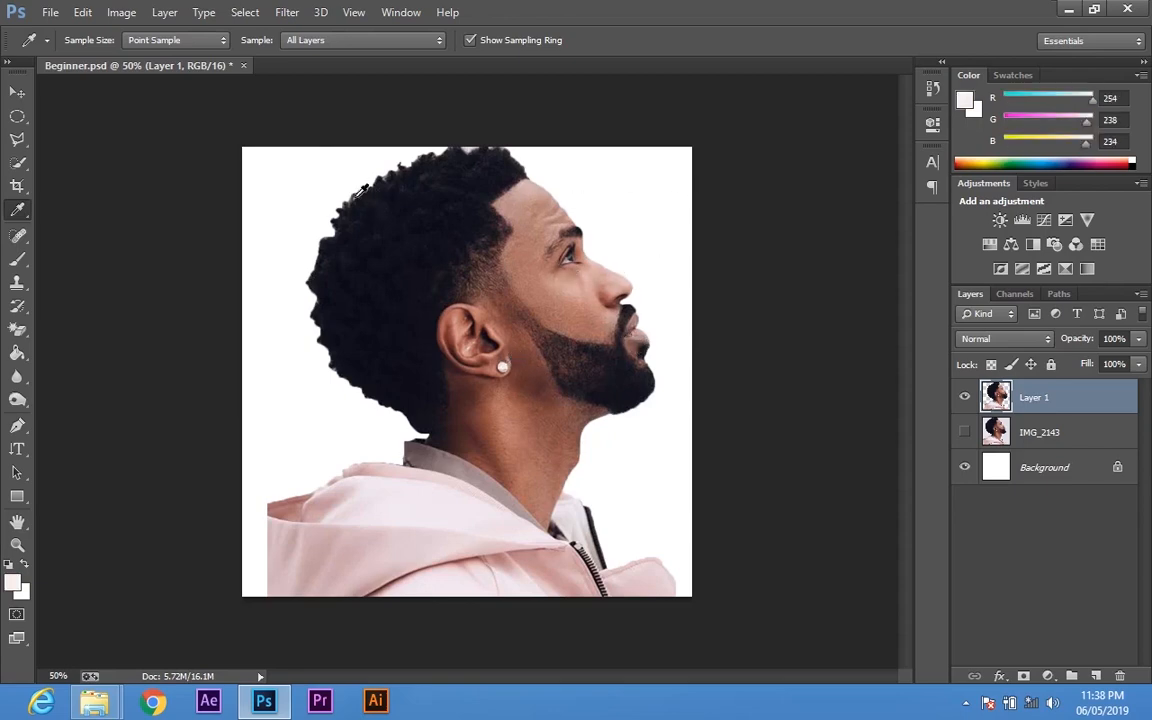
Choose the Spot Healing Brush Tool and show the man's face at 100% magnification
click(18, 235)
right_click(26, 238)
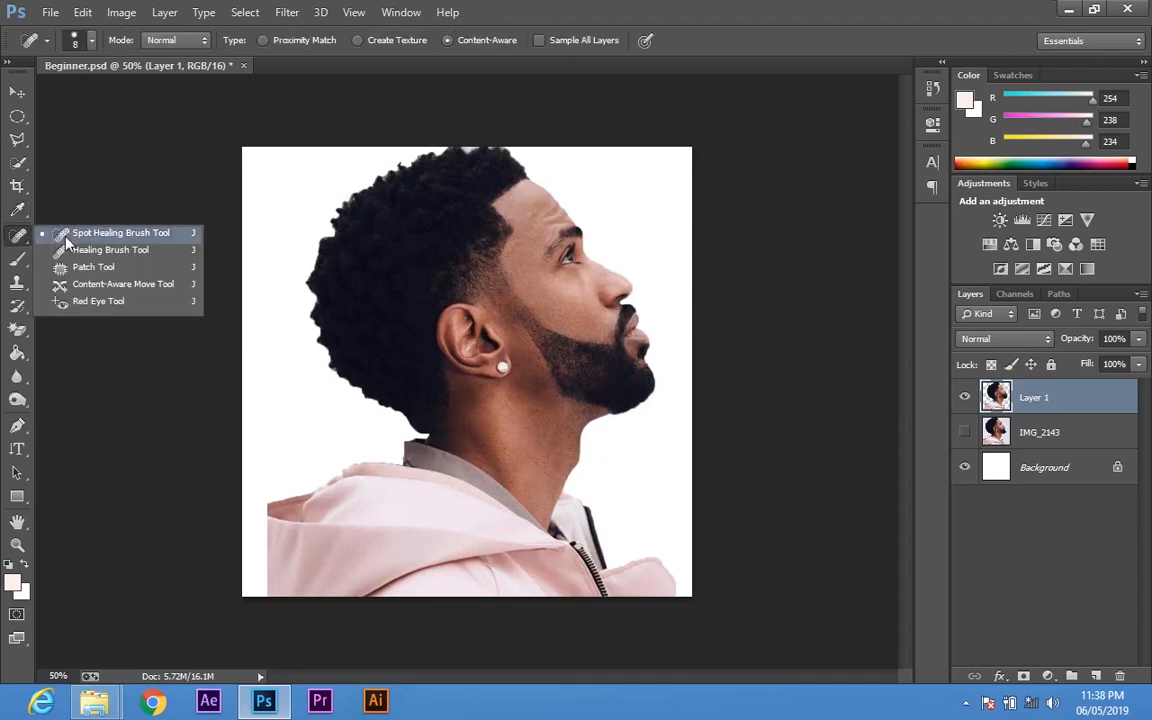
click(67, 238)
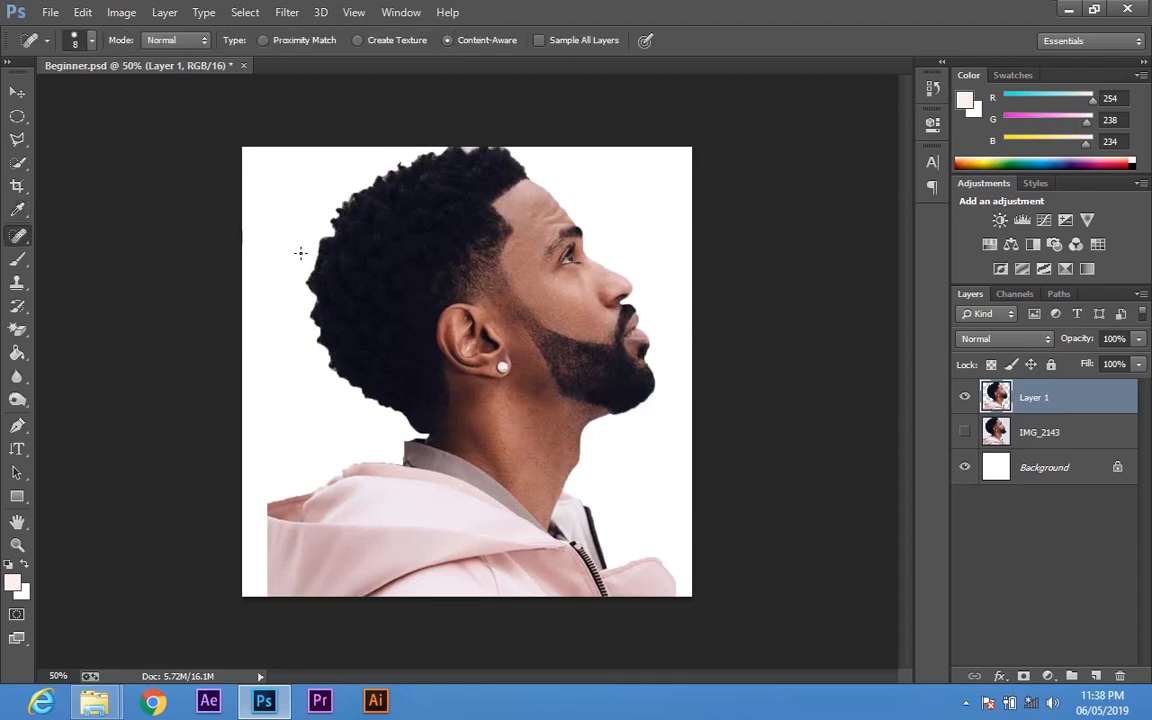
key(z)
alt+click(404, 295)
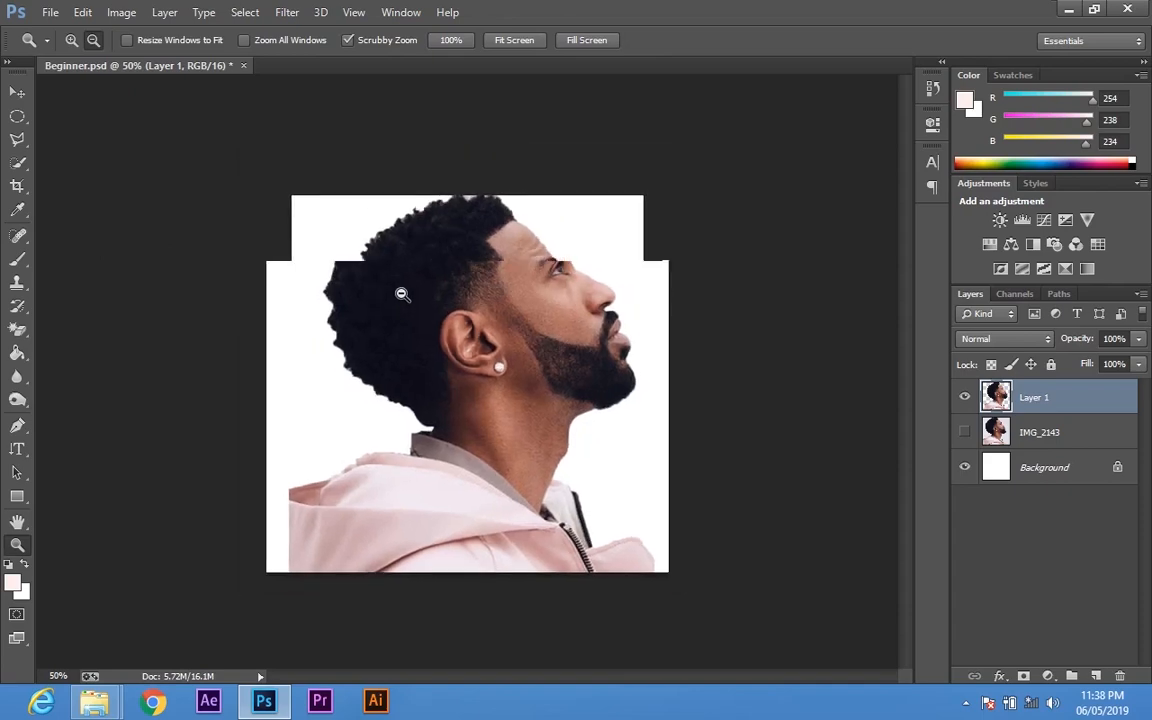
click(419, 296)
click(419, 296)
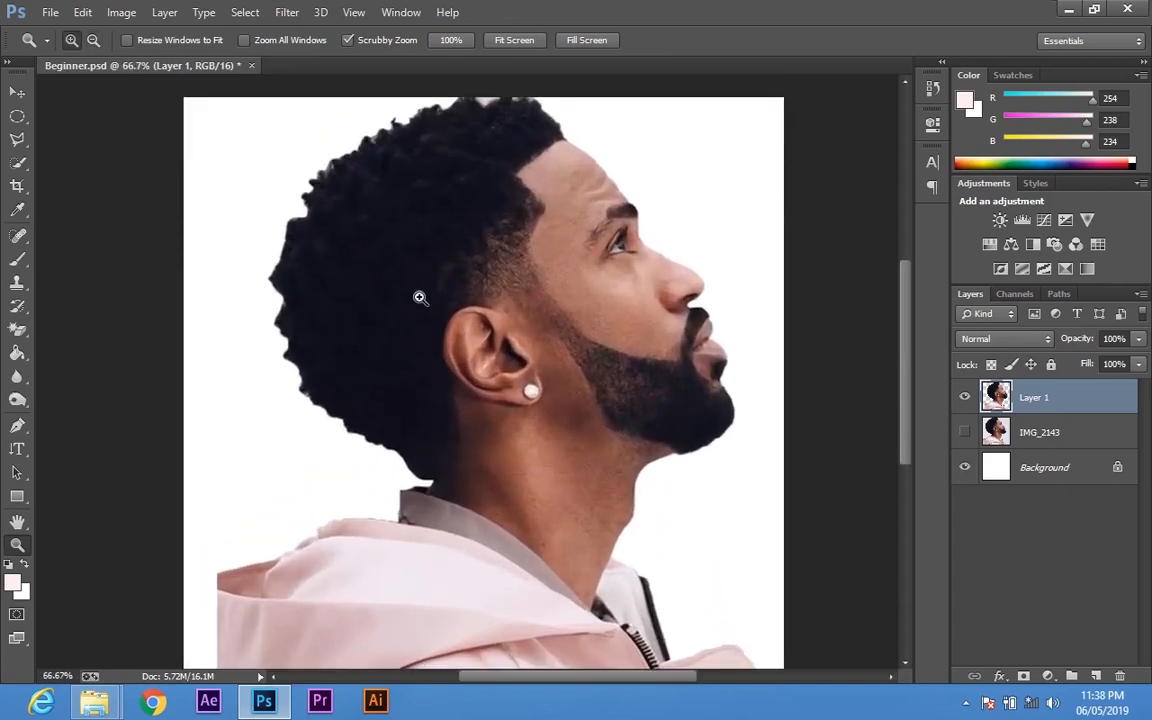
click(419, 297)
scroll(907, 355, up, 3)
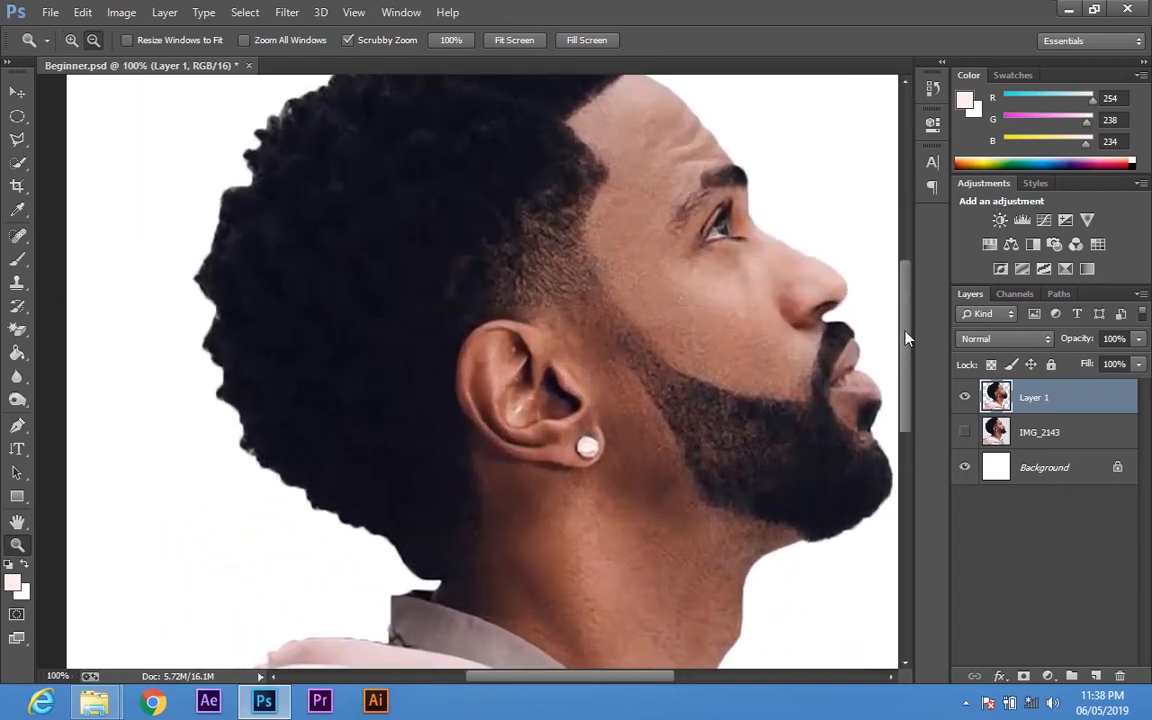
drag(573, 686, 616, 686)
drag(907, 352, 908, 327)
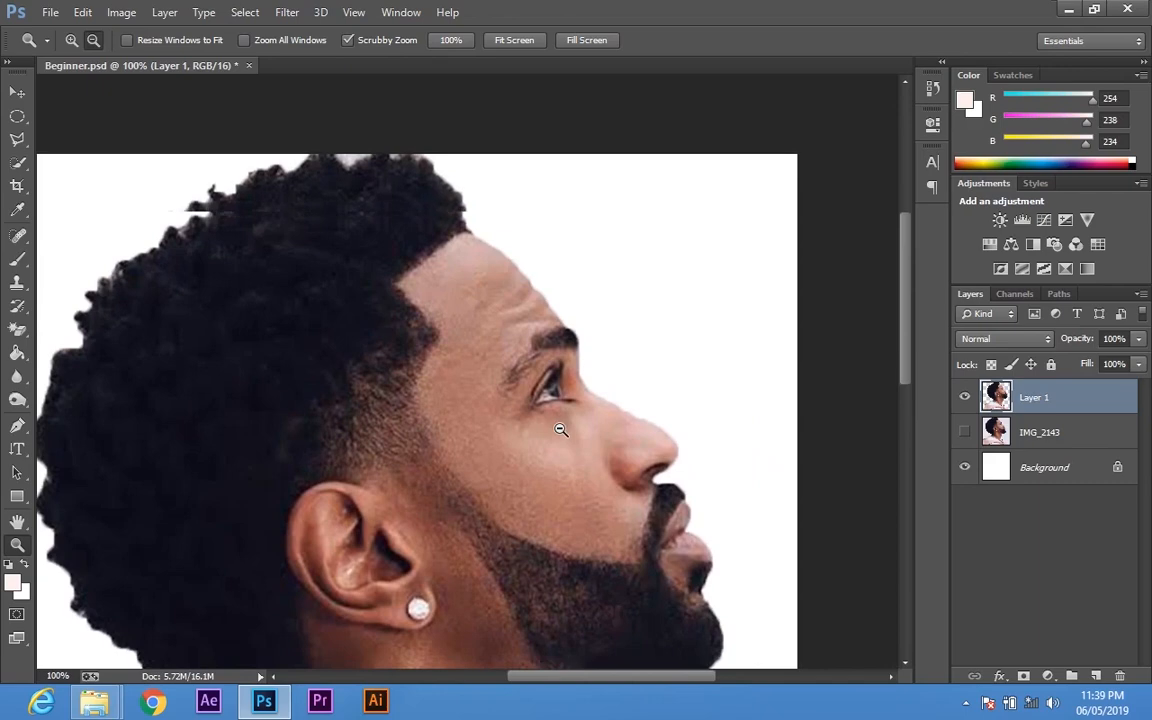
scroll(560, 428, down, 1)
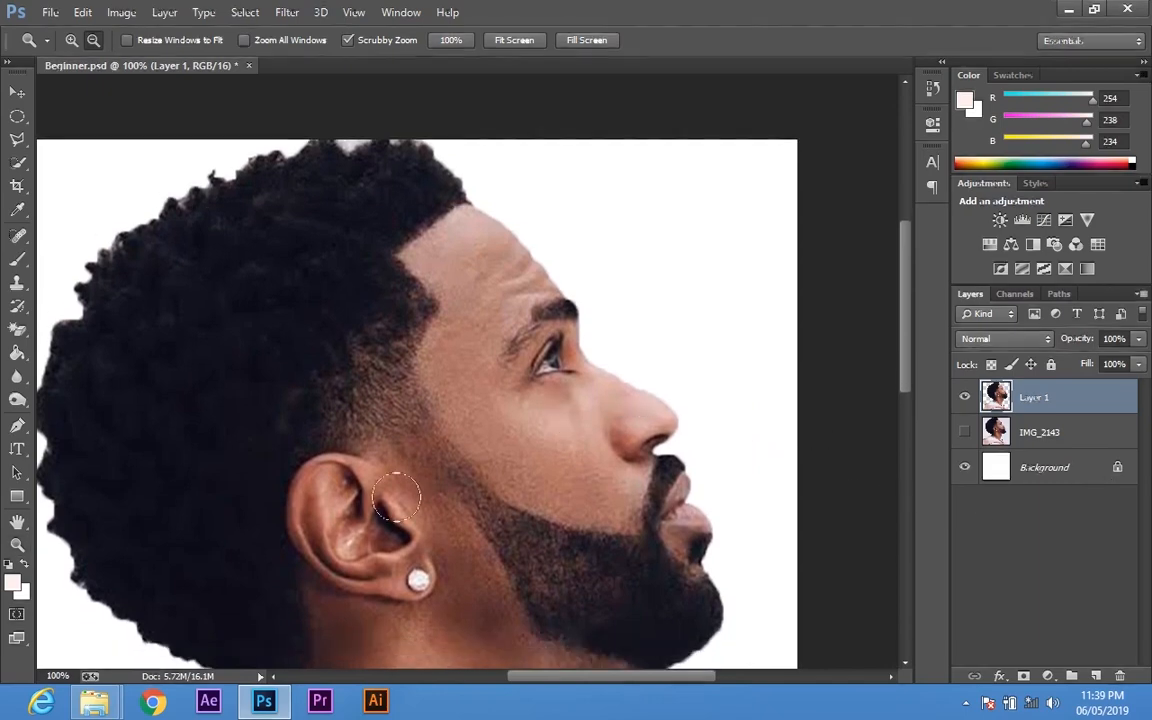
Switch to the Brush tool and reduce its size to 8 px
key(b)
key(bracketleft)
key(bracketleft)
key(bracketleft)
key(bracketleft)
key(bracketleft)
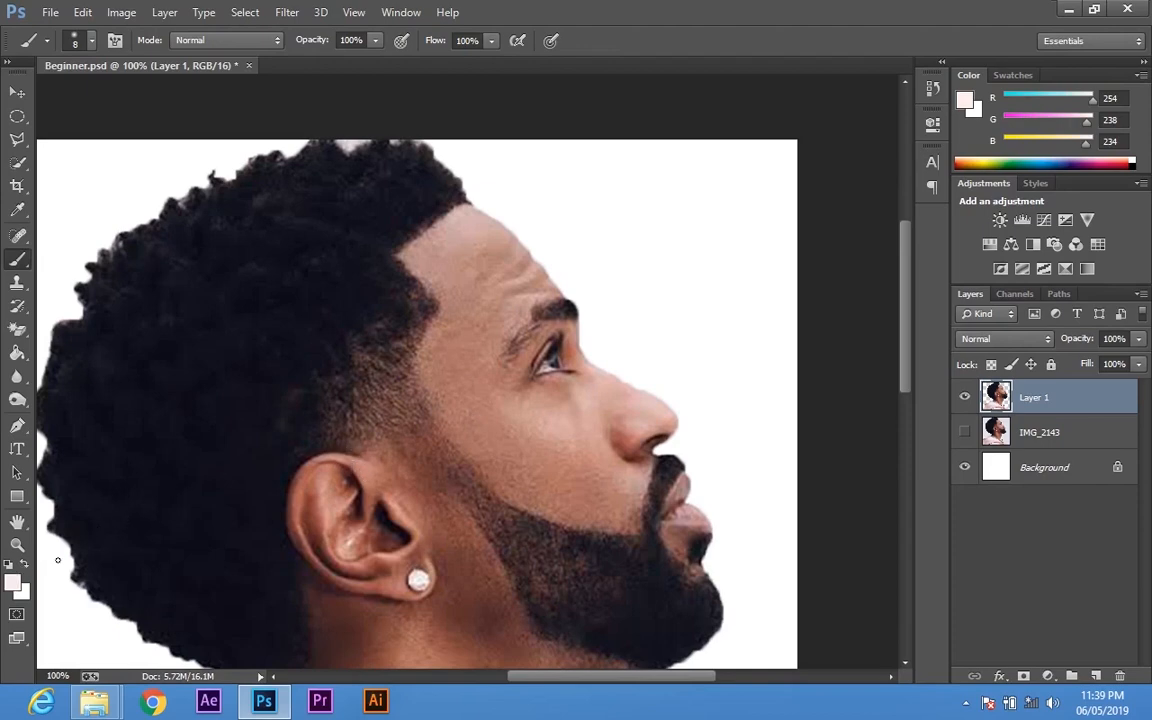
click(13, 580)
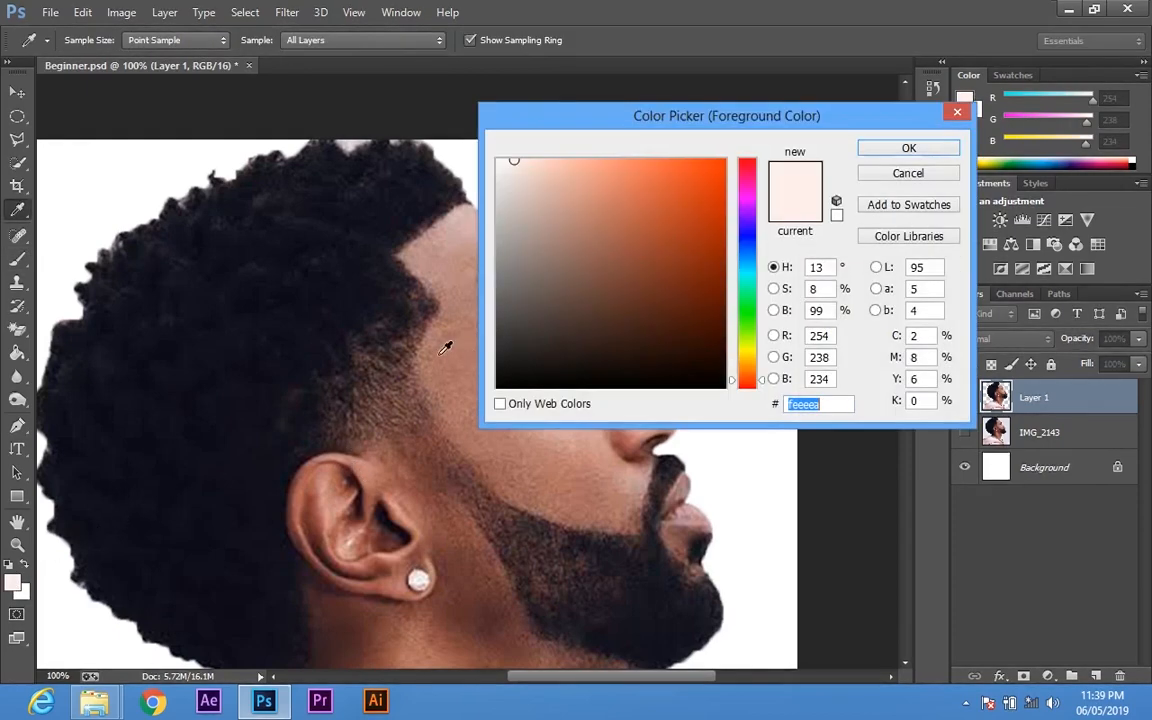
click(499, 384)
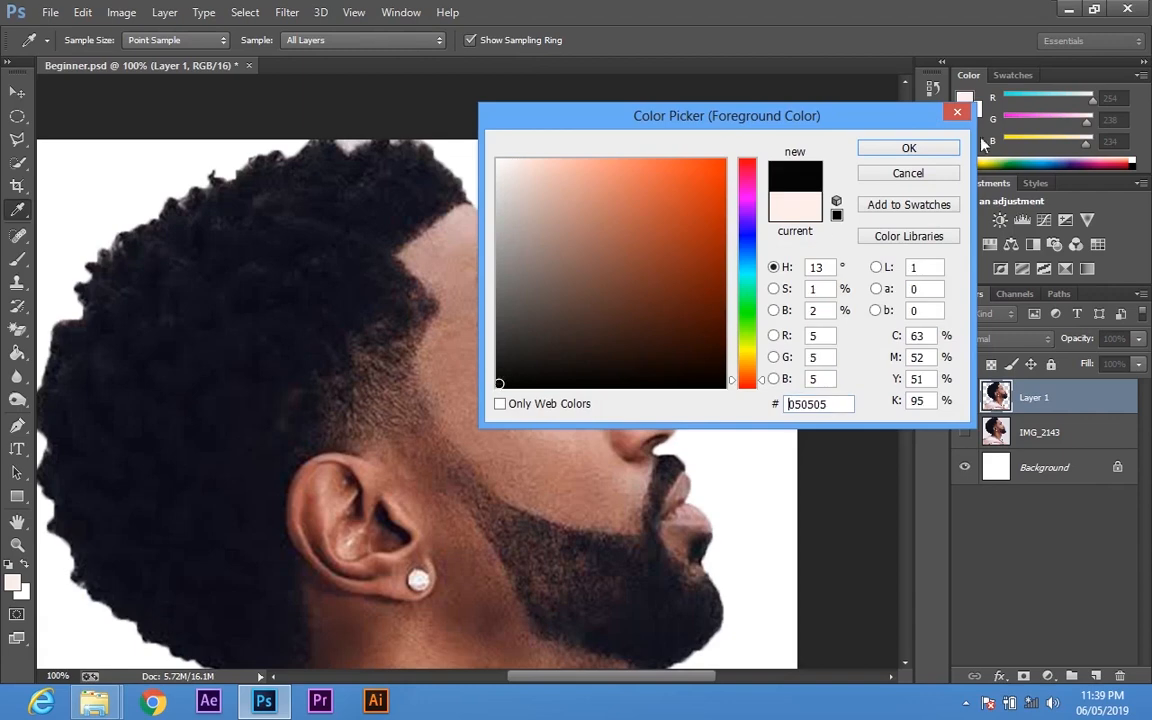
click(951, 114)
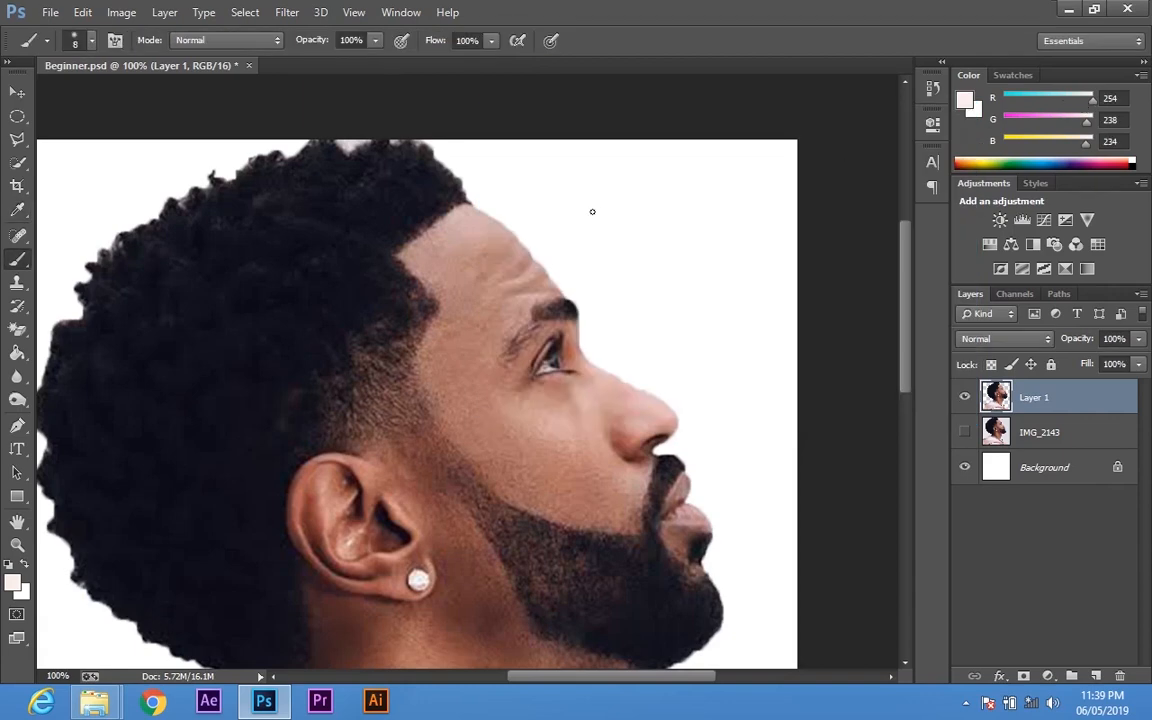
Sample the dark hair color and paint eight small brush dots across the man's cheek
key(i)
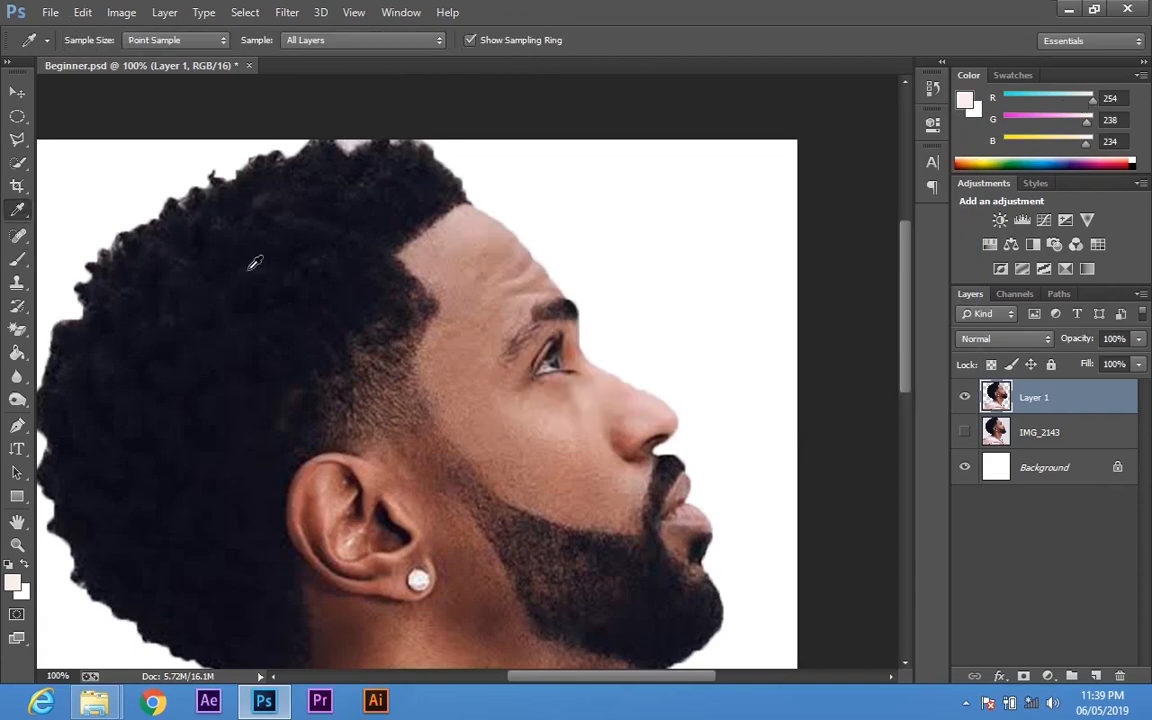
click(240, 235)
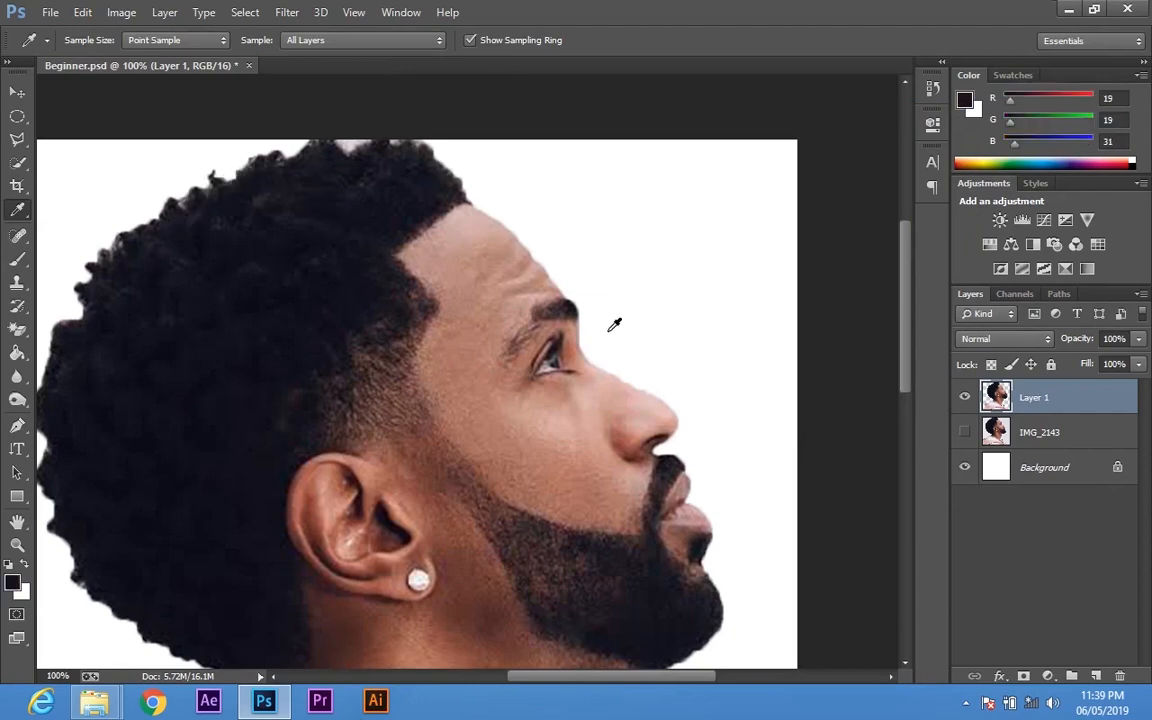
key(b)
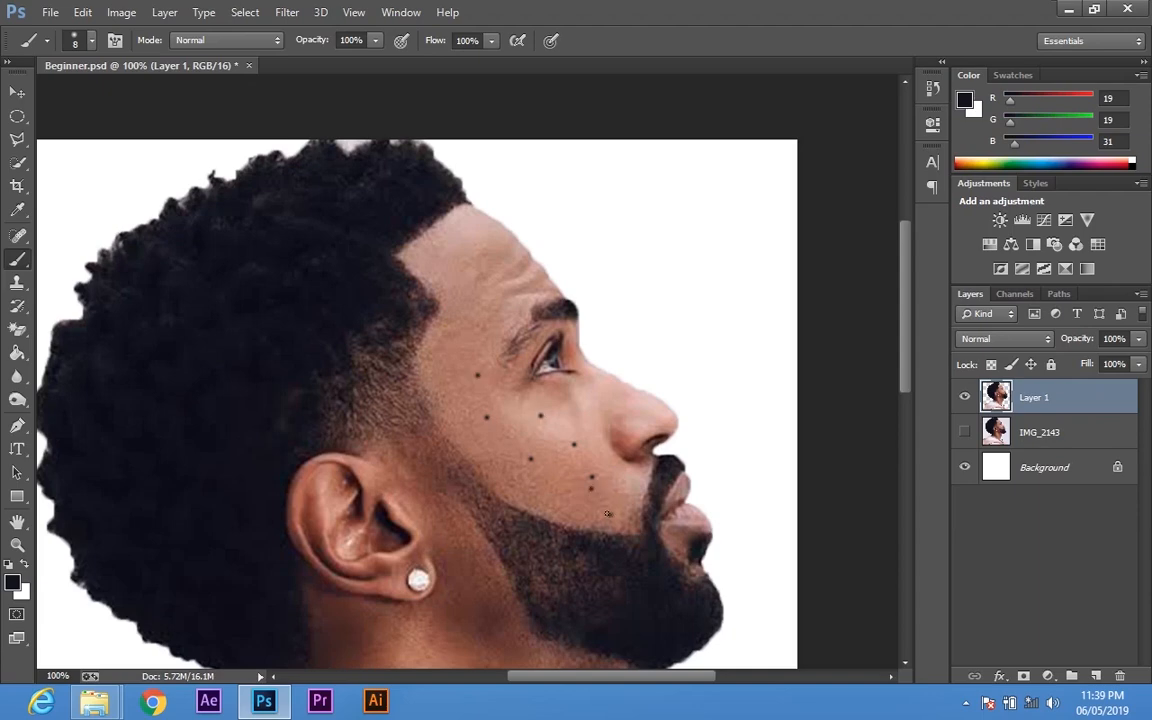
Remove the dark dots from the cheek using the Spot Healing Brush at a size of 30 px
key(j)
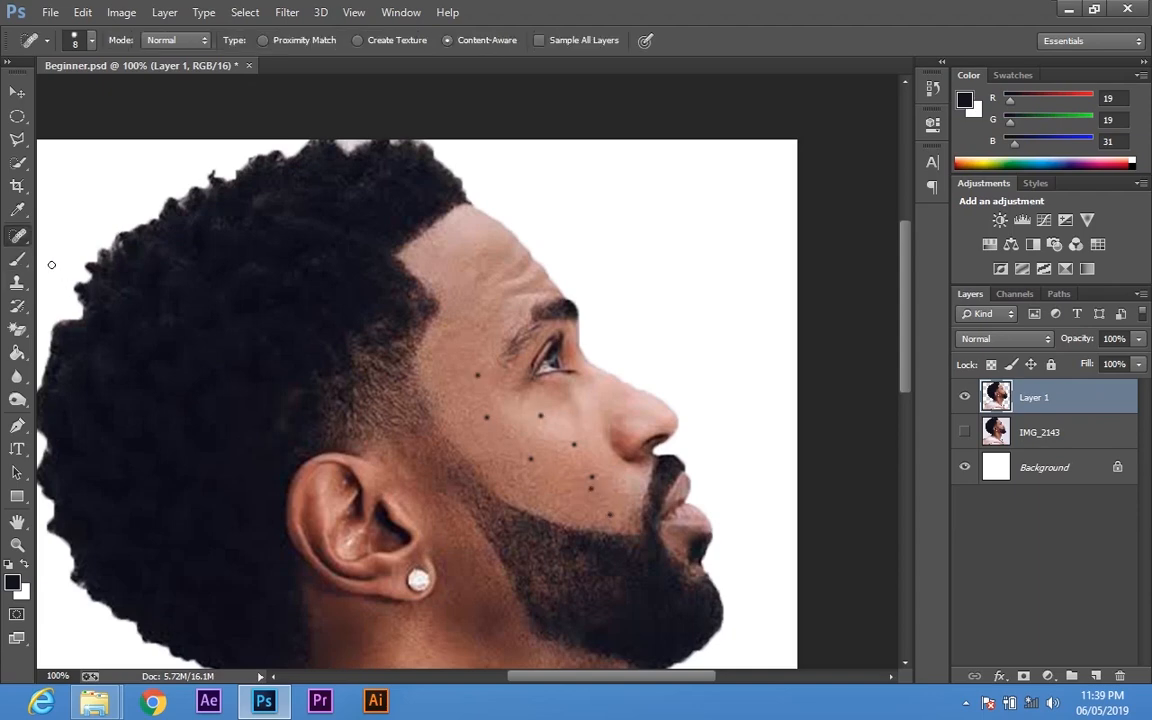
key(bracketright)
key(bracketright)
key(bracketright)
key(bracketright)
click(475, 375)
click(487, 418)
click(530, 459)
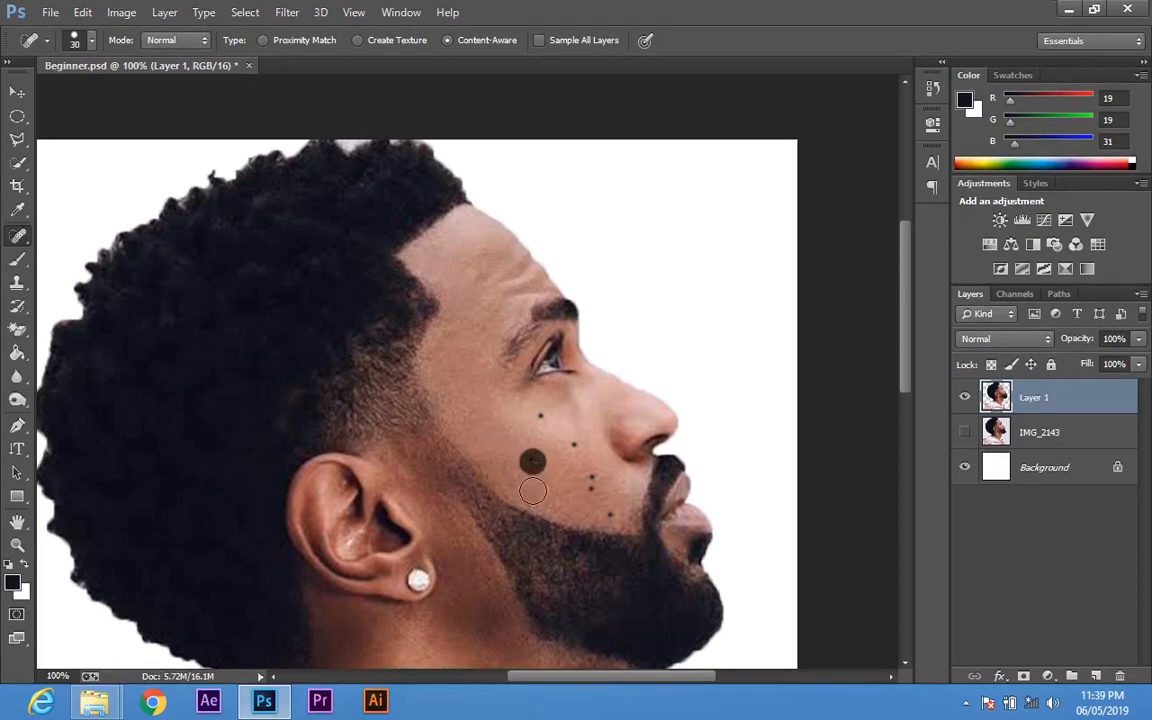
click(539, 414)
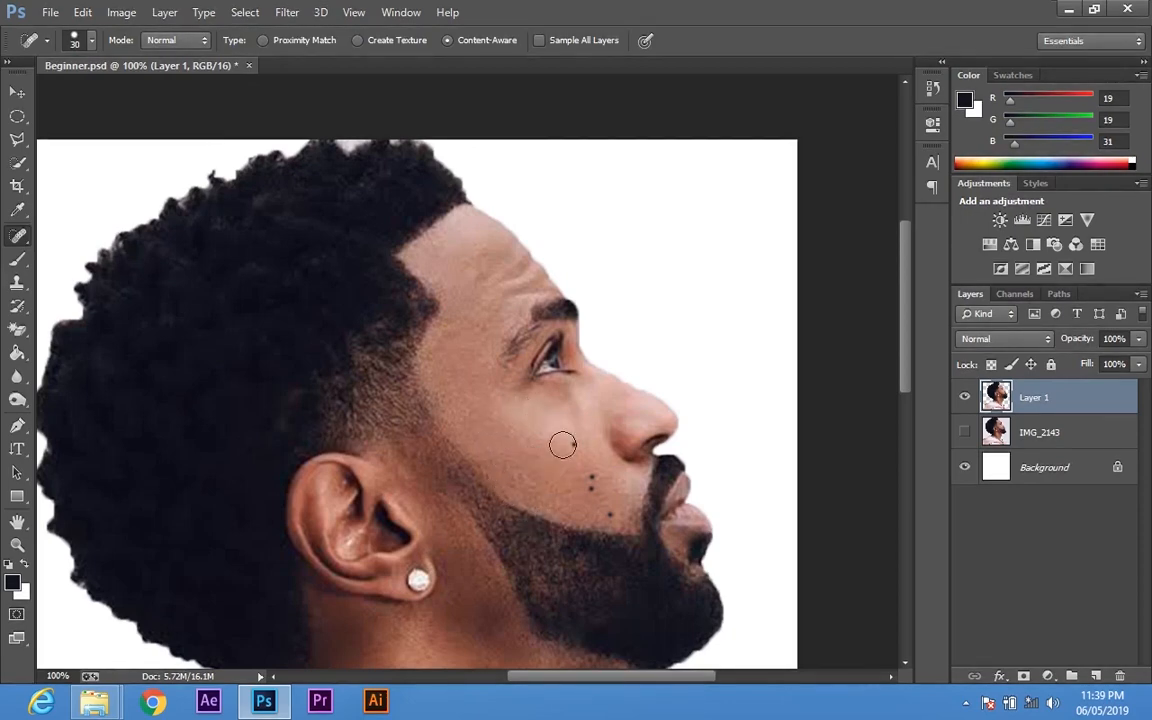
click(568, 443)
click(586, 474)
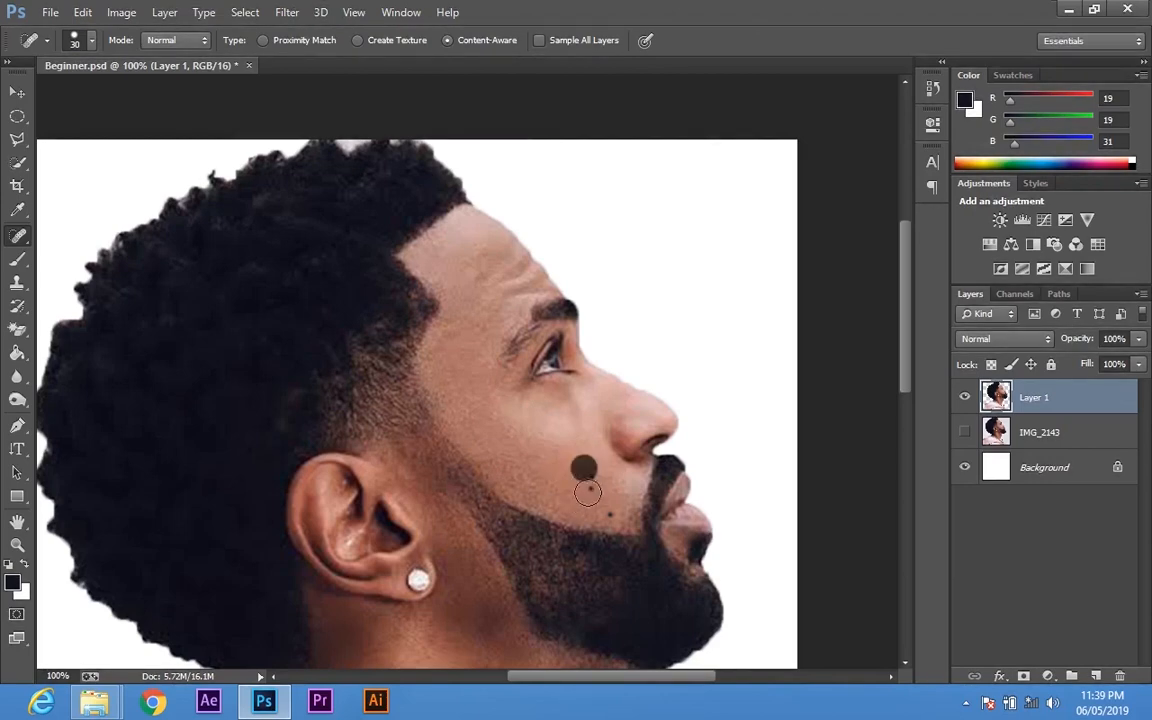
click(588, 479)
click(594, 484)
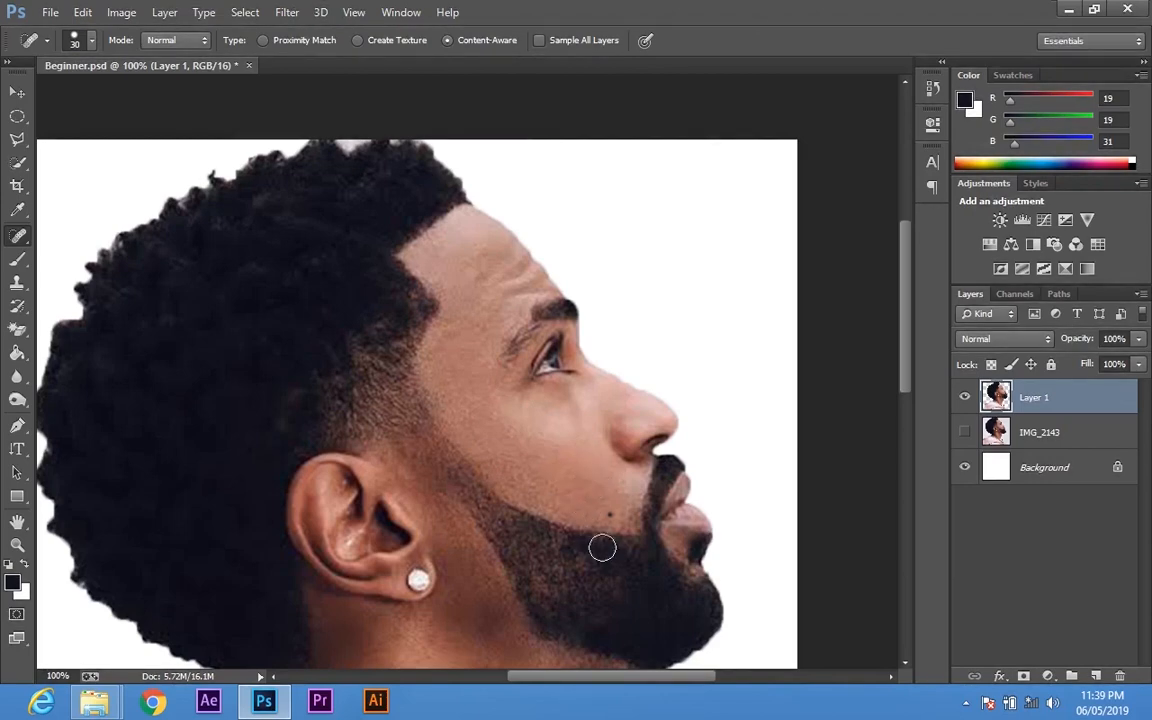
click(612, 520)
Choose the Brush Tool and set its size to 200 px with the whole portrait in view
key(z)
click(514, 40)
key(b)
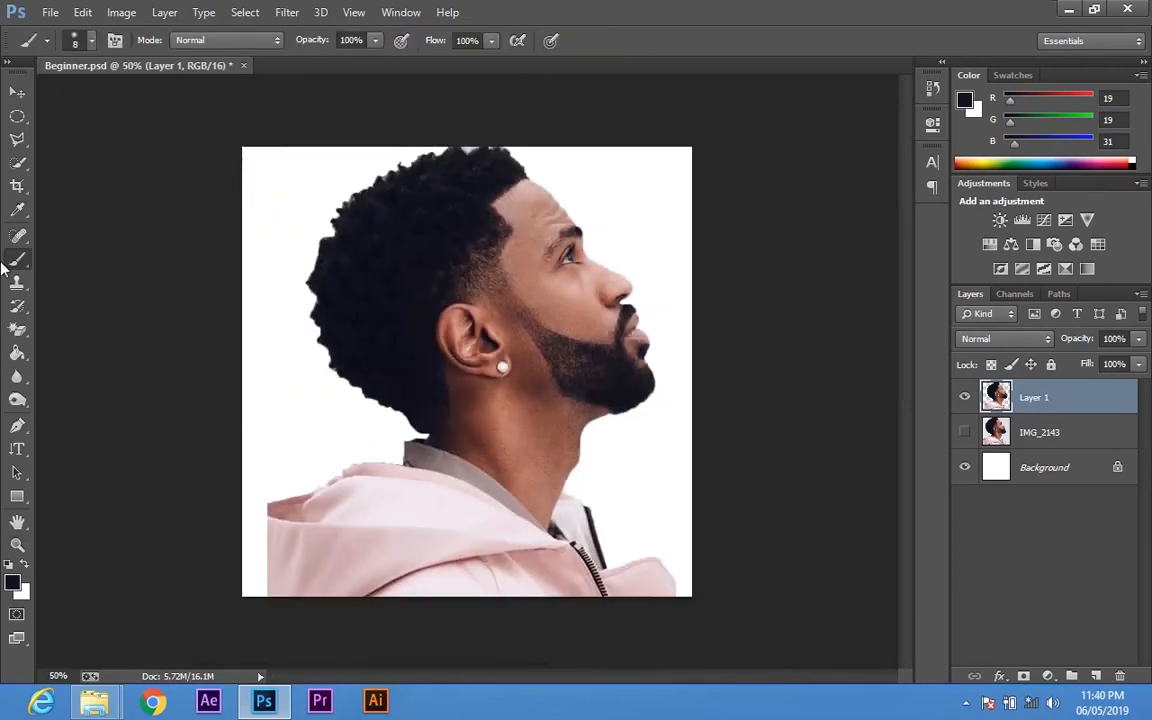
right_click(26, 263)
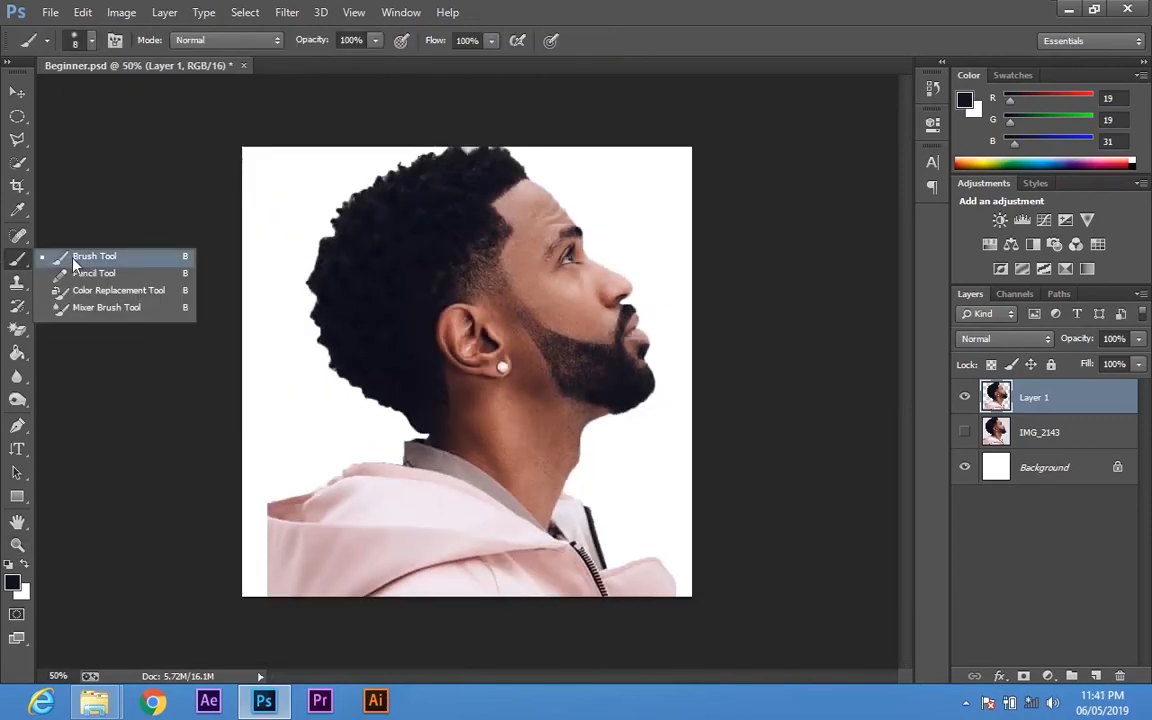
click(66, 238)
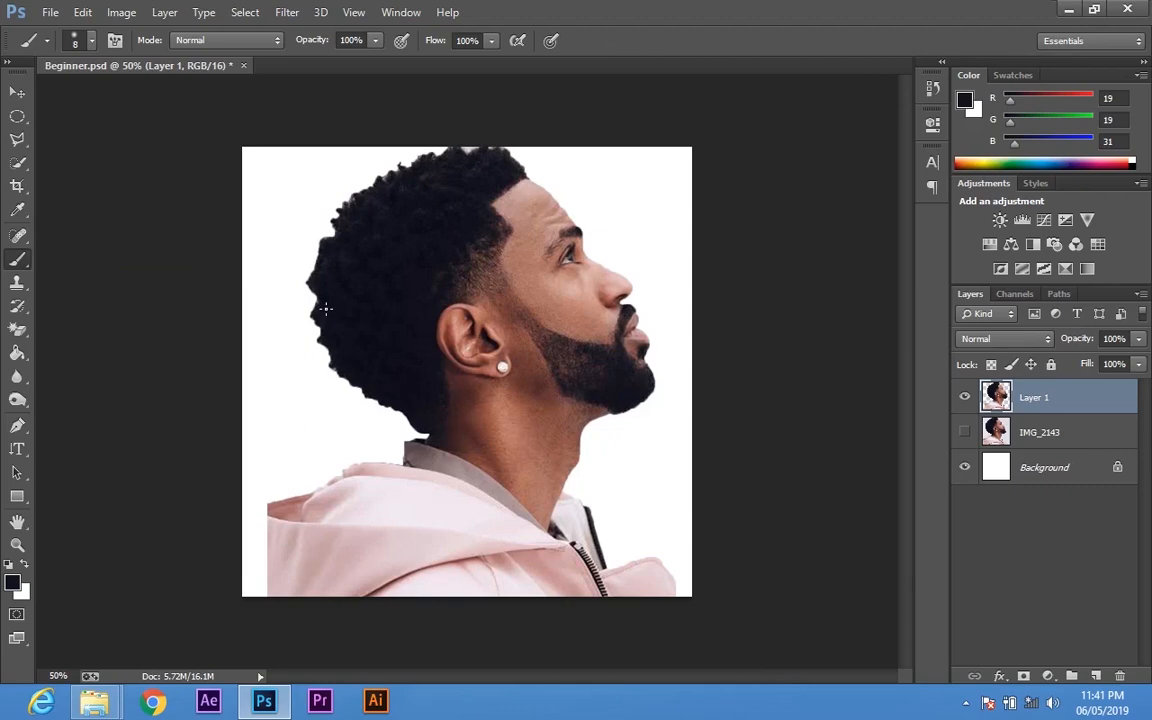
key(bracketright)
key(bracketright)
key(bracketright)
key(bracketright)
key(bracketright)
key(bracketright)
key(bracketright)
key(bracketright)
key(bracketright)
key(bracketright)
key(bracketright)
key(bracketright)
key(bracketright)
key(bracketright)
key(bracketright)
key(bracketright)
key(bracketright)
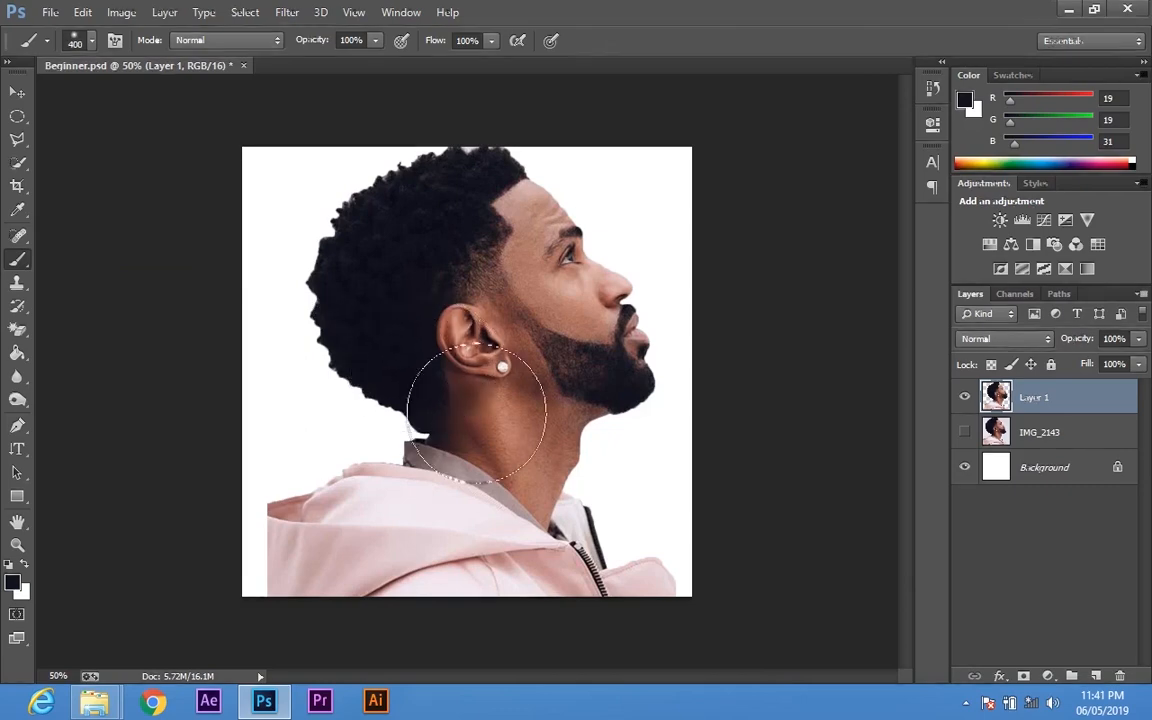
key(bracketleft)
key(bracketleft)
key(bracketleft)
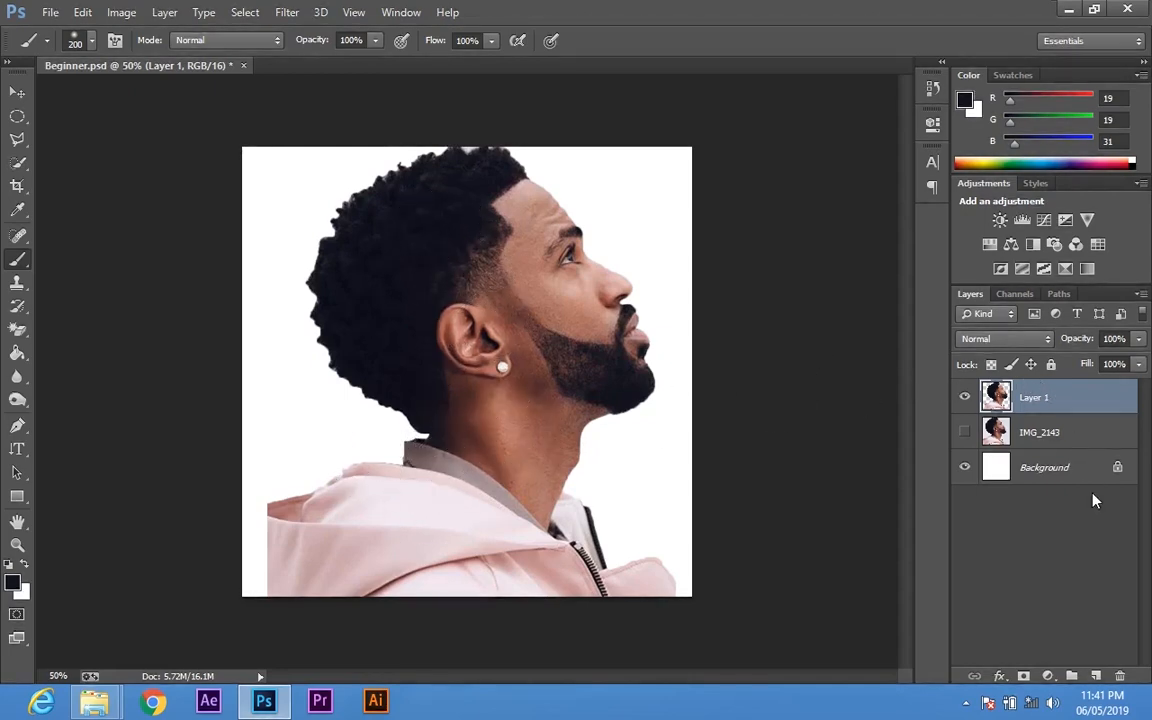
Add a layer mask to Layer 1 and hide the pink jacket by painting black over it, reducing the brush to 150 px
click(1024, 676)
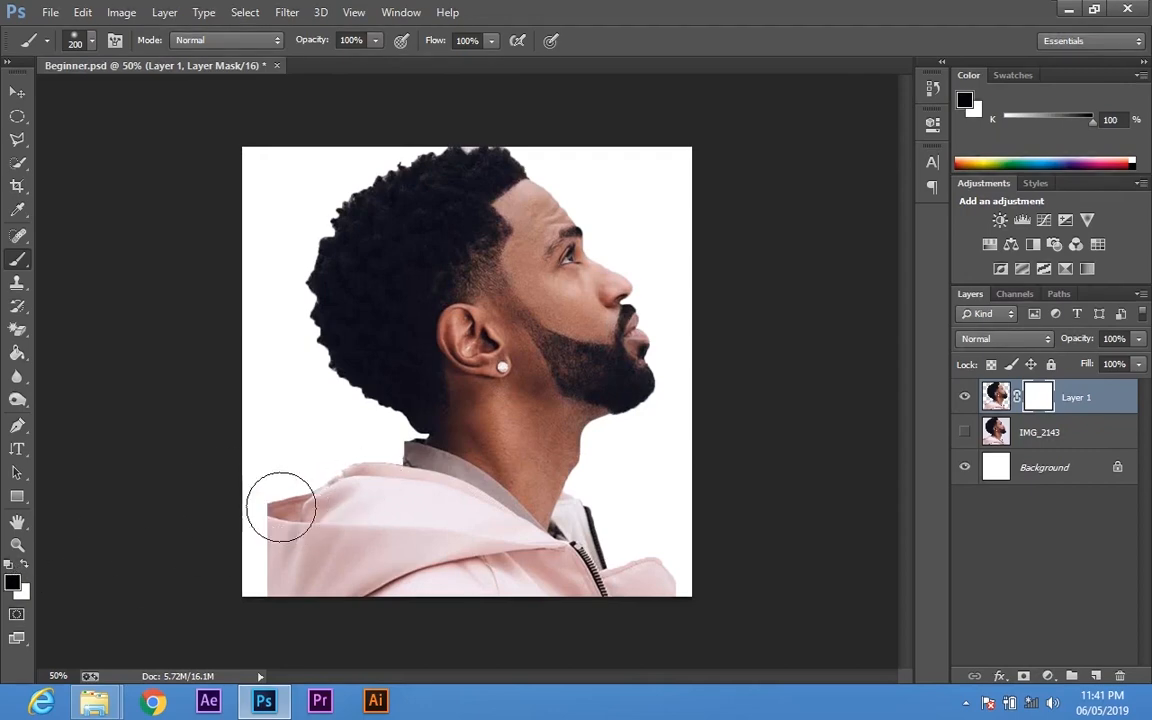
mouse_move(278, 507)
mouse_down()
mouse_move(297, 561)
mouse_move(285, 530)
mouse_move(286, 579)
mouse_move(300, 588)
mouse_move(269, 573)
mouse_move(319, 601)
mouse_move(486, 613)
mouse_move(586, 605)
mouse_move(642, 580)
mouse_move(654, 551)
mouse_move(683, 598)
mouse_move(582, 517)
mouse_move(467, 521)
mouse_move(588, 572)
mouse_move(441, 580)
mouse_move(361, 553)
mouse_move(307, 506)
mouse_move(419, 567)
mouse_move(438, 549)
mouse_move(327, 500)
mouse_move(421, 526)
mouse_move(422, 511)
mouse_move(368, 484)
mouse_move(413, 492)
mouse_move(352, 466)
mouse_move(436, 488)
mouse_move(428, 483)
mouse_move(524, 529)
mouse_move(630, 542)
mouse_move(478, 514)
mouse_move(378, 476)
mouse_move(562, 505)
mouse_move(523, 477)
mouse_up()
key(bracketleft)
key(bracketleft)
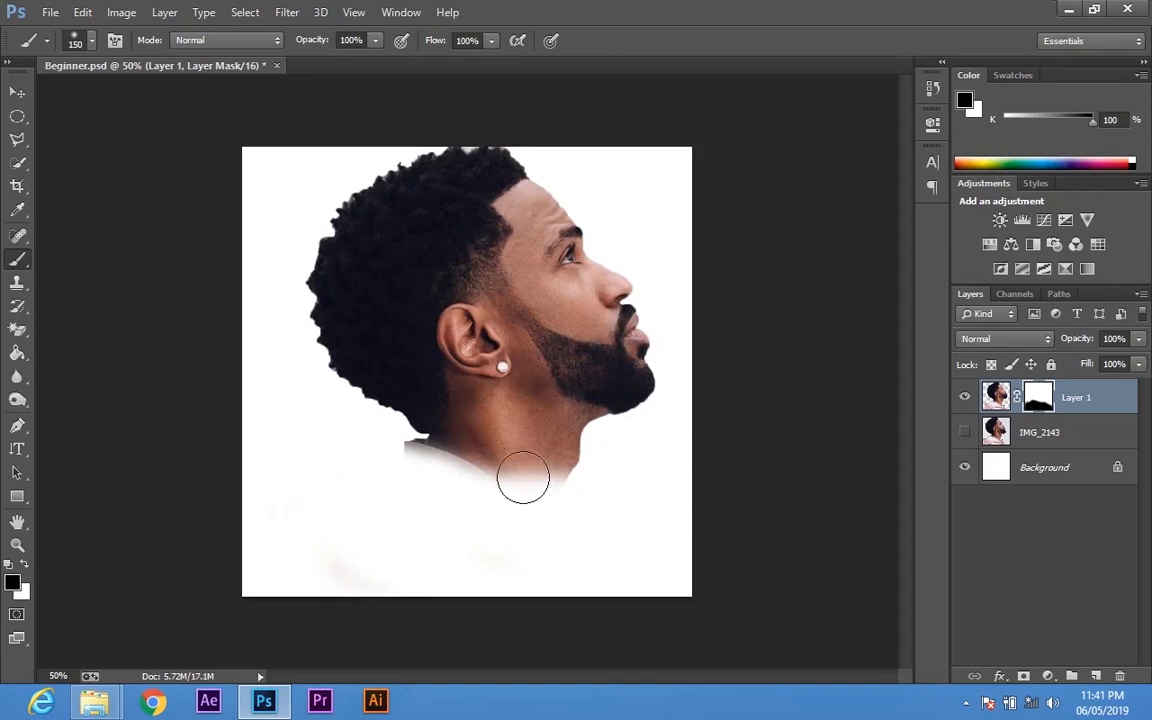
Restore the jacket and collar by painting white on the Layer 1 mask with the 150 px brush
click(26, 567)
mouse_move(504, 507)
mouse_down()
mouse_move(401, 485)
mouse_move(449, 499)
mouse_move(399, 526)
mouse_move(293, 520)
mouse_move(311, 546)
mouse_move(267, 531)
mouse_move(313, 566)
mouse_move(479, 533)
mouse_move(548, 506)
mouse_move(469, 506)
mouse_move(562, 475)
mouse_move(554, 516)
mouse_move(518, 544)
mouse_move(557, 495)
mouse_move(609, 556)
mouse_move(598, 533)
mouse_move(612, 556)
mouse_move(633, 517)
mouse_move(609, 584)
mouse_move(645, 561)
mouse_move(509, 588)
mouse_move(351, 544)
mouse_move(305, 560)
mouse_move(417, 595)
mouse_up()
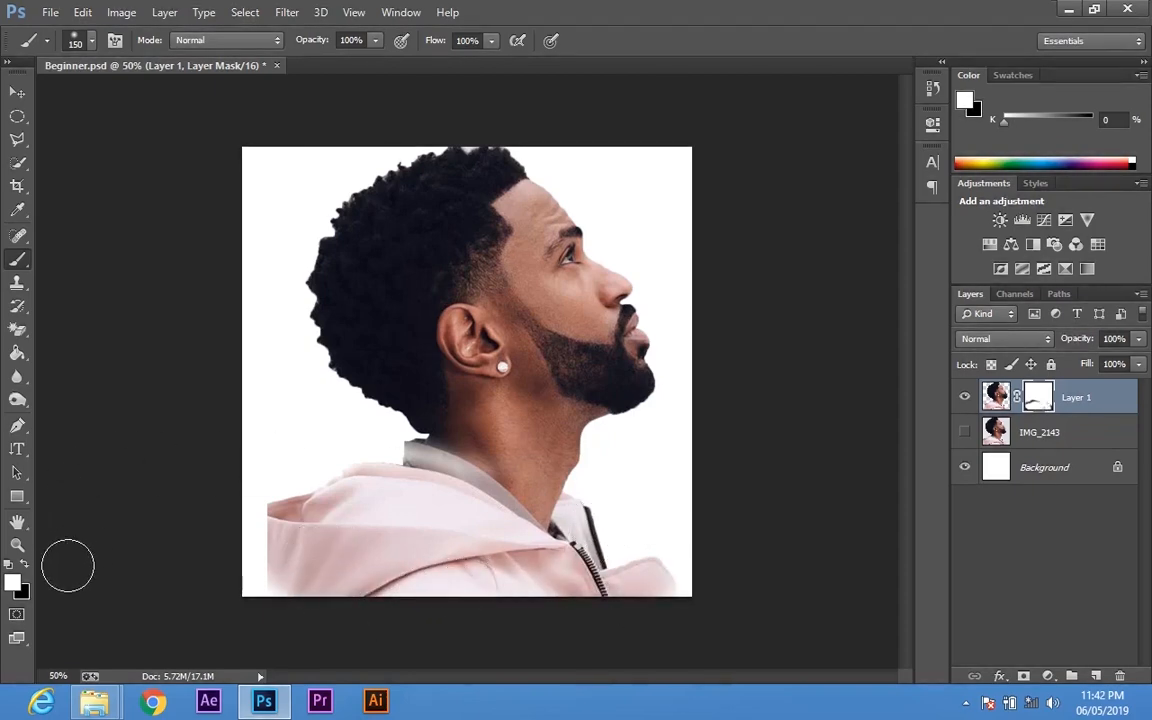
Paint black on the Layer 1 mask over the jacket and collar so only the head and neck remain
click(25, 565)
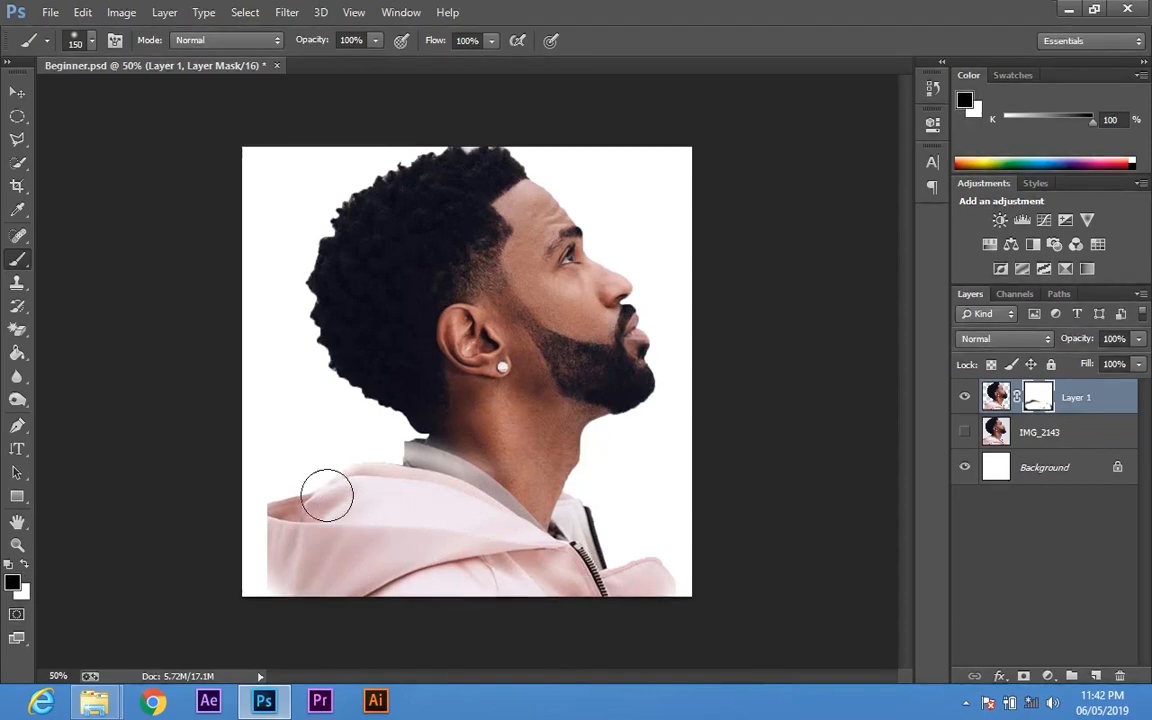
mouse_move(283, 501)
mouse_down()
mouse_move(311, 564)
mouse_move(294, 558)
mouse_move(255, 583)
mouse_move(414, 585)
mouse_move(250, 503)
mouse_move(314, 516)
mouse_move(302, 510)
mouse_move(353, 563)
mouse_move(314, 522)
mouse_move(325, 499)
mouse_move(373, 528)
mouse_move(350, 488)
mouse_move(423, 581)
mouse_move(427, 549)
mouse_move(515, 558)
mouse_move(422, 563)
mouse_move(563, 577)
mouse_move(562, 536)
mouse_move(546, 522)
mouse_move(577, 504)
mouse_move(584, 547)
mouse_move(637, 566)
mouse_move(615, 591)
mouse_move(580, 593)
mouse_move(629, 565)
mouse_move(689, 568)
mouse_move(592, 600)
mouse_move(334, 470)
mouse_move(476, 526)
mouse_move(380, 464)
mouse_move(513, 519)
mouse_move(465, 497)
mouse_move(558, 509)
mouse_move(375, 486)
mouse_up()
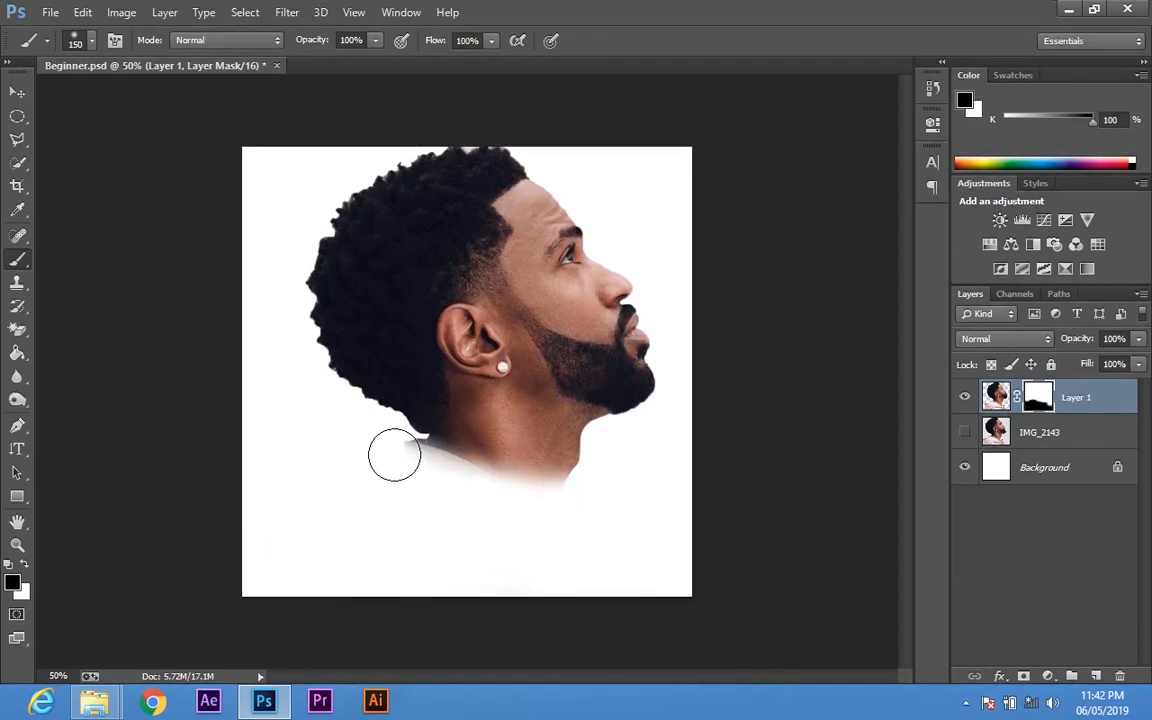
mouse_move(388, 455)
mouse_down()
mouse_move(430, 471)
mouse_move(363, 460)
mouse_up()
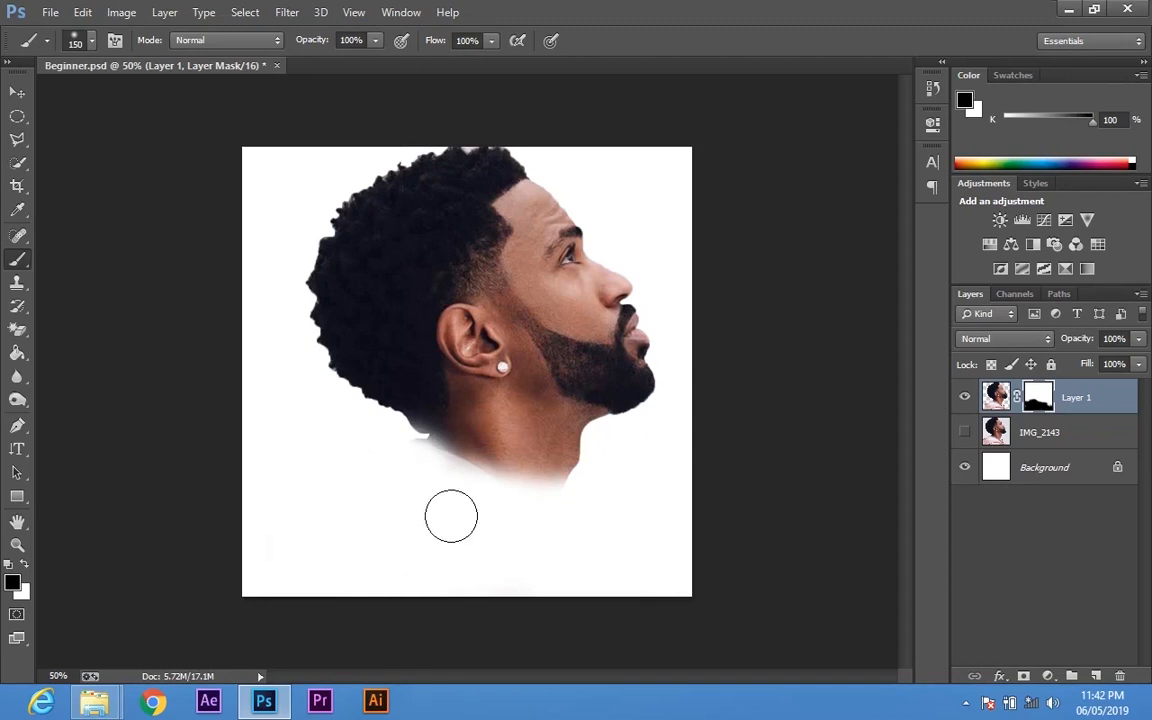
Move the masked head slightly down on the canvas and return to the Brush tool
key(v)
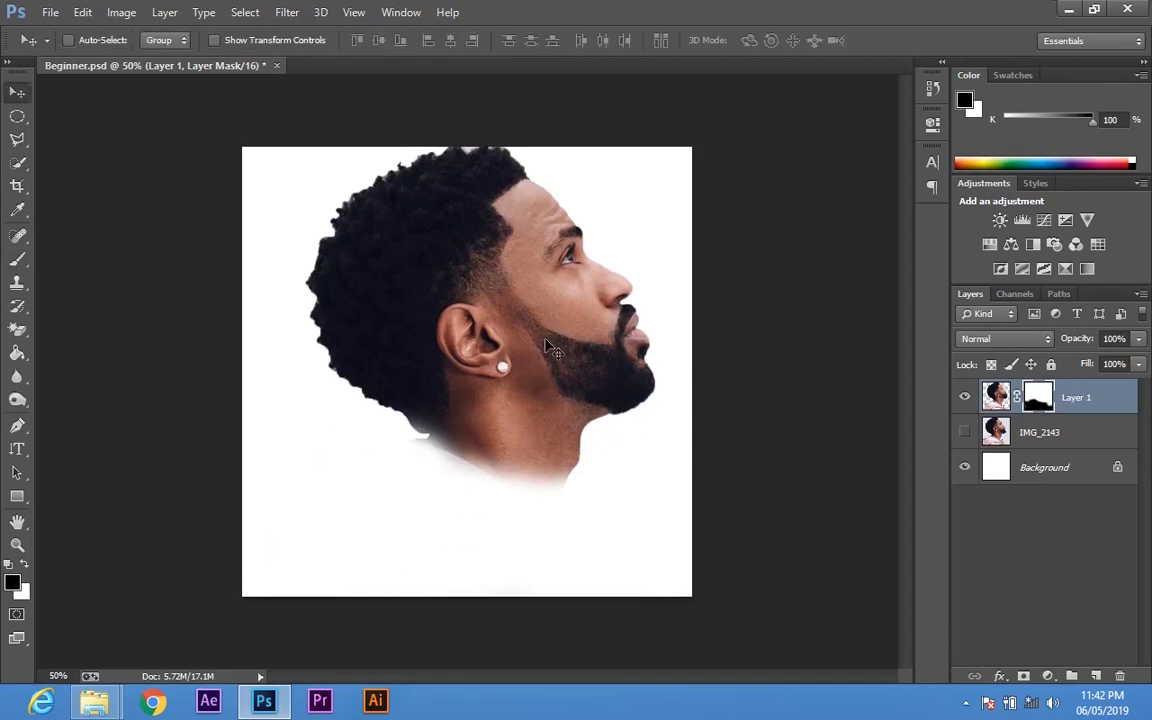
drag(534, 352, 534, 371)
key(b)
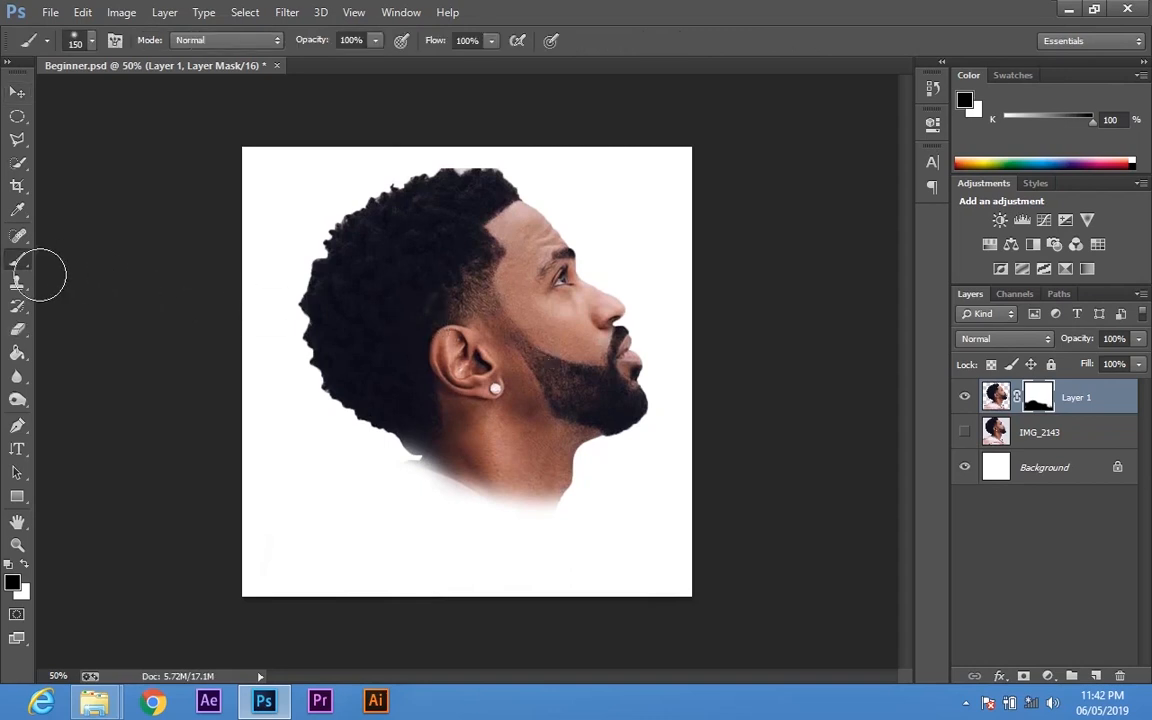
Review the variants of the Clone Stamp, History Brush and Eraser tools in turn
click(18, 283)
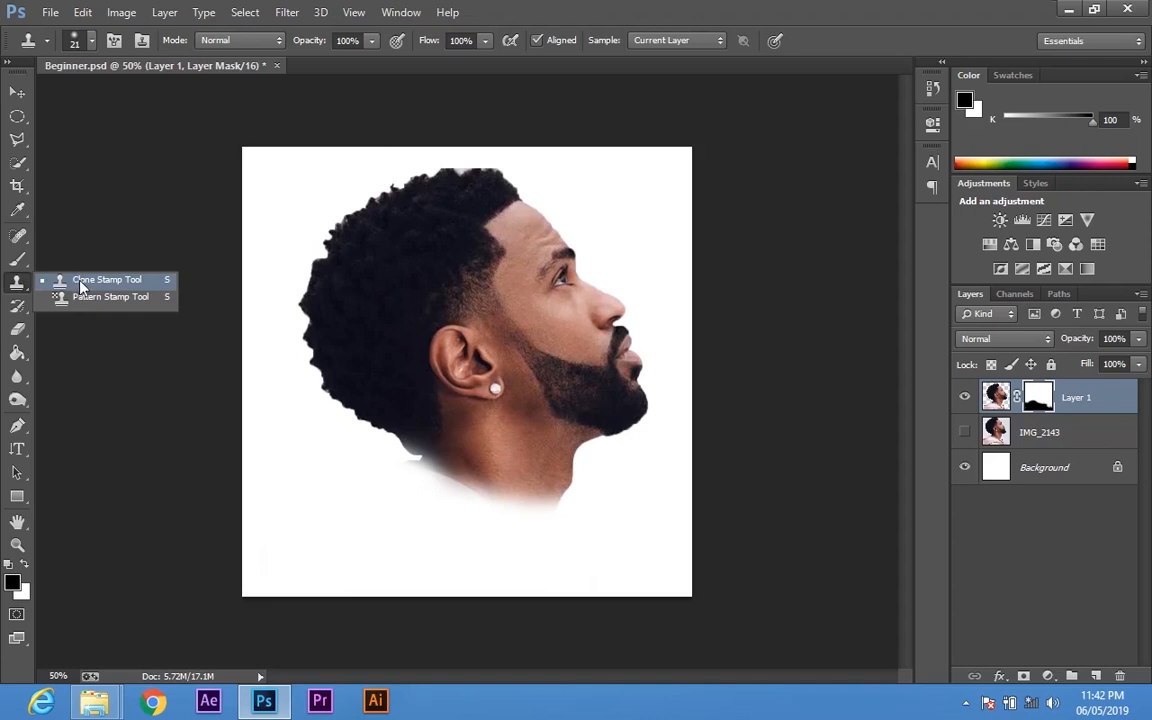
click(17, 308)
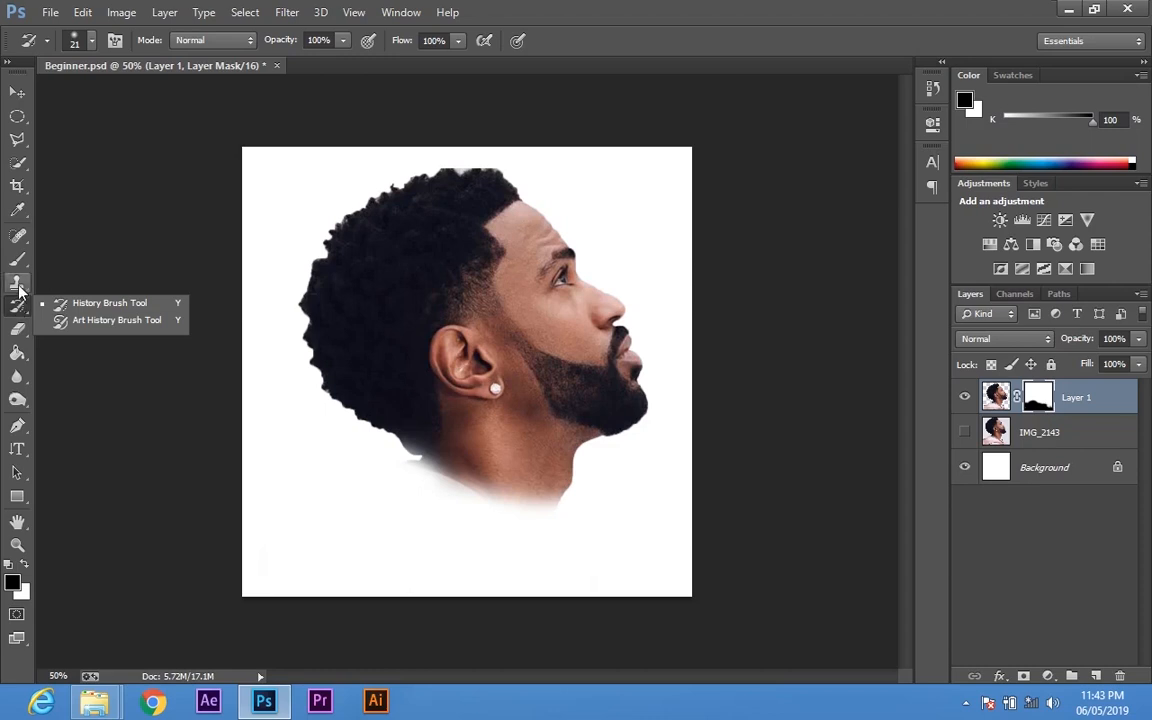
click(16, 339)
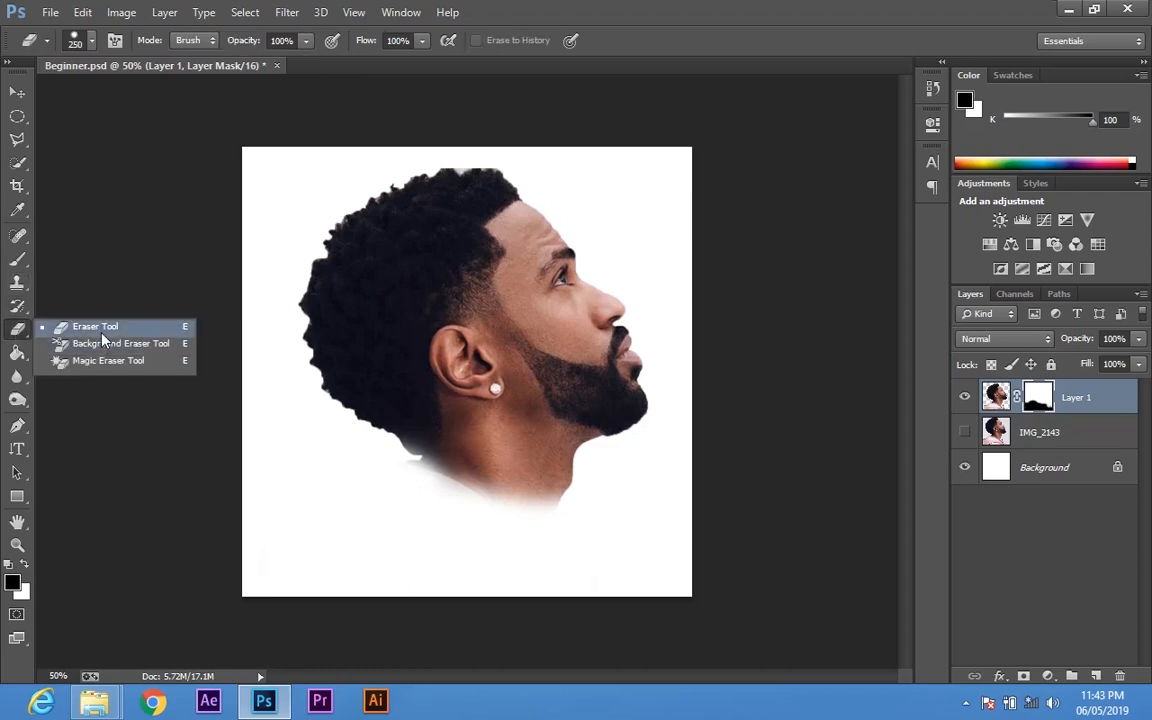
Choose the standard Eraser tool and delete the layer mask from Layer 1
click(95, 328)
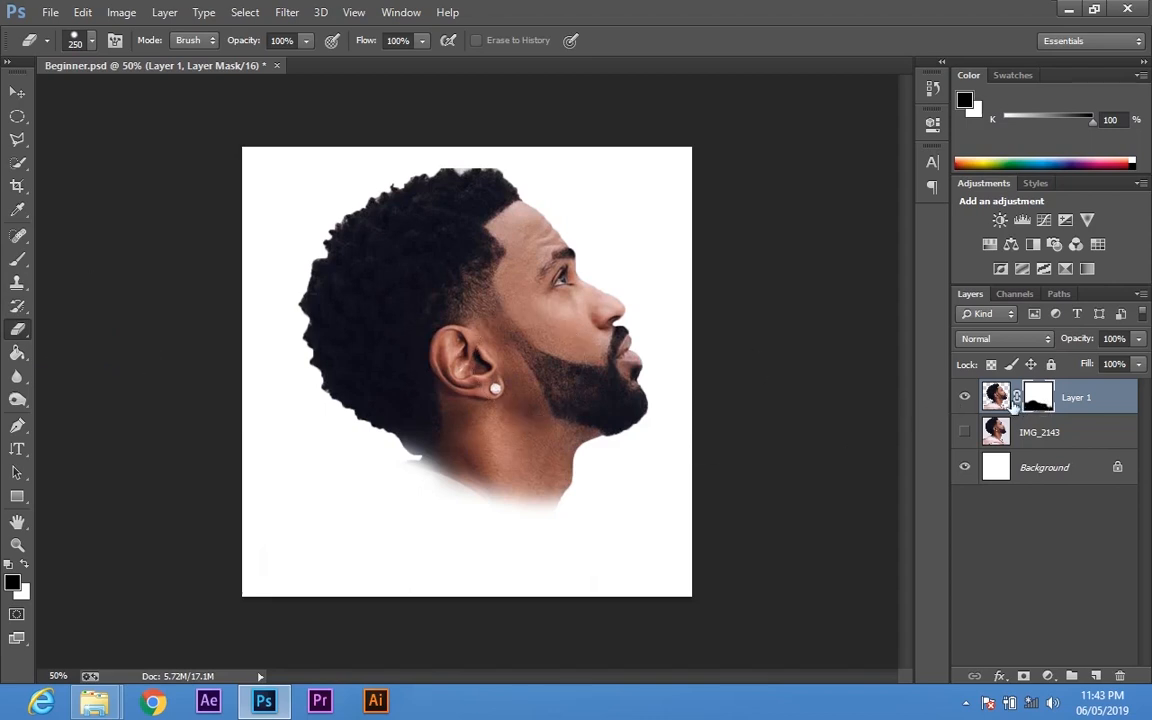
right_click(1043, 397)
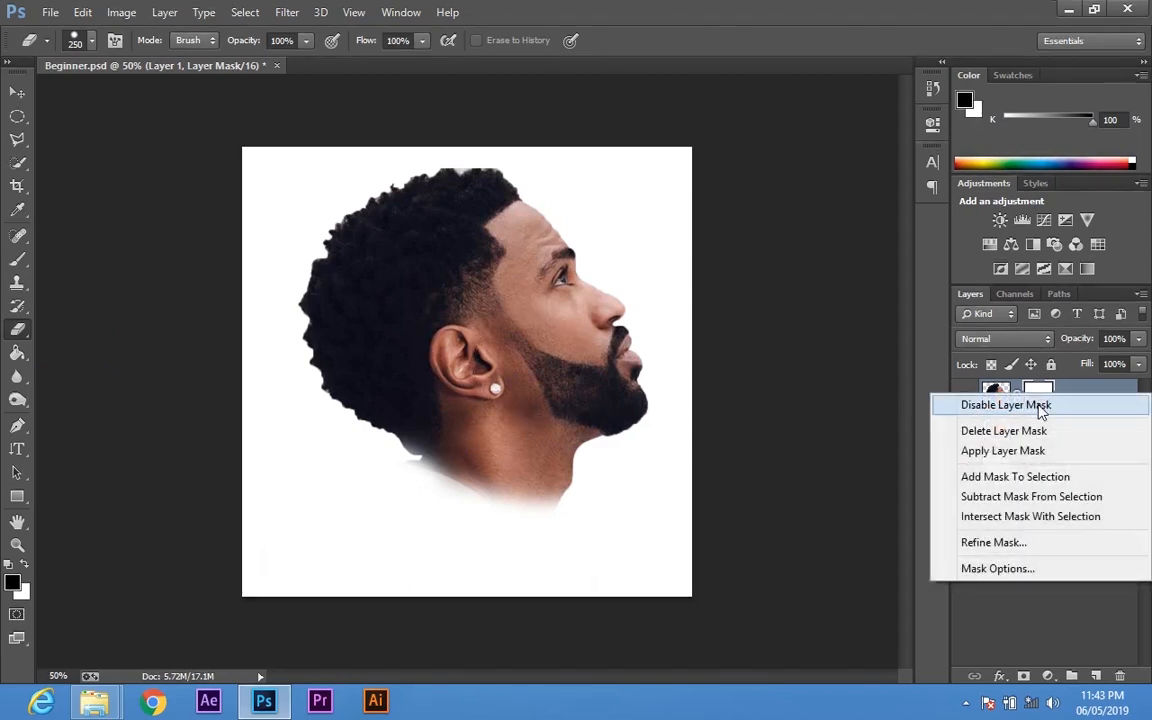
click(1048, 432)
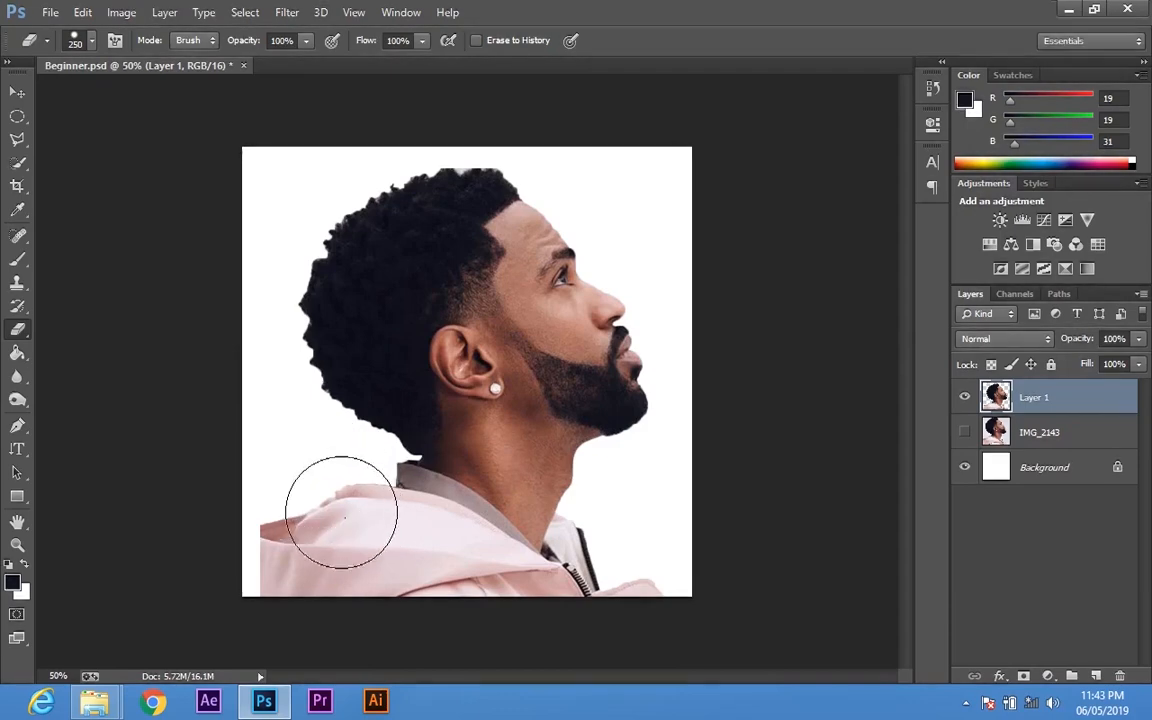
Erase the whole portrait on Layer 1 with the 250 px Eraser, try swapping the colours, and undo the erasing
mouse_move(337, 496)
mouse_down()
mouse_move(393, 550)
mouse_move(235, 538)
mouse_move(241, 561)
mouse_move(422, 587)
mouse_move(395, 585)
mouse_move(386, 522)
mouse_move(498, 553)
mouse_move(353, 509)
mouse_move(340, 489)
mouse_move(390, 485)
mouse_move(389, 518)
mouse_move(385, 492)
mouse_move(573, 546)
mouse_move(692, 599)
mouse_move(260, 528)
mouse_move(313, 369)
mouse_move(390, 372)
mouse_move(205, 434)
mouse_move(289, 219)
mouse_move(409, 391)
mouse_move(457, 212)
mouse_move(233, 357)
mouse_move(256, 268)
mouse_move(452, 431)
mouse_move(571, 255)
mouse_move(568, 393)
mouse_move(489, 504)
mouse_move(628, 260)
mouse_move(634, 538)
mouse_move(684, 316)
mouse_up()
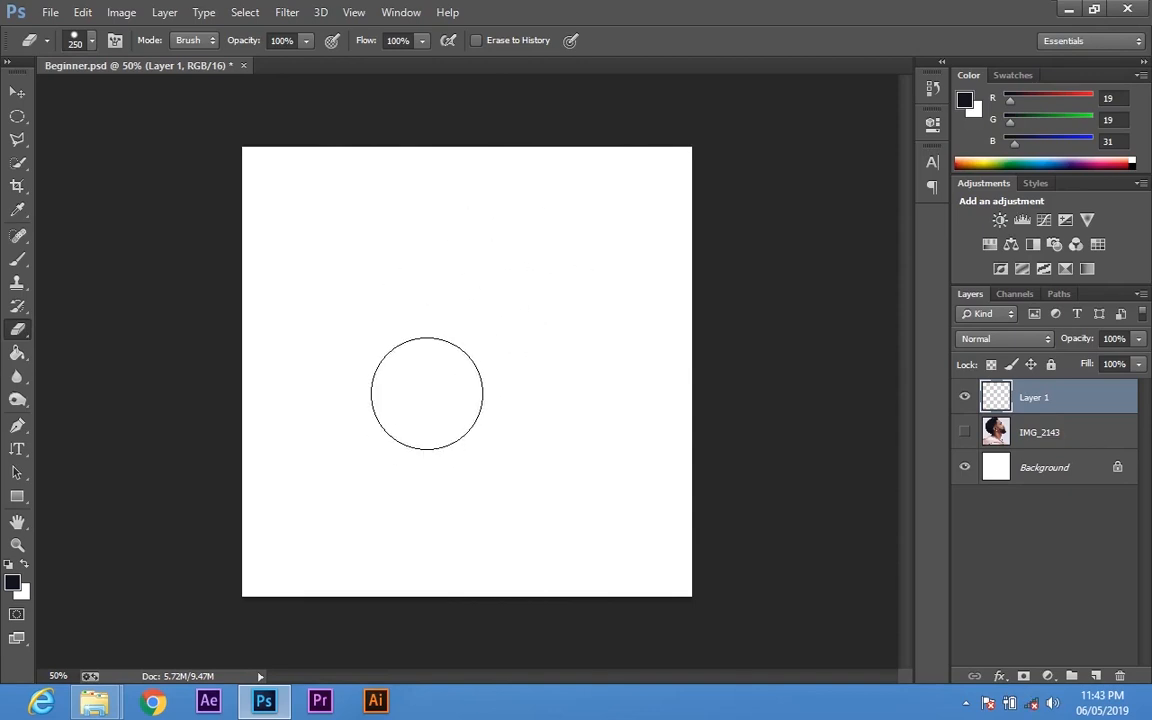
click(25, 566)
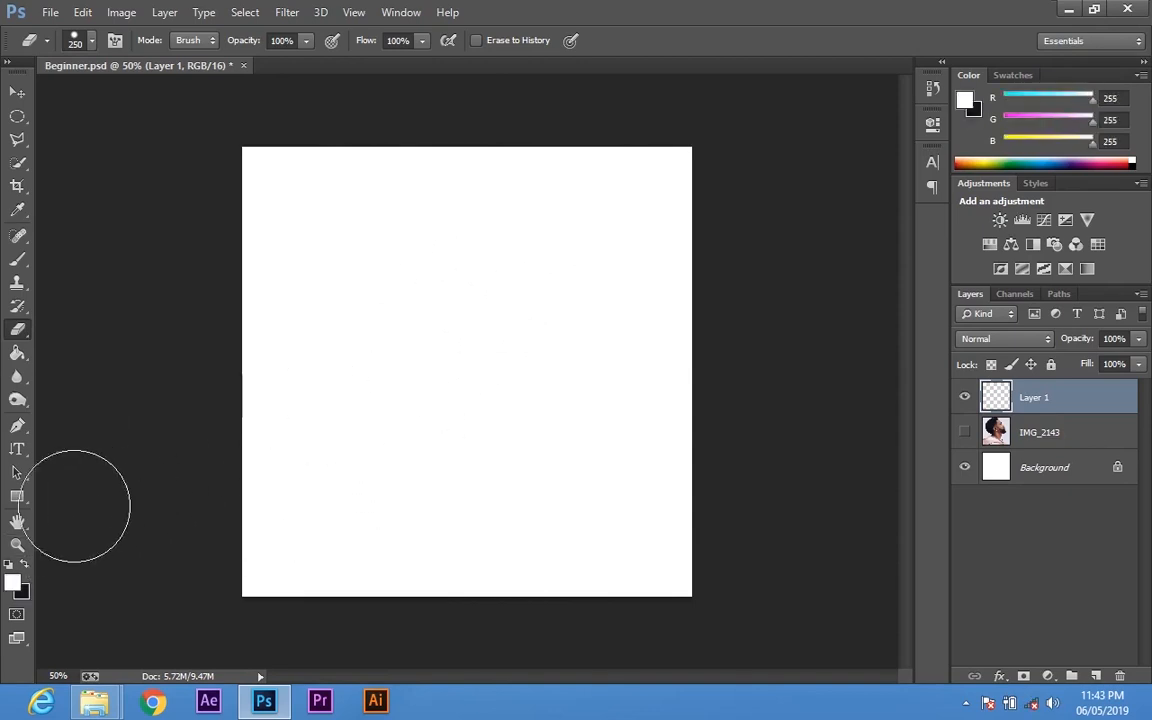
click(22, 566)
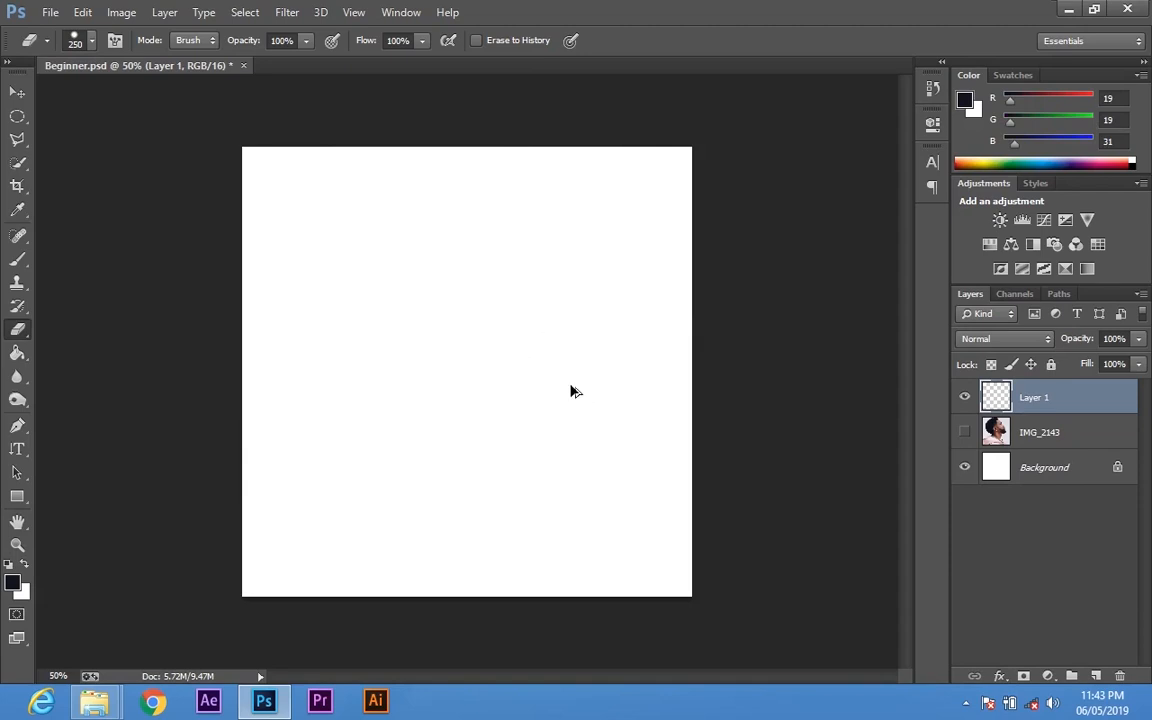
key(ctrl+alt+z)
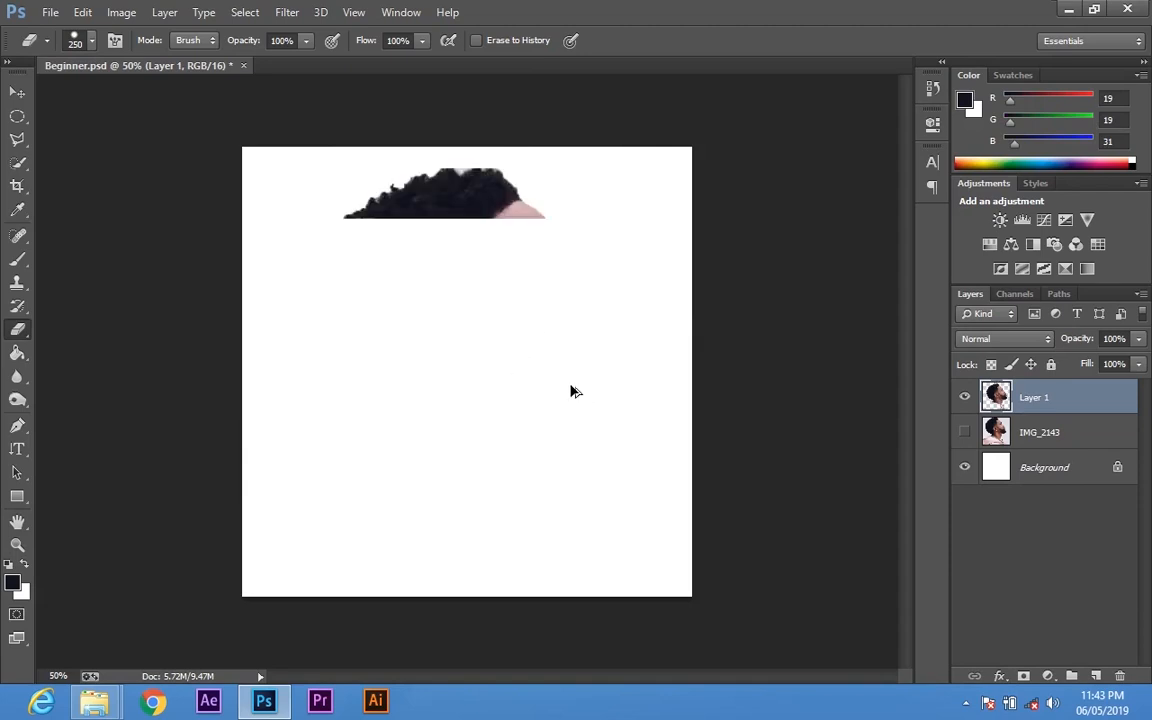
key(ctrl+alt+z)
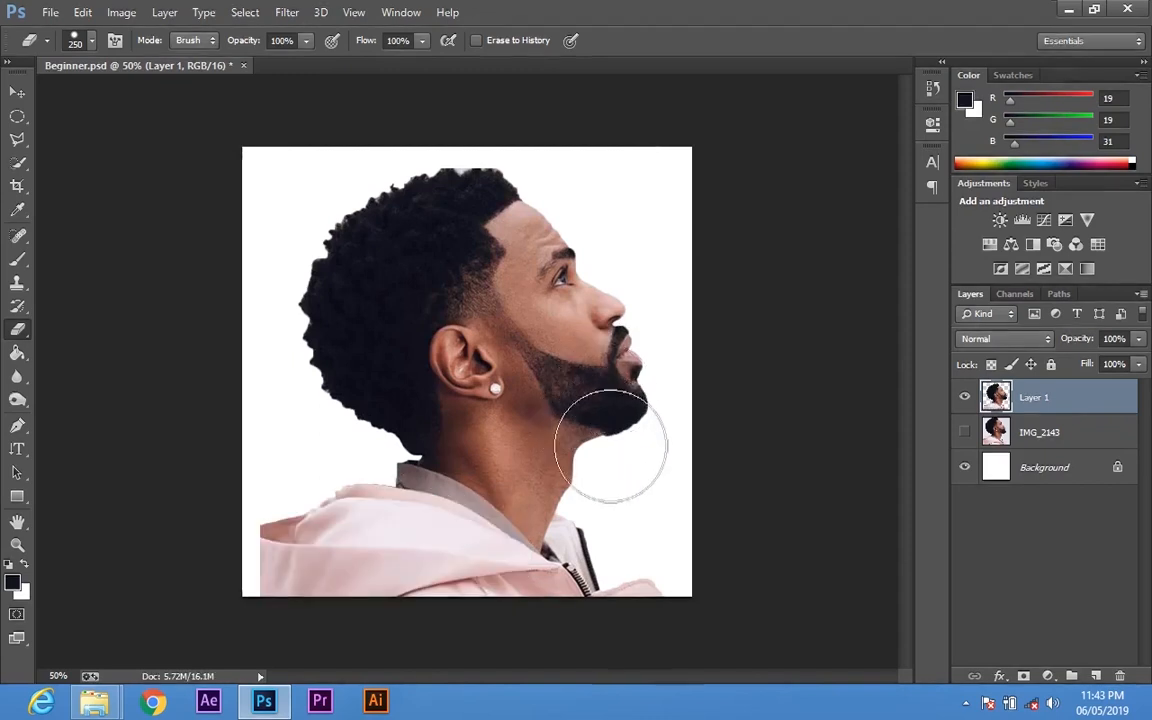
Move the Layer 1 portrait about 0.64 cm right and 1.69 cm up, and switch to the Magic Eraser tool
key(v)
mouse_move(548, 442)
mouse_down()
mouse_move(558, 416)
mouse_move(556, 425)
mouse_up()
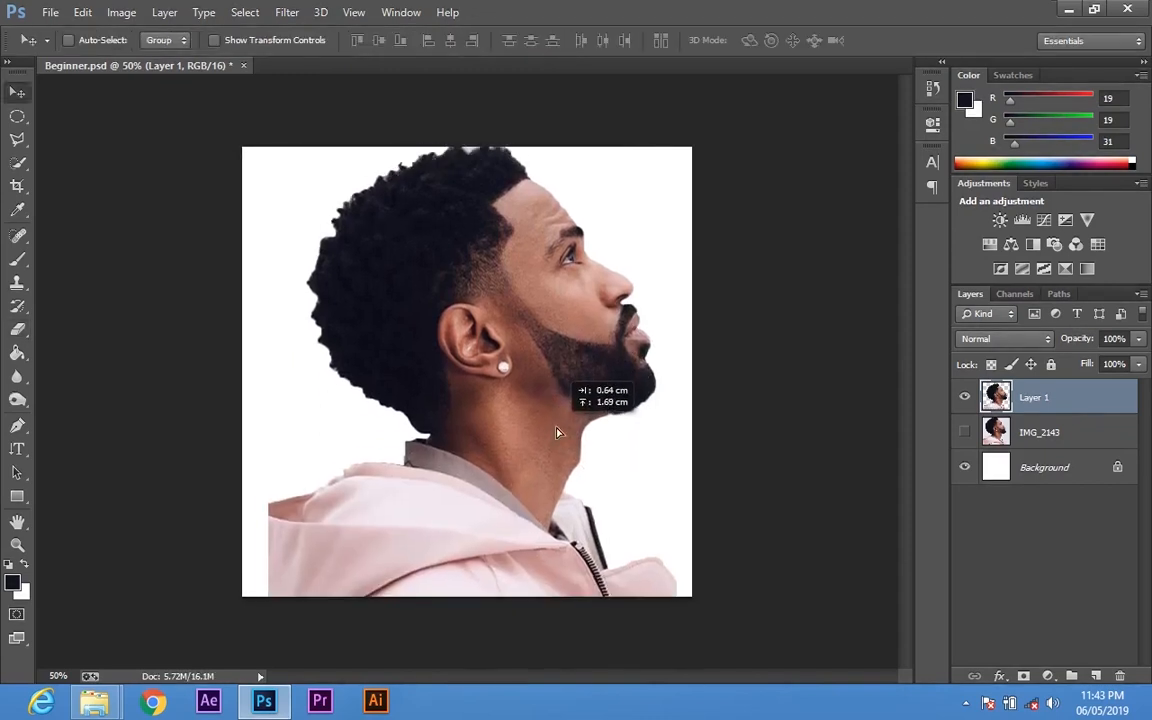
click(19, 331)
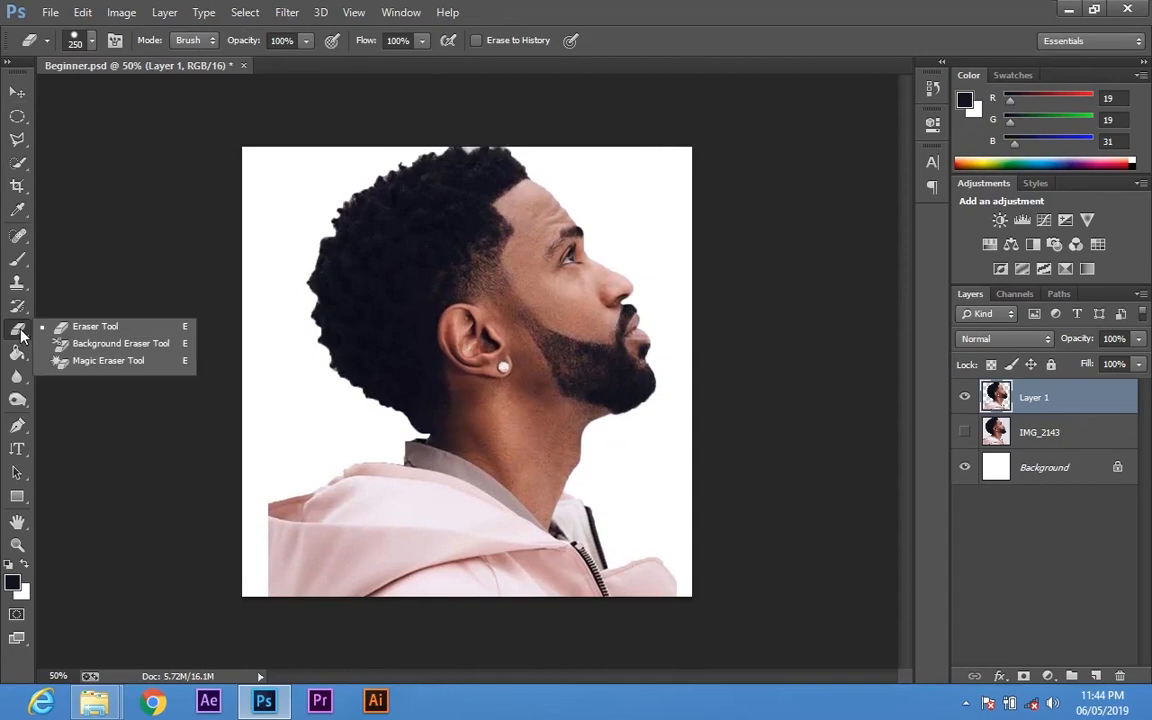
click(95, 362)
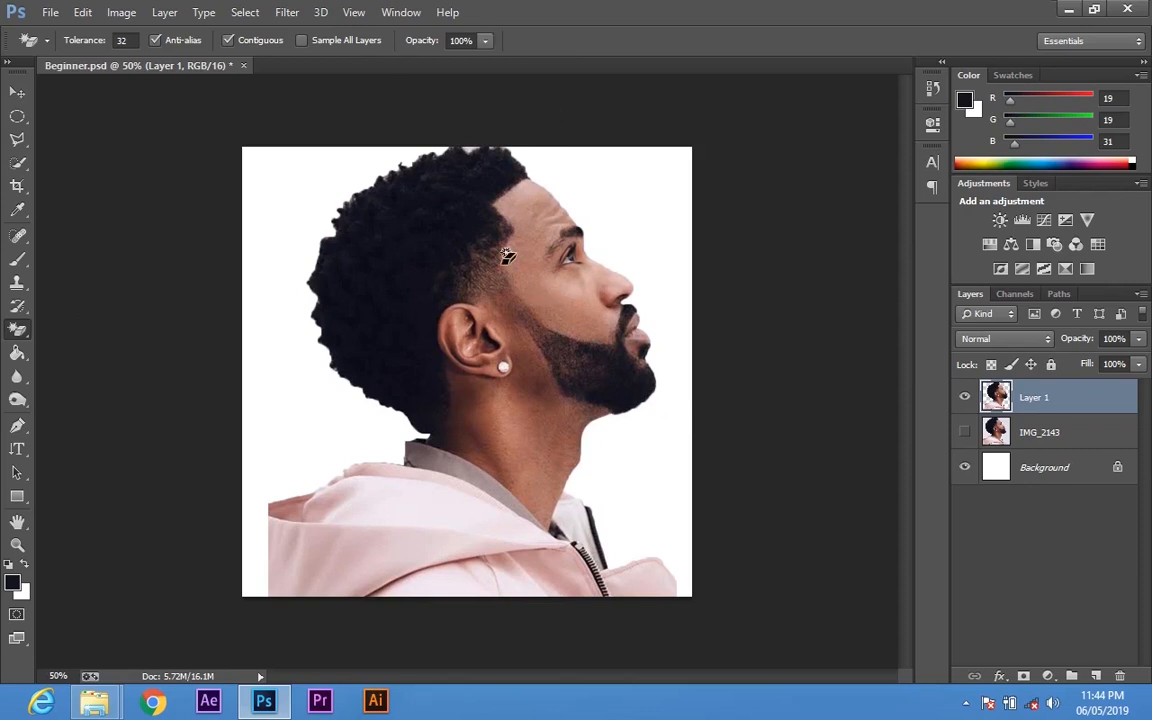
Add a new layer above IMG_2143 and fill it with blue 0f0ff9 using the Paint Bucket
click(1066, 440)
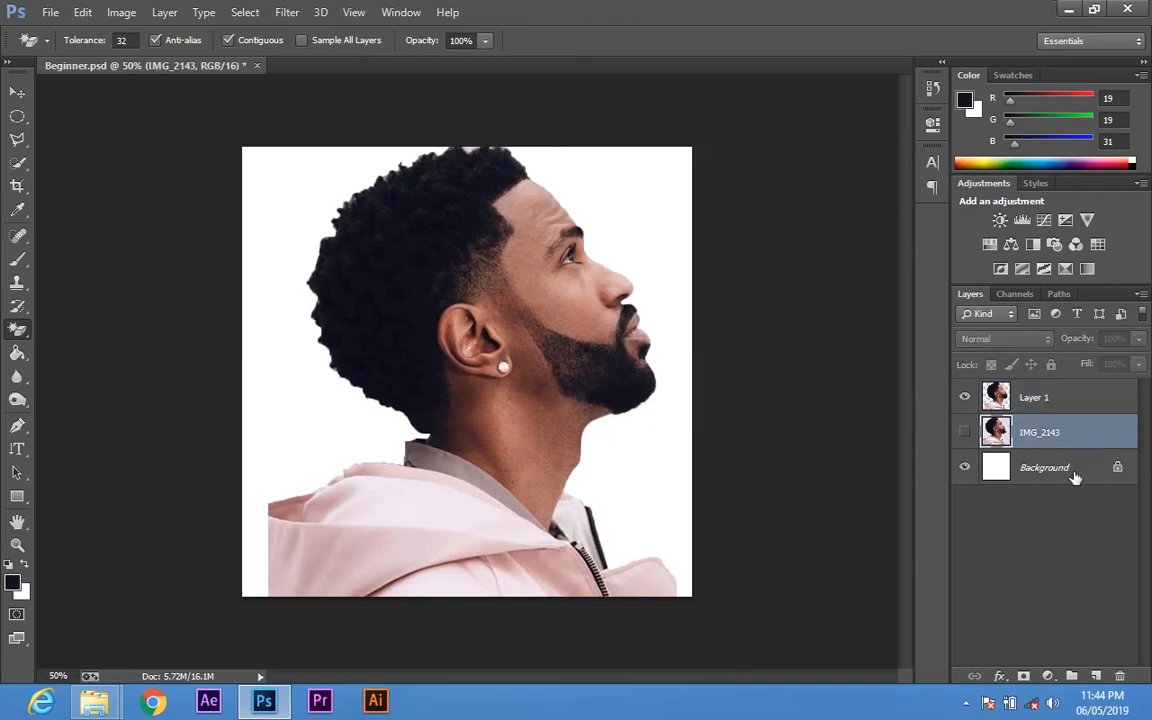
click(1098, 677)
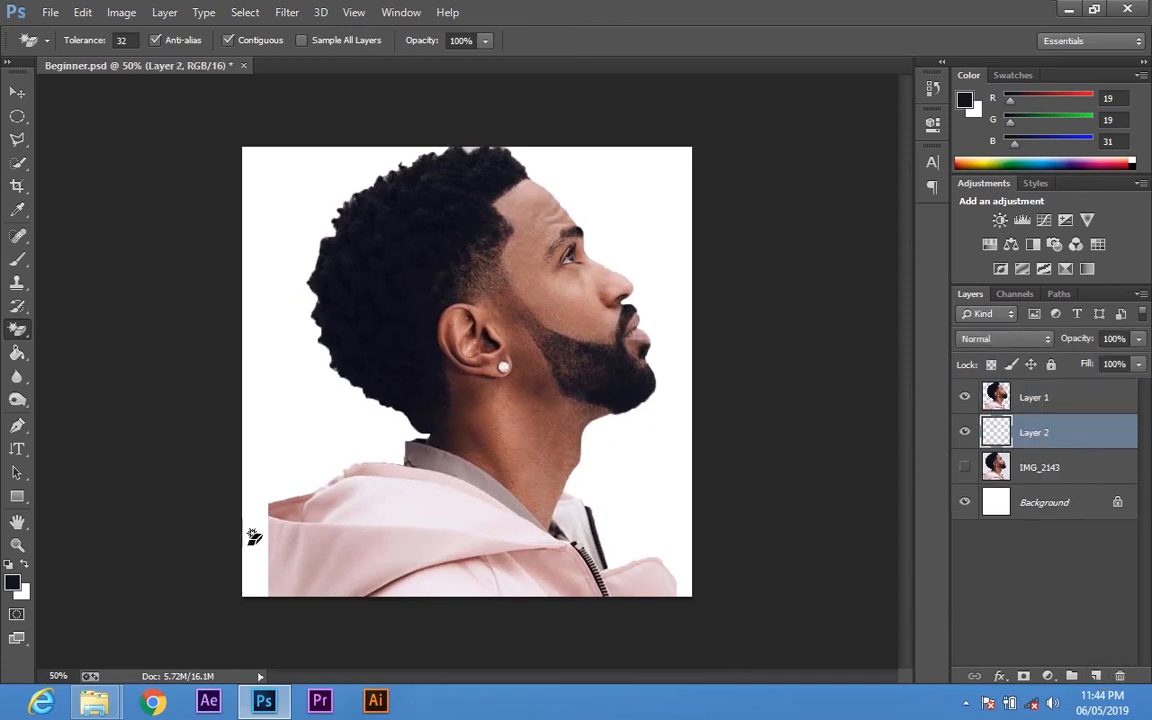
click(14, 580)
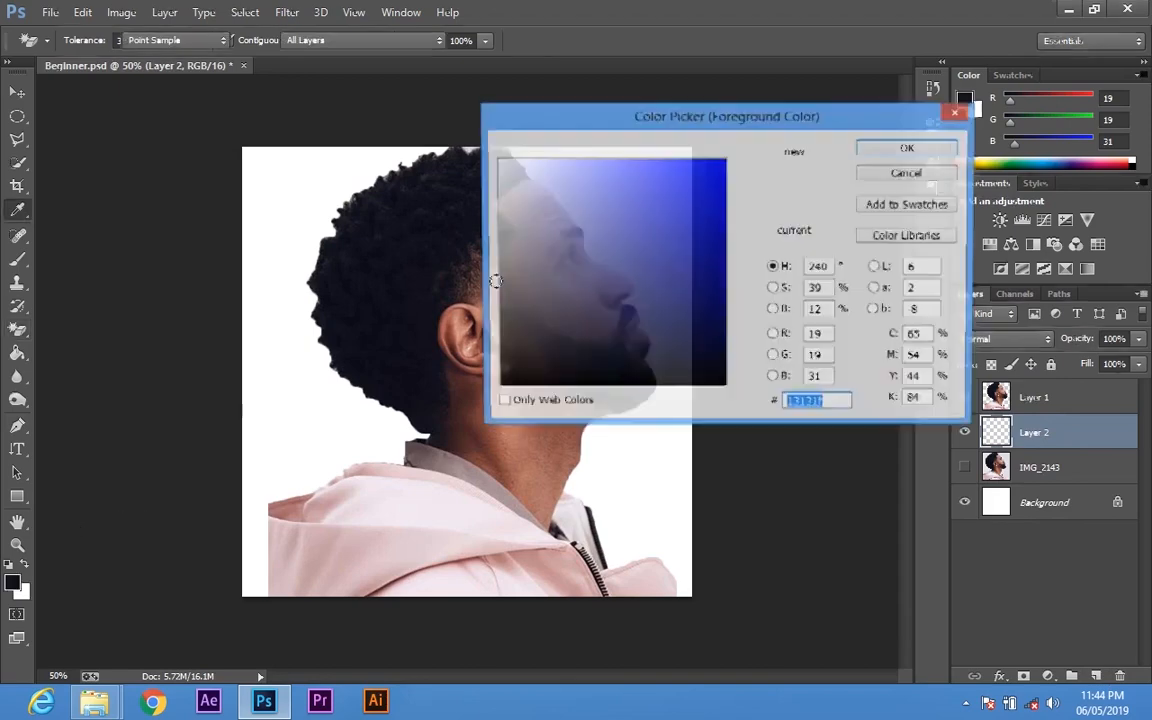
click(712, 164)
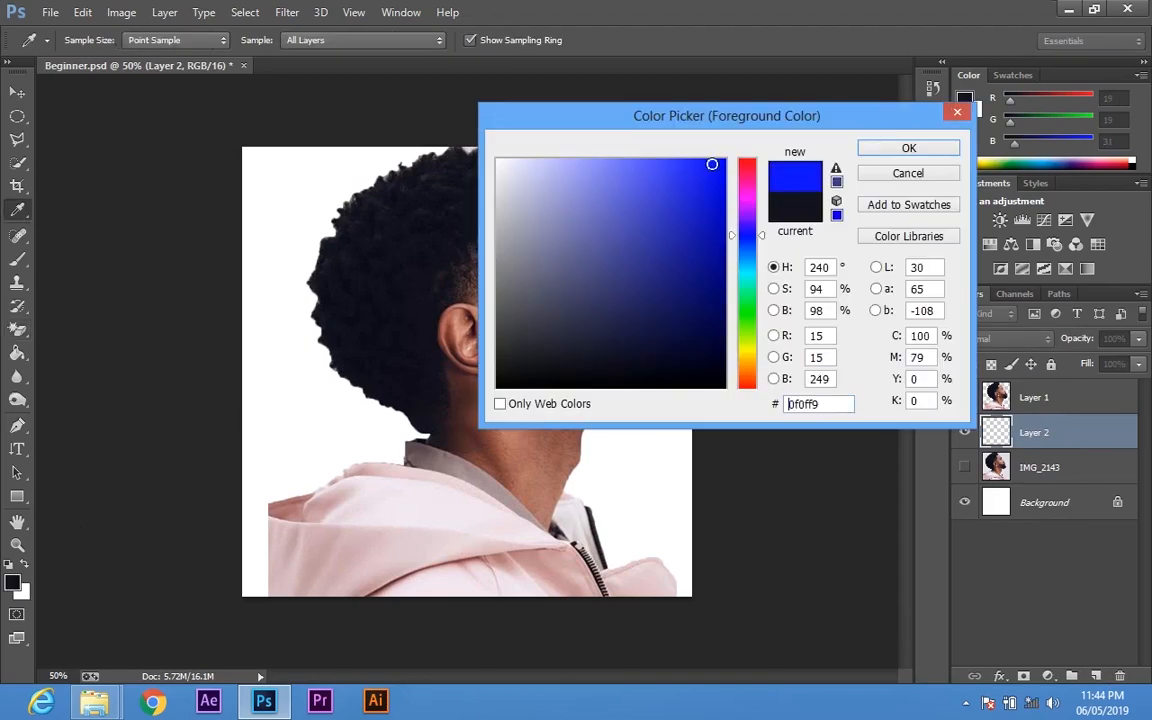
click(872, 152)
key(g)
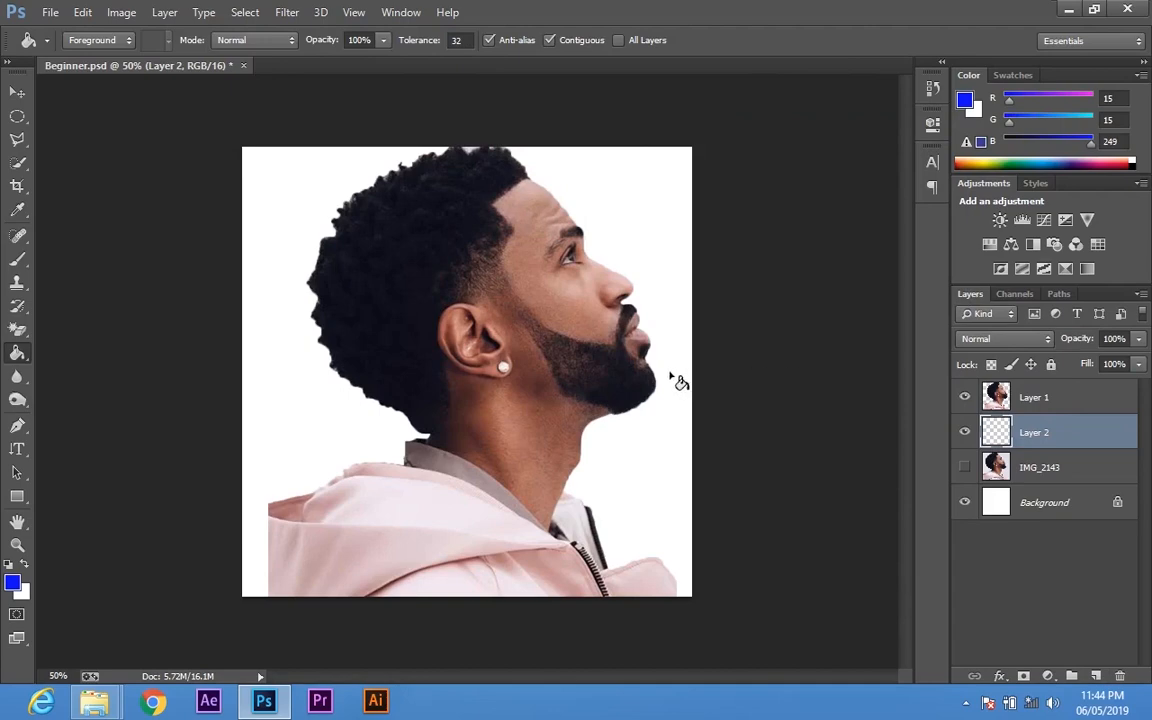
click(669, 303)
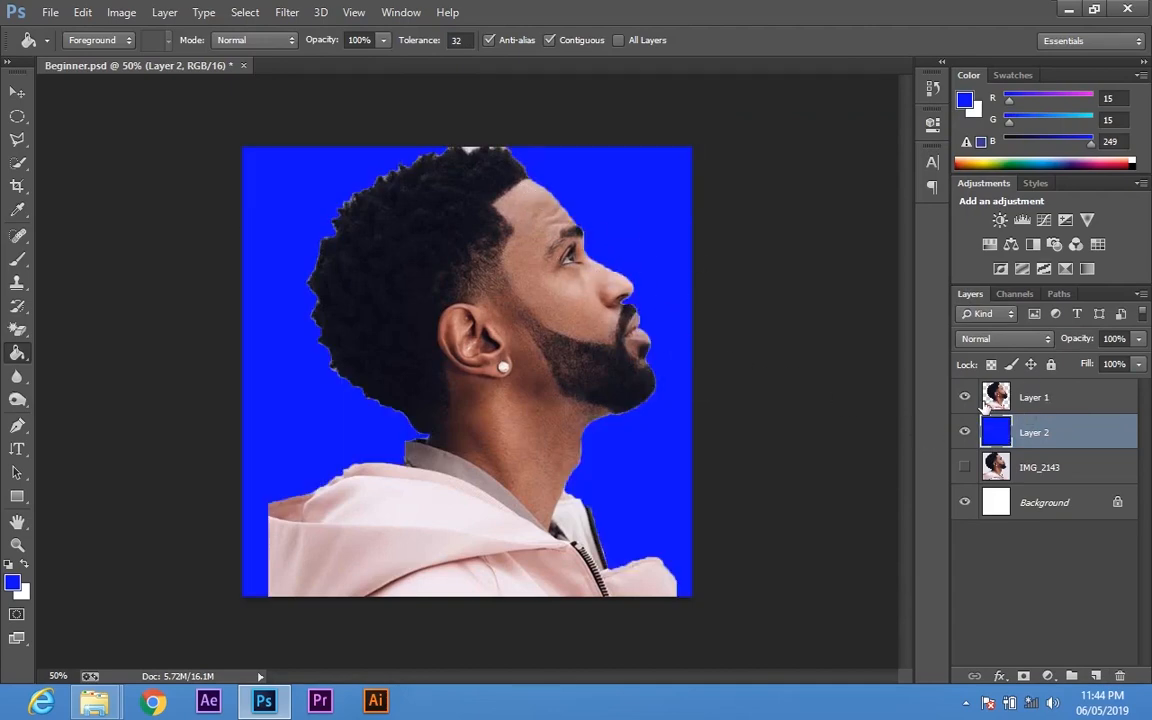
Erase the blue fill on Layer 2 with the Magic Eraser
click(1083, 397)
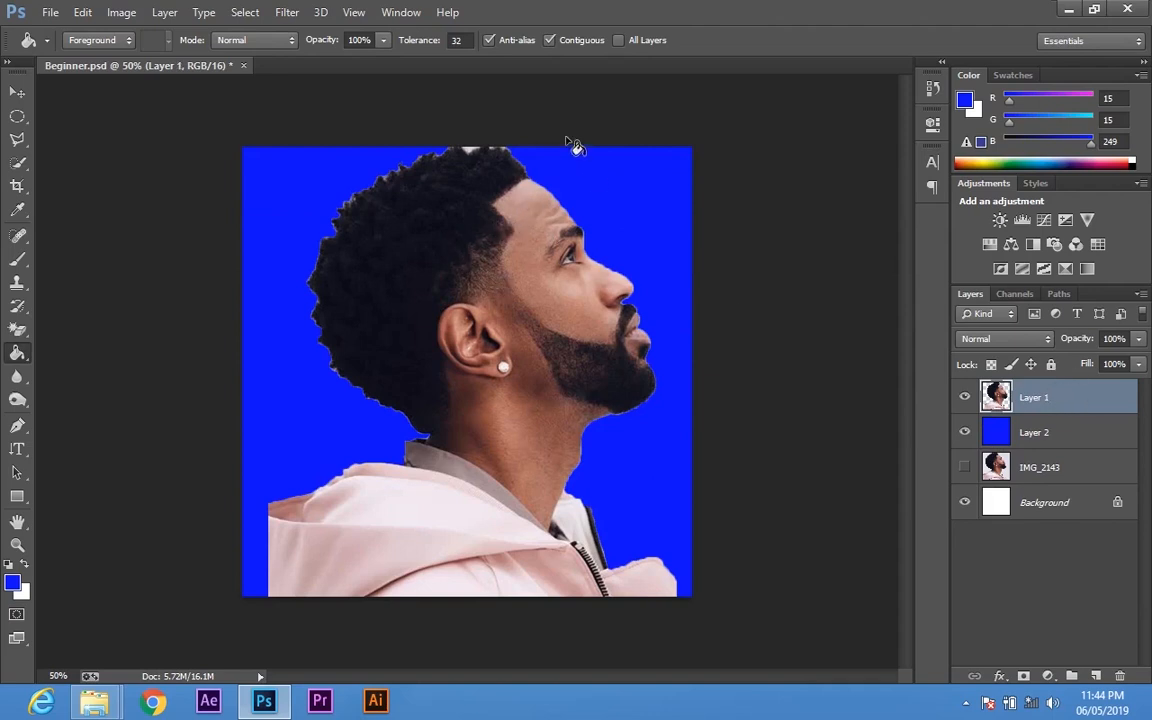
key(shift+e)
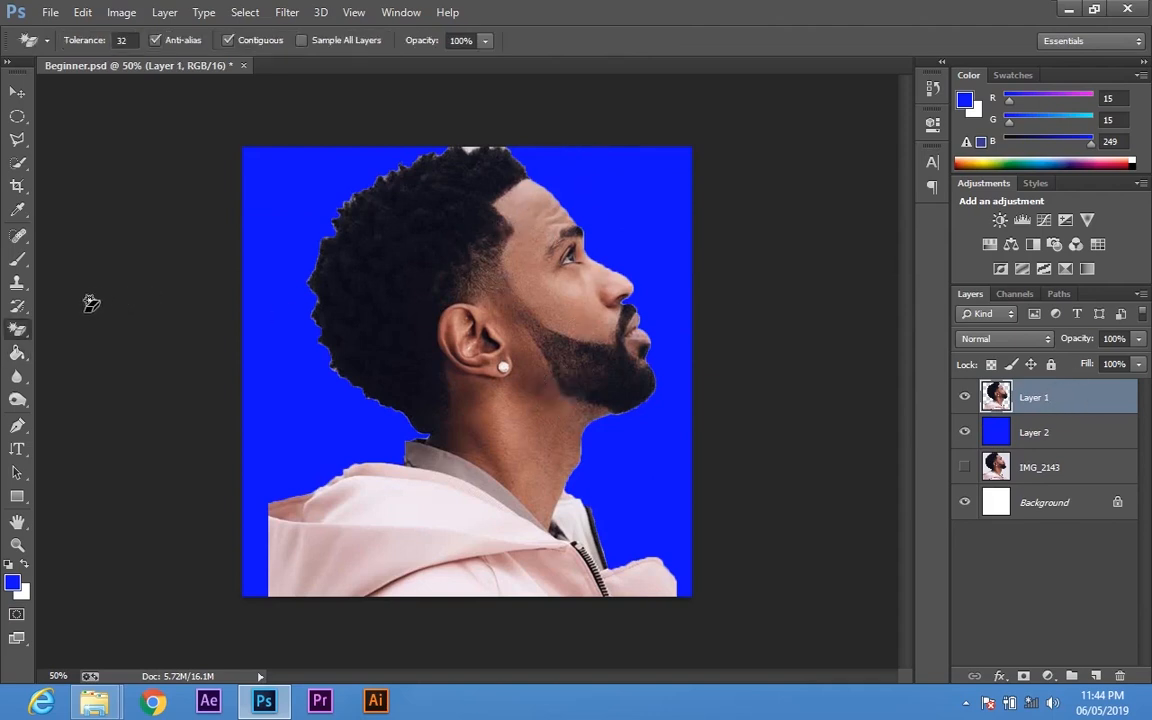
right_click(20, 334)
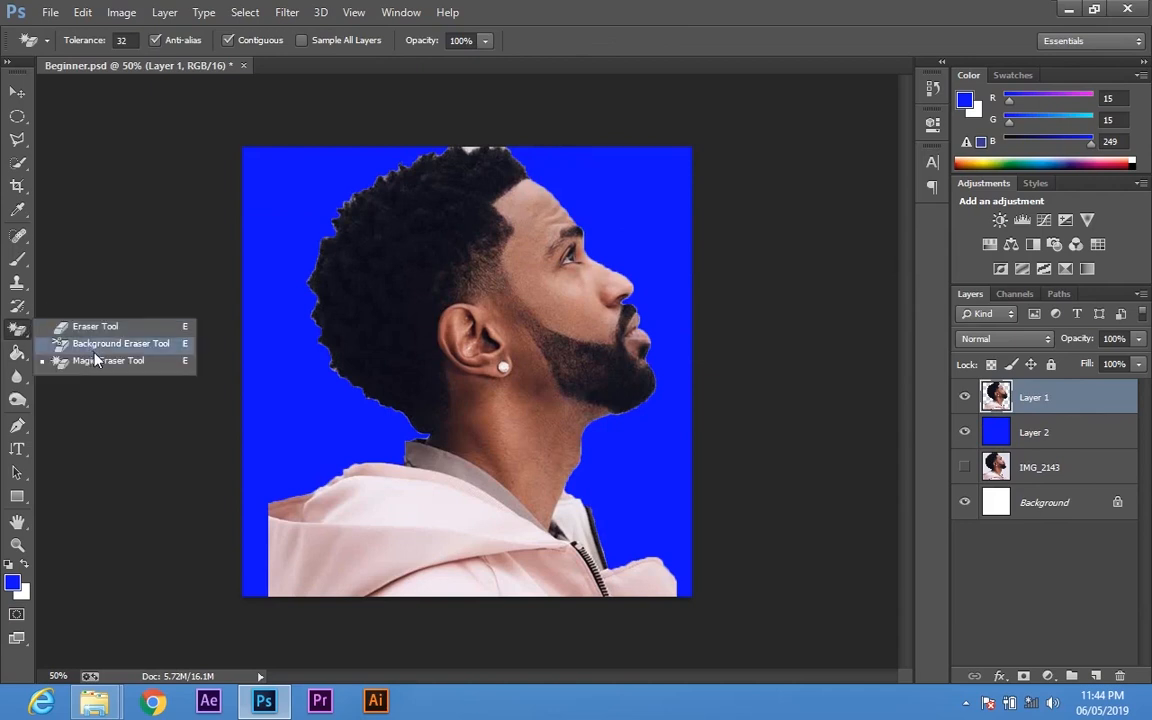
click(89, 326)
click(1048, 440)
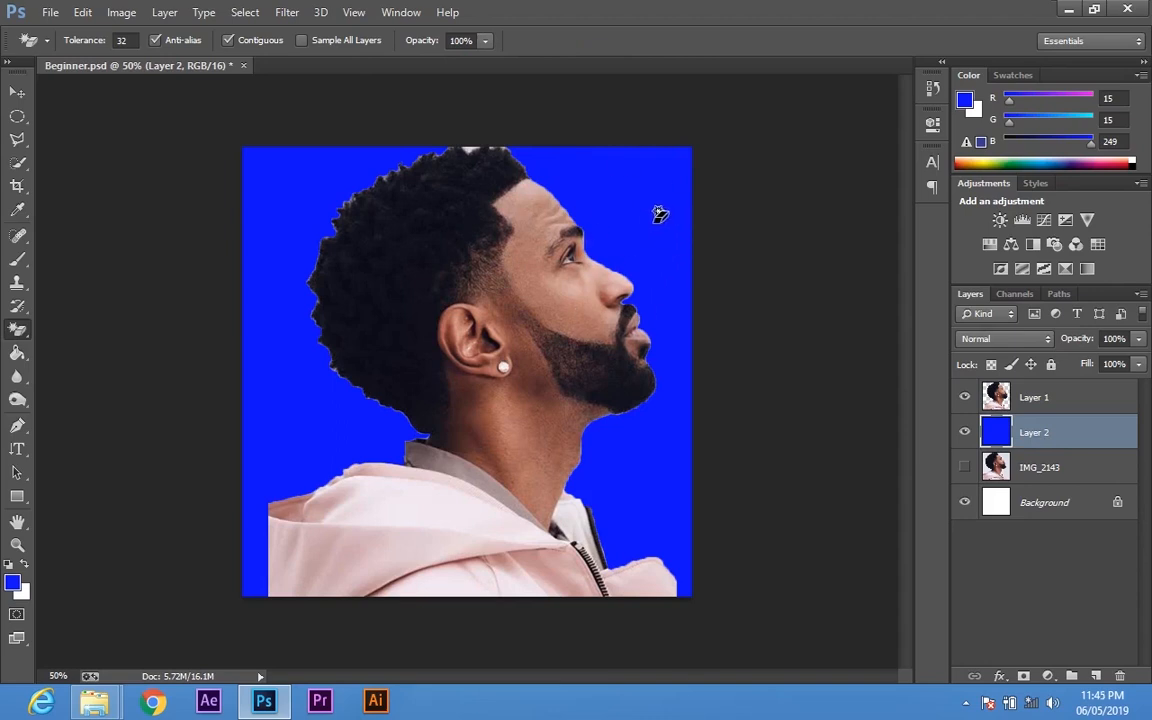
click(554, 199)
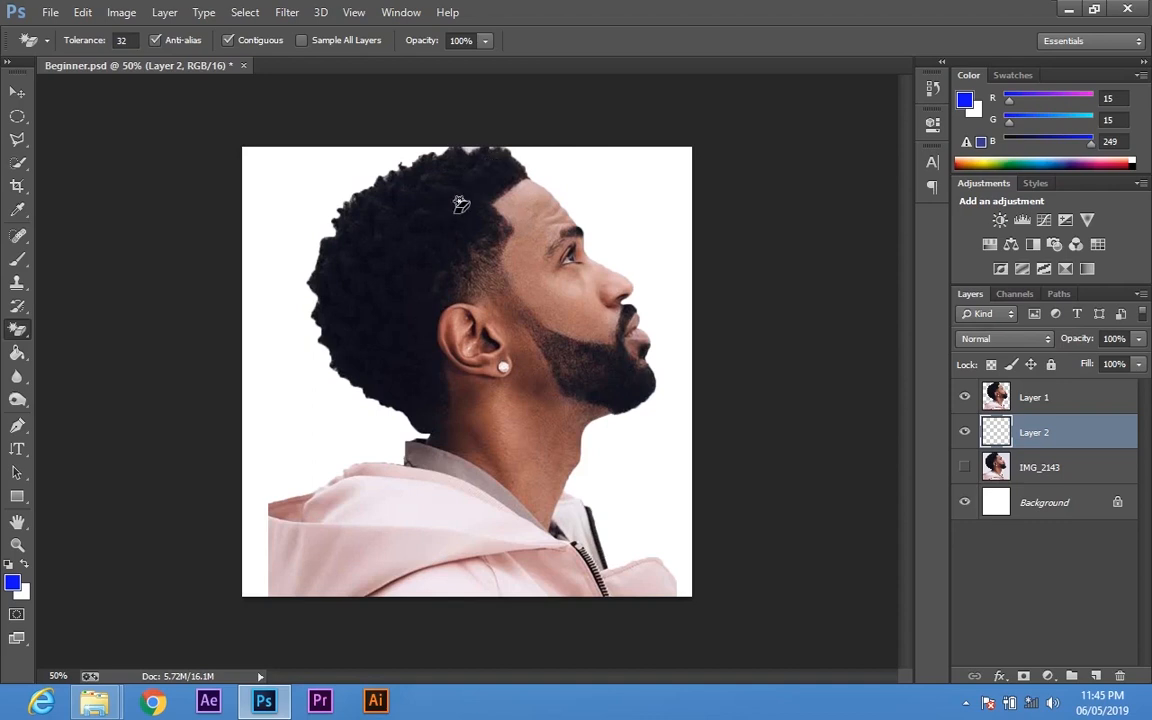
Erase the dark hair and the facial skin from Layer 1 with the Magic Eraser
click(1109, 402)
click(390, 241)
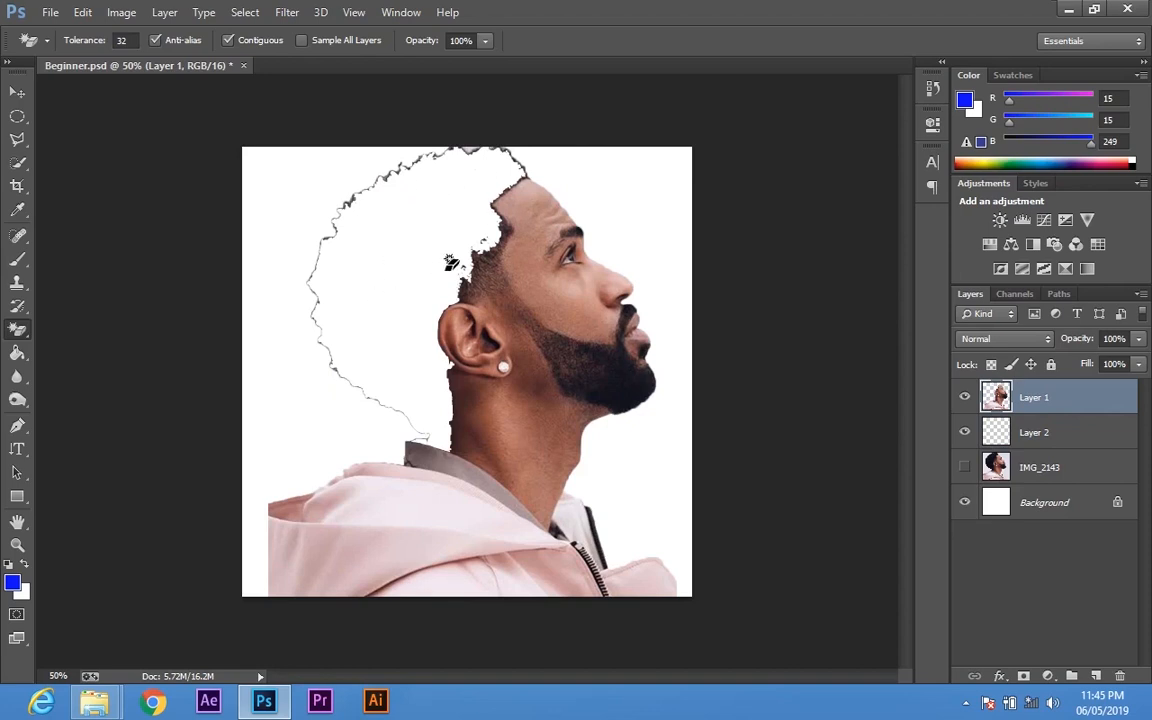
click(551, 207)
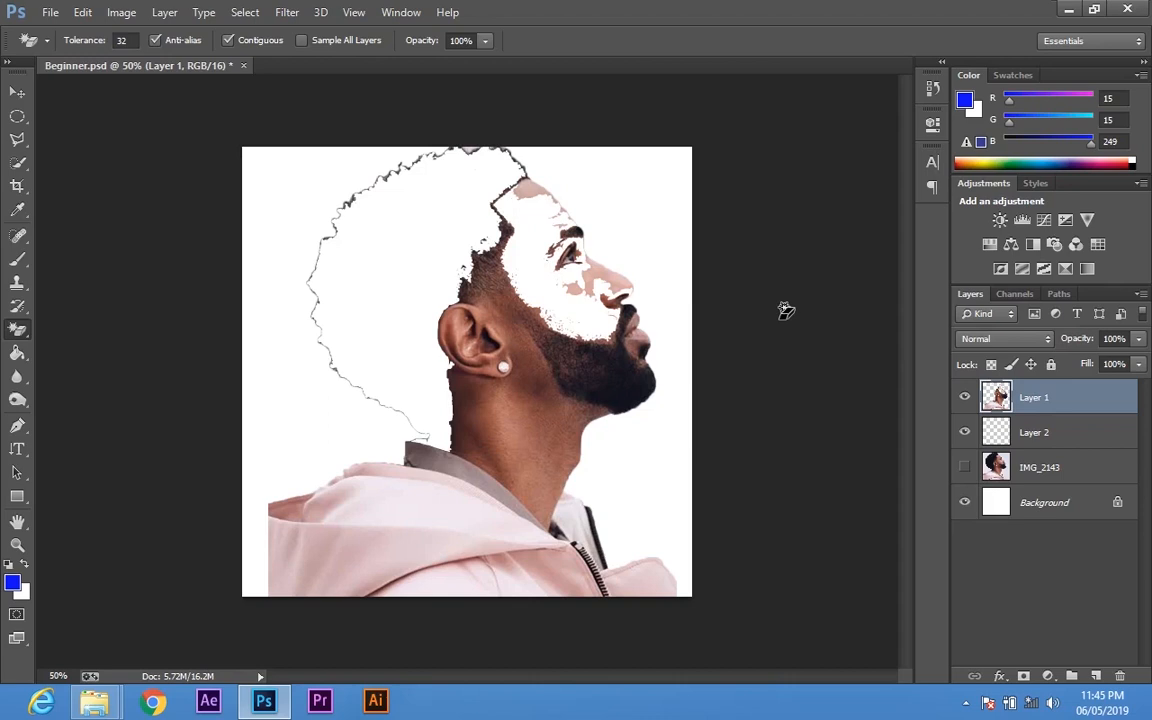
Undo the Magic Eraser edits, the blue fill and the addition of Layer 2
key(ctrl+alt+z)
key(ctrl+alt+z)
key(ctrl+alt+z)
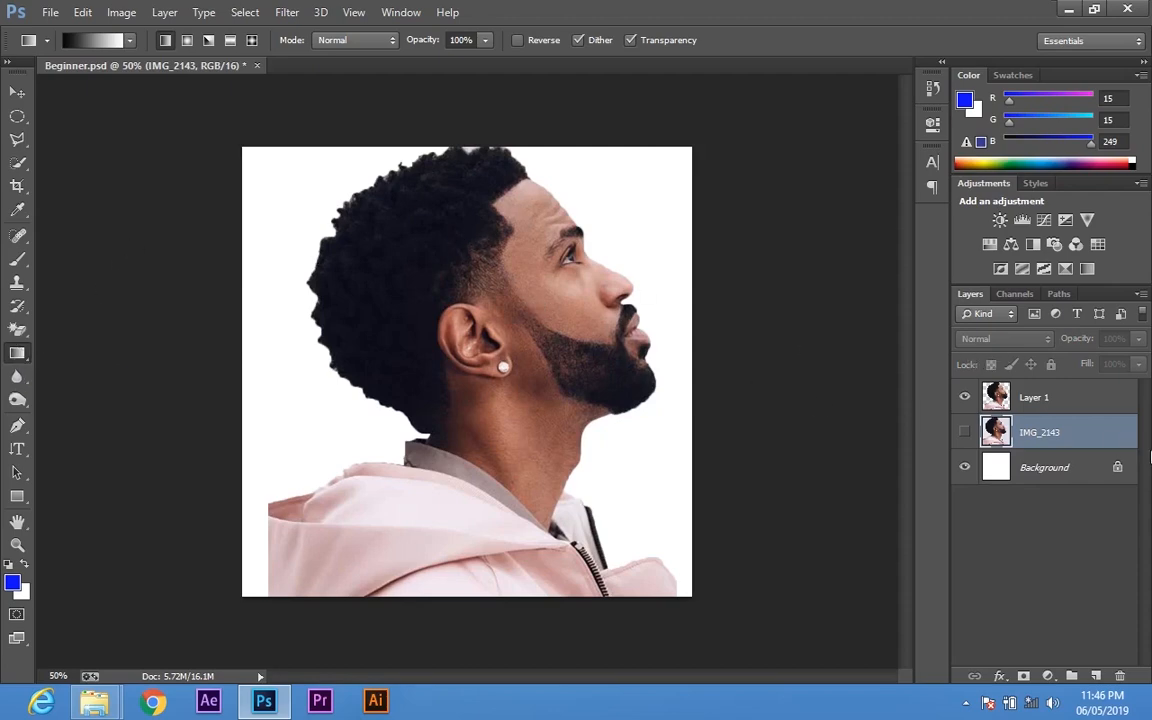
Add a new layer above IMG_2143 and fill it from the canvas top to its bottom with the Black, White linear gradient
click(1044, 470)
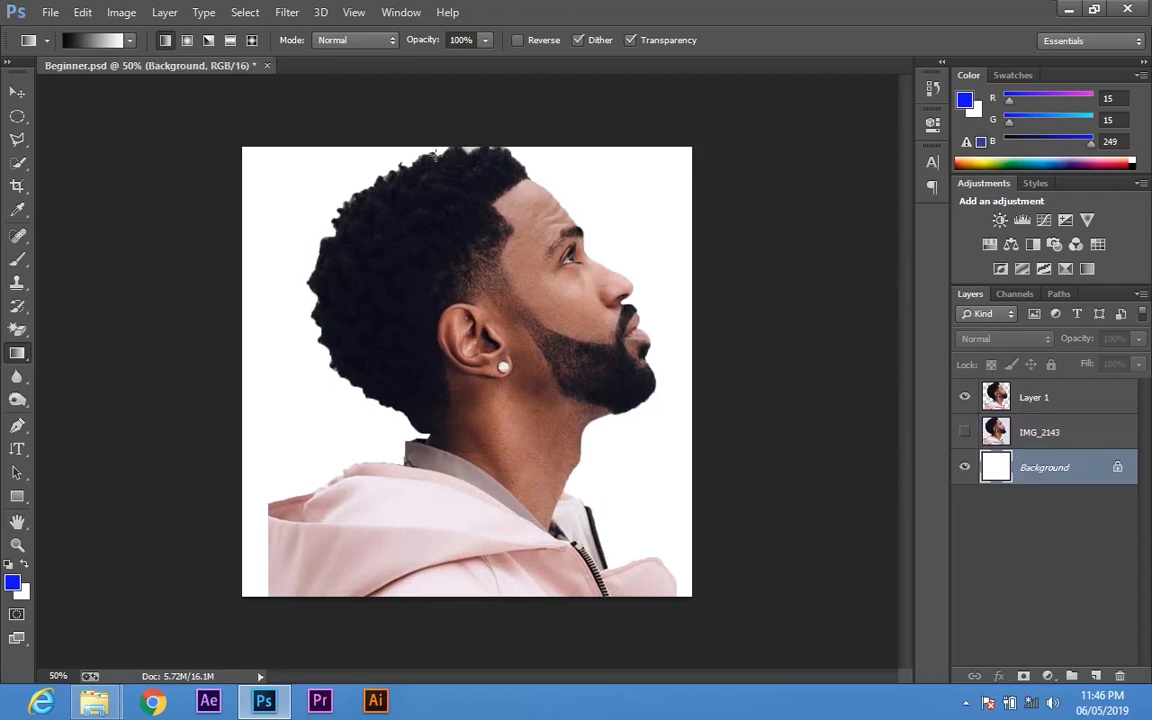
click(1078, 432)
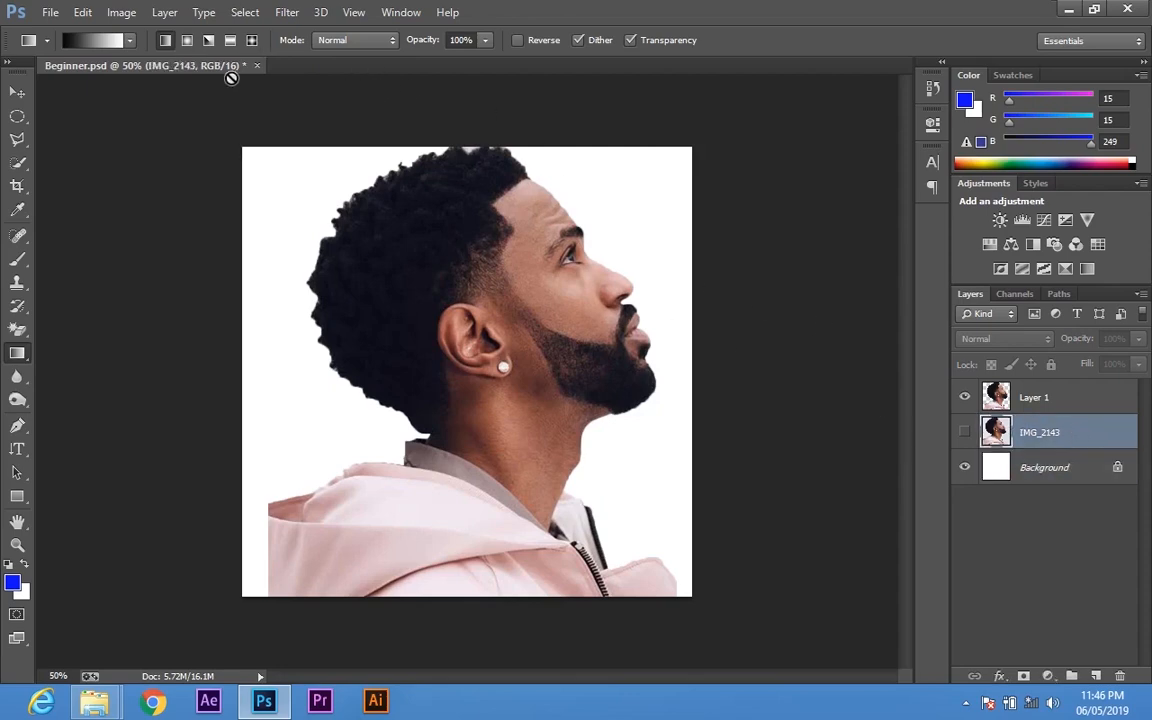
right_click(22, 357)
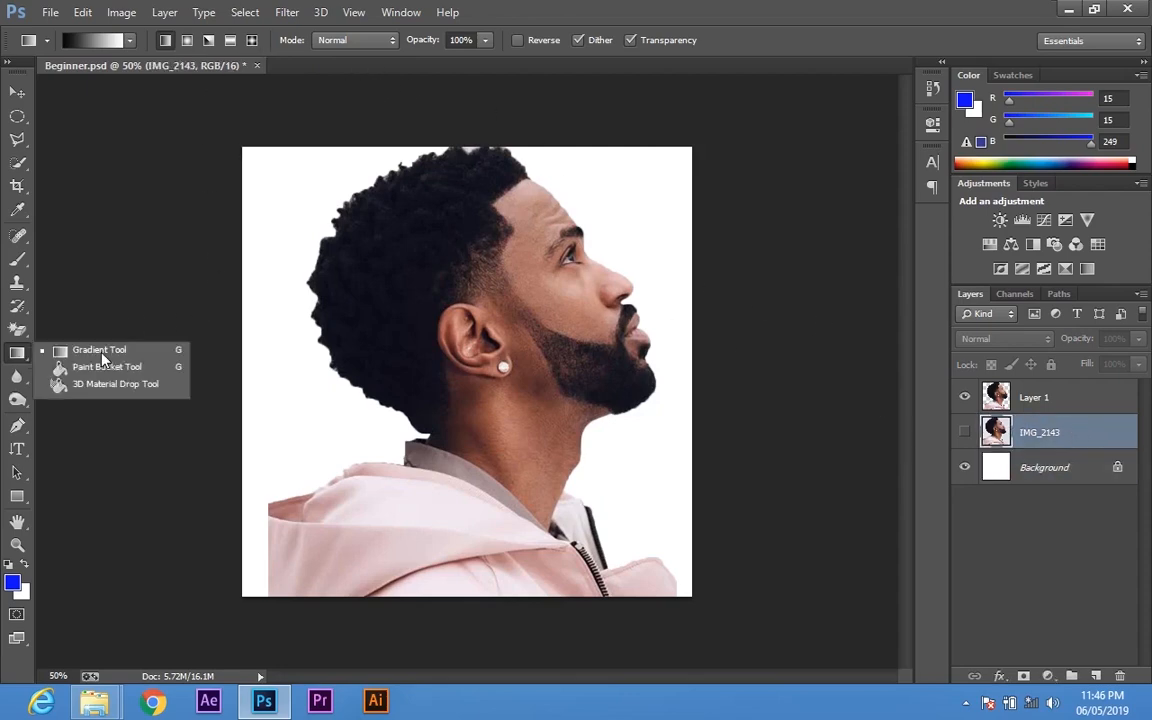
click(101, 352)
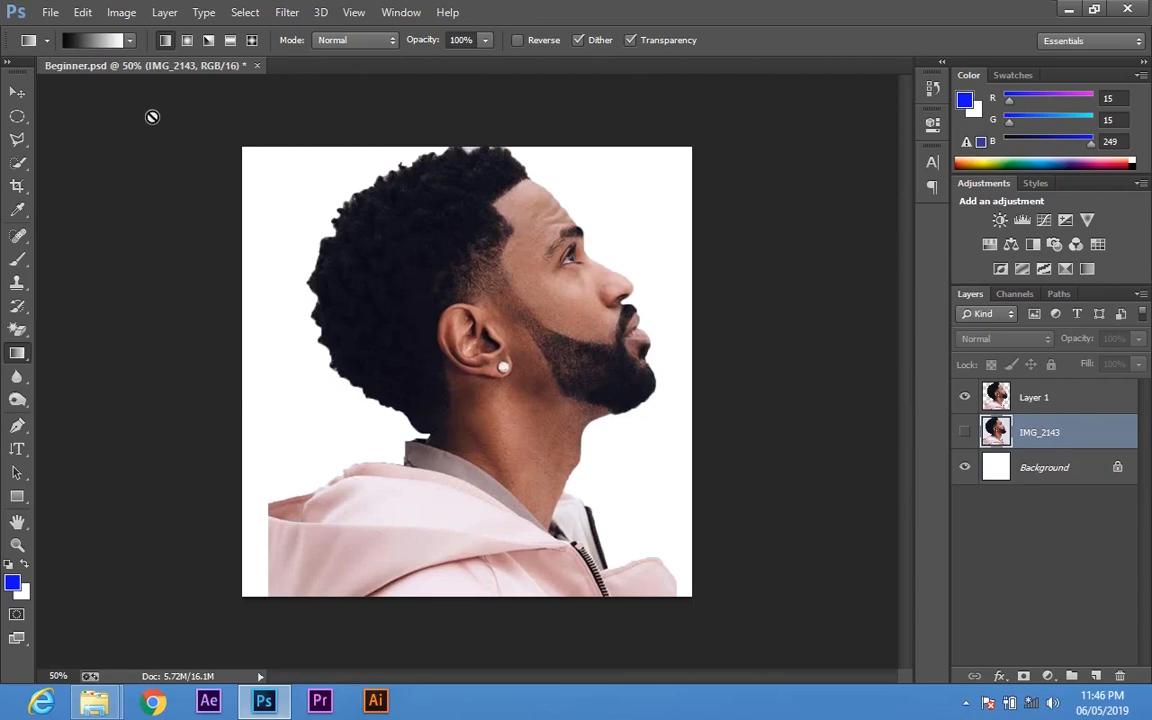
click(88, 45)
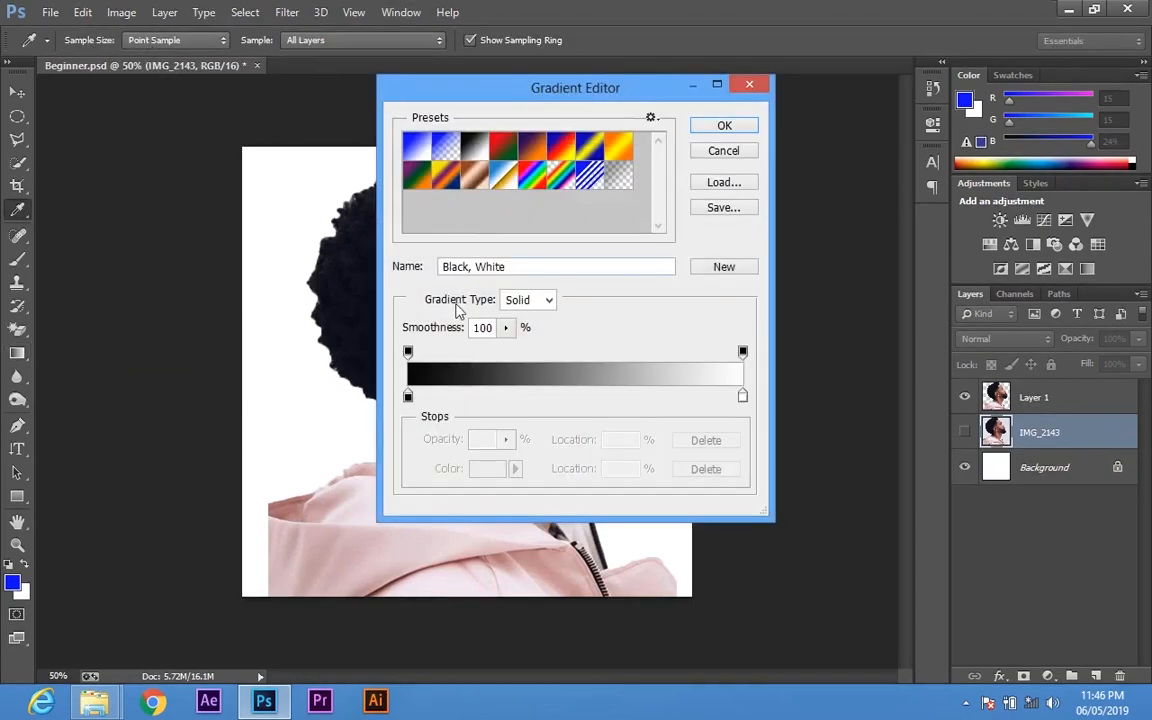
click(716, 151)
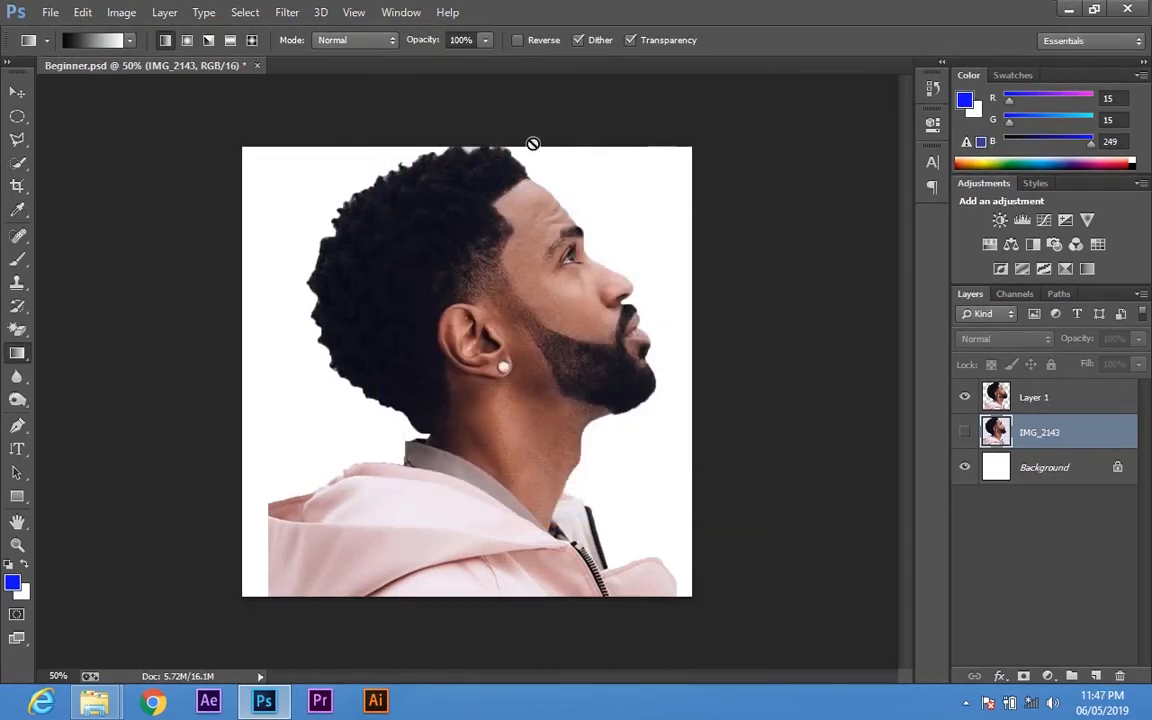
click(1096, 676)
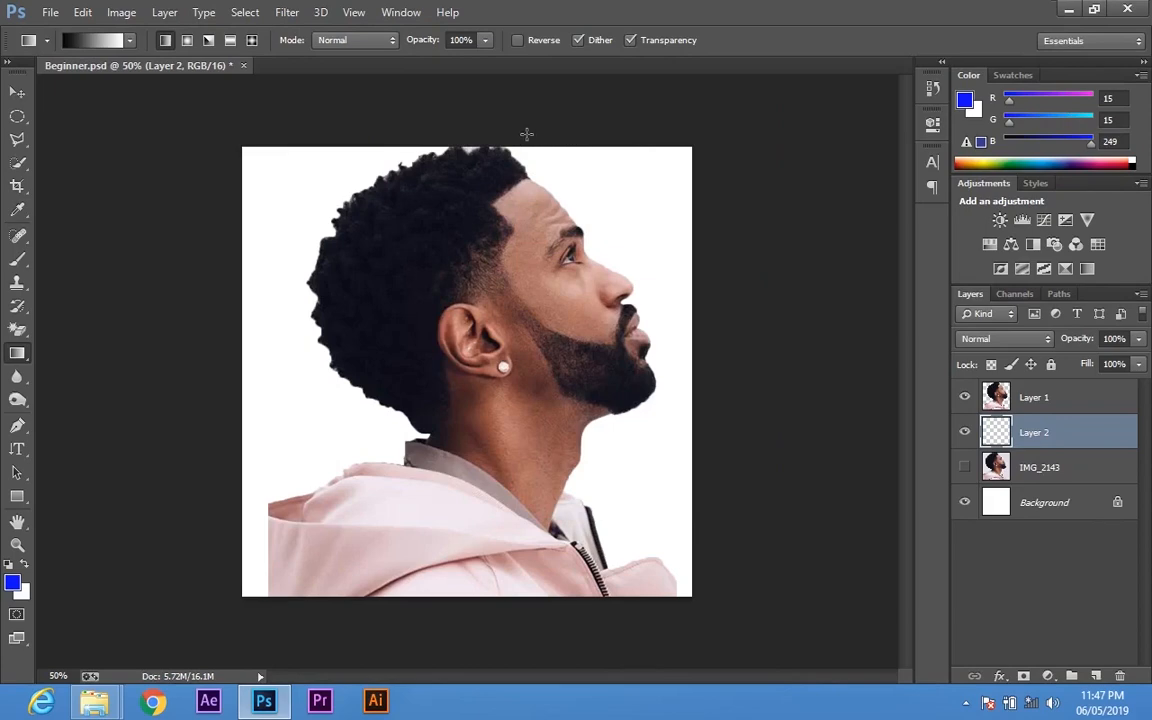
drag(535, 128, 542, 618)
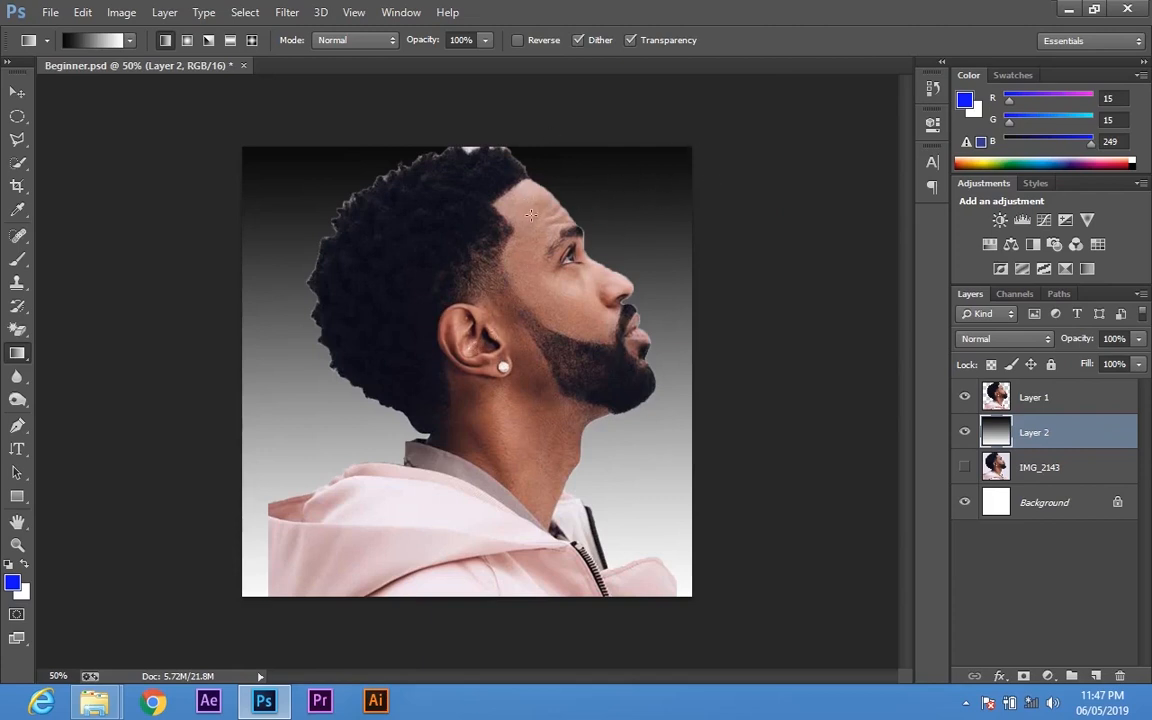
Fill Layer 2 from the canvas top to its bottom with the Orange, Yellow, Orange linear gradient
click(85, 42)
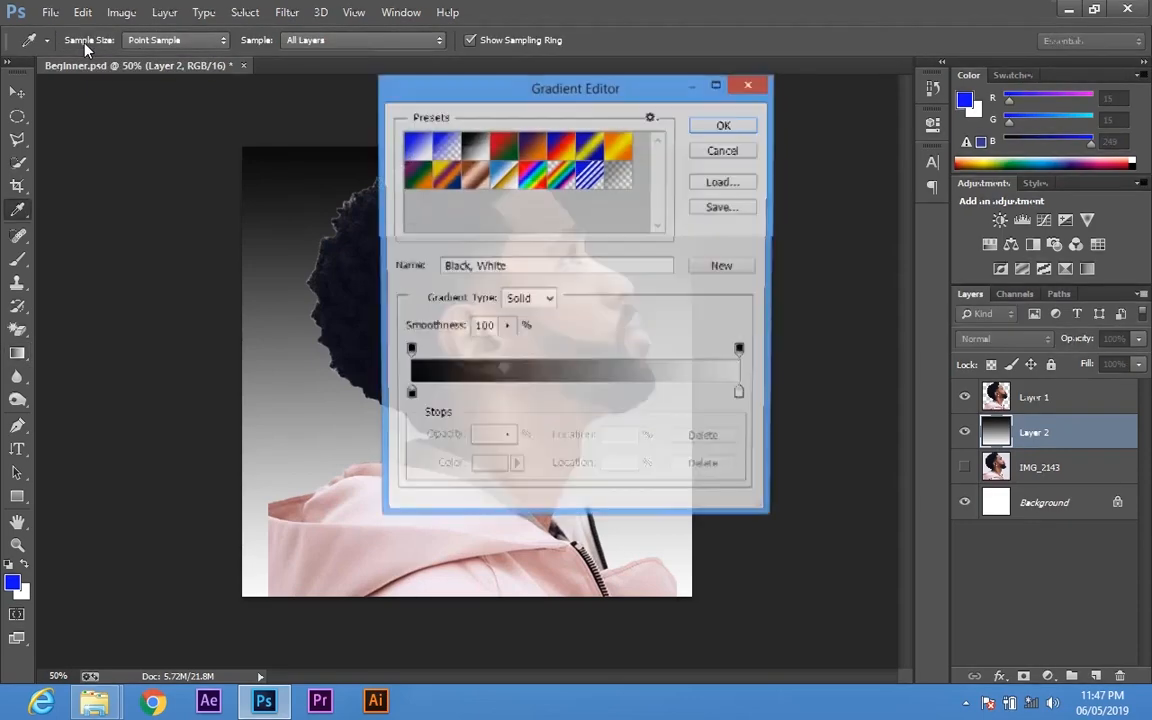
click(618, 147)
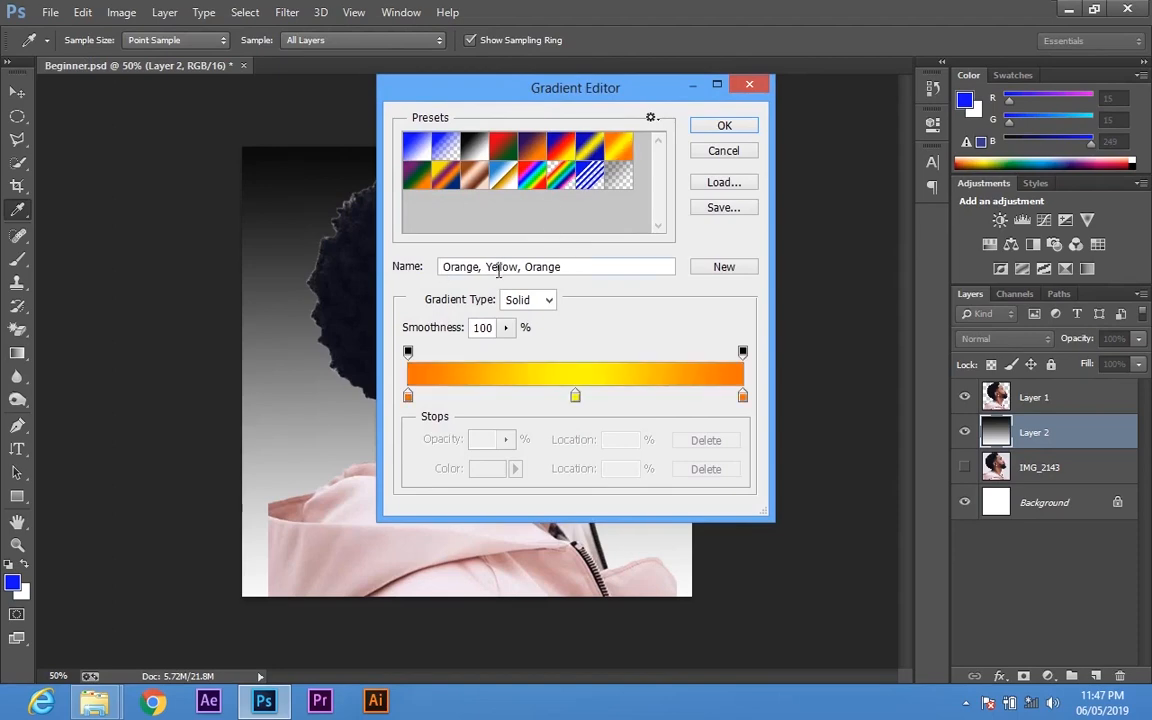
click(720, 130)
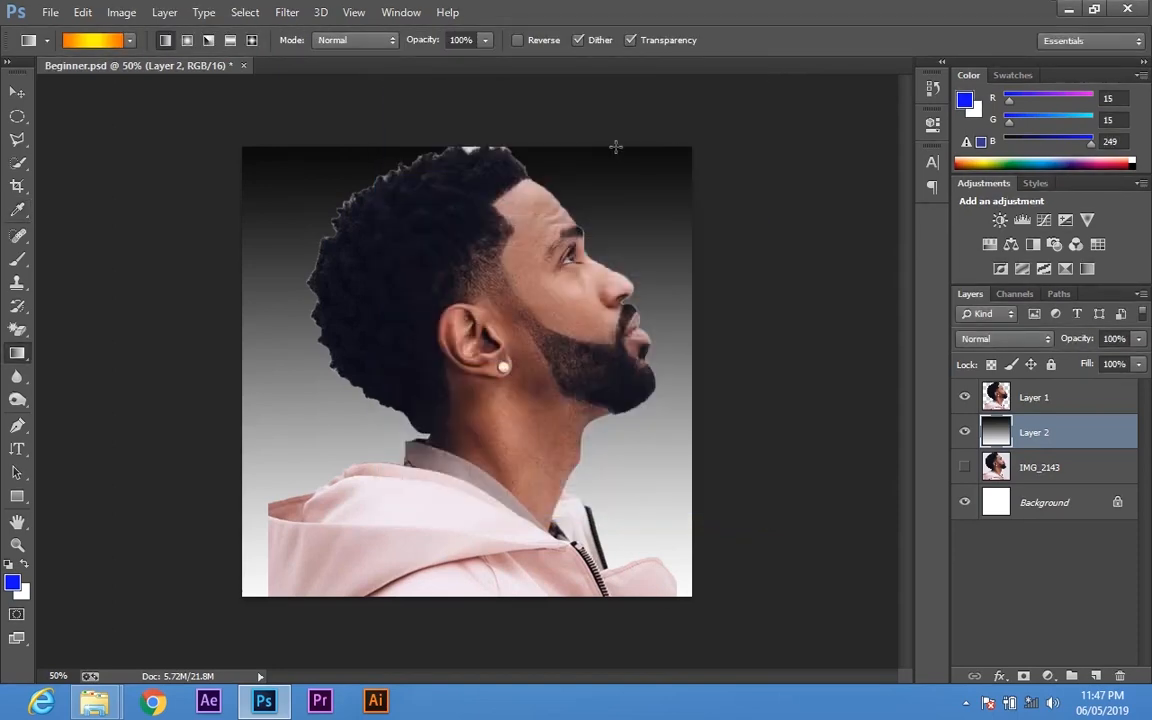
drag(597, 131, 592, 625)
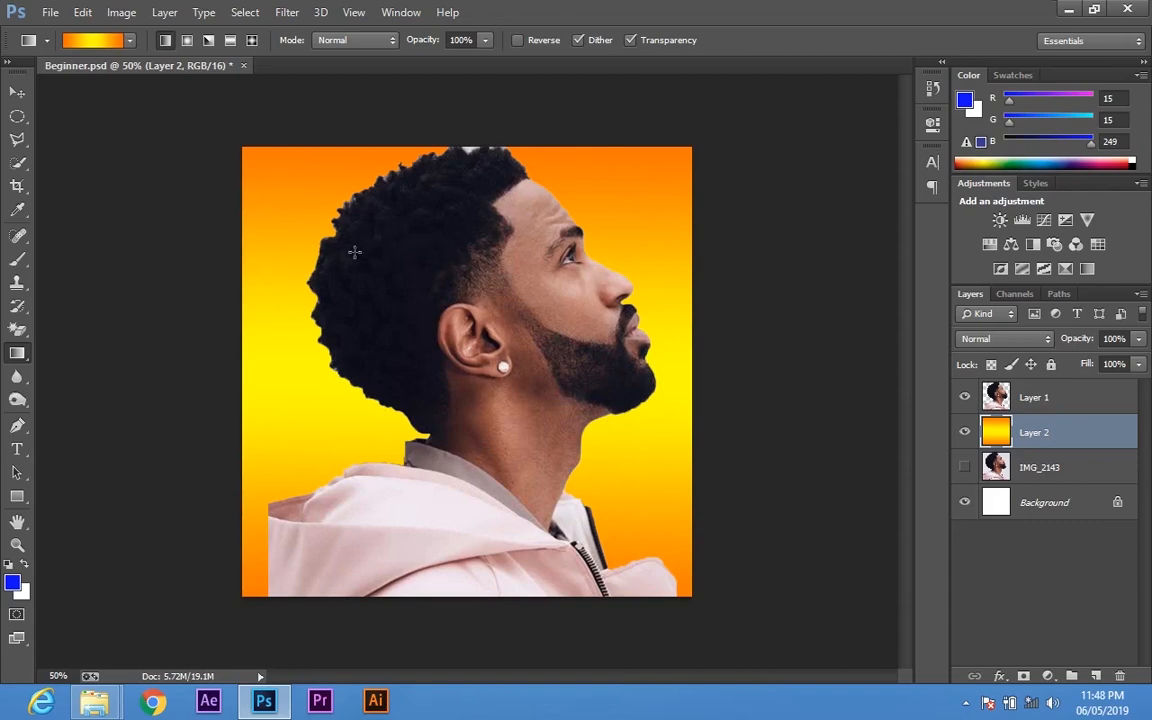
Switch to the Paint Bucket and set the foreground colour to green #0ff940
right_click(18, 354)
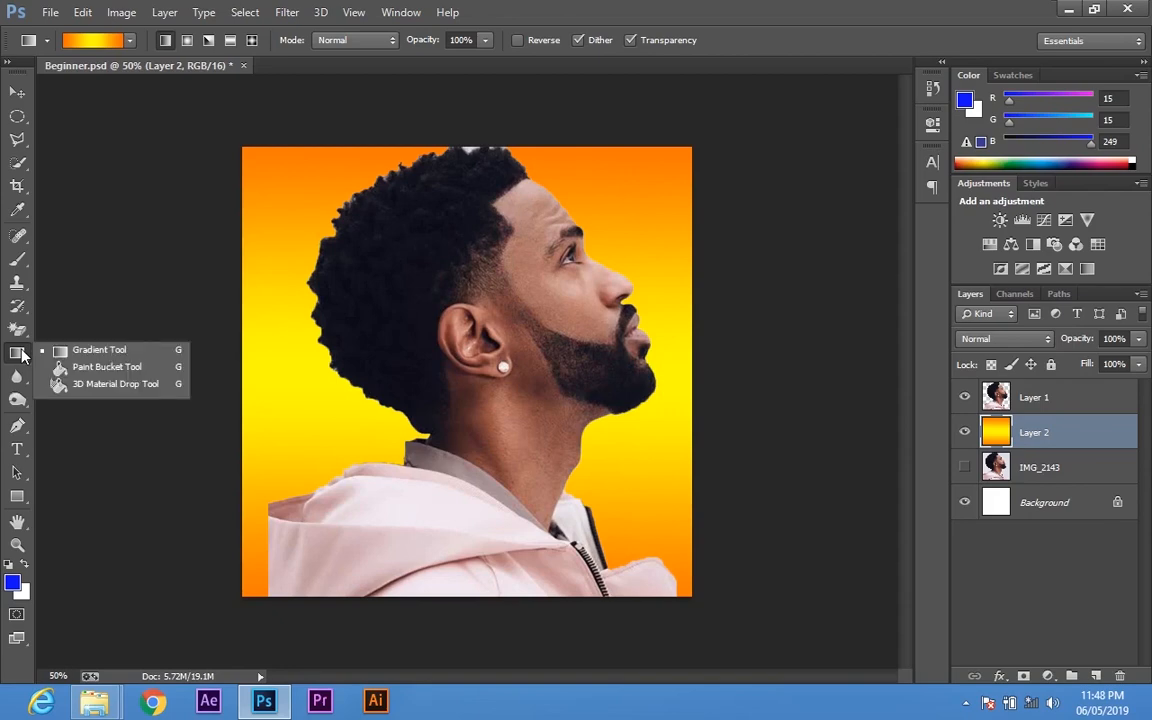
click(93, 368)
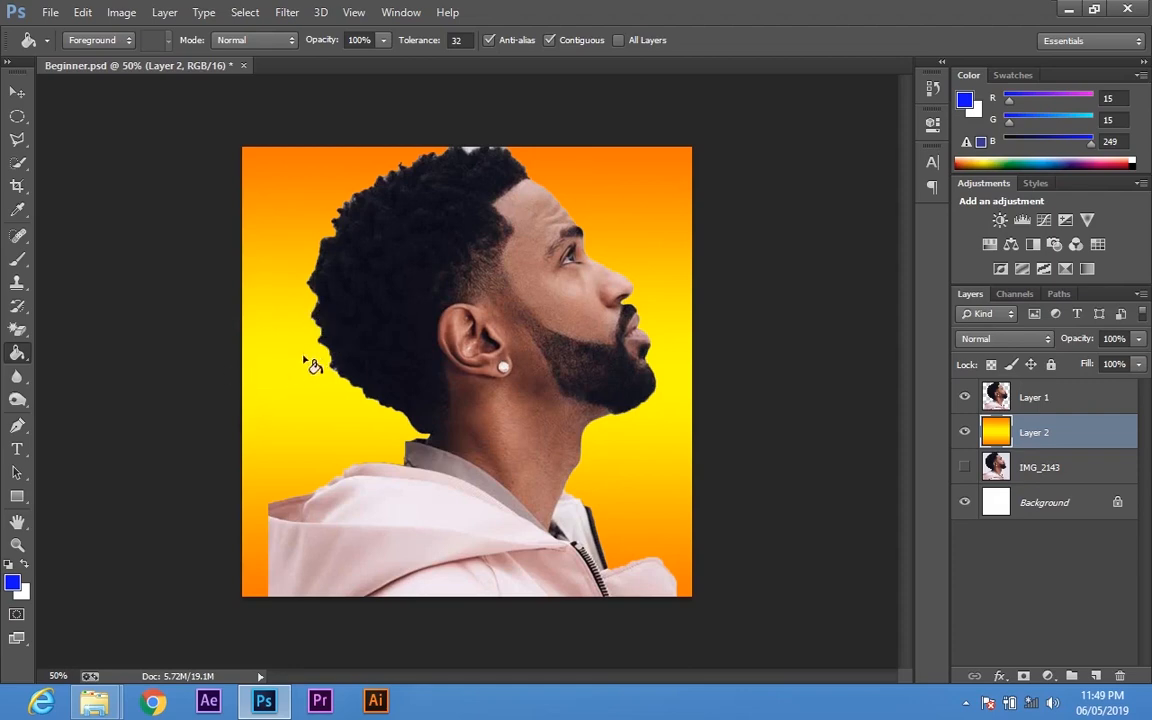
click(12, 583)
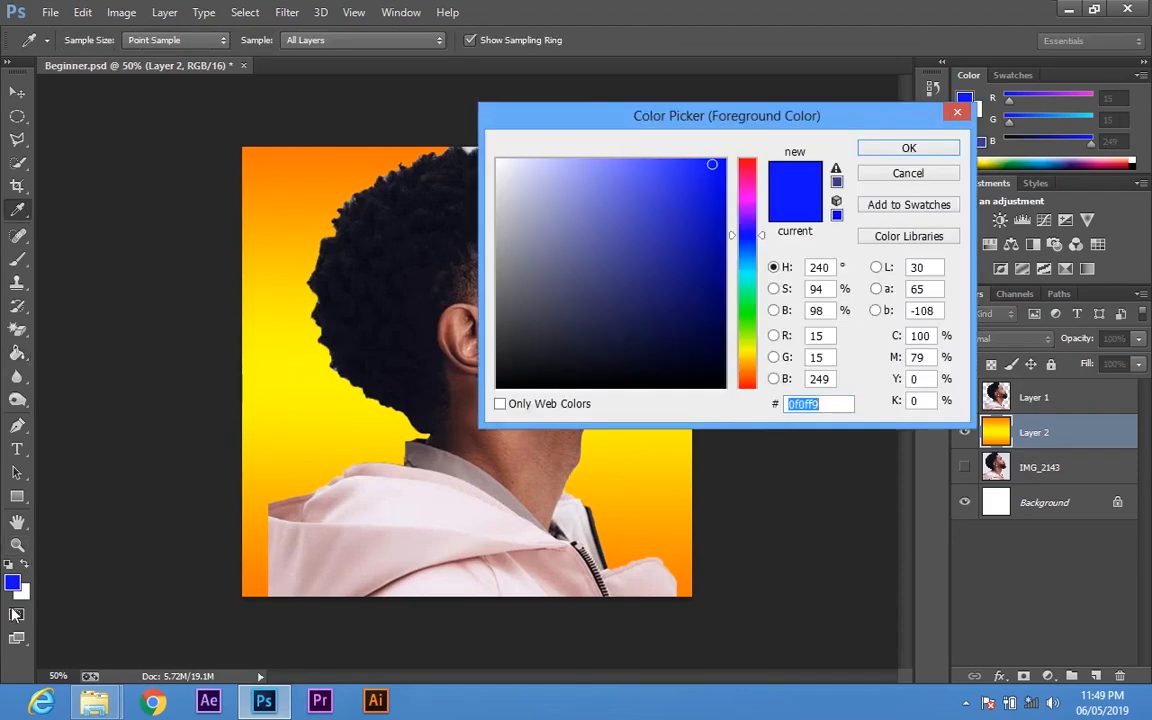
click(750, 303)
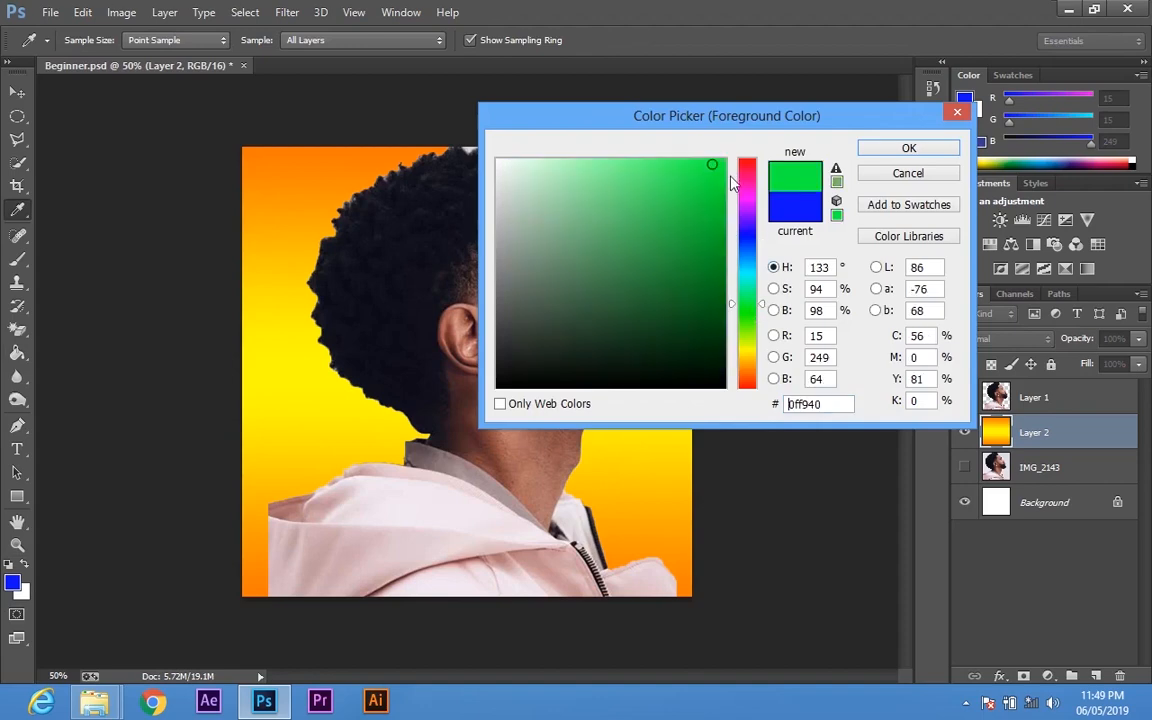
click(905, 149)
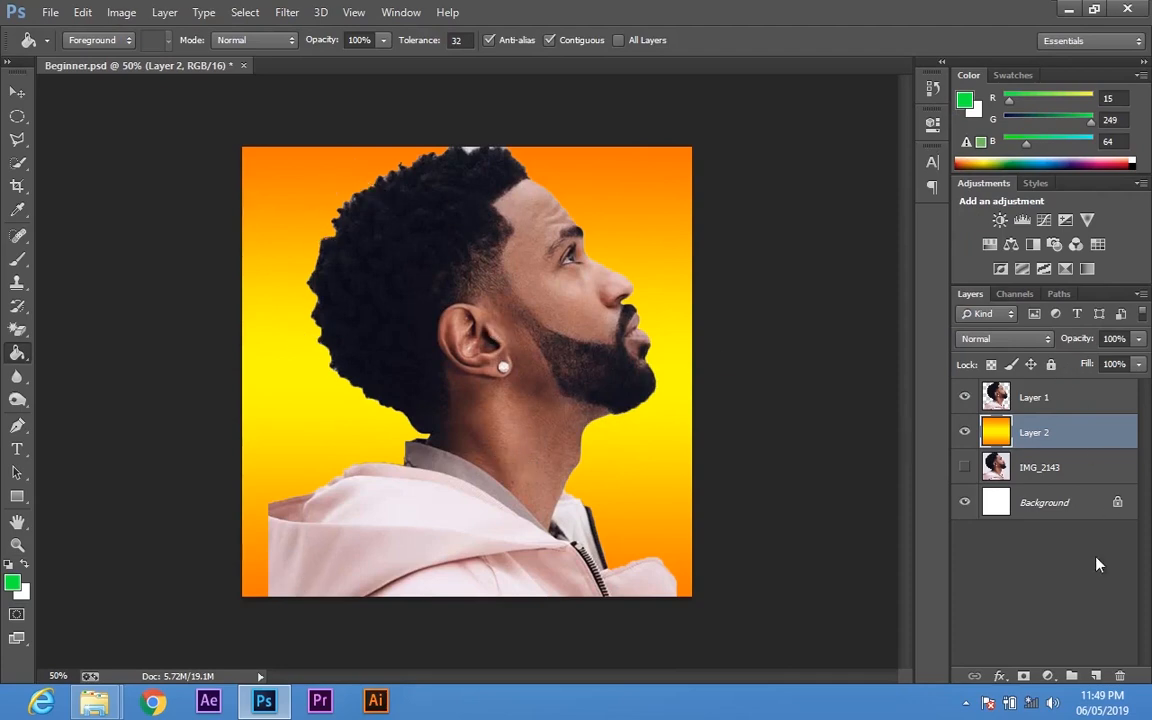
Try a green Paint Bucket fill on a new layer above Layer 2, and undo both the fill and the layer
click(1098, 675)
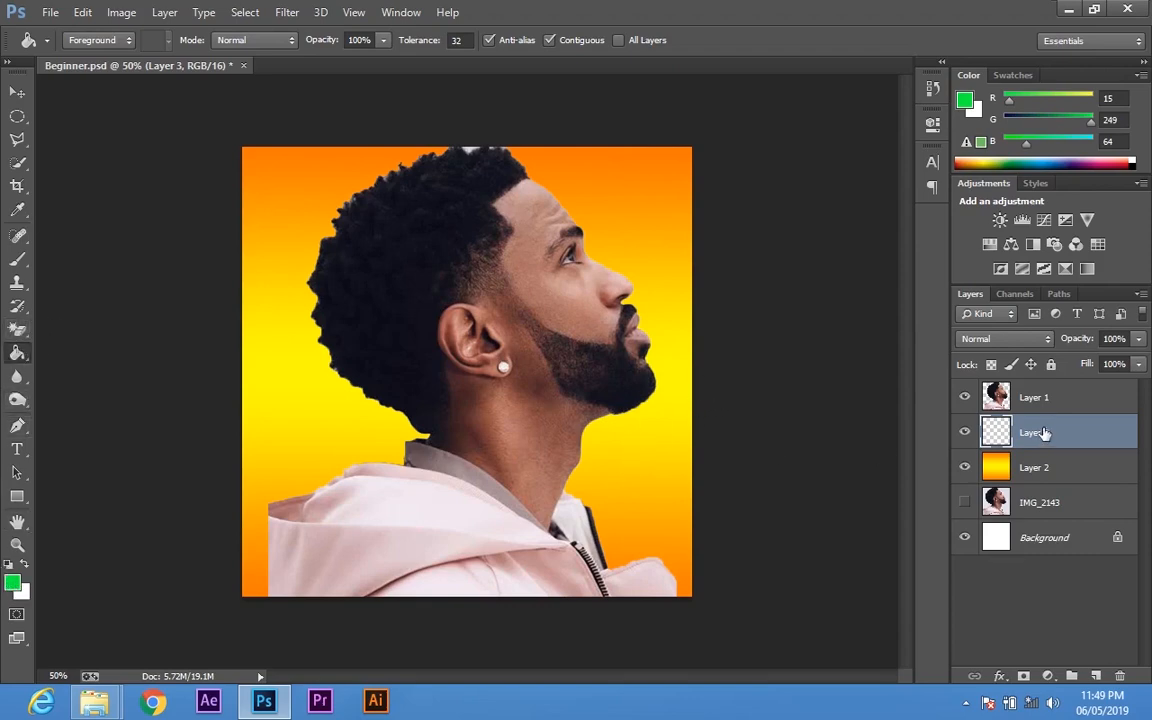
click(659, 430)
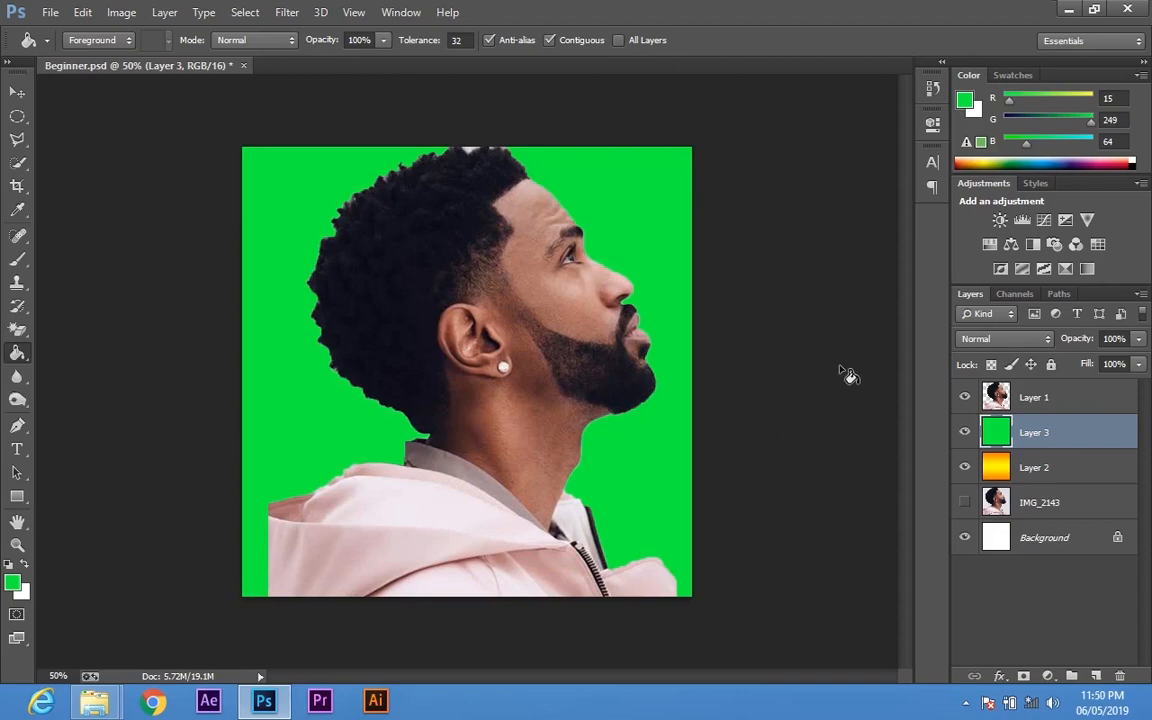
key(ctrl+z)
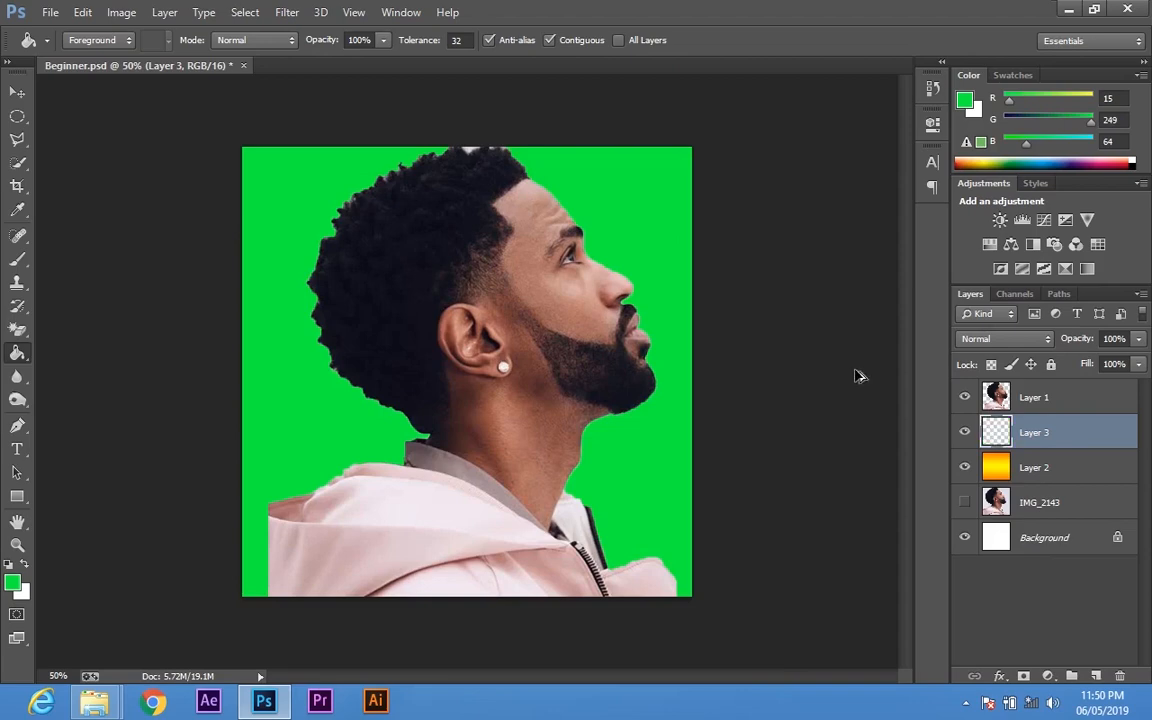
key(ctrl+alt+z)
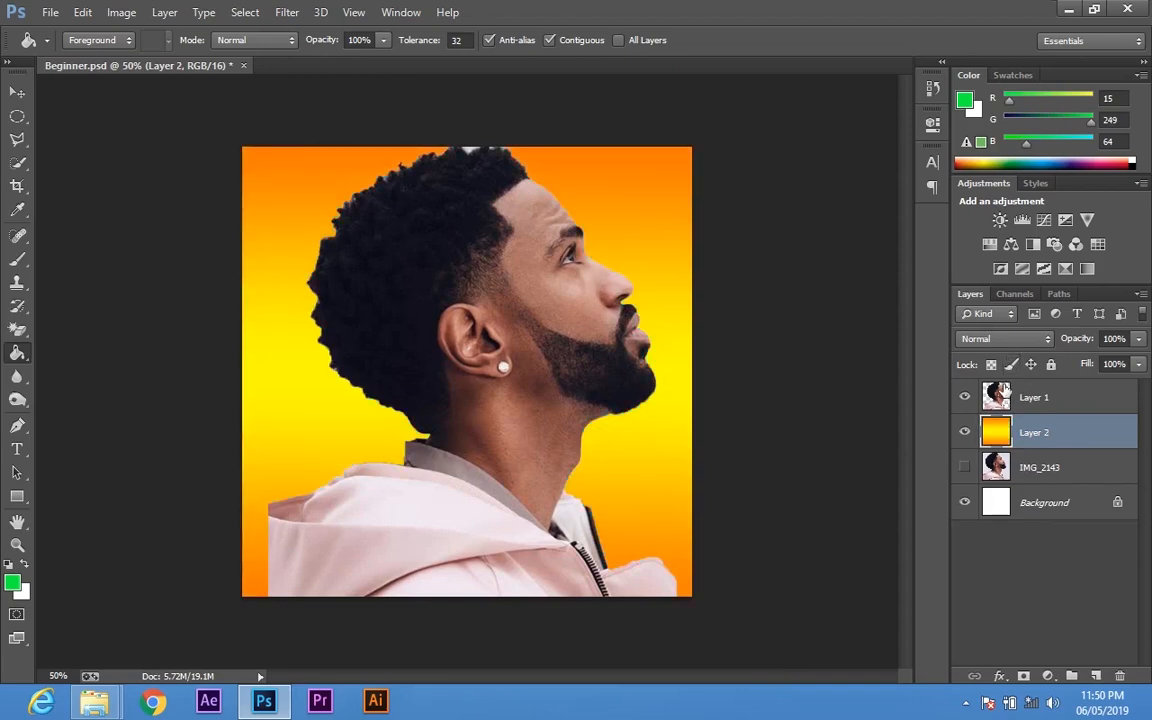
Hide Layer 2 and fill the Background layer with the green foreground colour
click(964, 432)
click(1060, 503)
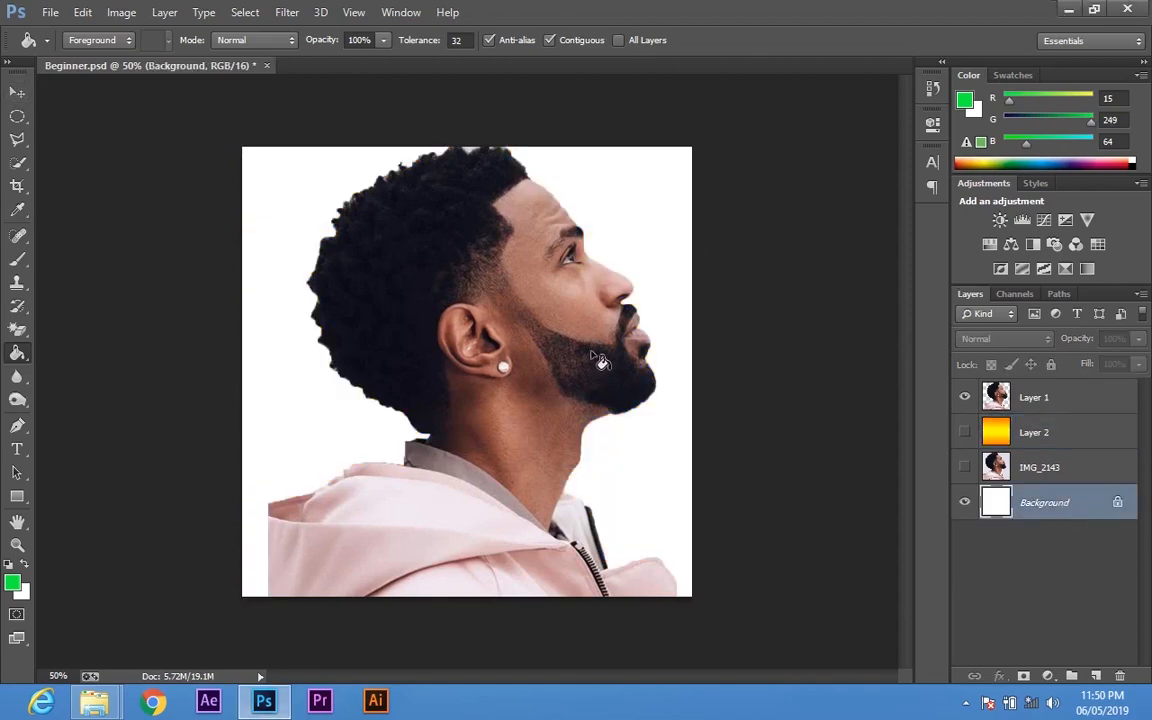
click(634, 230)
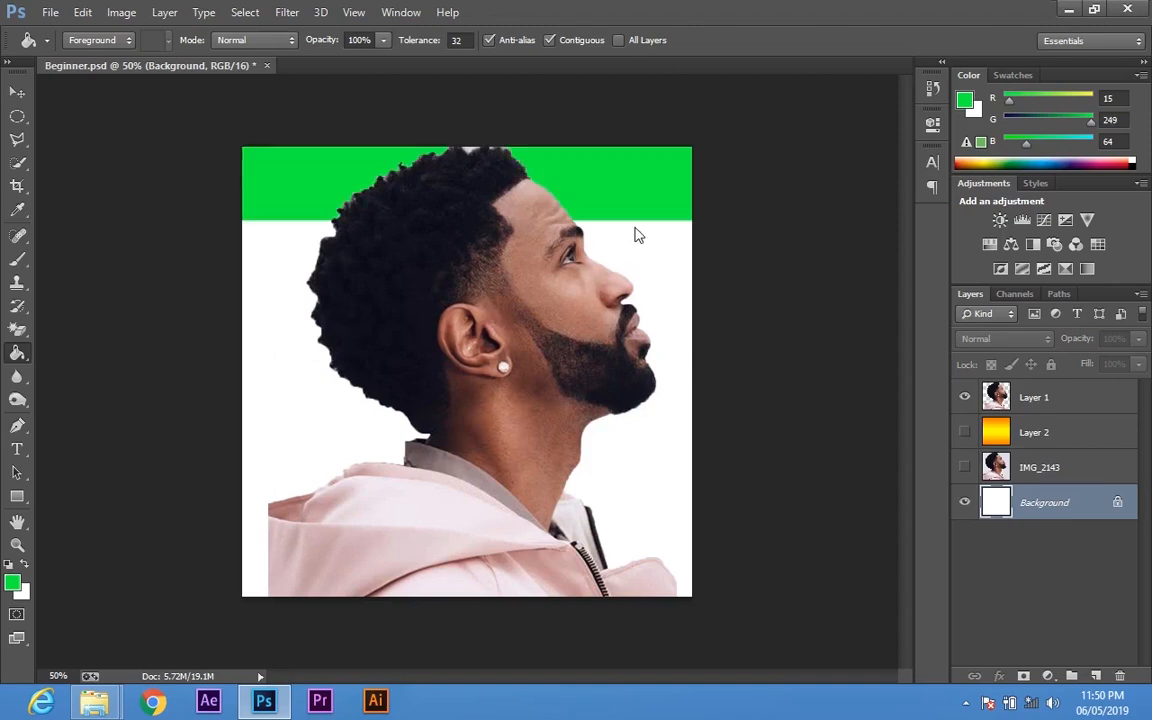
click(635, 232)
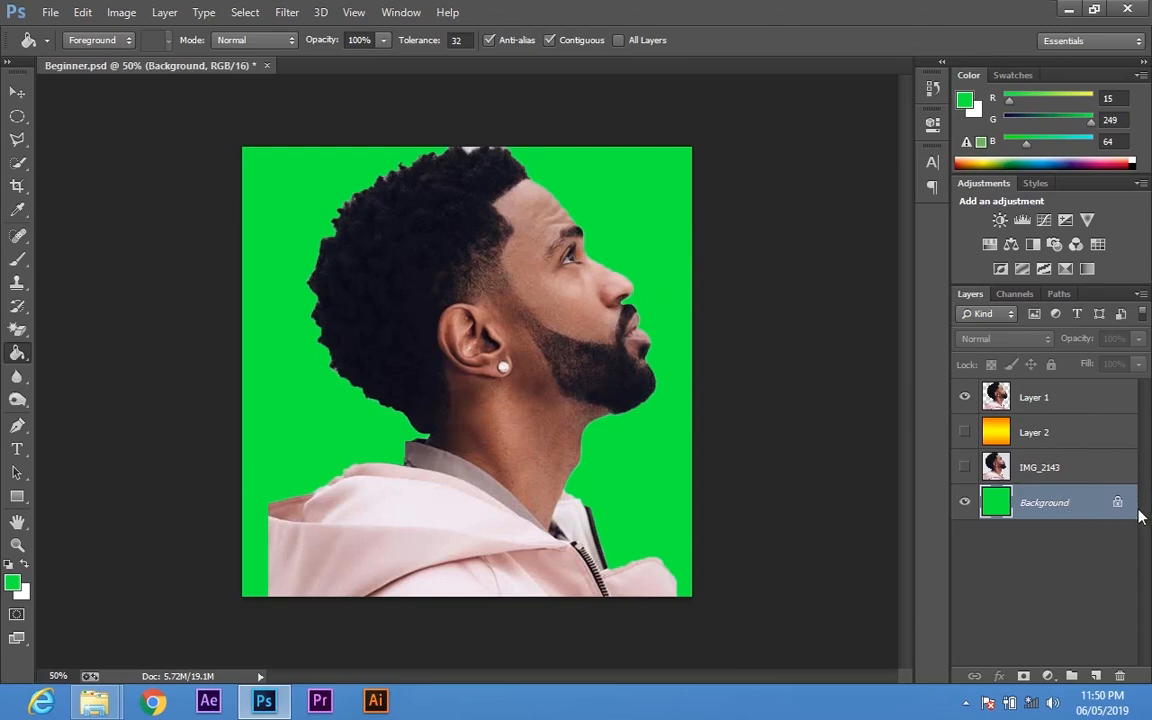
Blur the eye area of the portrait on Layer 1 with the Blur tool at size 150 and 50% strength
click(1040, 398)
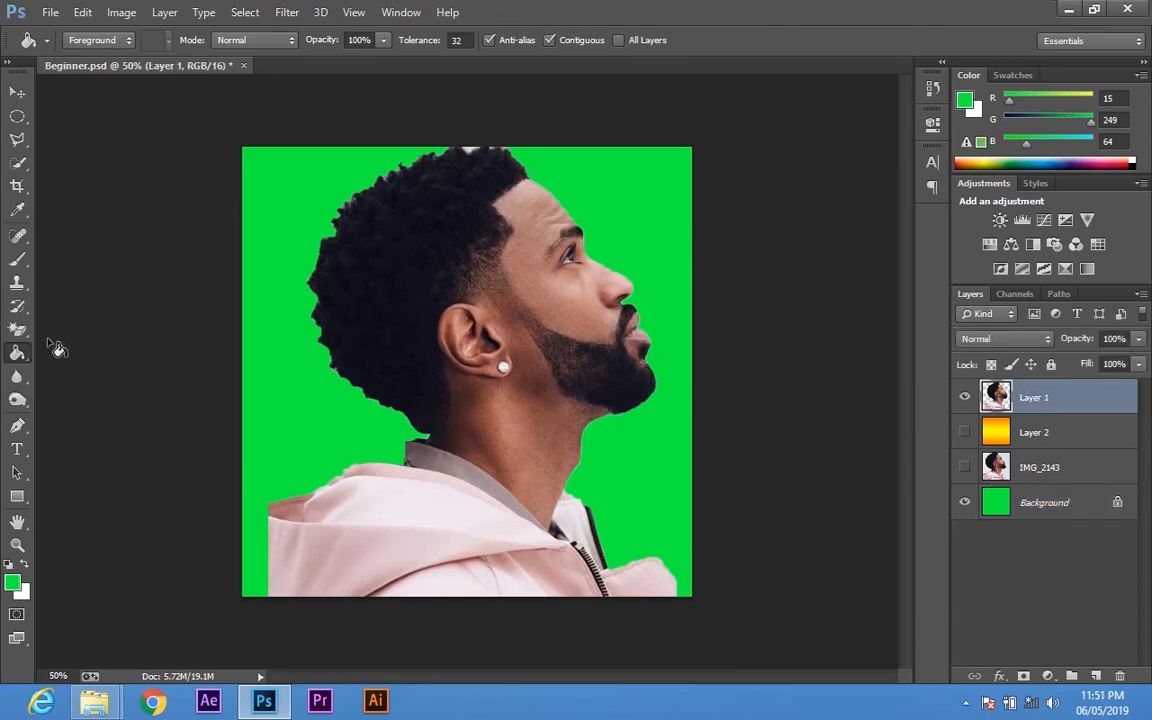
click(17, 376)
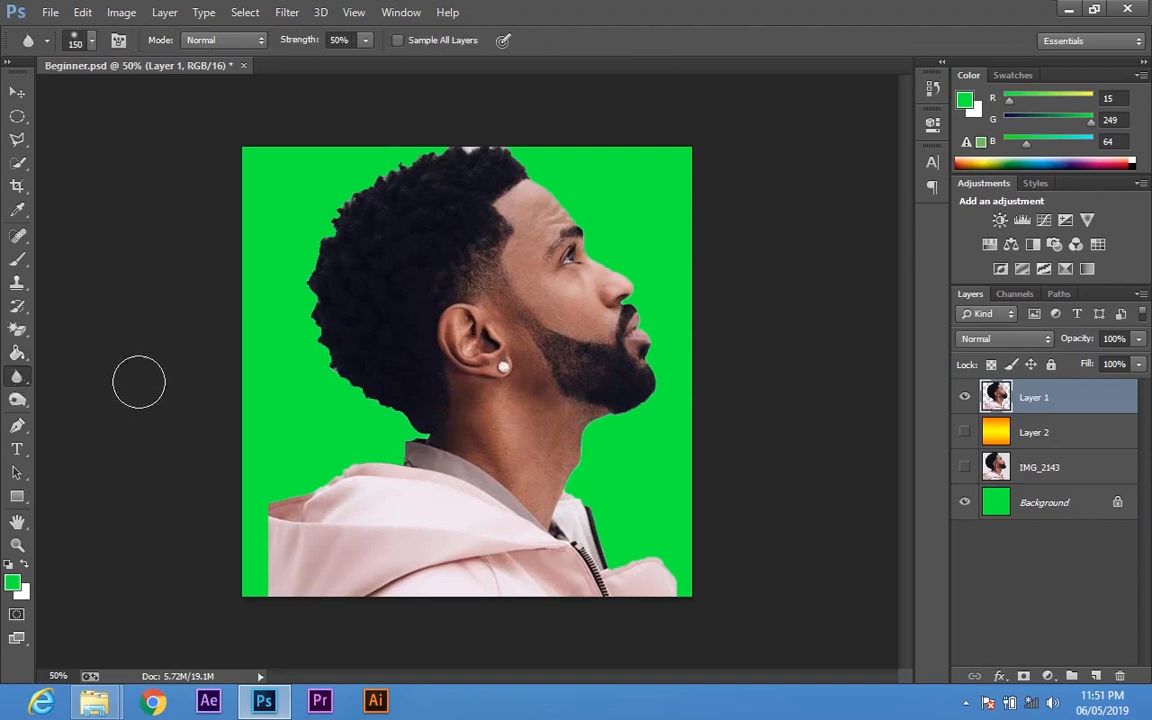
key(z)
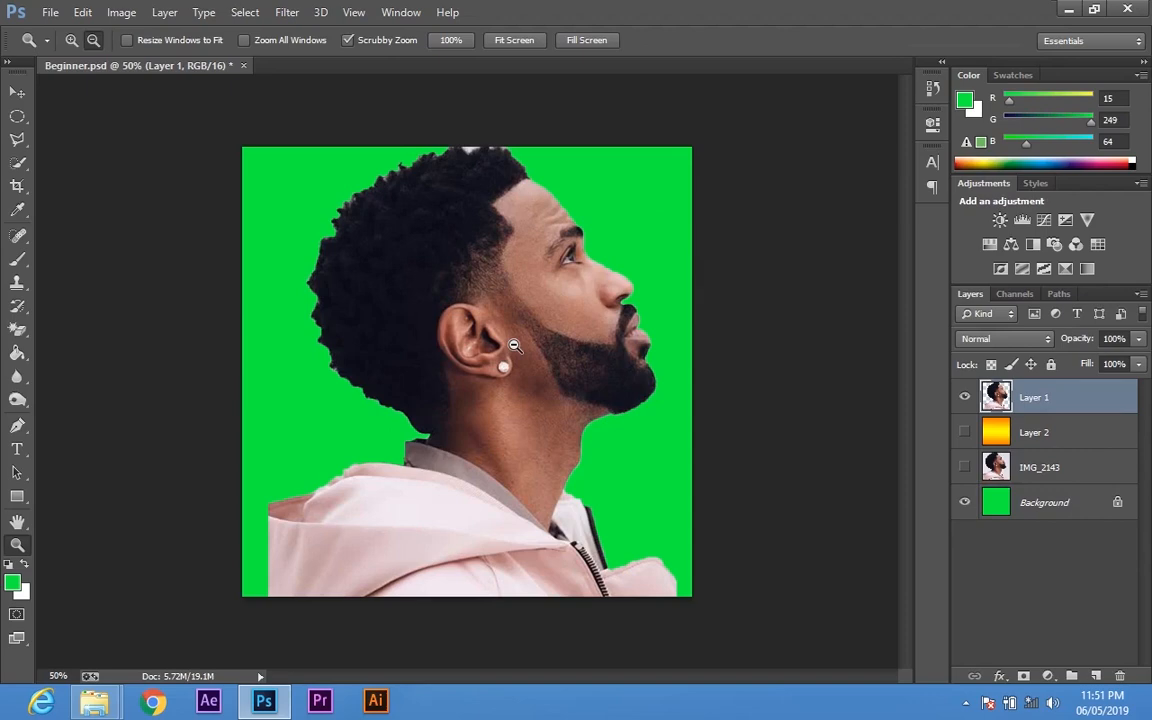
alt+click(513, 345)
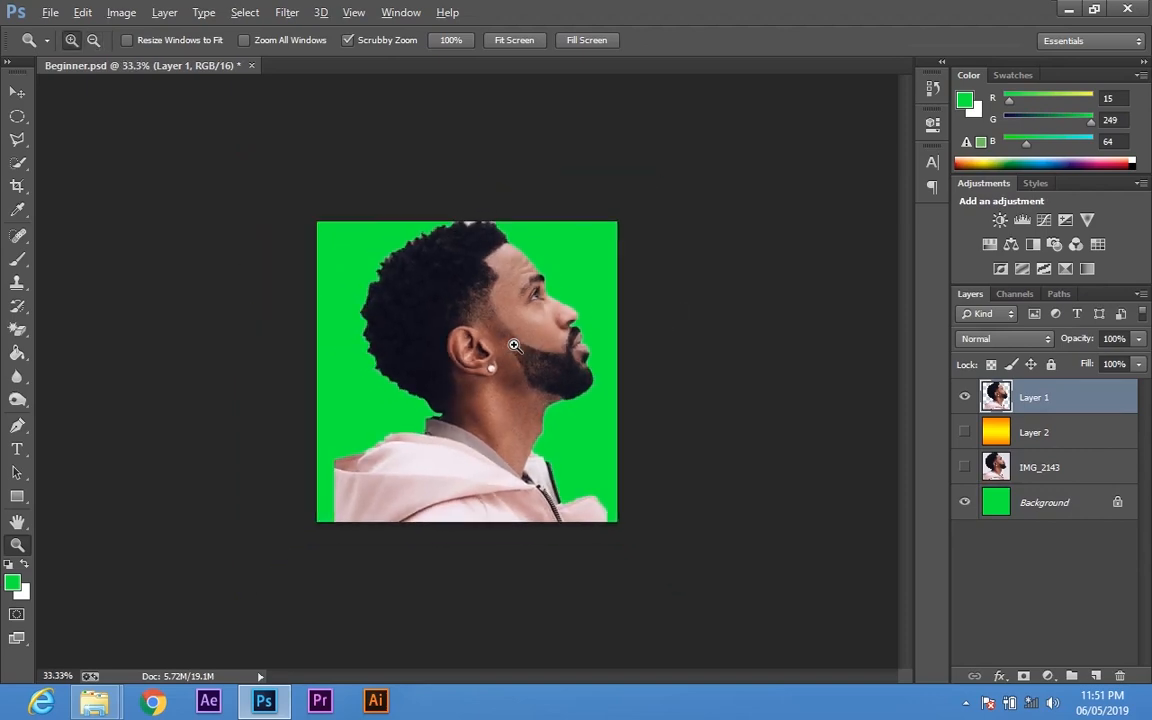
click(514, 345)
click(514, 345)
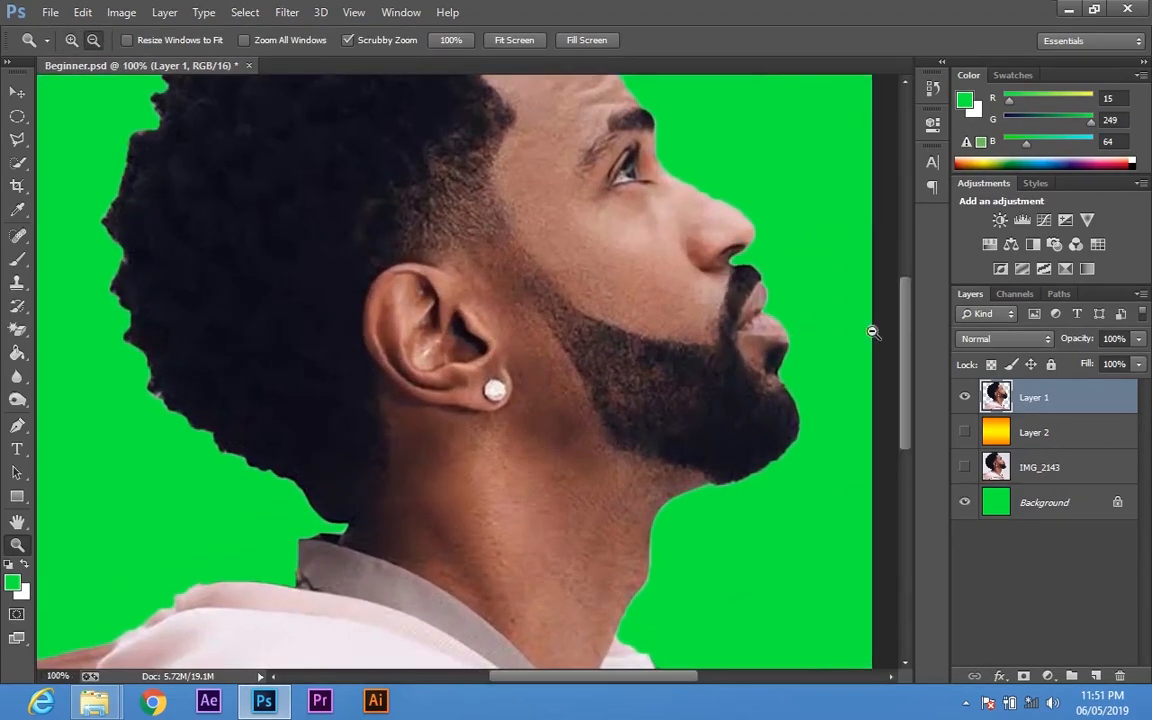
drag(904, 338, 904, 302)
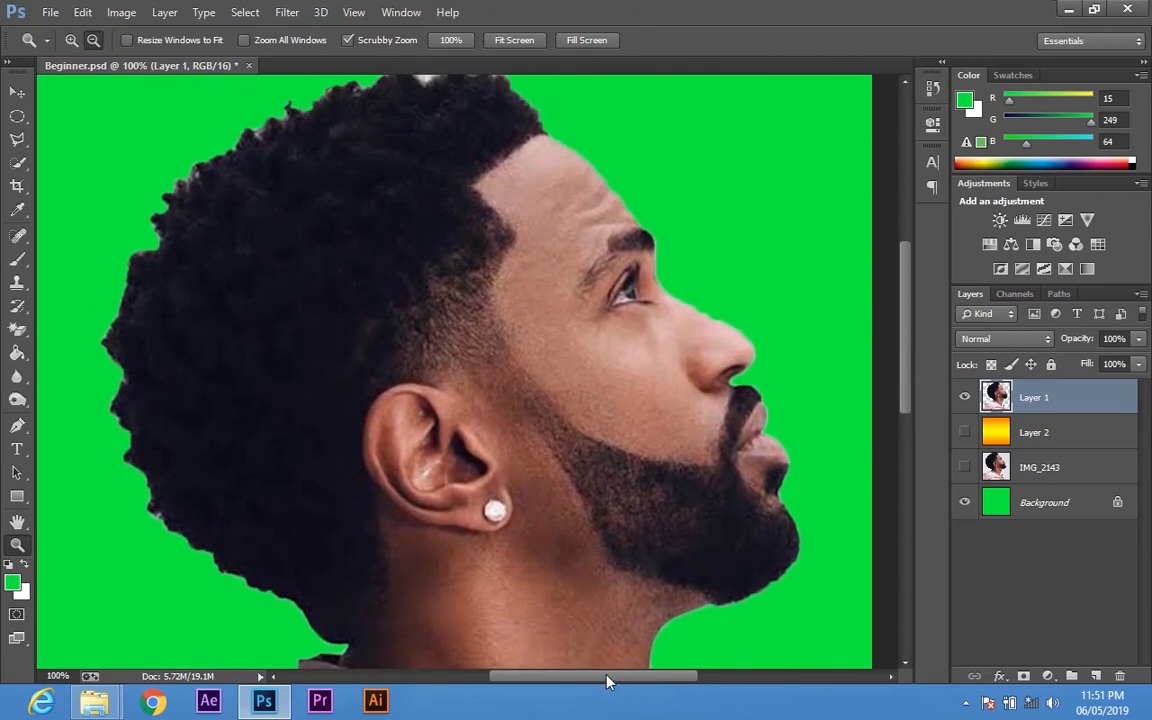
drag(607, 679, 631, 679)
key(b)
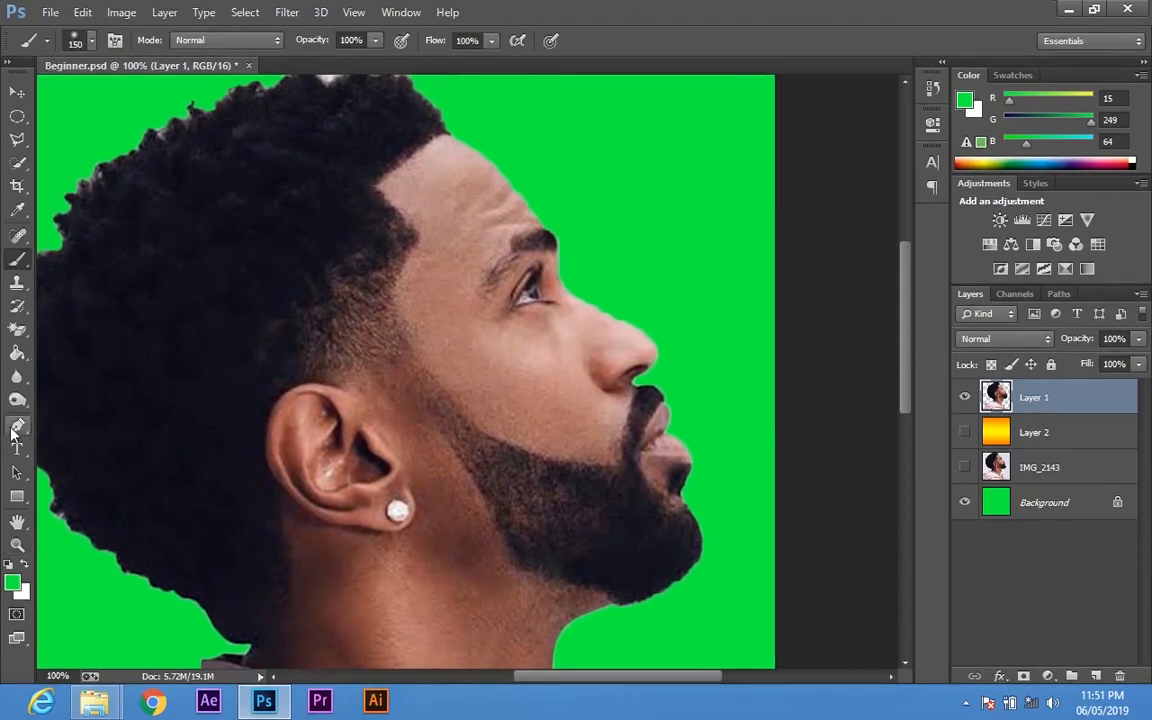
click(16, 398)
click(20, 378)
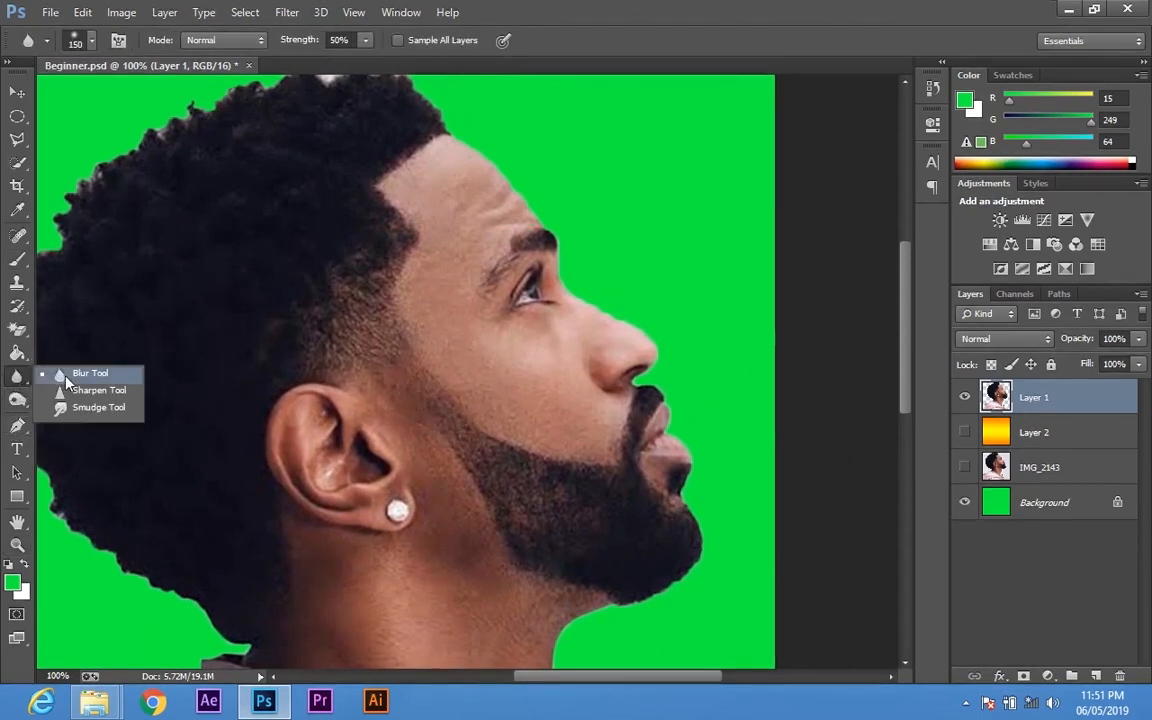
click(65, 377)
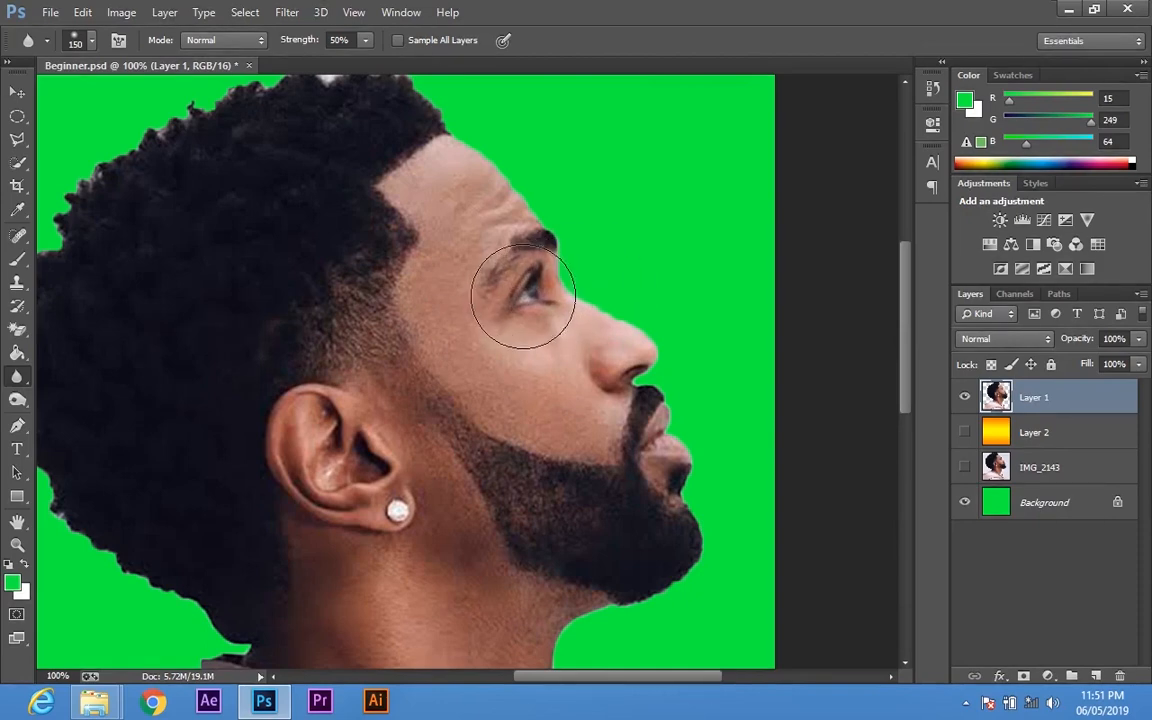
Continue blurring around the eye on Layer 1 at close range, and fit the whole image on screen
key(z)
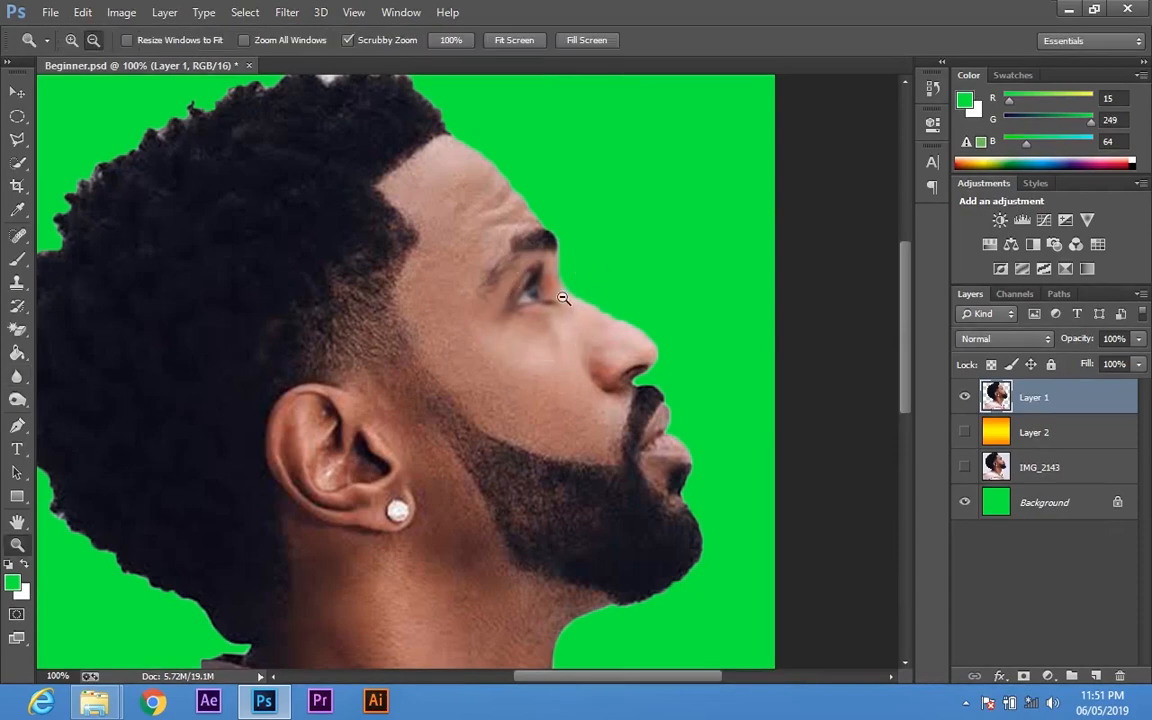
drag(561, 296, 627, 315)
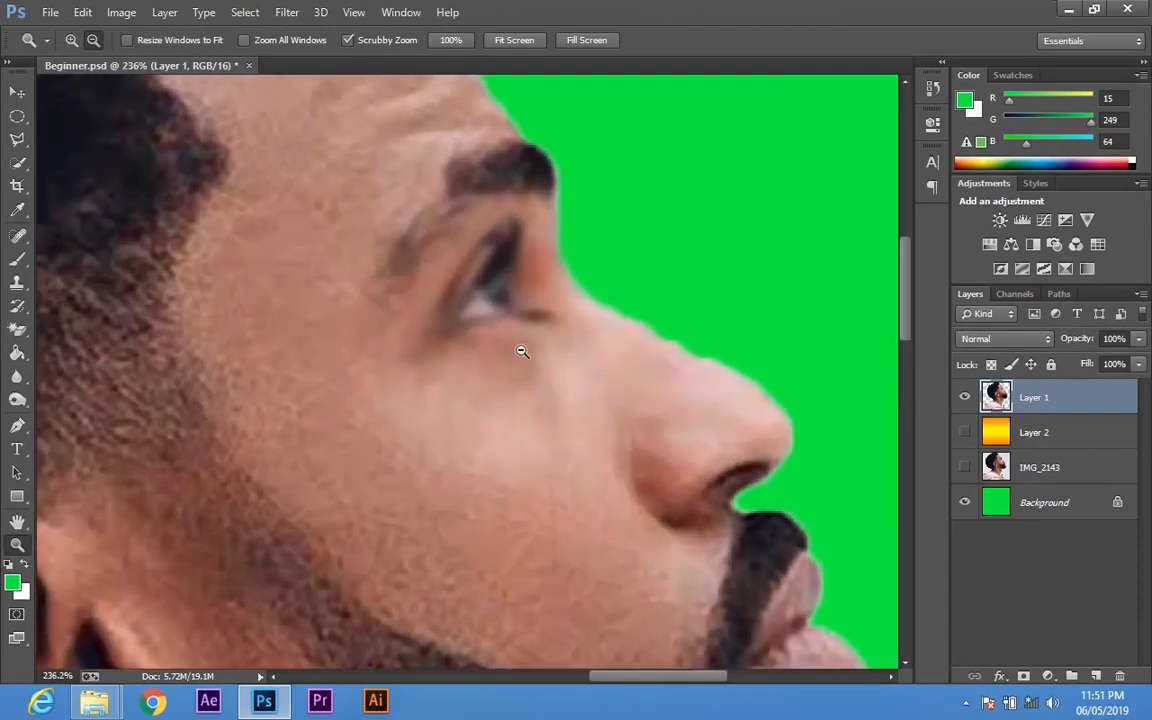
click(27, 379)
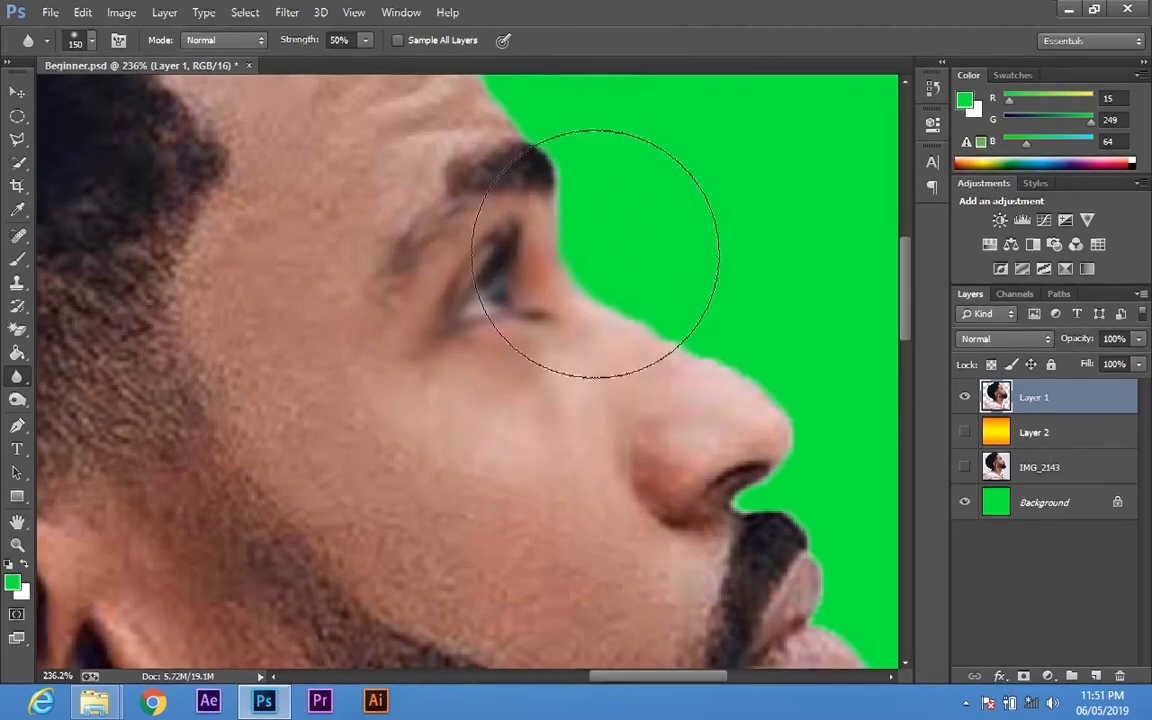
key(z)
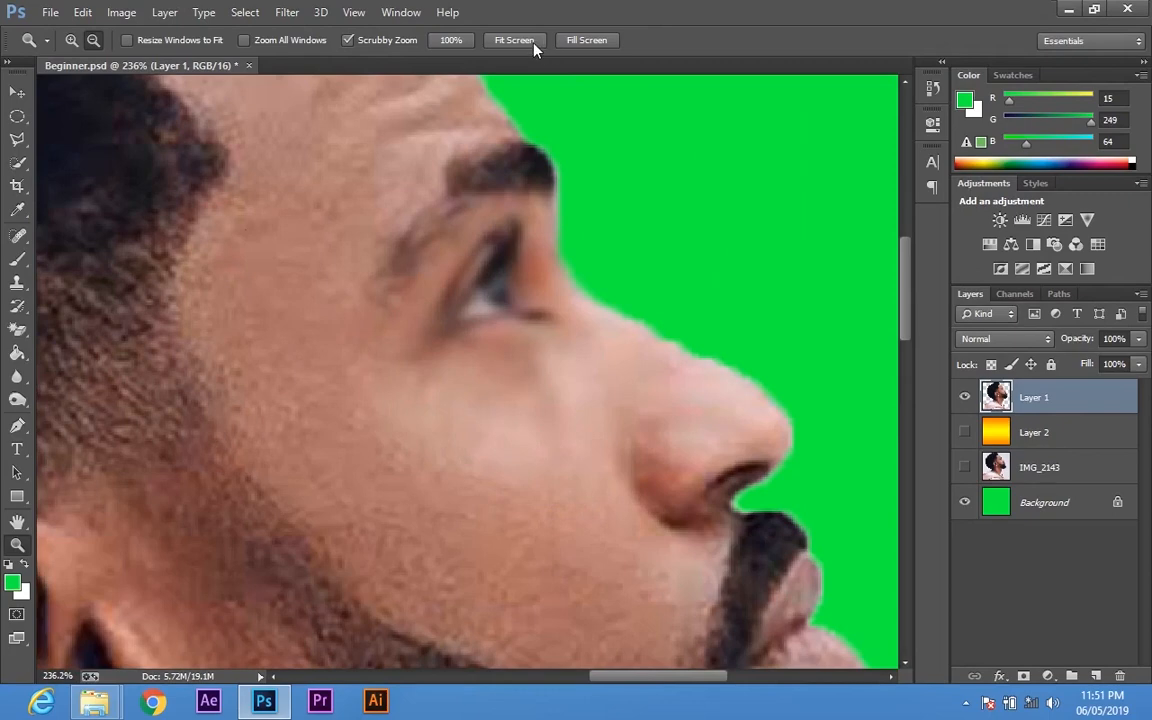
click(533, 42)
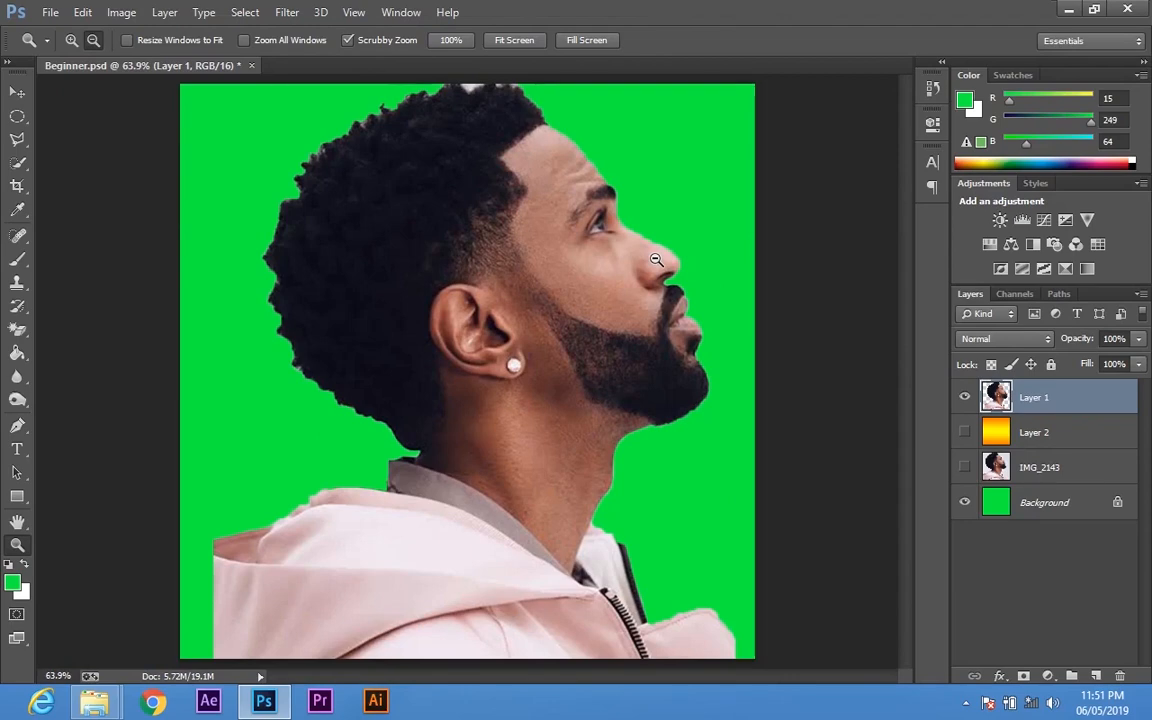
Lighten the cheek and nose on Layer 1 with the Dodge tool at size 70, Midtones range and 50% exposure
key(v)
key(r)
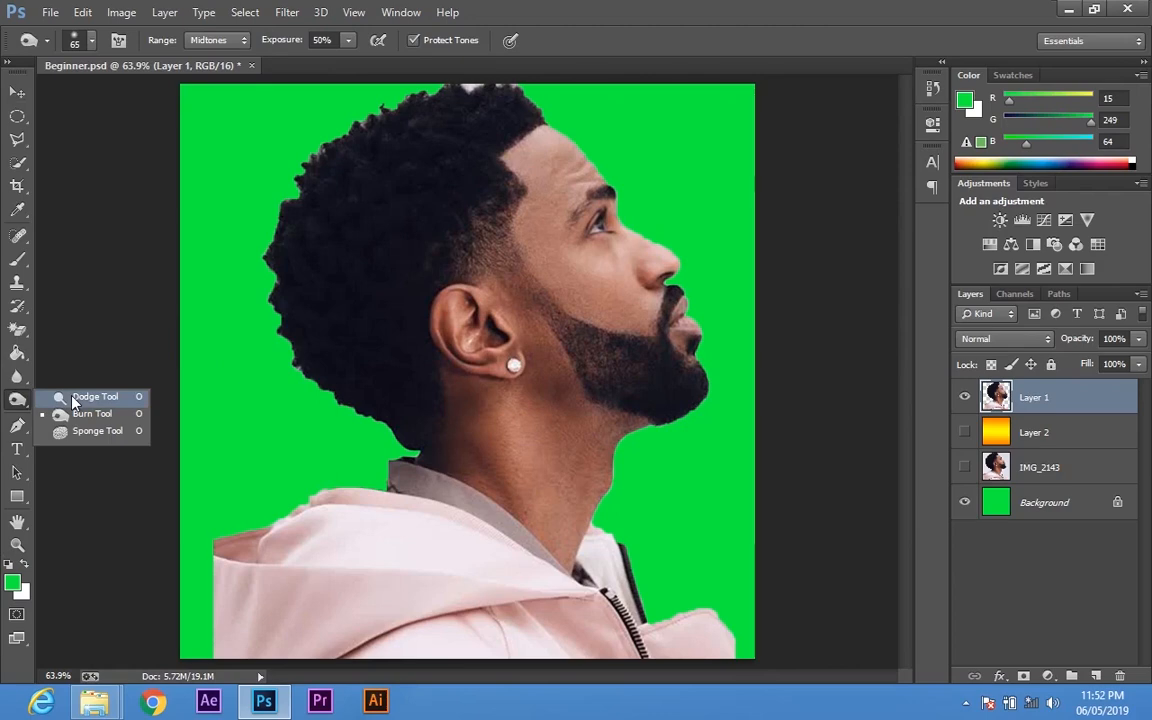
click(72, 397)
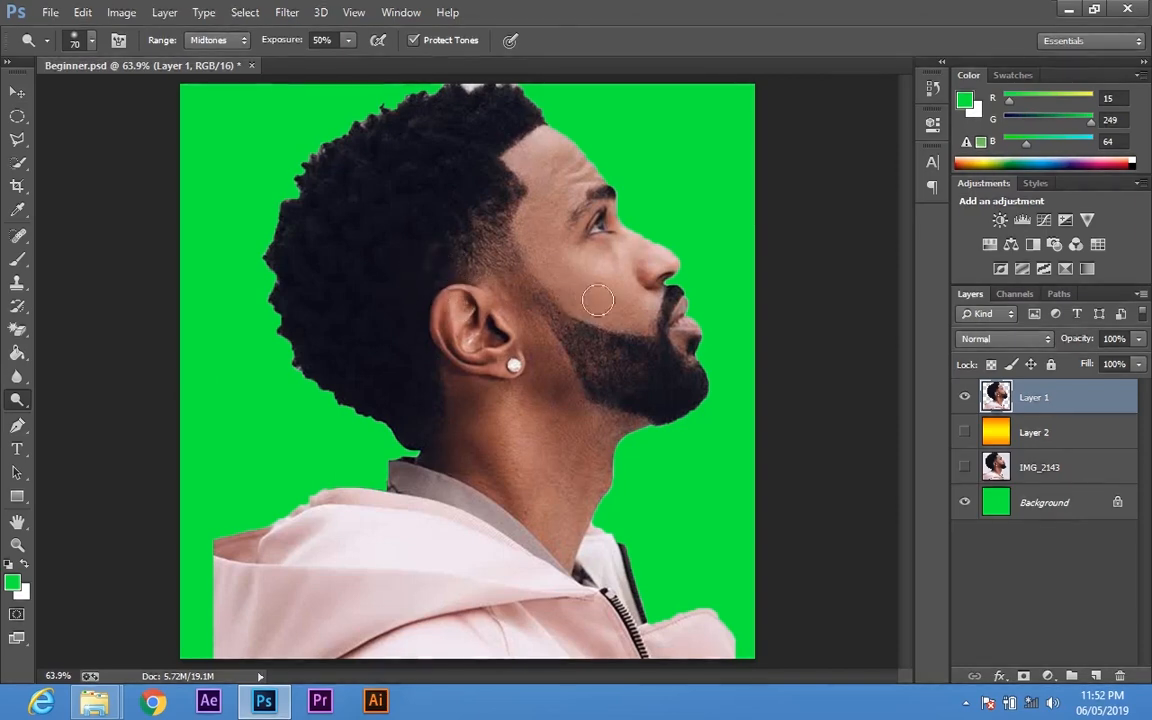
right_click(21, 402)
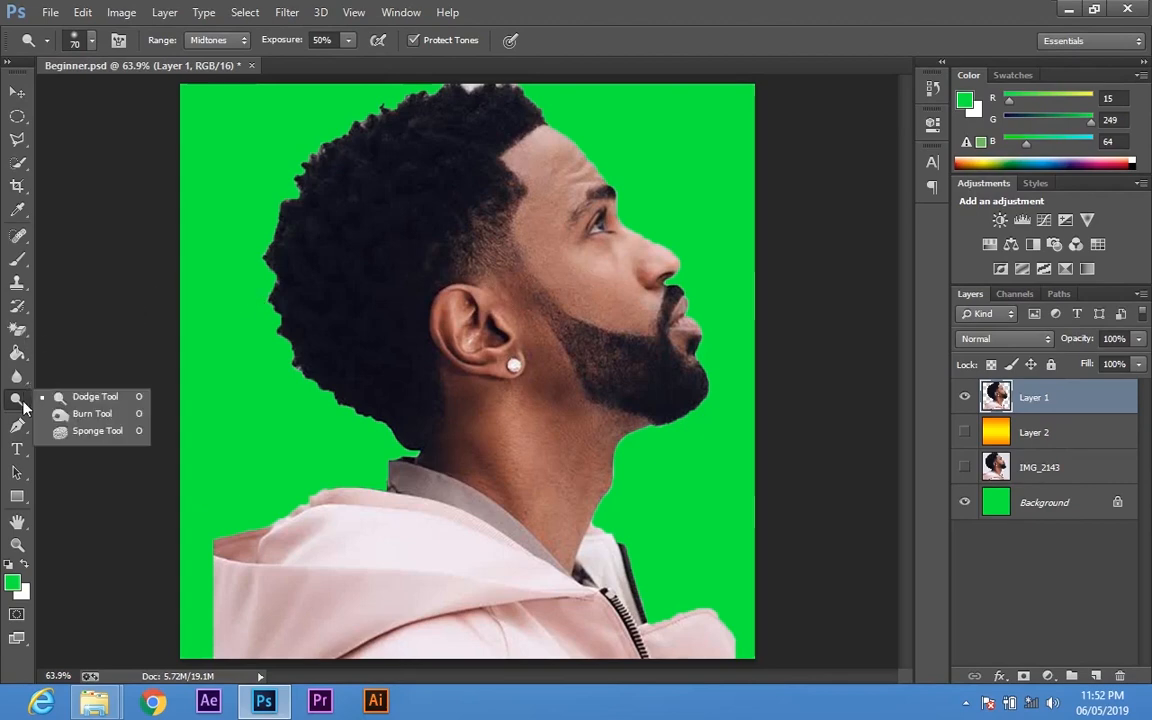
click(93, 399)
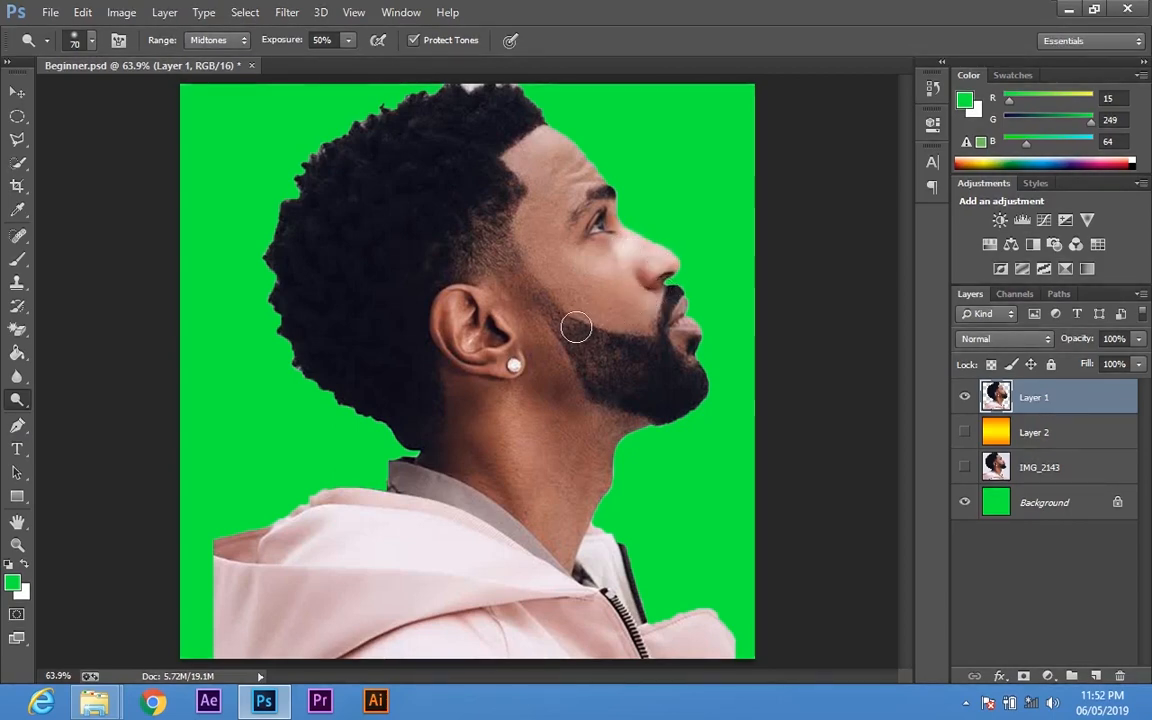
Darken the skin beside the beard below the ear on Layer 1 with the Burn tool at size 65, Midtones range and 50% exposure
right_click(18, 400)
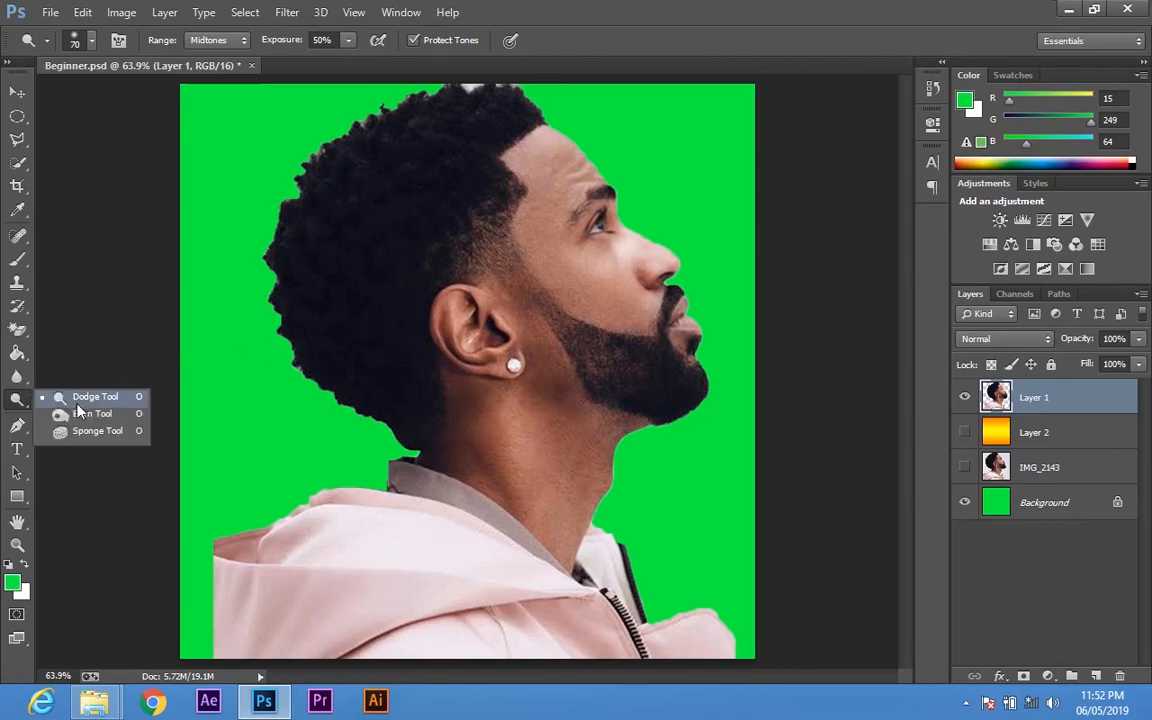
click(90, 412)
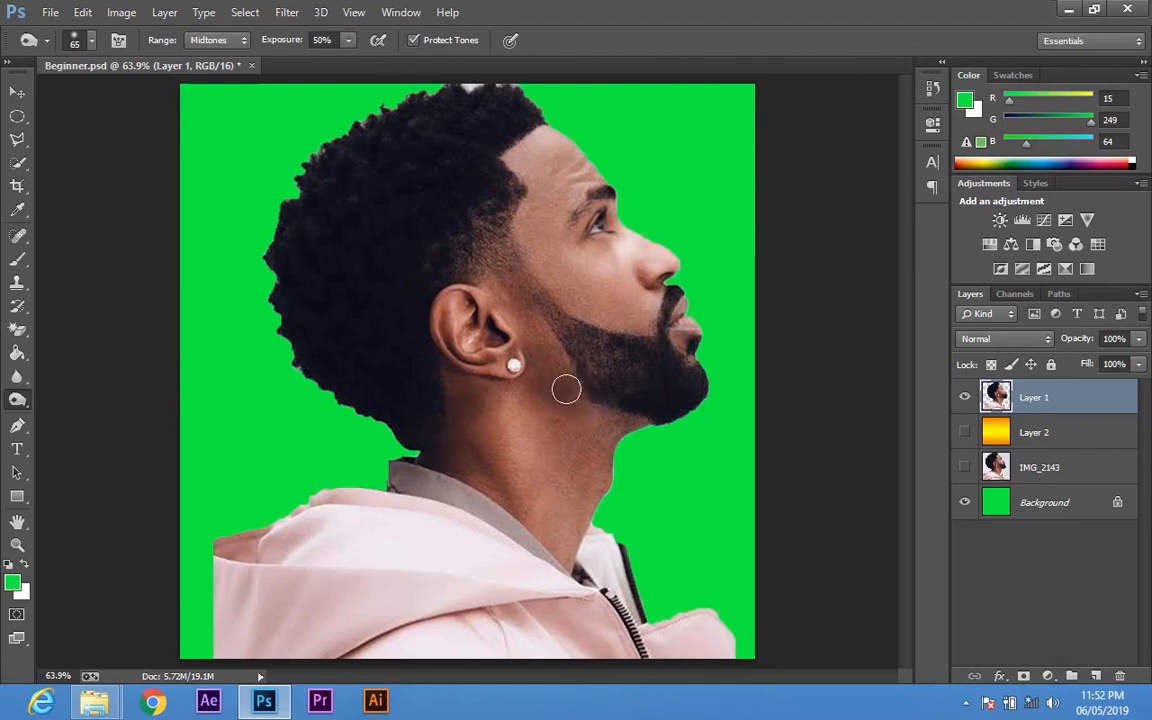
mouse_move(549, 383)
mouse_down()
mouse_move(550, 370)
mouse_move(584, 404)
mouse_up()
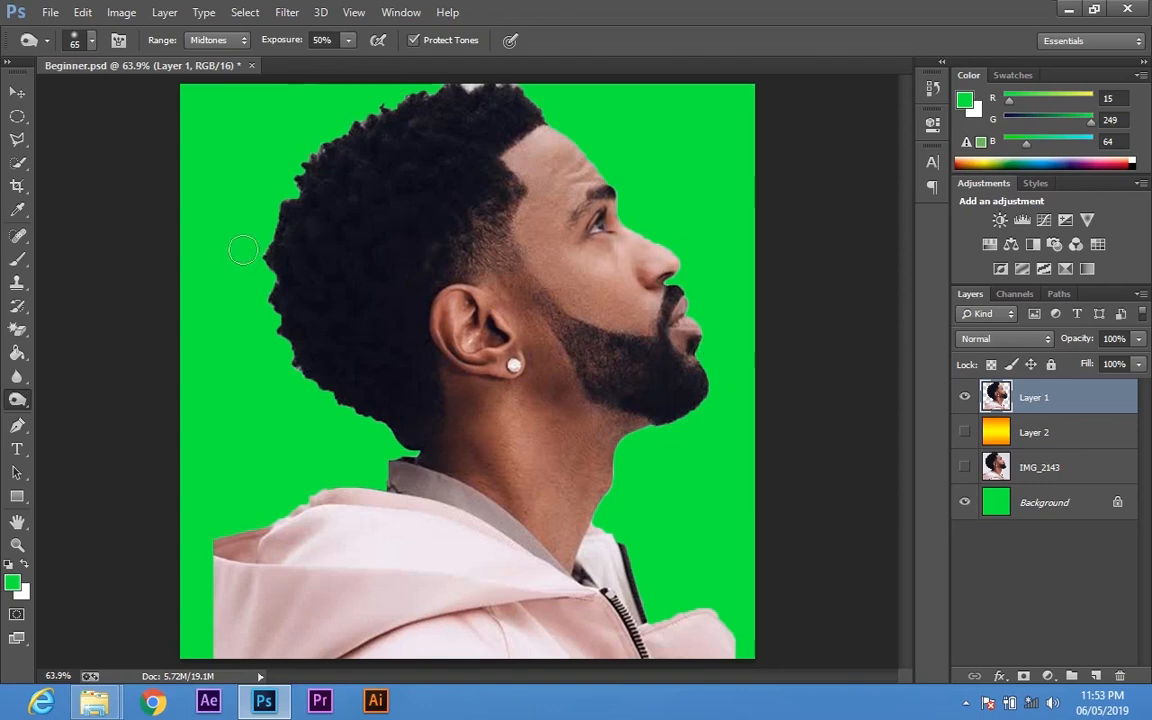
Hide Layer 1, and select and show the IMG_2143 layer
click(19, 426)
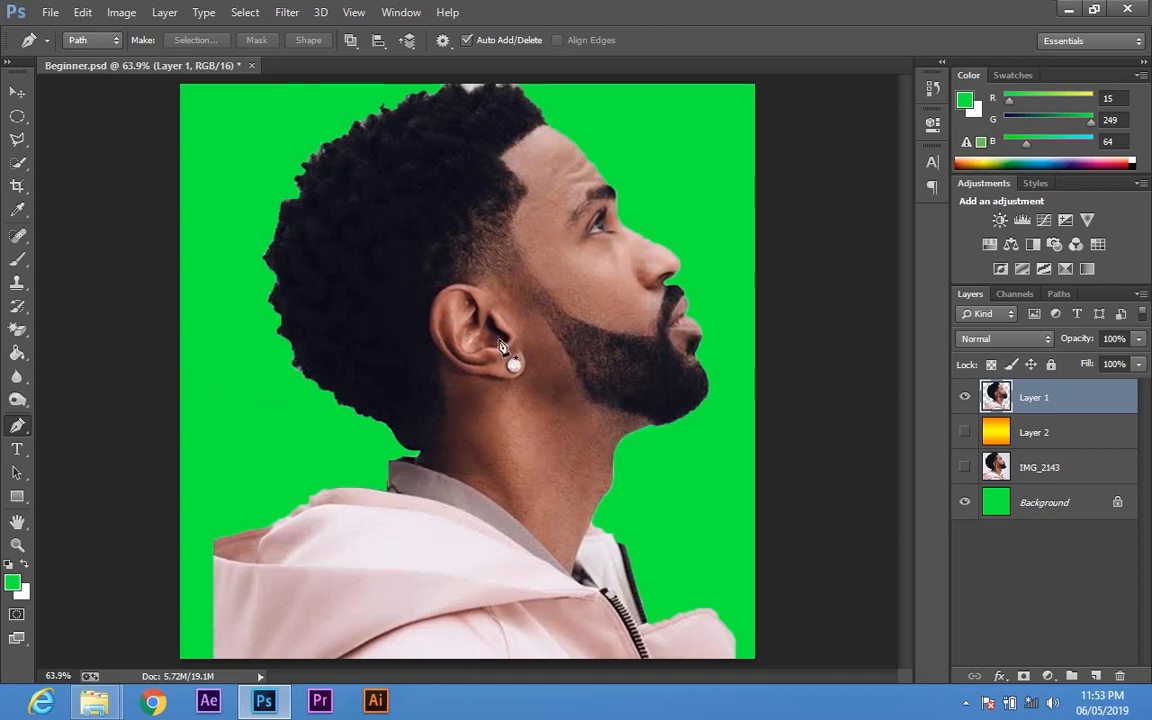
key(z)
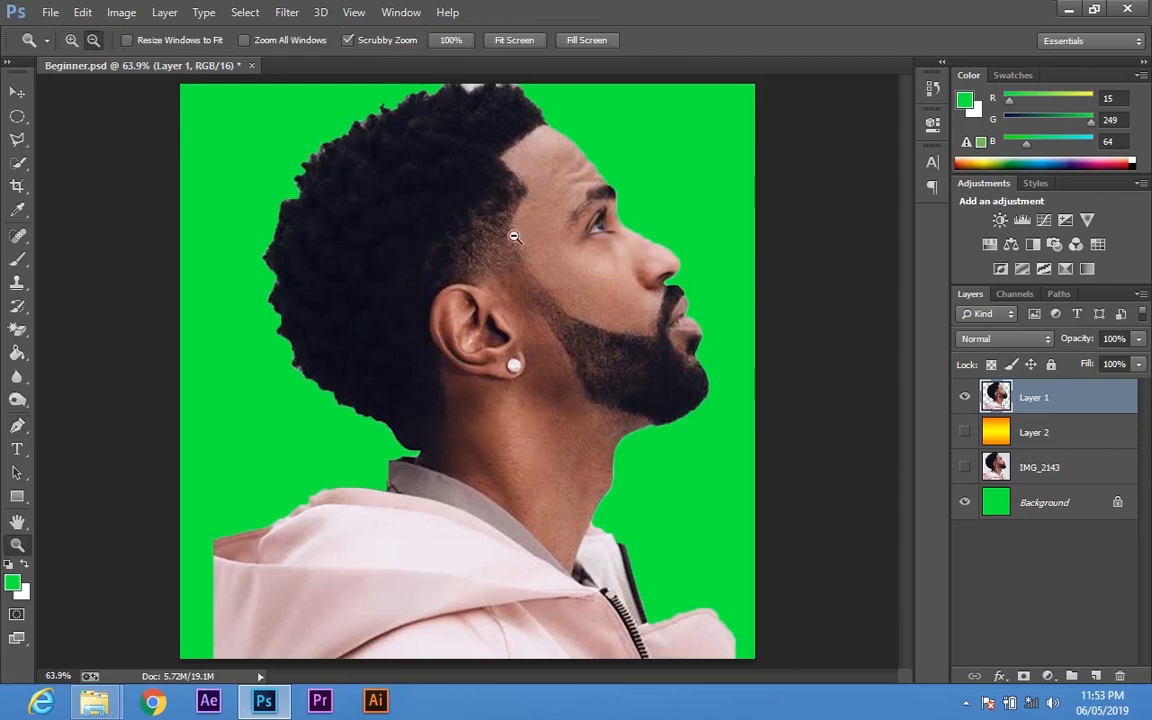
alt+click(511, 291)
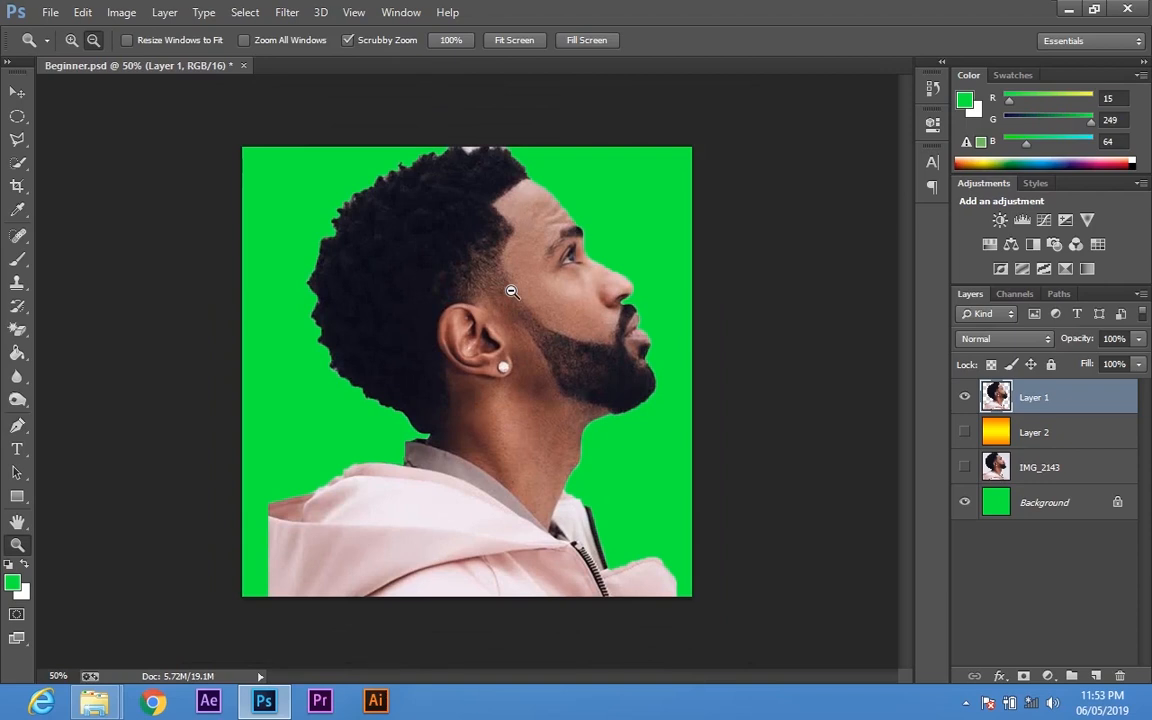
click(965, 399)
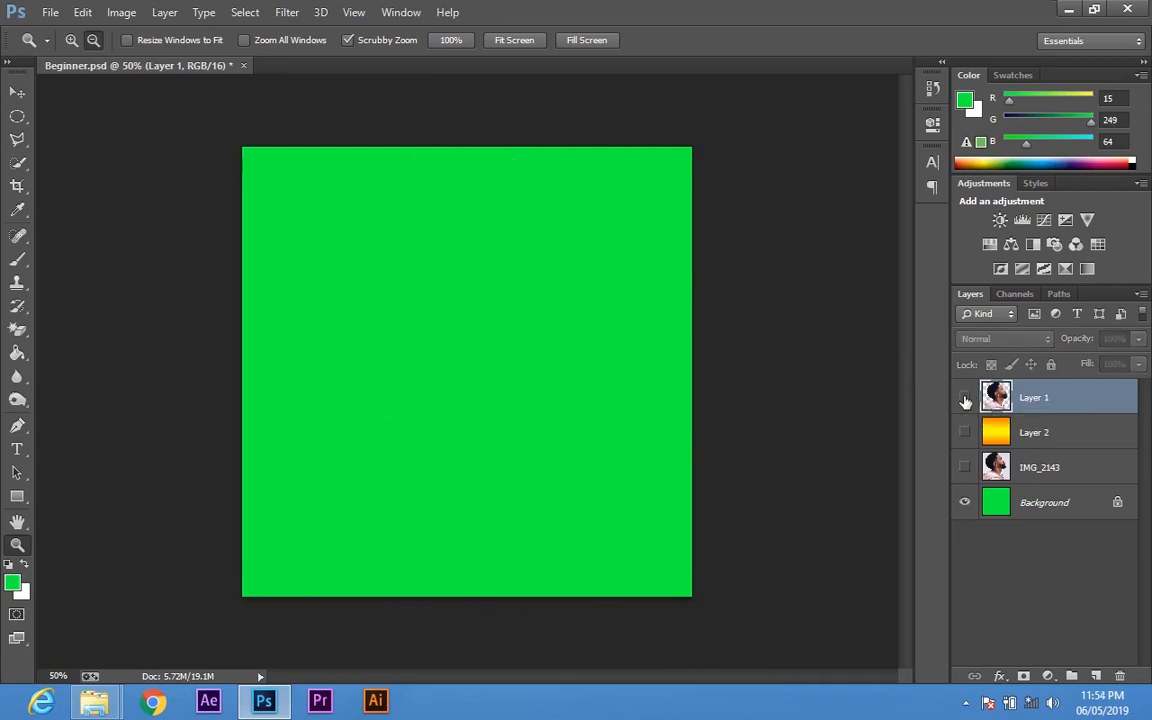
click(1068, 466)
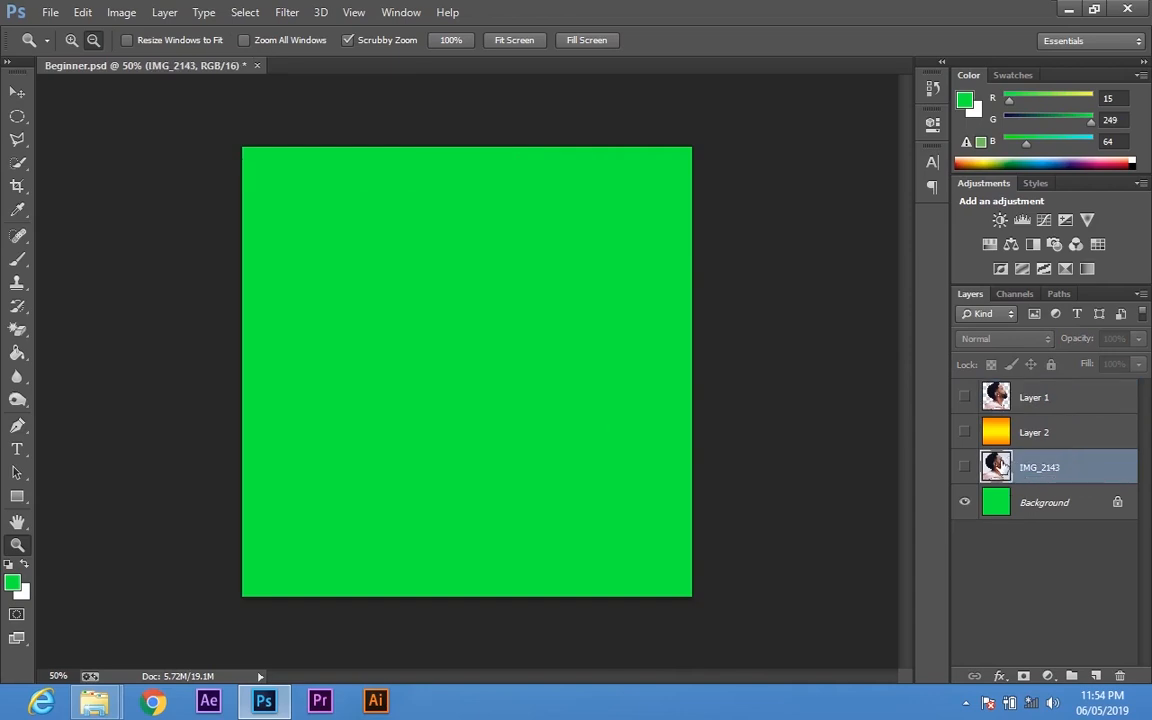
click(965, 469)
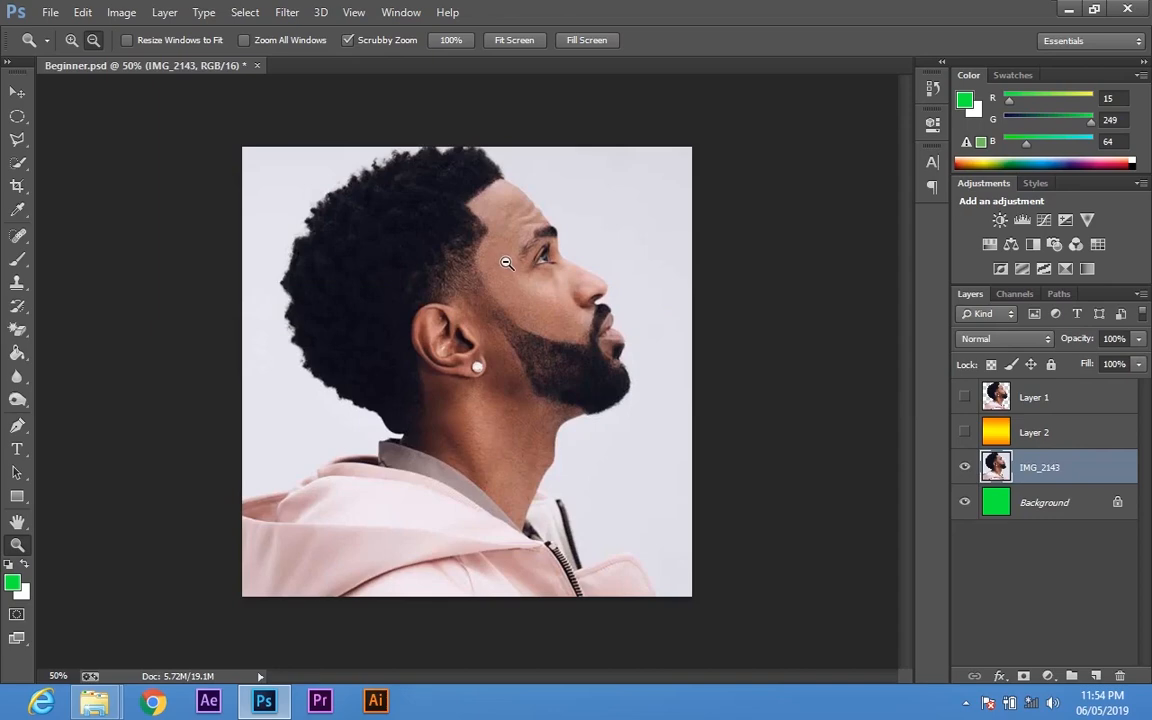
Trace the hair outline on IMG_2143 with a Pen path from the top of the head down the back to the nape
key(v)
key(p)
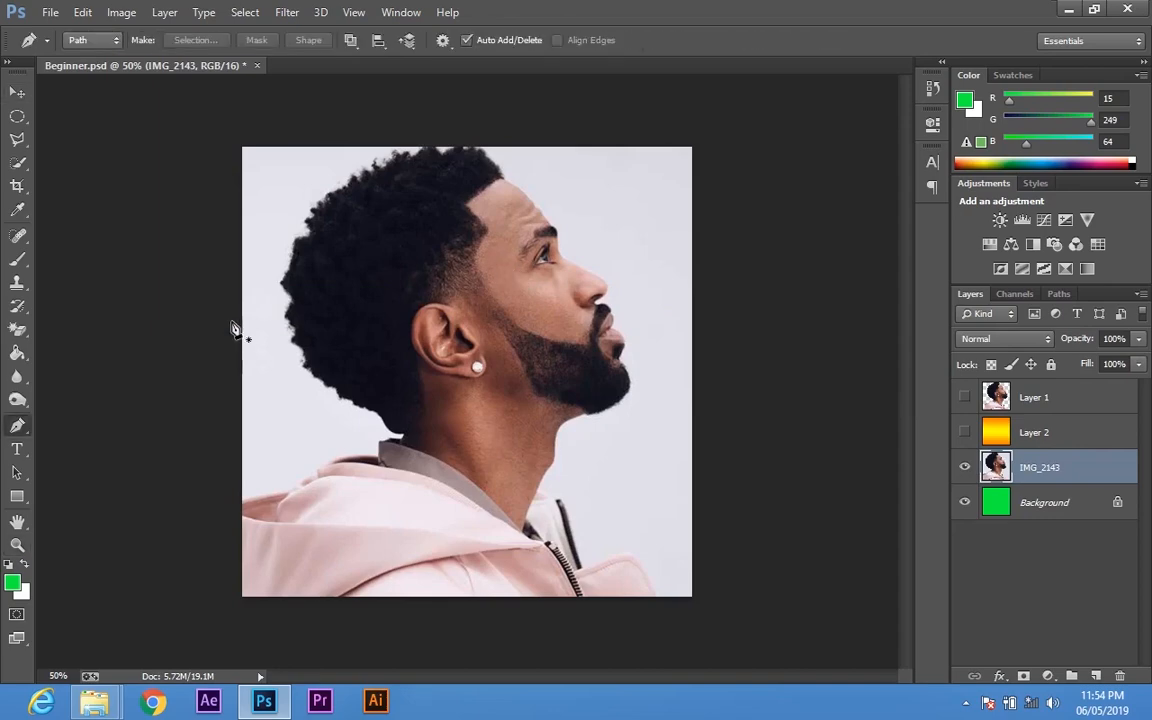
click(405, 157)
click(405, 154)
click(395, 156)
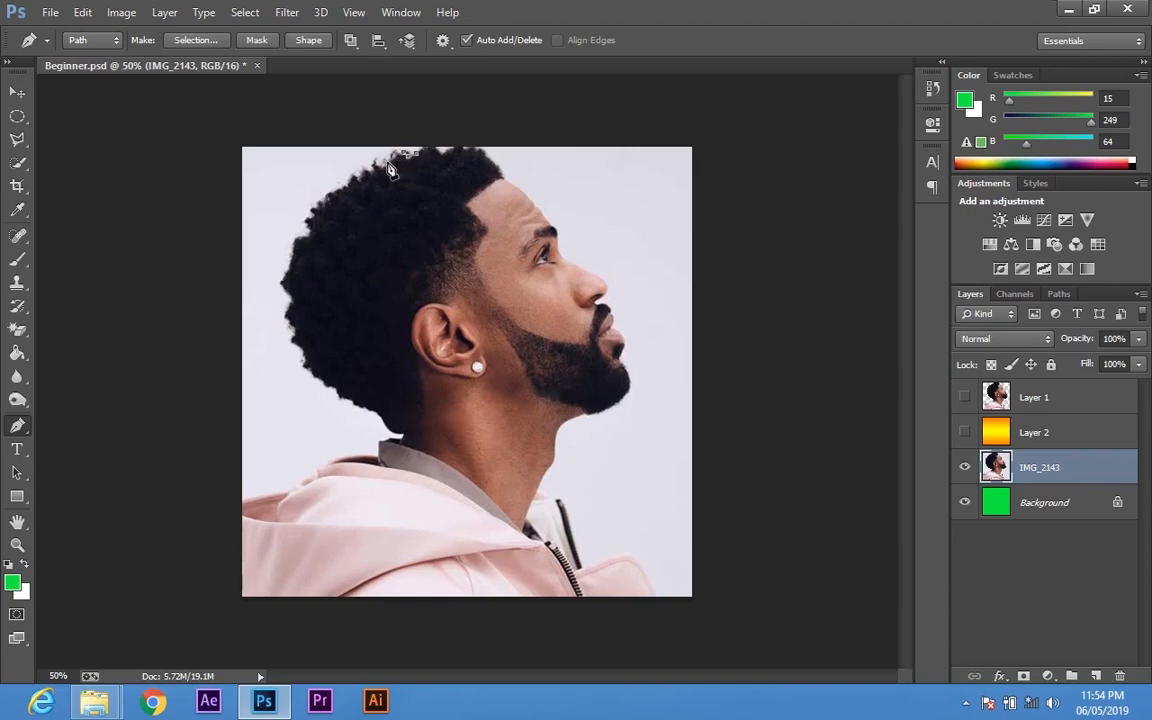
click(387, 162)
click(380, 165)
click(361, 172)
click(353, 178)
click(342, 186)
click(325, 193)
click(316, 208)
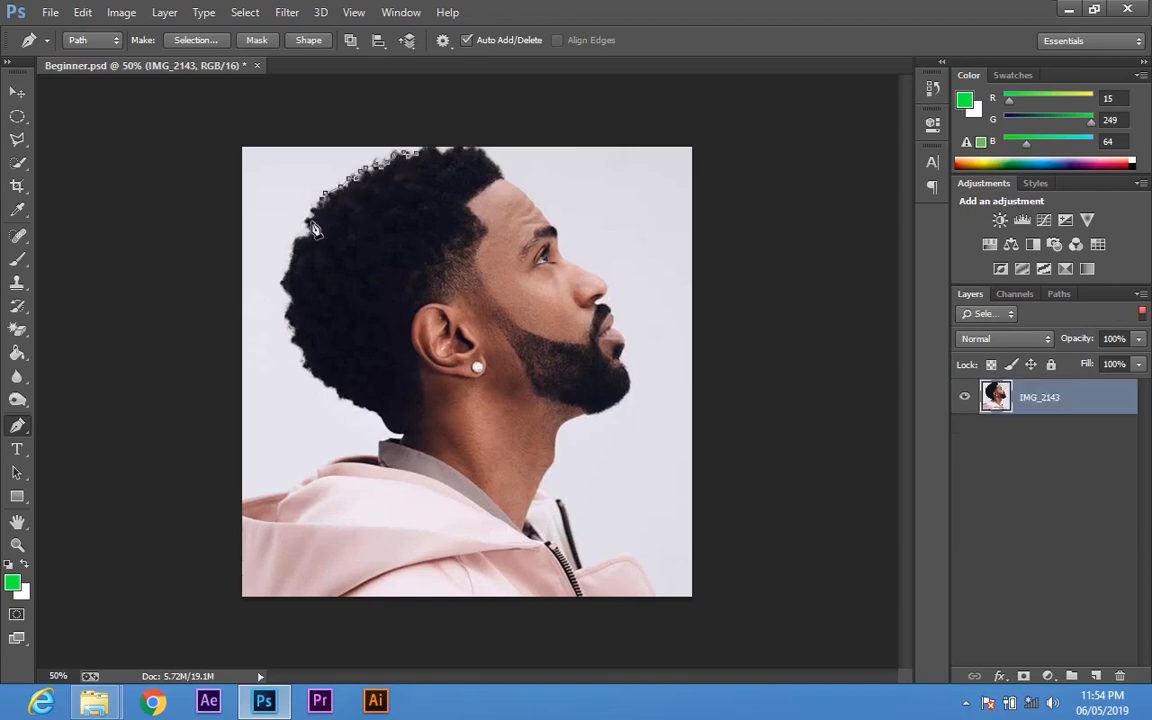
click(312, 218)
click(307, 230)
click(292, 241)
click(291, 256)
click(285, 273)
click(280, 281)
click(296, 292)
click(290, 298)
click(287, 318)
click(292, 331)
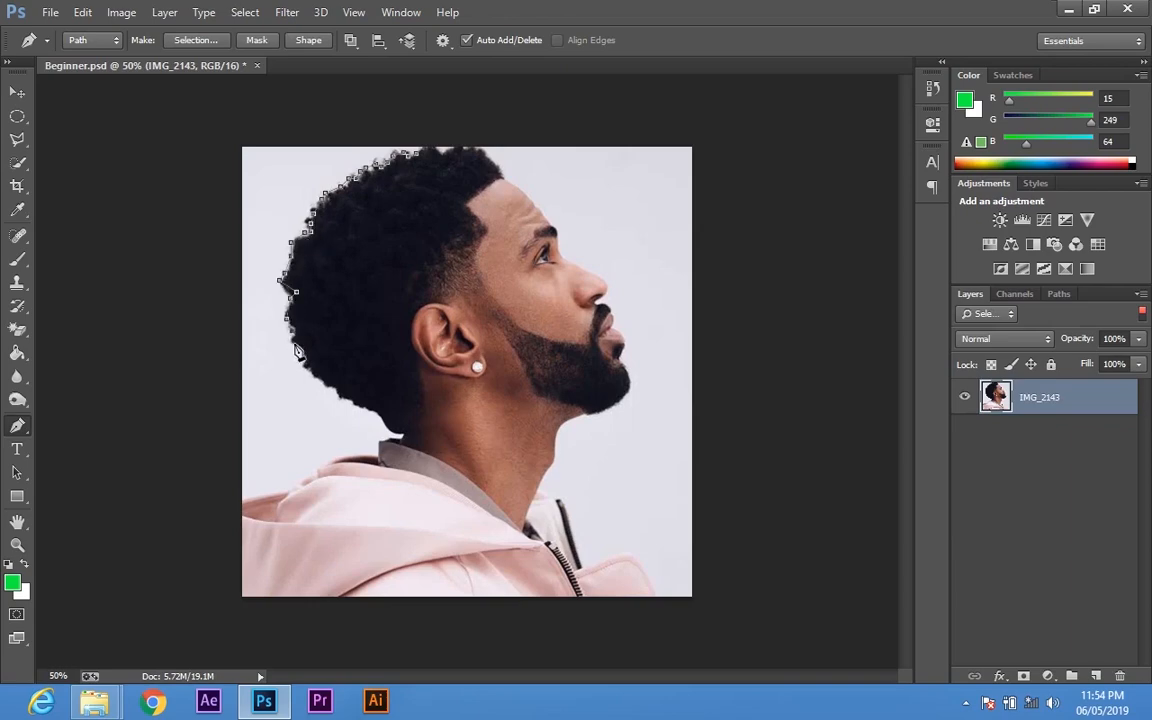
click(292, 338)
click(299, 365)
click(311, 376)
click(330, 381)
click(339, 391)
click(358, 409)
click(371, 408)
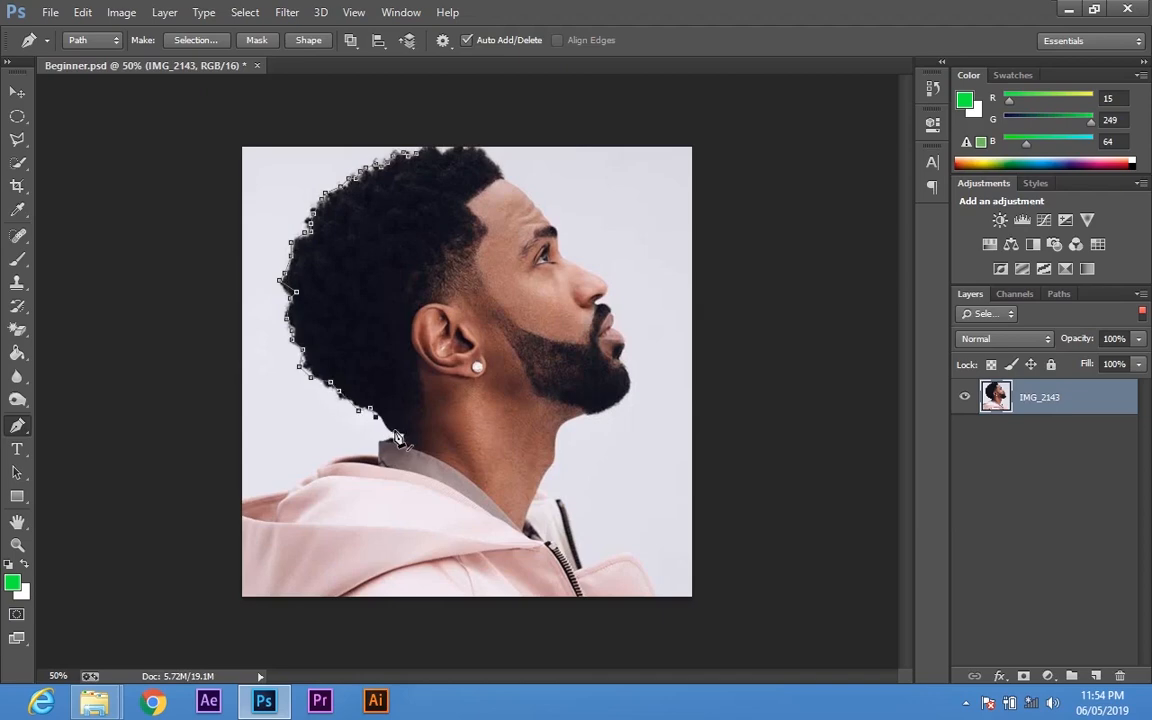
click(394, 433)
Continue the Pen path along the hood, around below the canvas's lower edge and up to the jacket's front zip
click(364, 453)
click(330, 462)
click(317, 473)
click(306, 480)
click(293, 487)
click(265, 495)
click(240, 500)
click(234, 614)
click(323, 628)
click(528, 645)
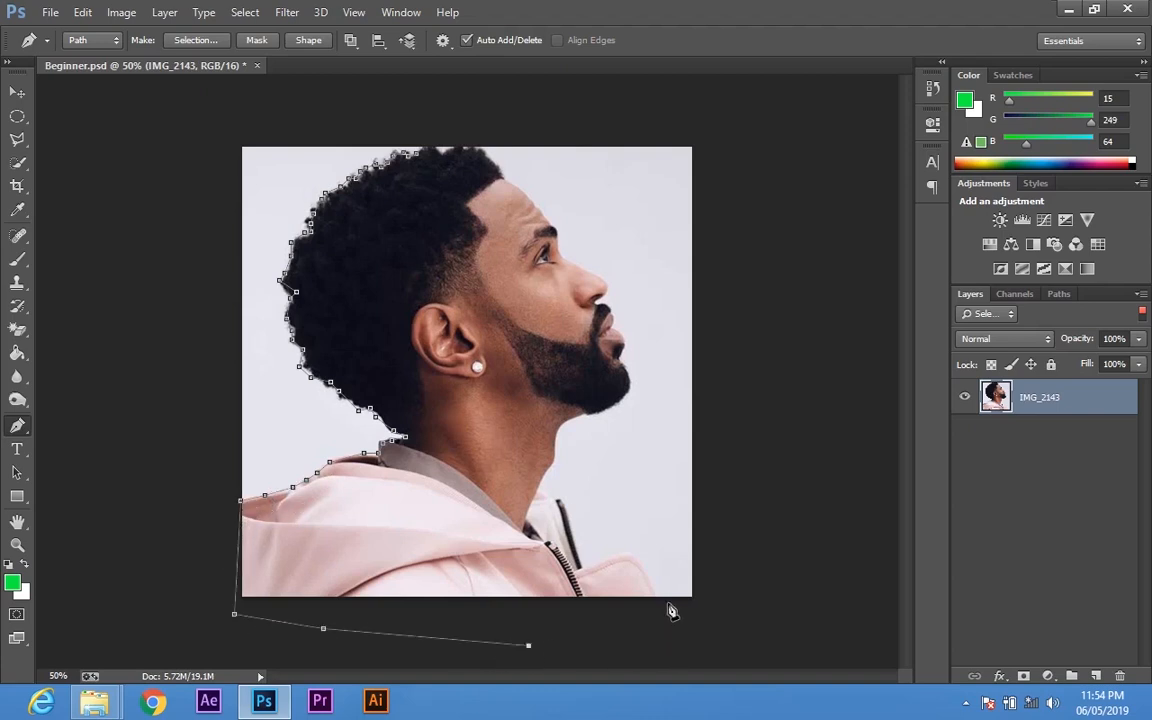
click(670, 649)
click(658, 594)
click(638, 557)
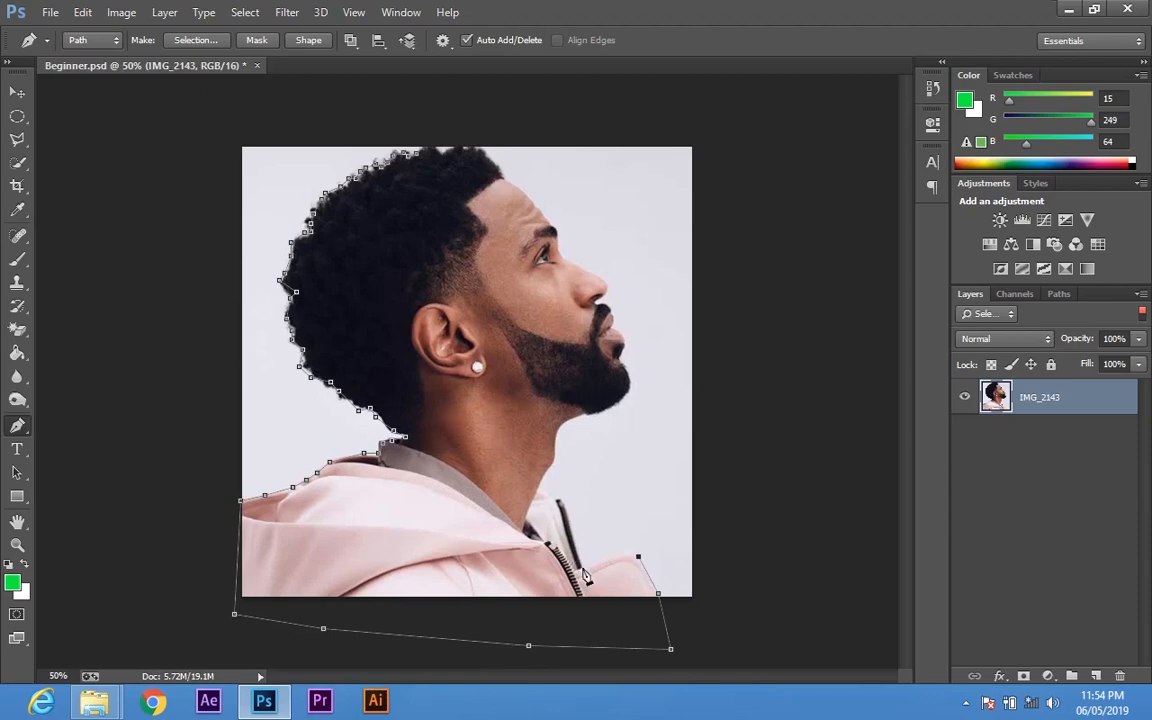
click(582, 570)
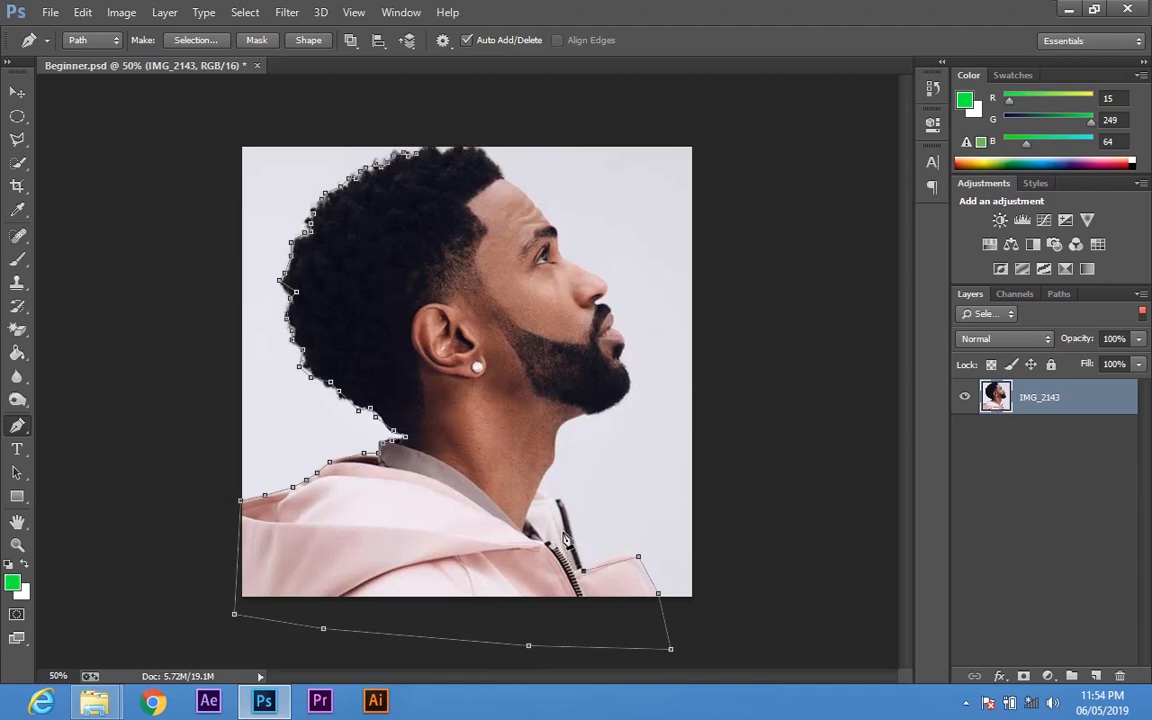
Continue the Pen path up the neck, chin and face profile, and close it at the top of the hair
click(538, 484)
click(578, 418)
click(606, 409)
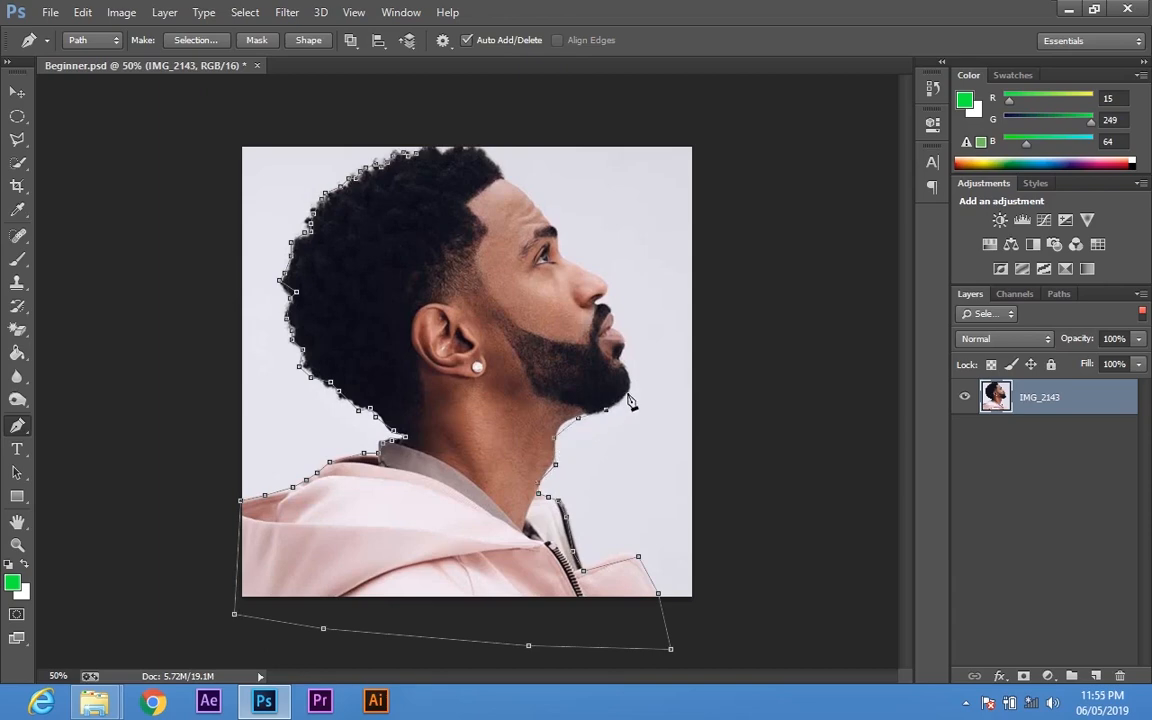
click(627, 389)
click(594, 302)
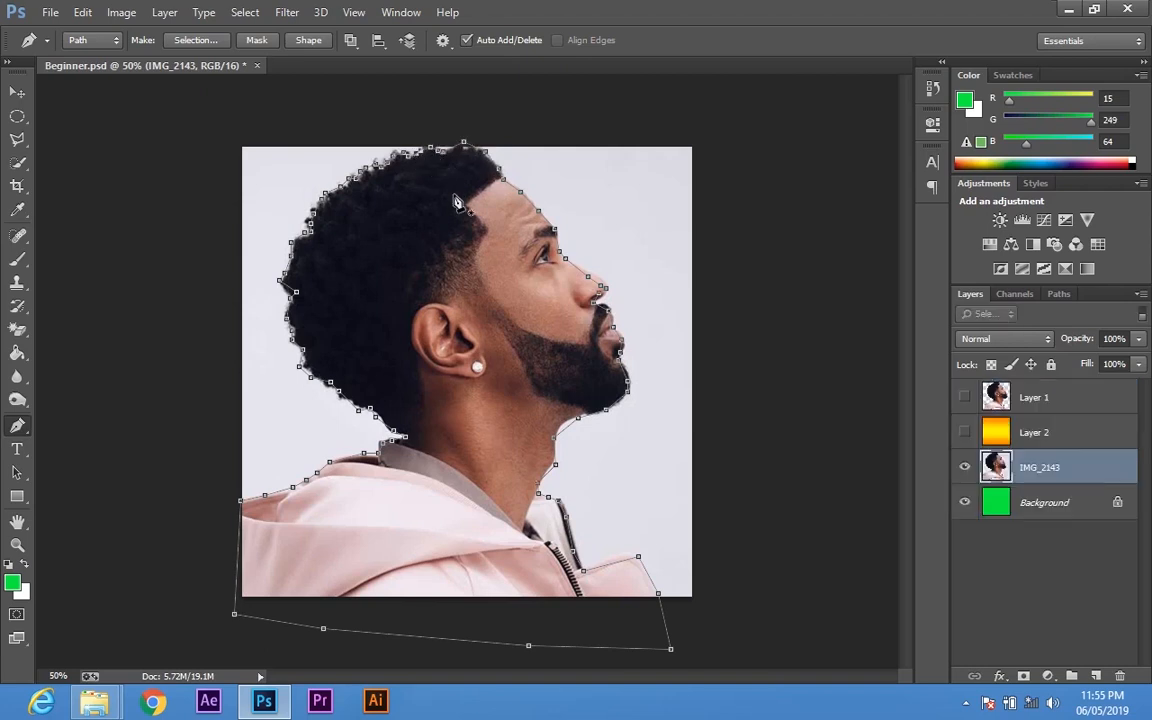
Turn the traced path into a selection copied to a new layer, hide IMG_2143, and shift the cut-out slightly right and down
key(ctrl+Return)
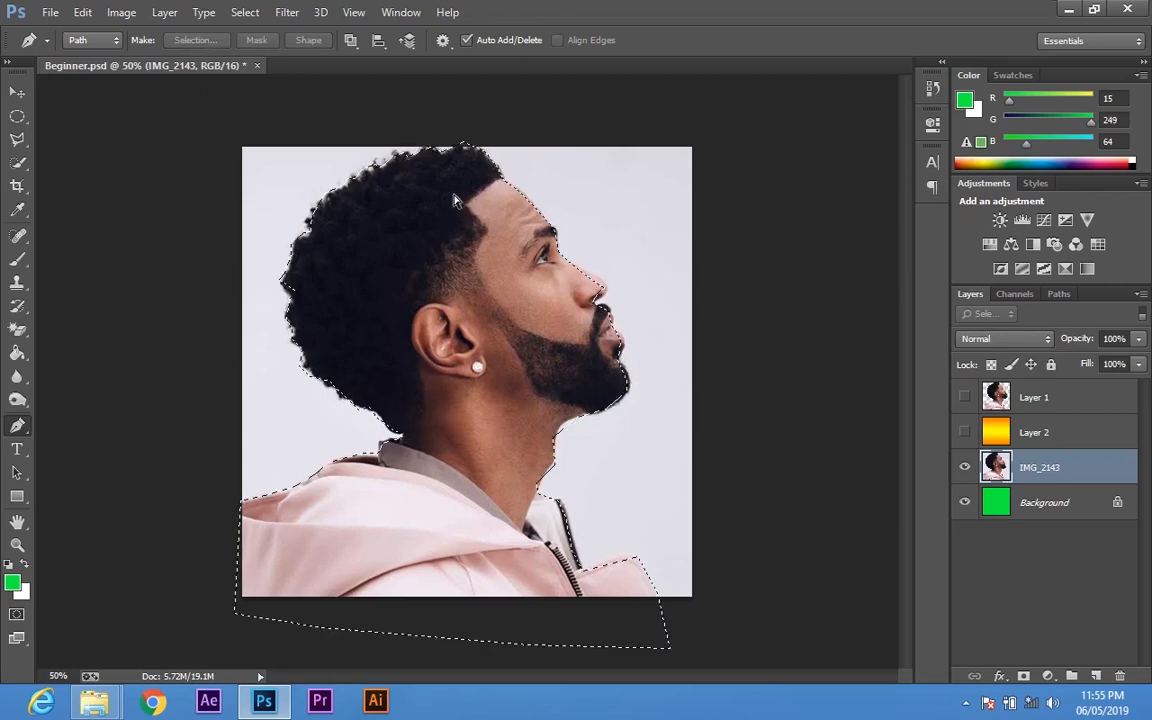
key(ctrl+j)
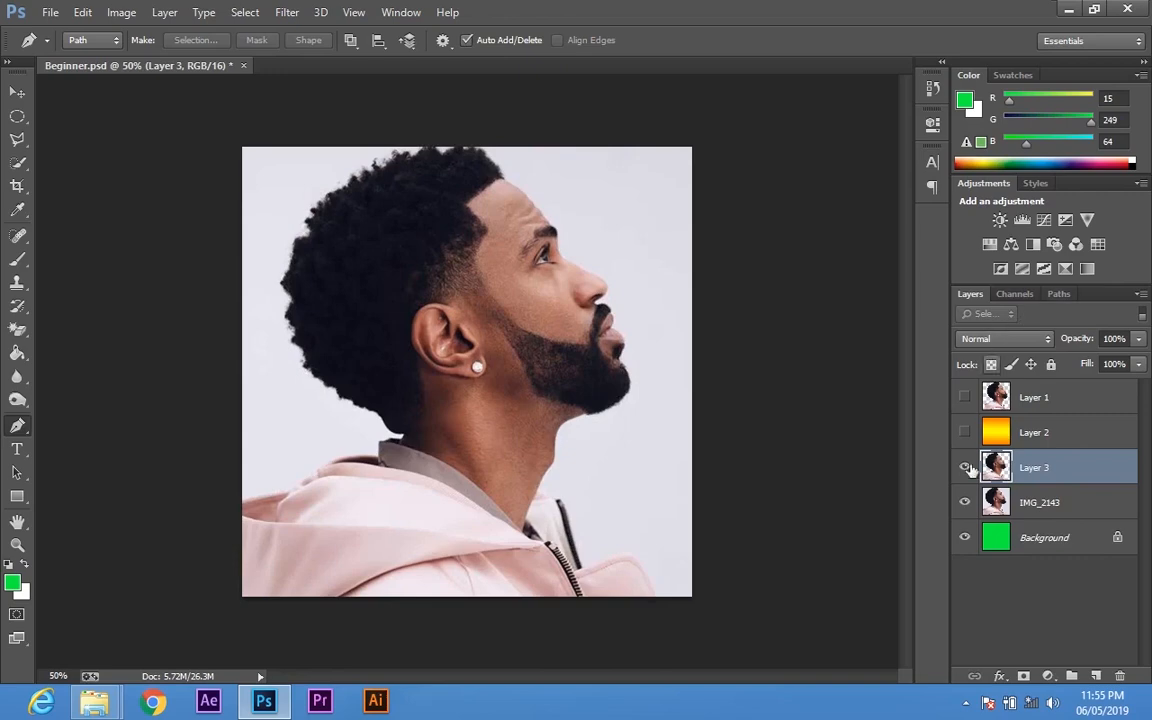
click(964, 502)
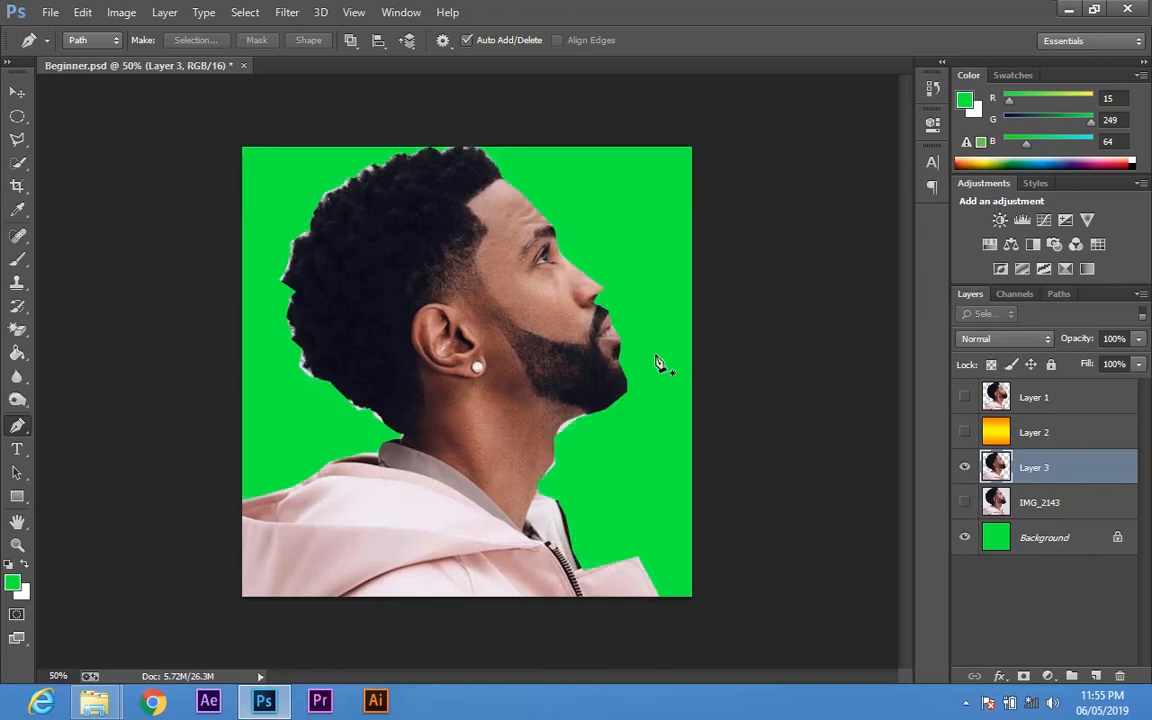
key(v)
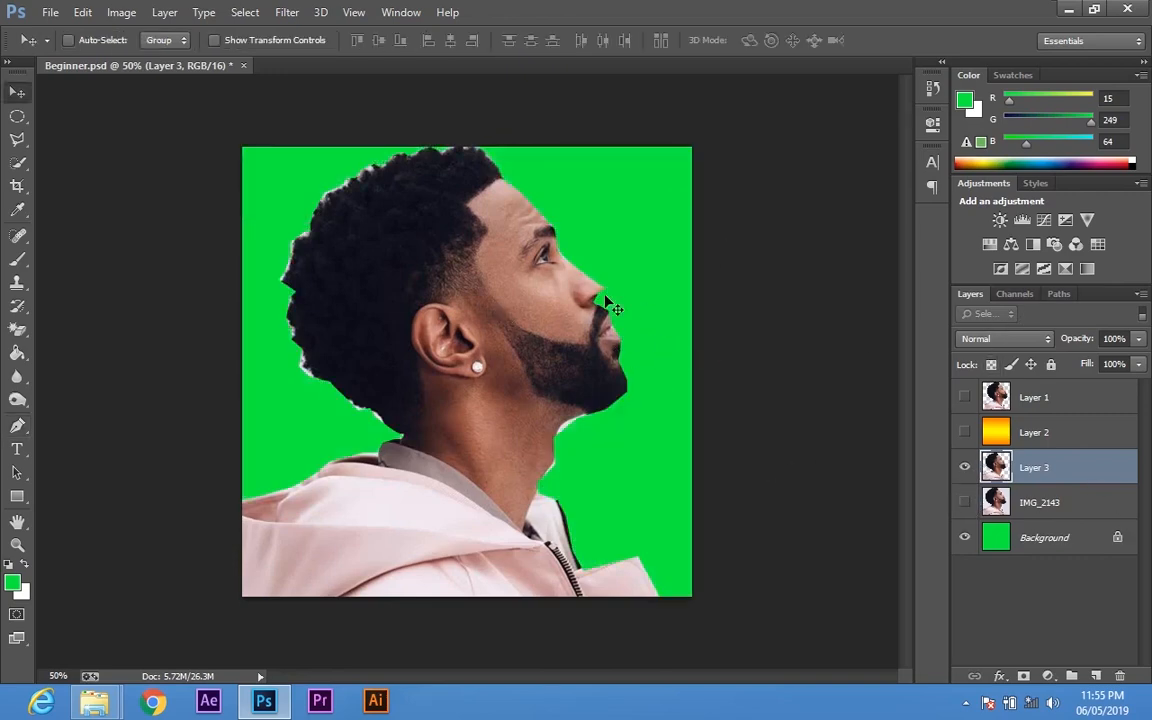
mouse_move(548, 315)
mouse_down()
mouse_move(585, 316)
mouse_move(572, 298)
mouse_move(557, 319)
mouse_move(587, 299)
mouse_move(565, 298)
mouse_up()
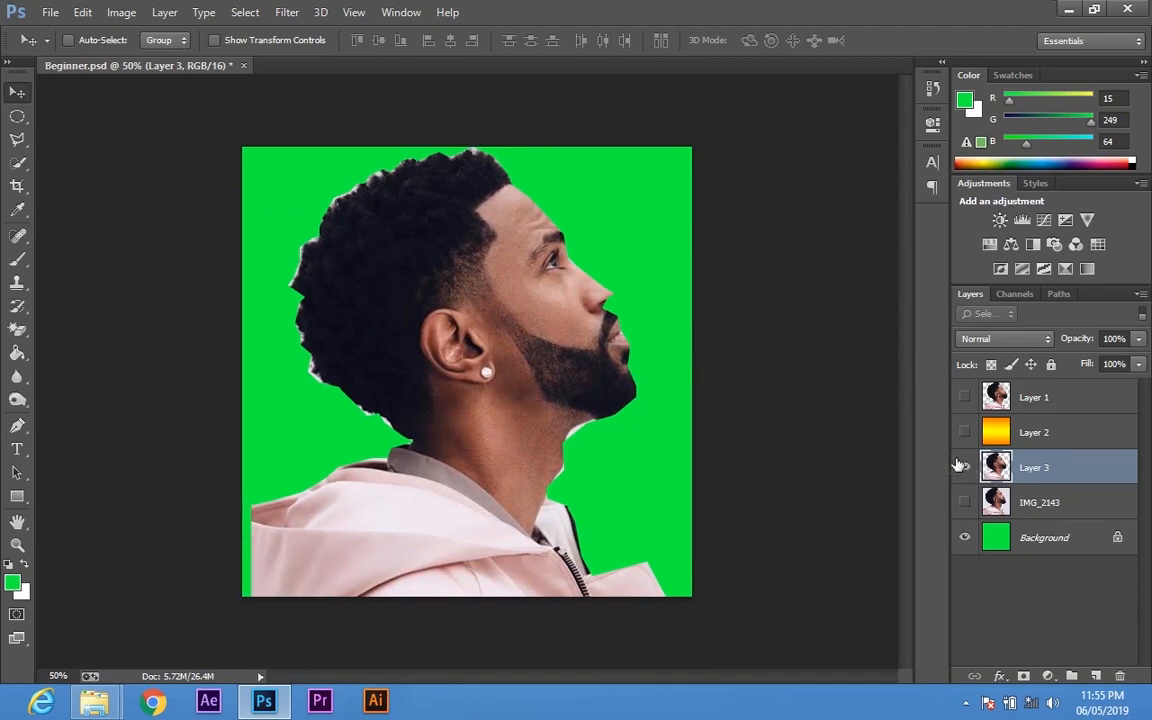
Hide Layer 3 and start a Pen path with an anchor point in the upper-left part of the green canvas
click(965, 468)
key(p)
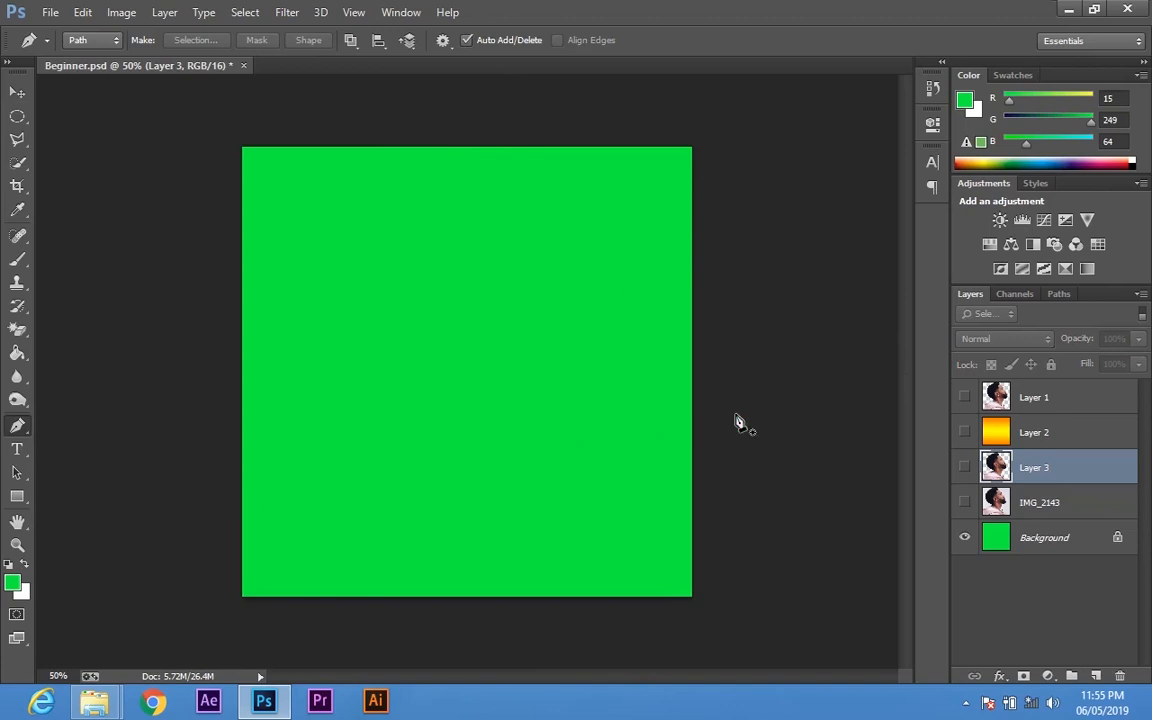
click(343, 271)
click(311, 332)
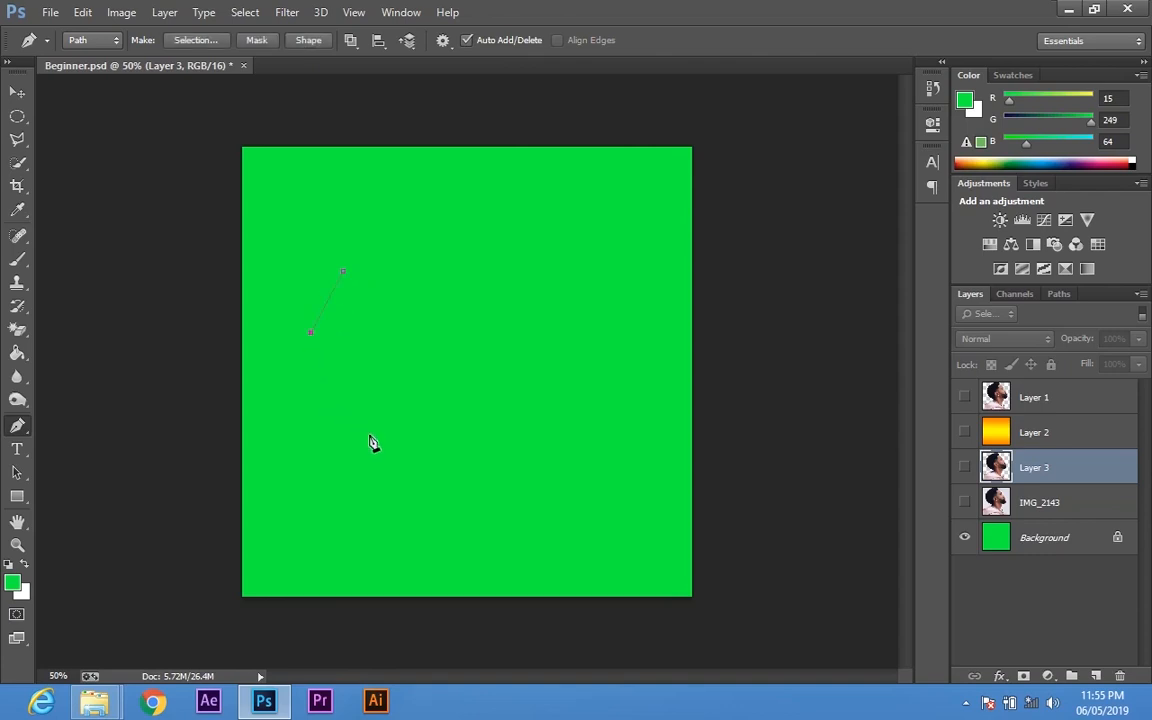
click(369, 435)
click(579, 478)
drag(732, 358, 693, 246)
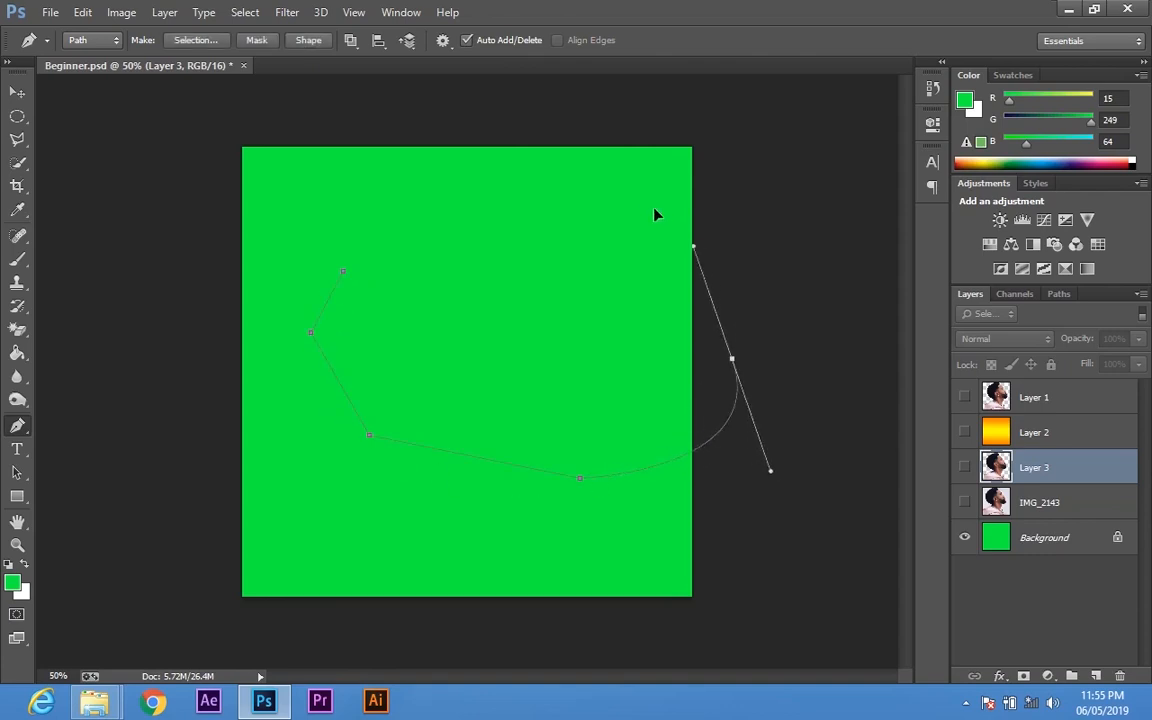
key(ctrl+alt+z)
key(ctrl+alt+z)
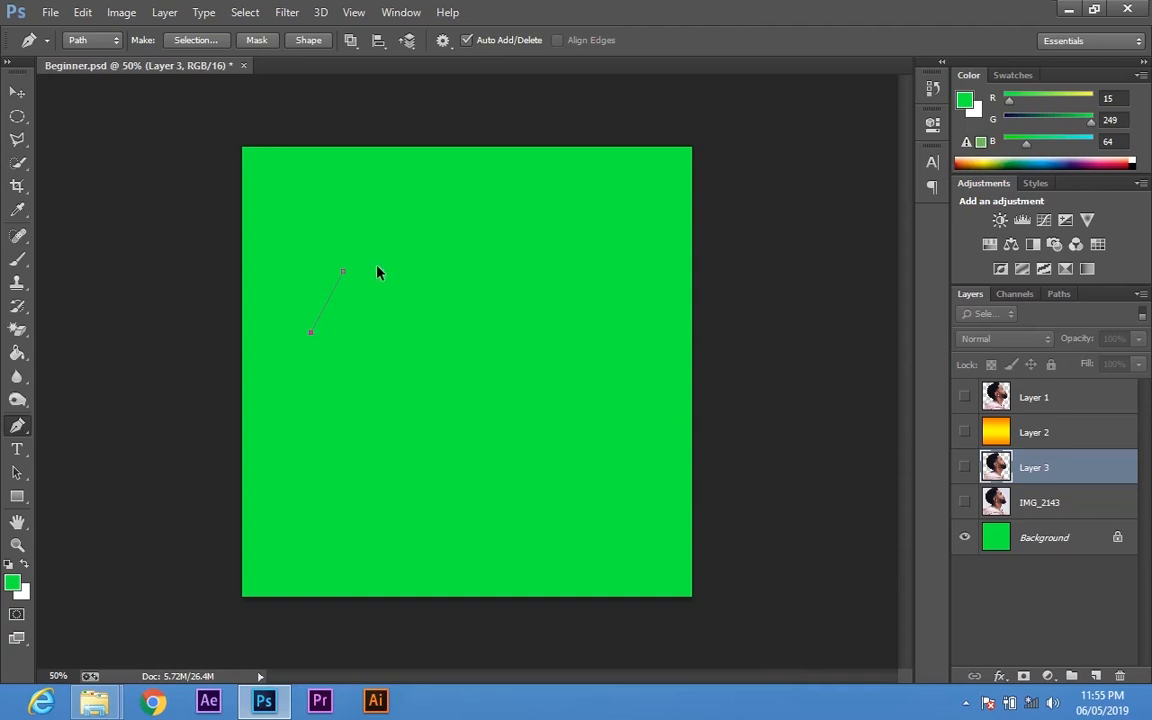
Draw a closed oval path with the Pen tool using three anchors, removing the outgoing handle of the upper-right anchor before closing it
drag(339, 409, 545, 448)
drag(541, 261, 325, 246)
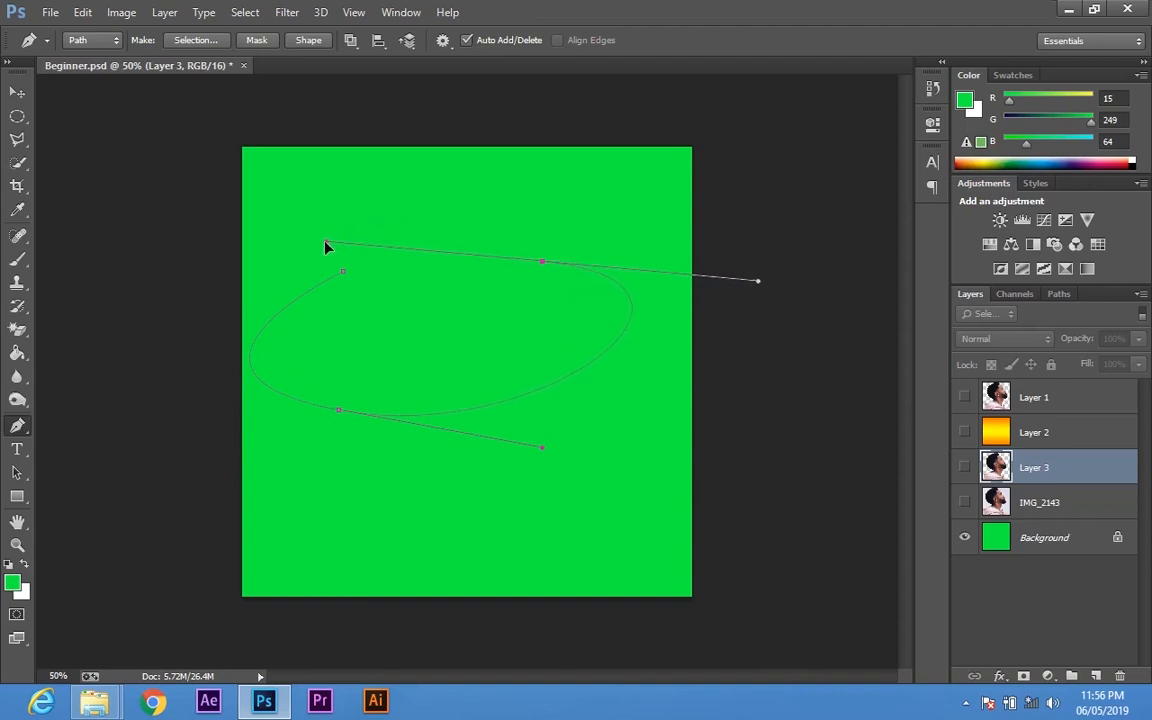
alt+click(541, 262)
drag(345, 276, 220, 313)
Add a new layer above Layer 3 and set the foreground colour to near-white fafcfa for the Paint Bucket tool
click(1097, 678)
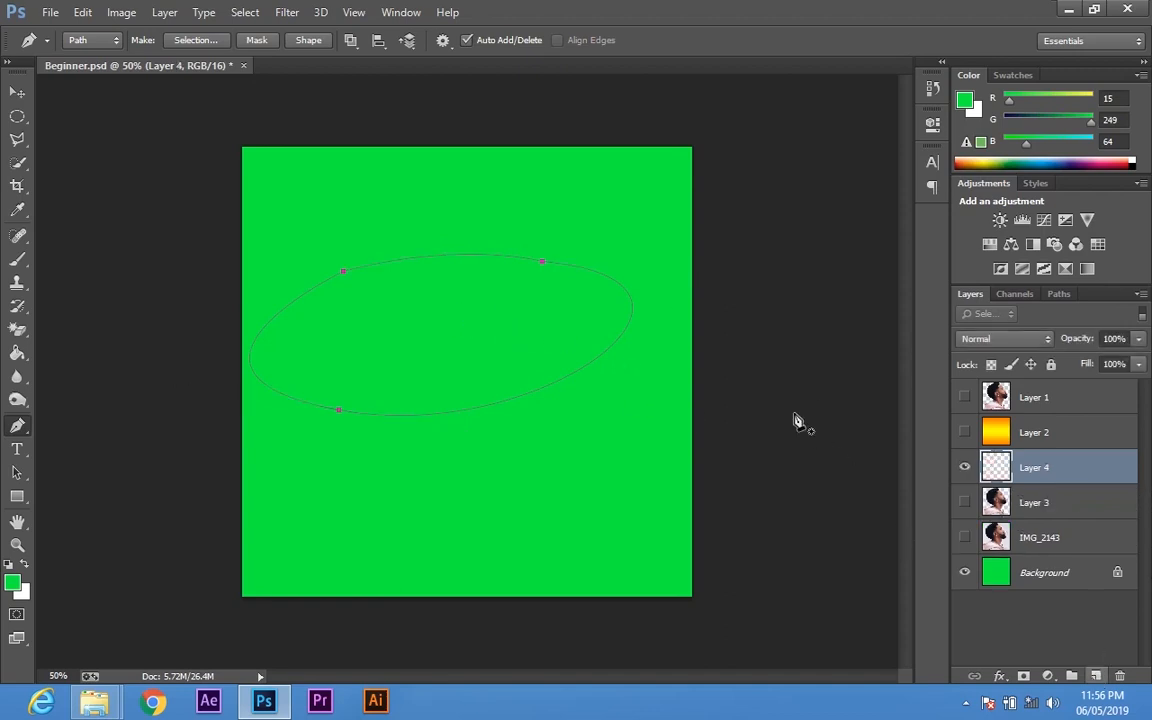
key(g)
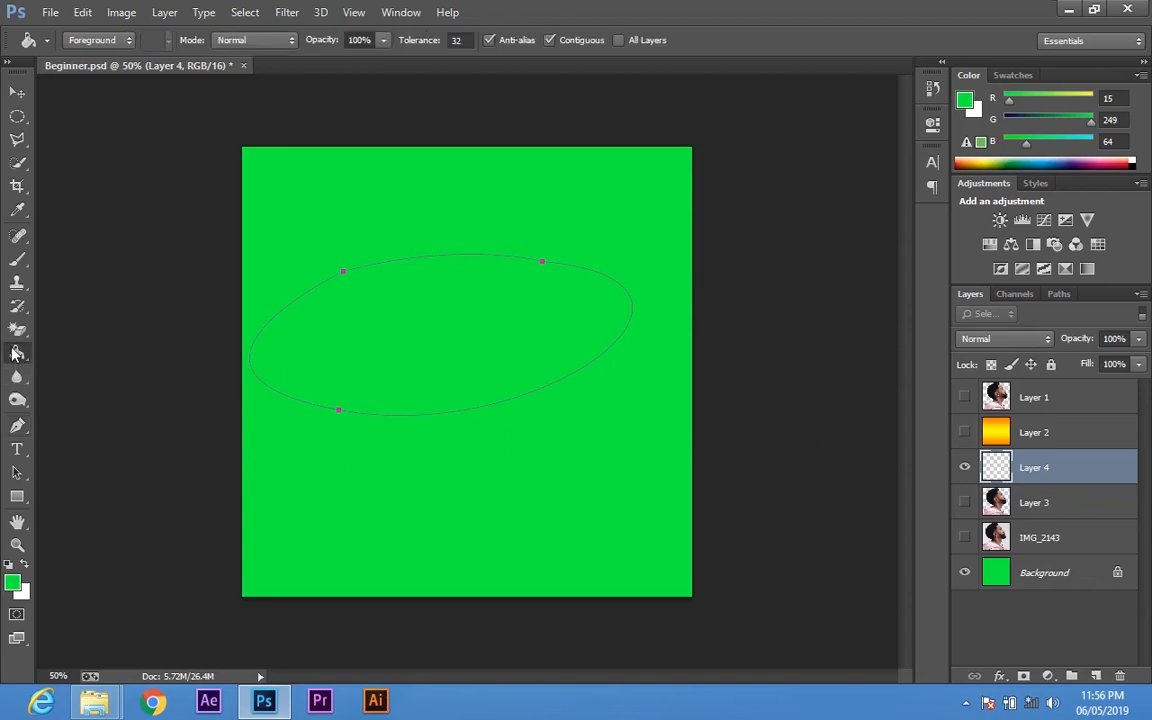
click(14, 583)
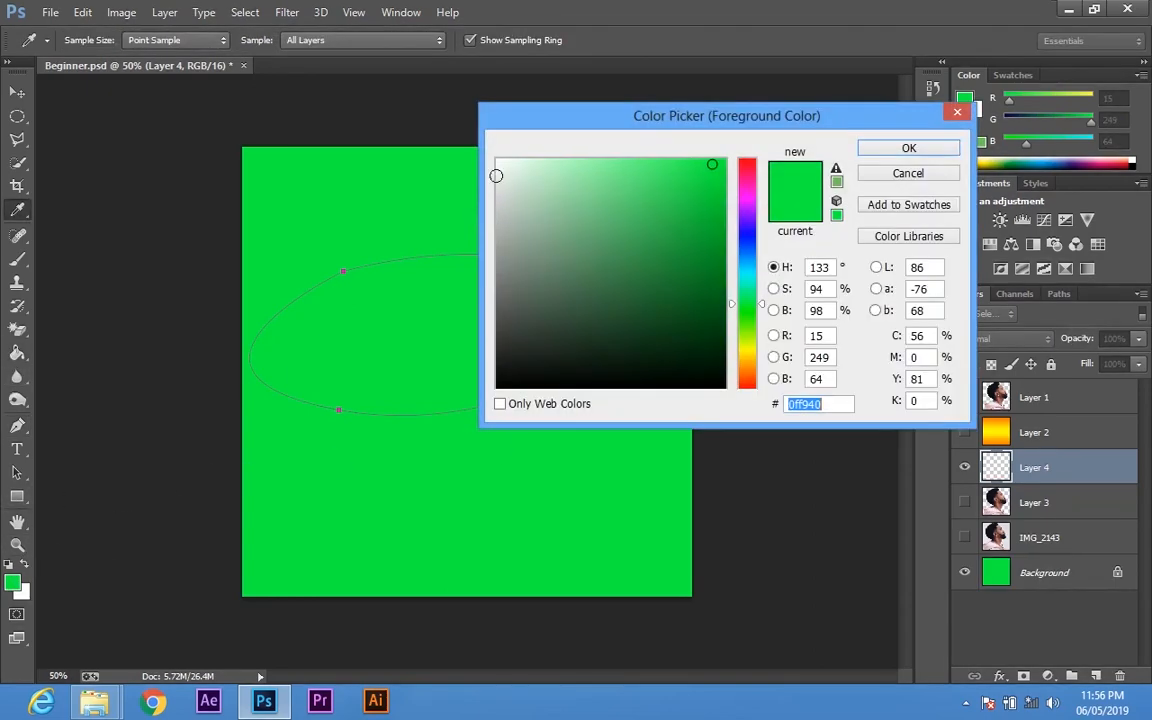
click(499, 161)
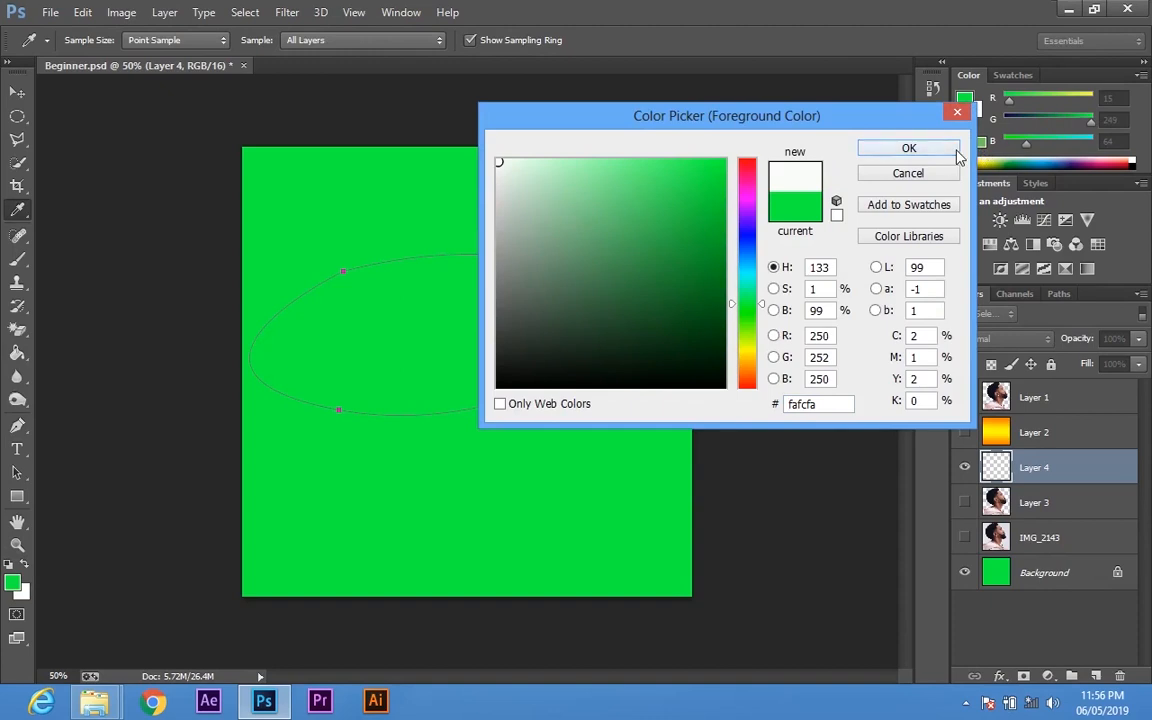
click(866, 142)
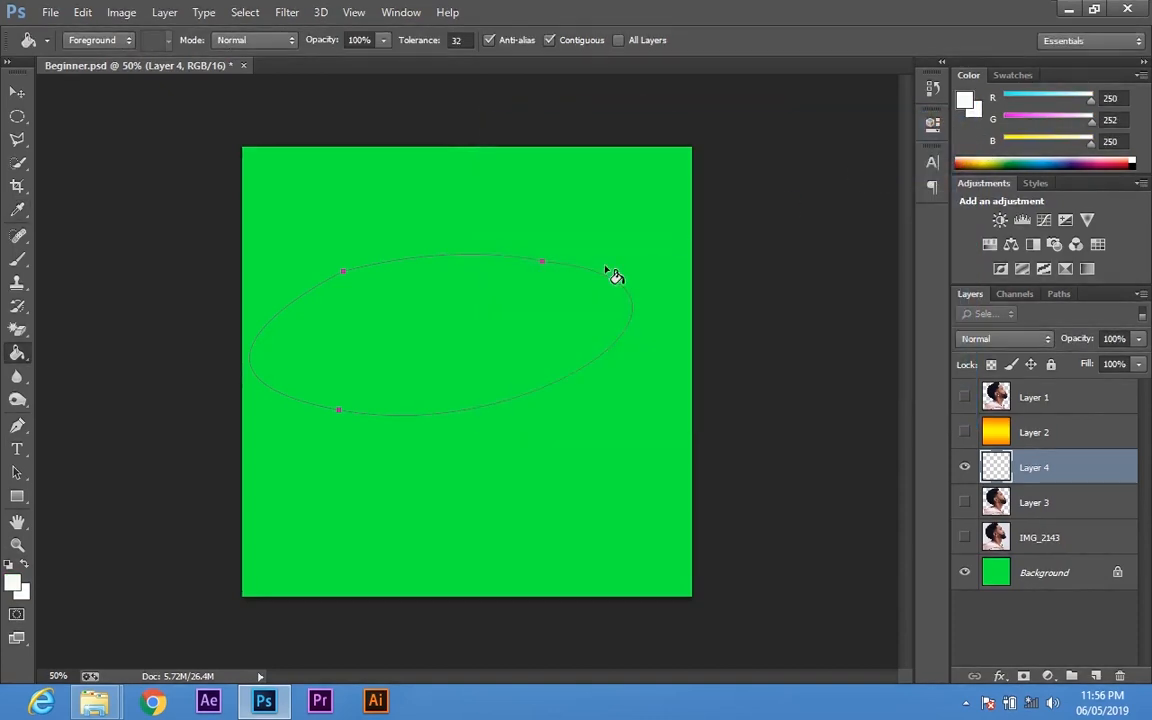
Convert the oval path to a selection, fill it with the near-white foreground colour on Layer 4, and deselect
key(ctrl+Return)
click(500, 303)
key(ctrl+d)
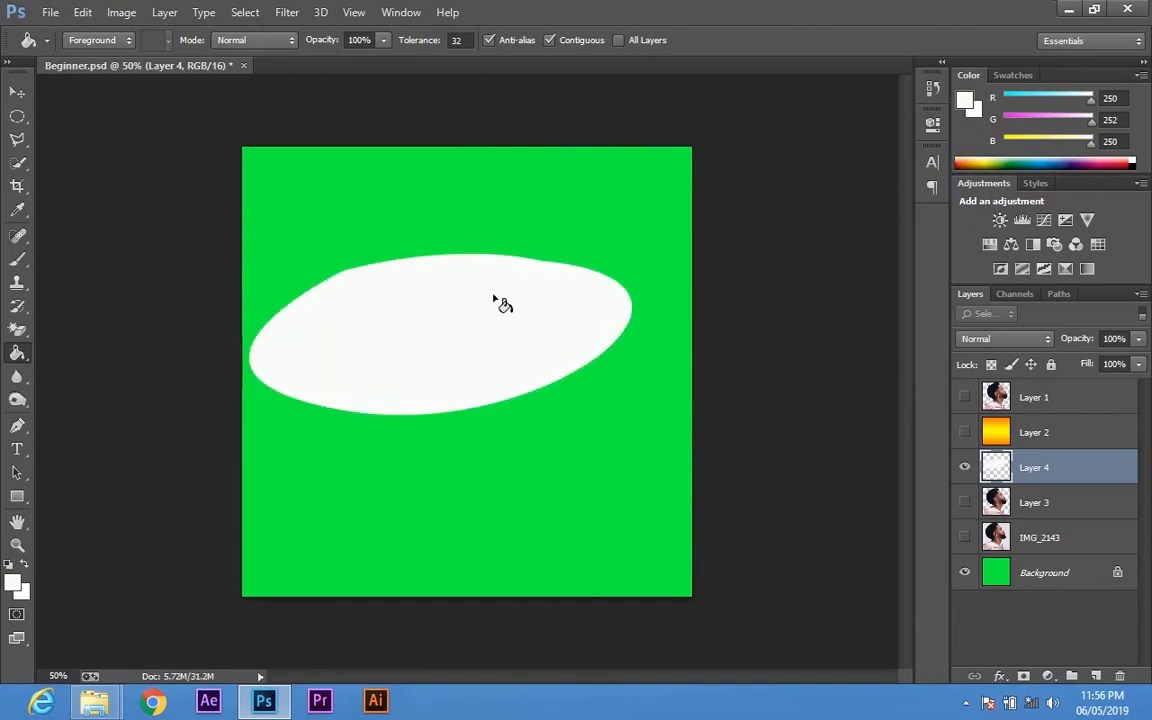
Reposition the near-white oval on Layer 4 so it sits in the upper part of the green canvas
key(v)
drag(513, 317, 538, 379)
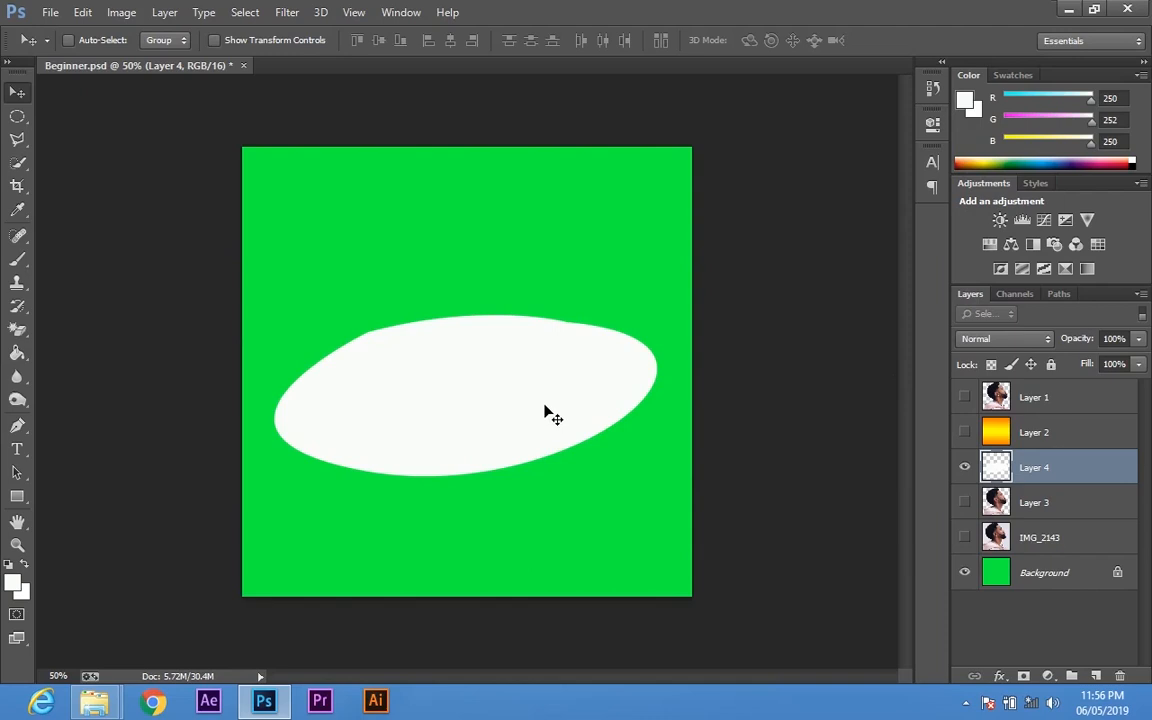
drag(545, 411, 532, 301)
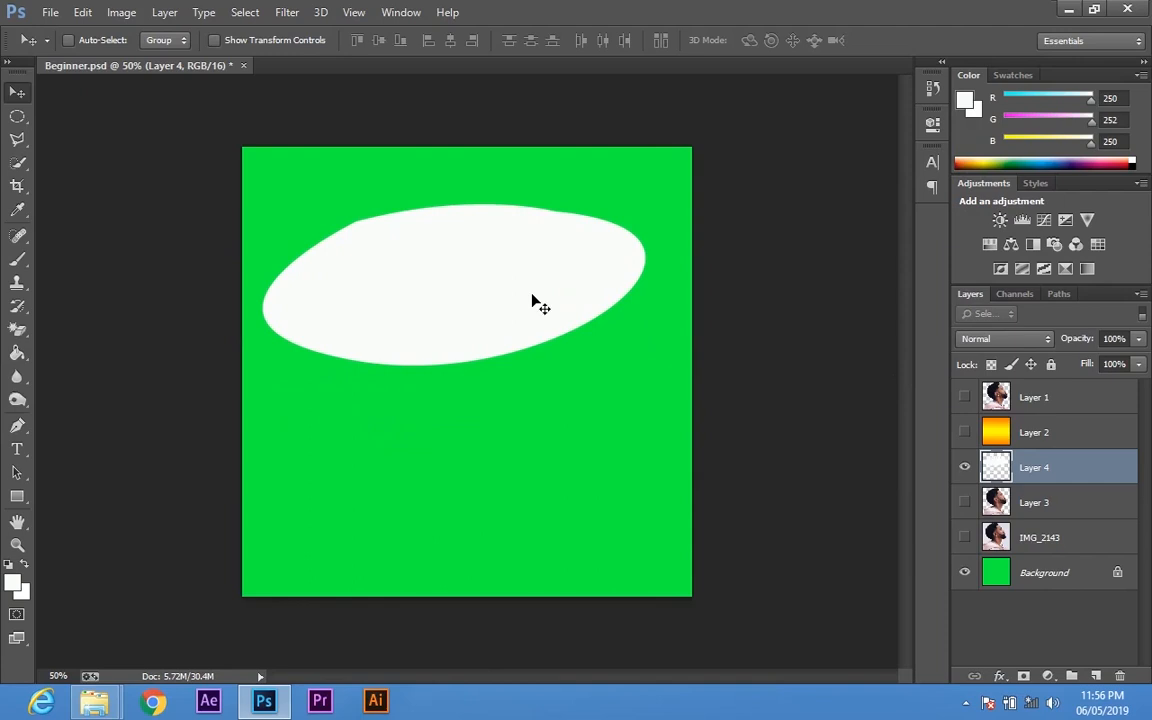
drag(502, 253, 506, 247)
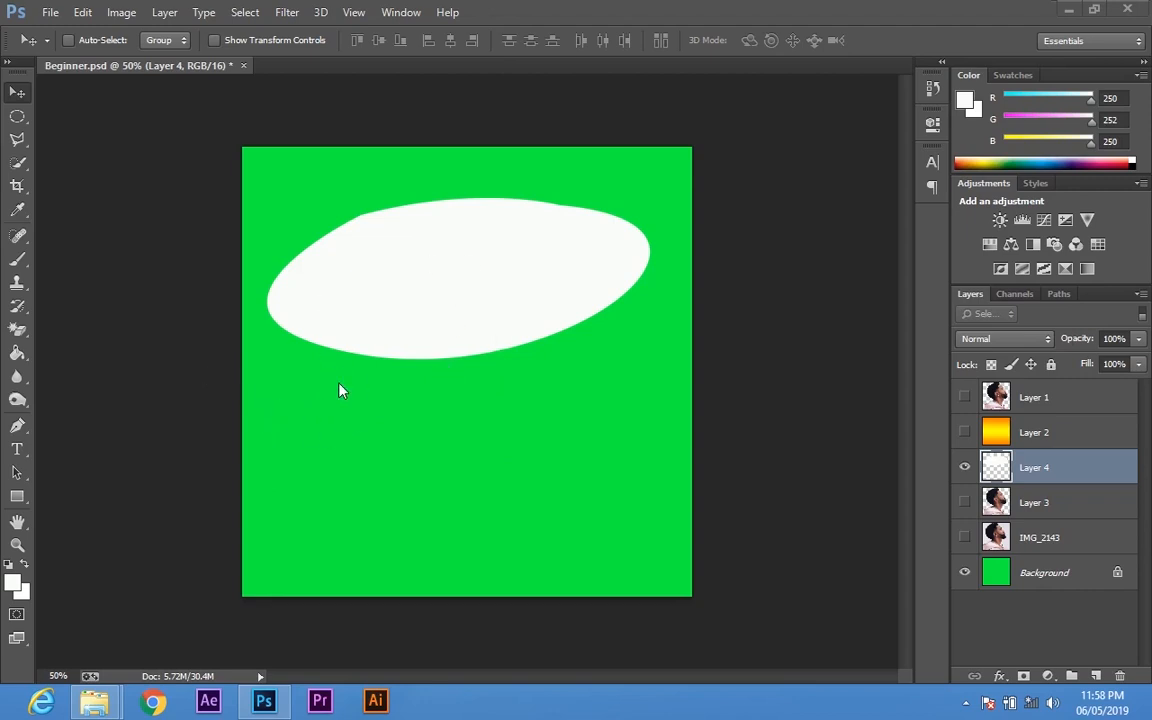
Set the text colour to near-black 030303 and add the horizontal text HELLO in the lower part of the green canvas
click(17, 450)
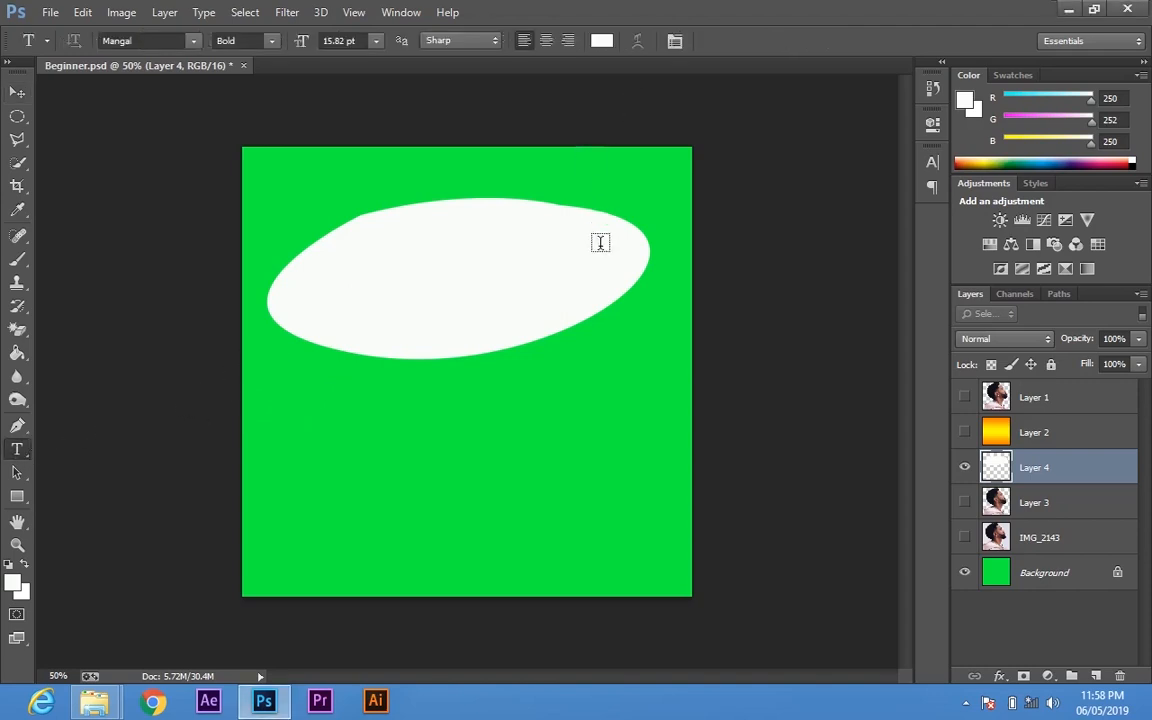
click(601, 40)
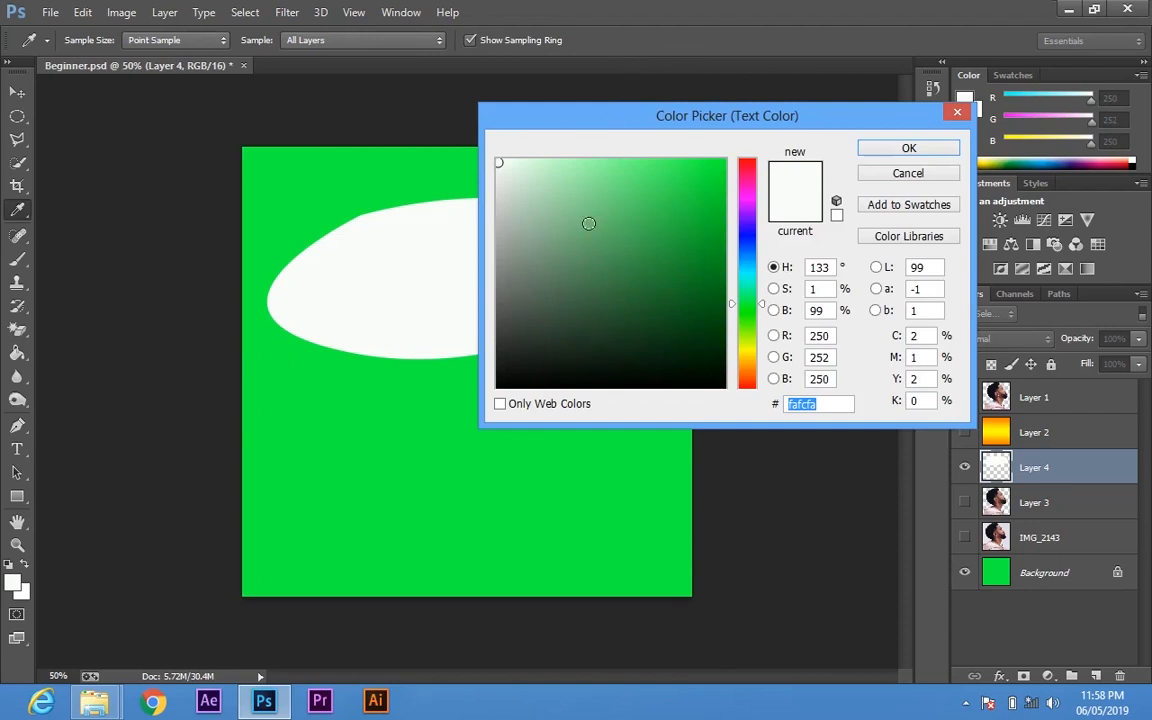
click(496, 385)
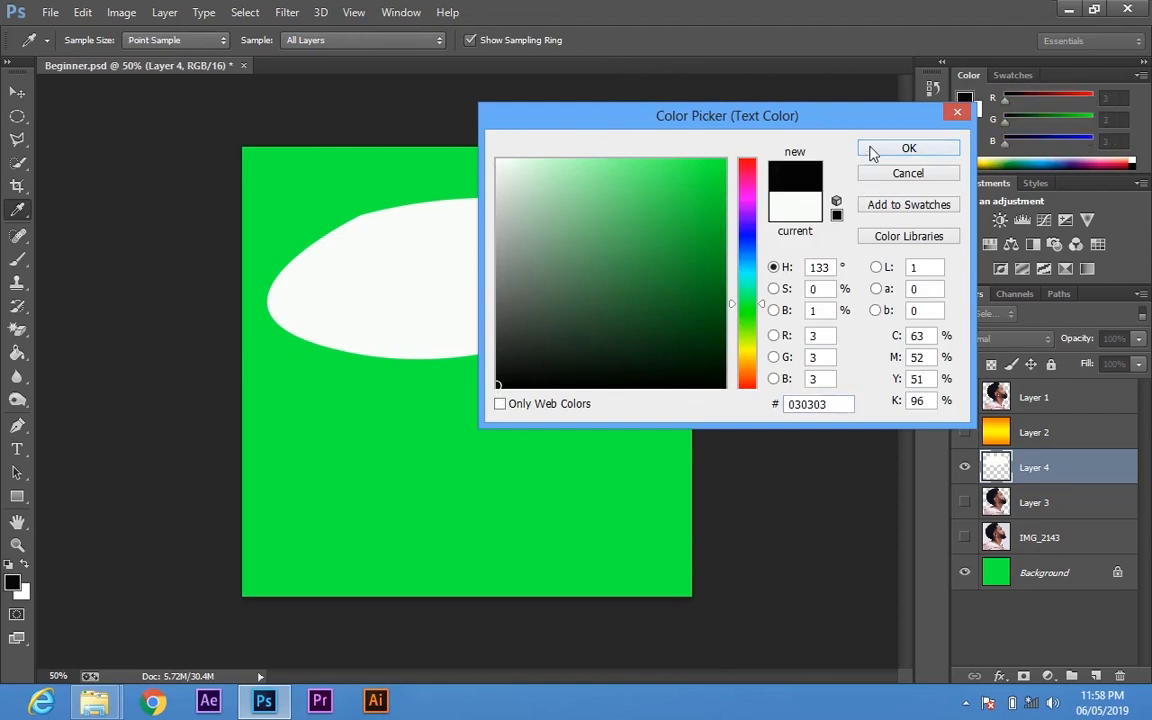
click(905, 148)
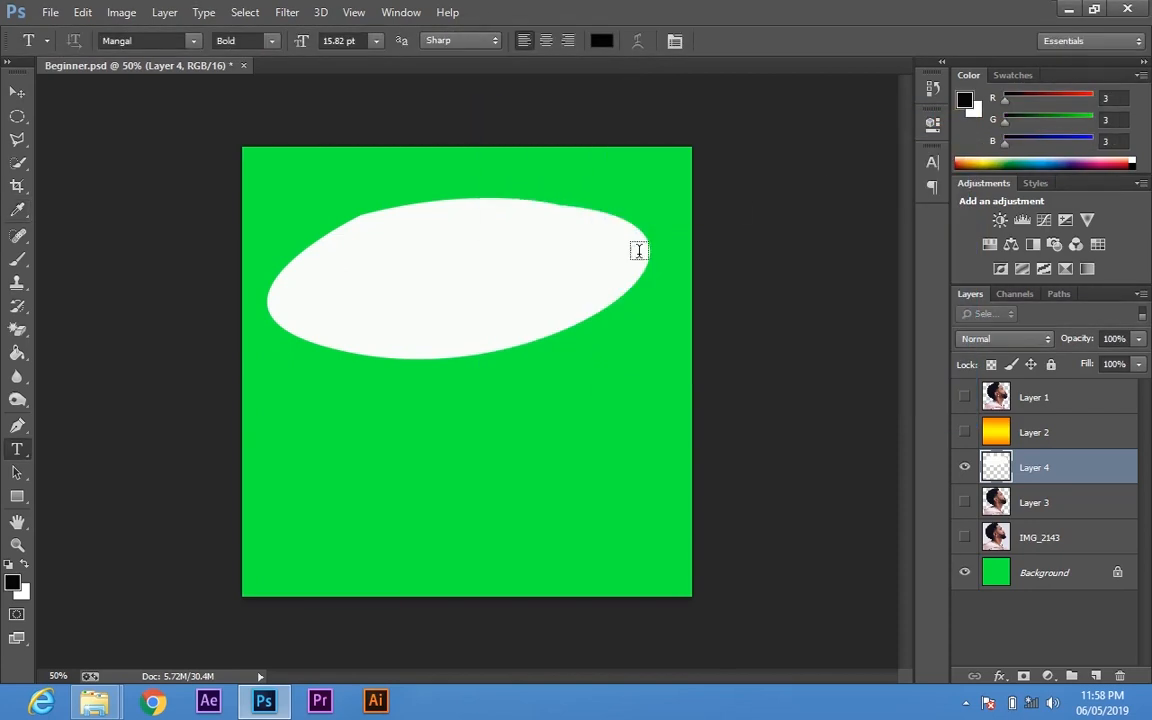
click(370, 485)
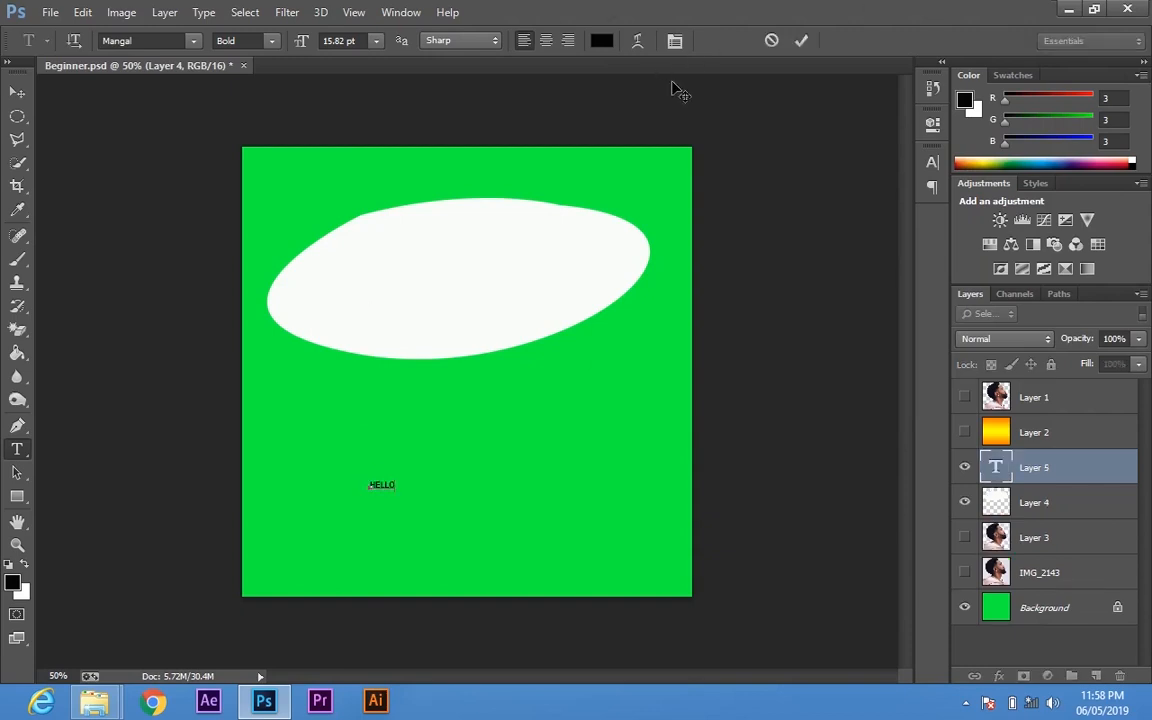
click(797, 42)
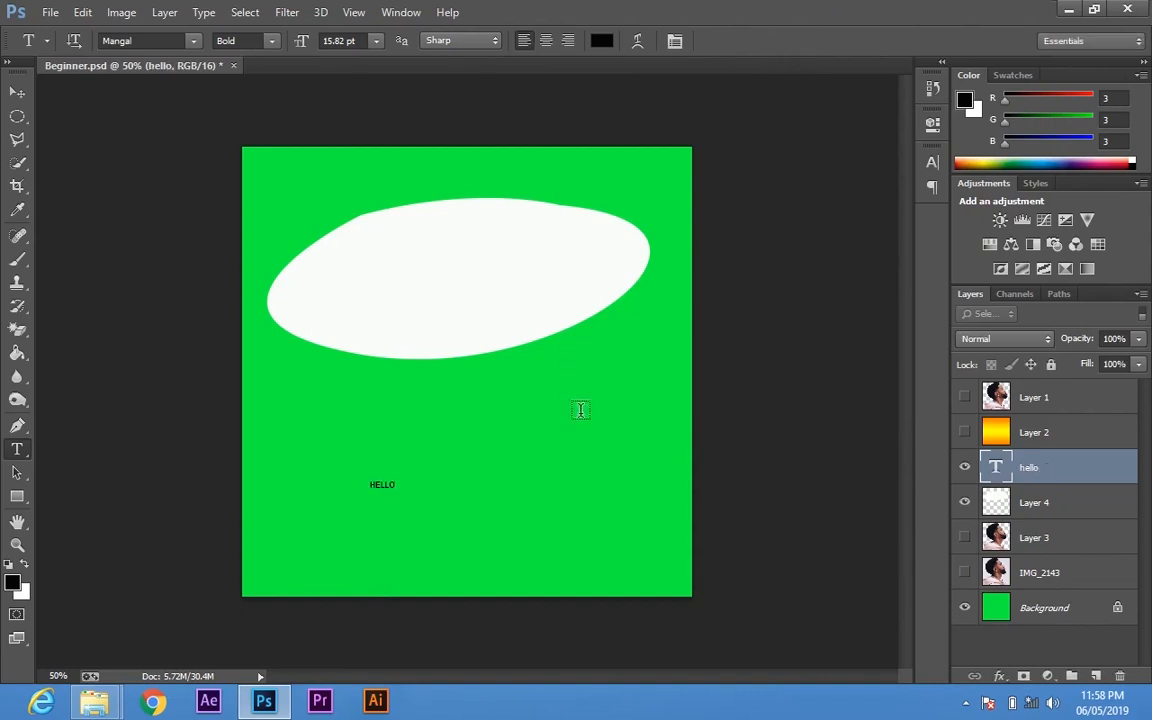
Scale the HELLO text proportionally to about 612% and place it centrally just beneath the white oval
key(v)
drag(491, 474, 529, 441)
key(ctrl+t)
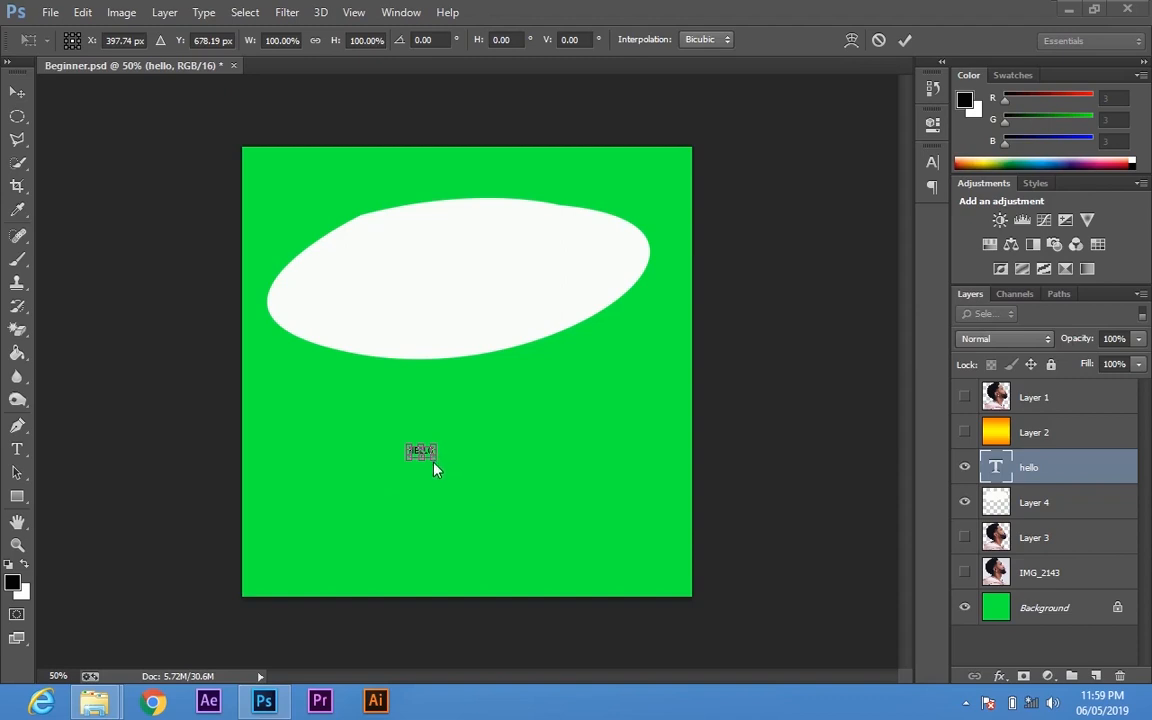
drag(436, 460, 495, 504)
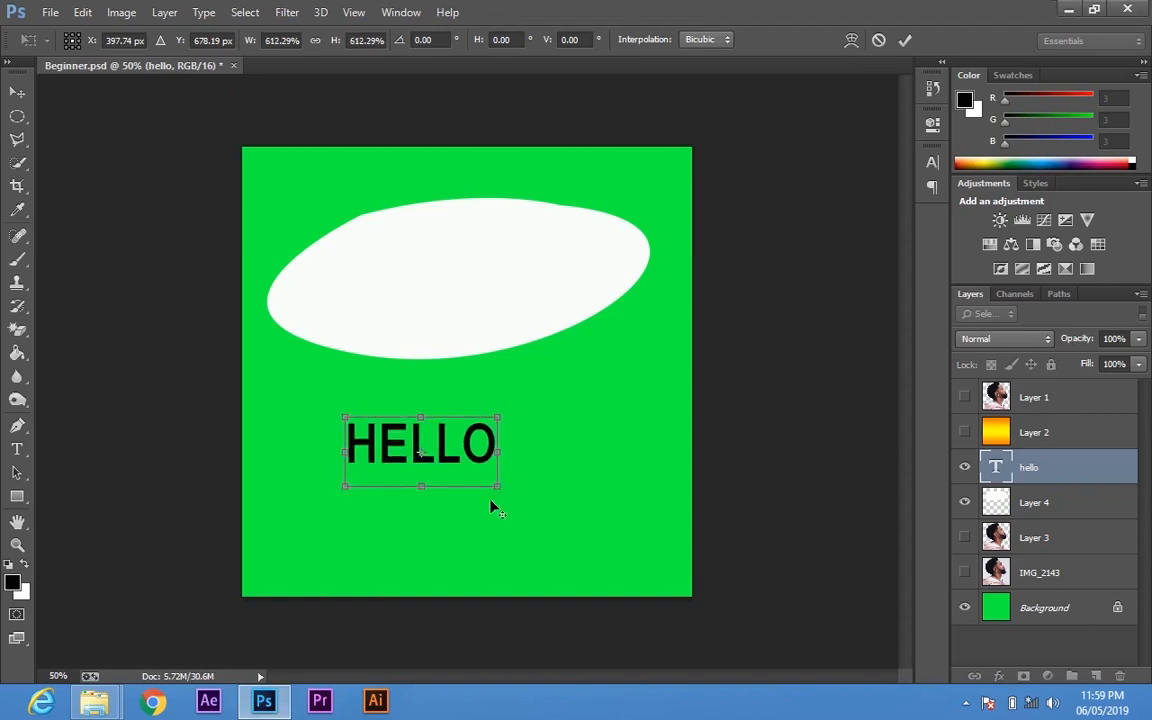
key(Return)
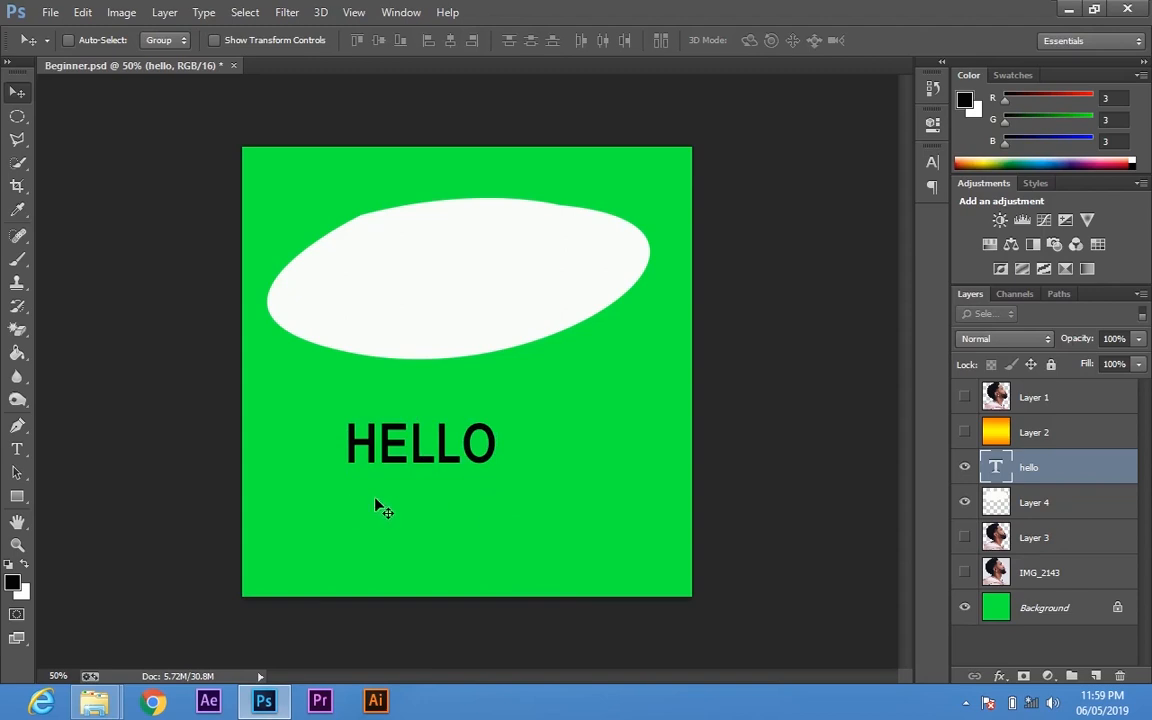
drag(483, 486, 535, 451)
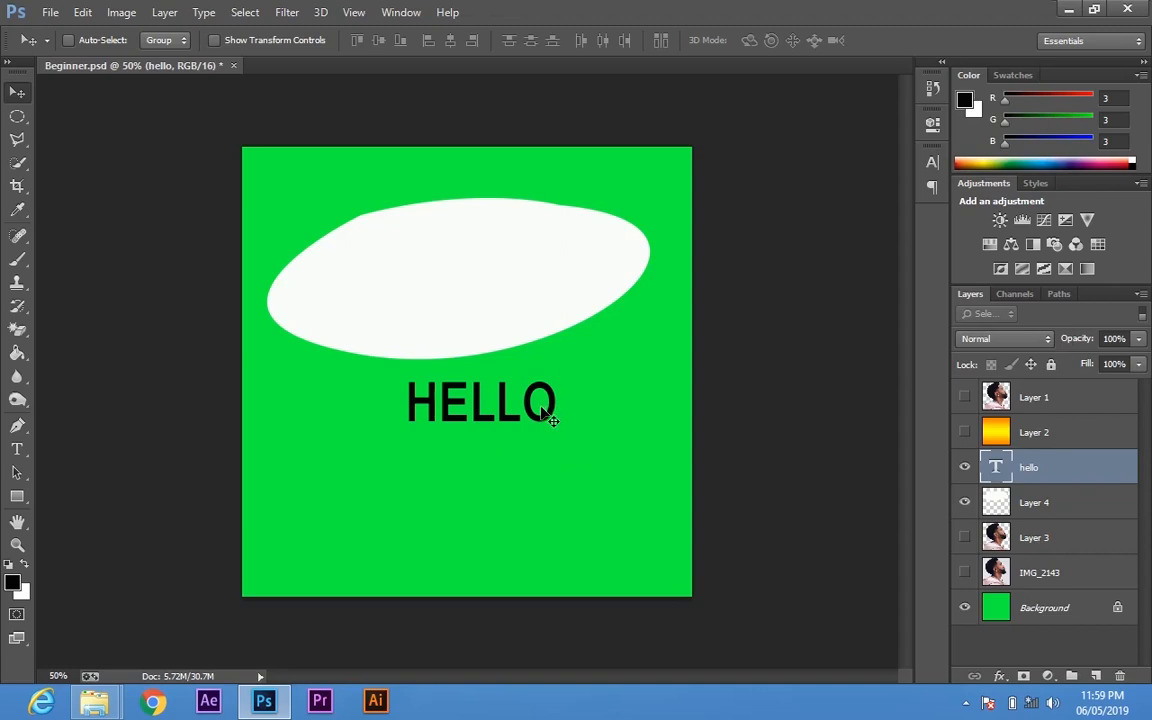
drag(541, 407, 534, 407)
Change the horizontal HELLO text to the MV Boli font at 72 pt
key(t)
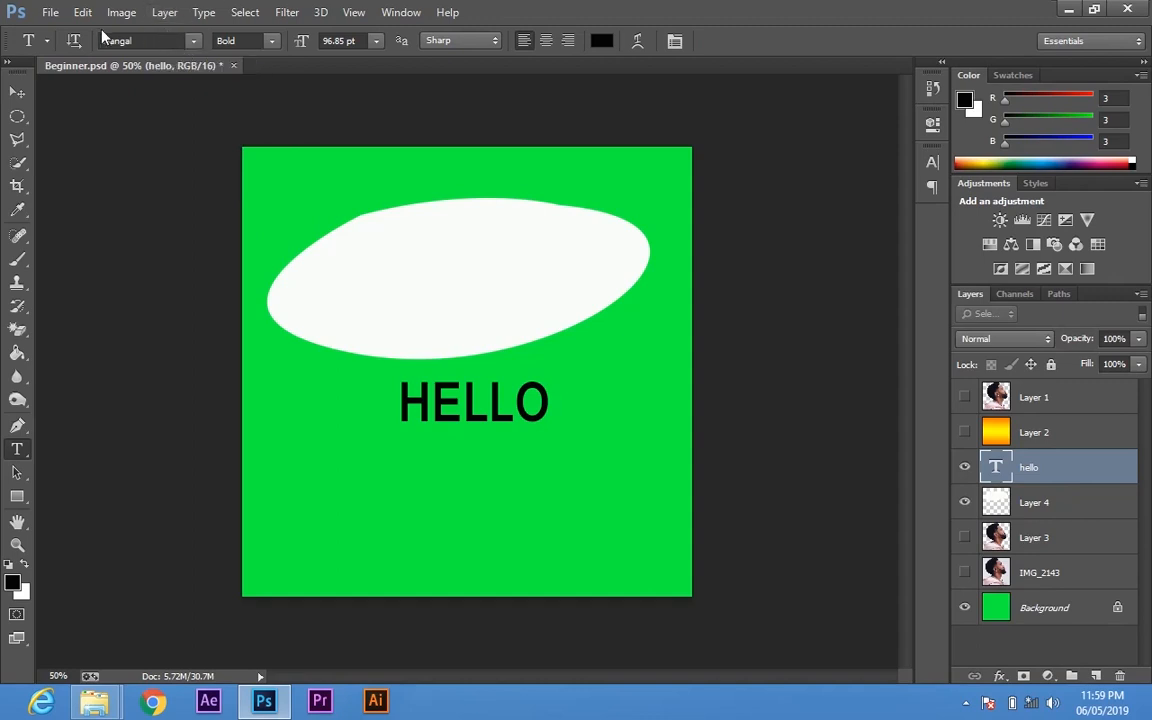
click(194, 41)
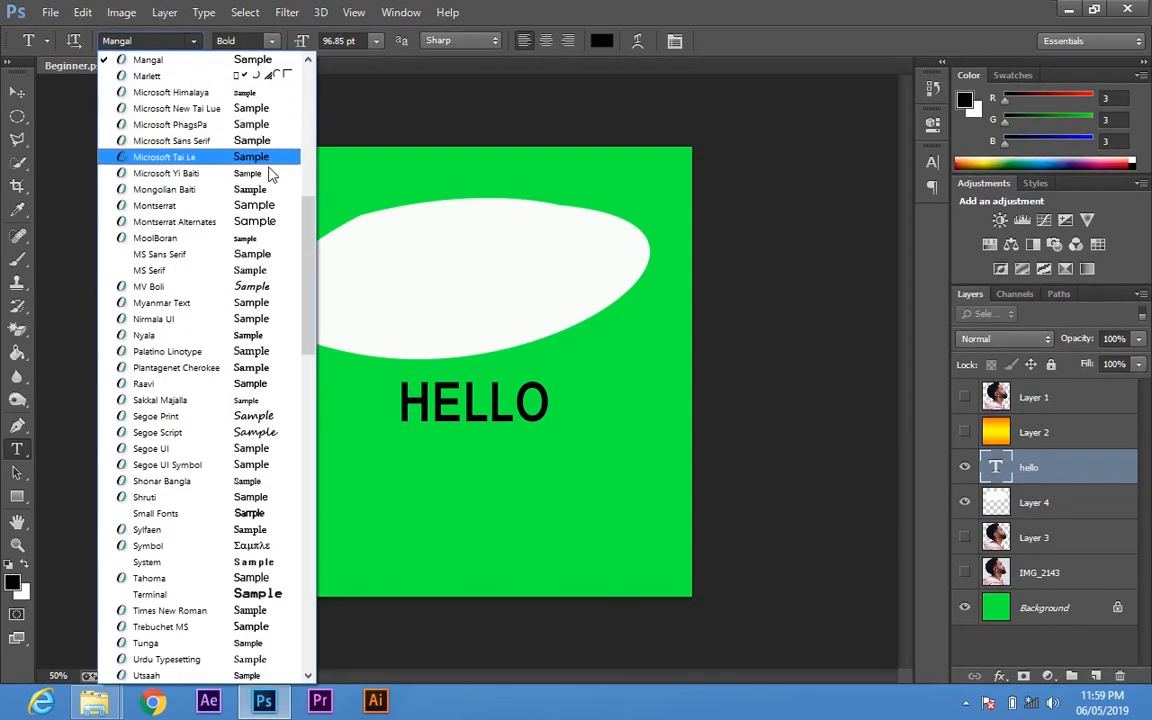
click(285, 289)
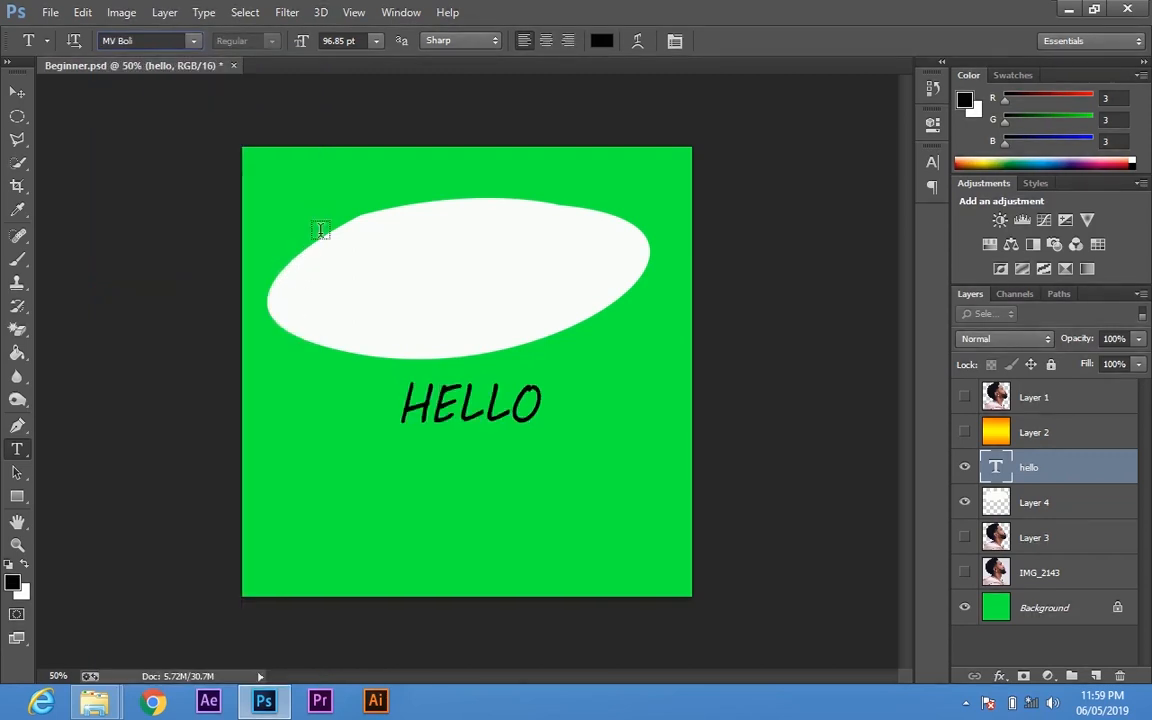
click(376, 41)
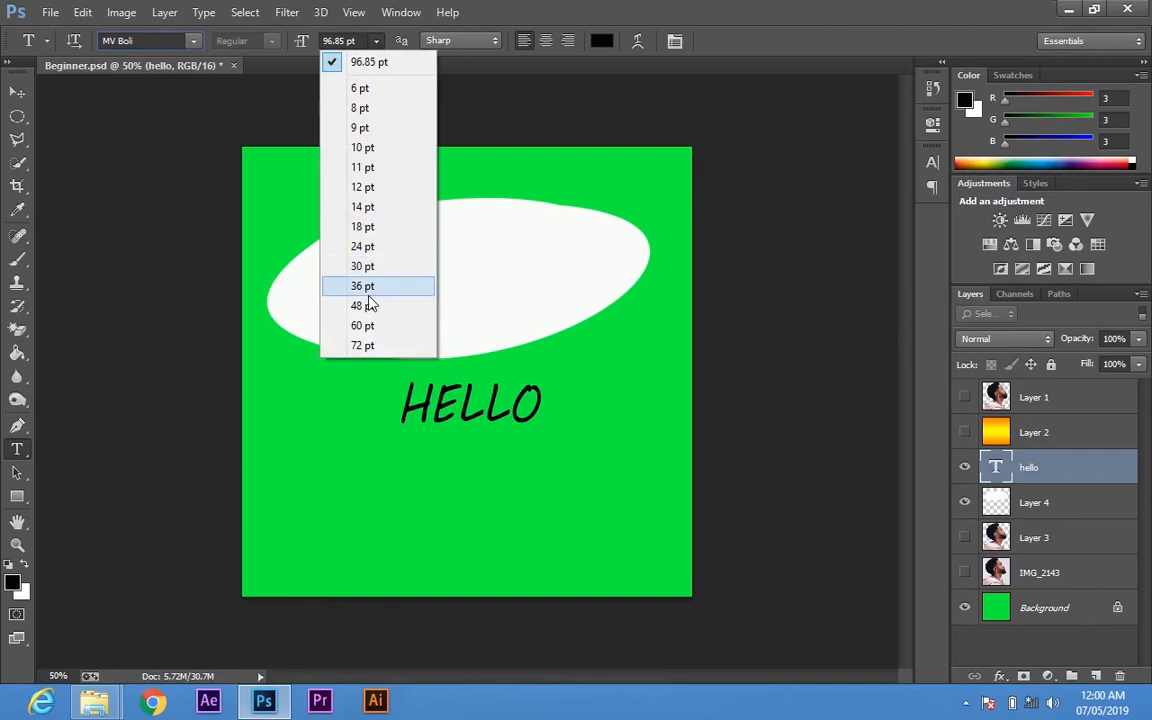
click(376, 346)
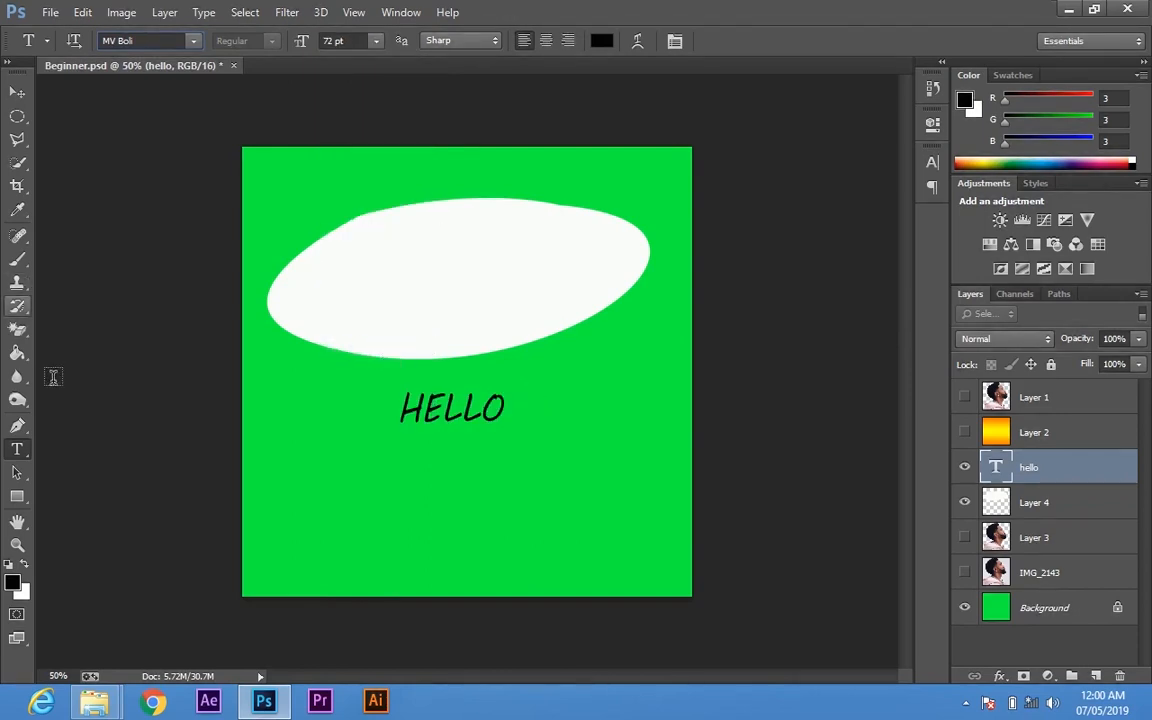
Add a second HELLO text with the Vertical Type tool, below and left of the horizontal one
drag(19, 453, 95, 464)
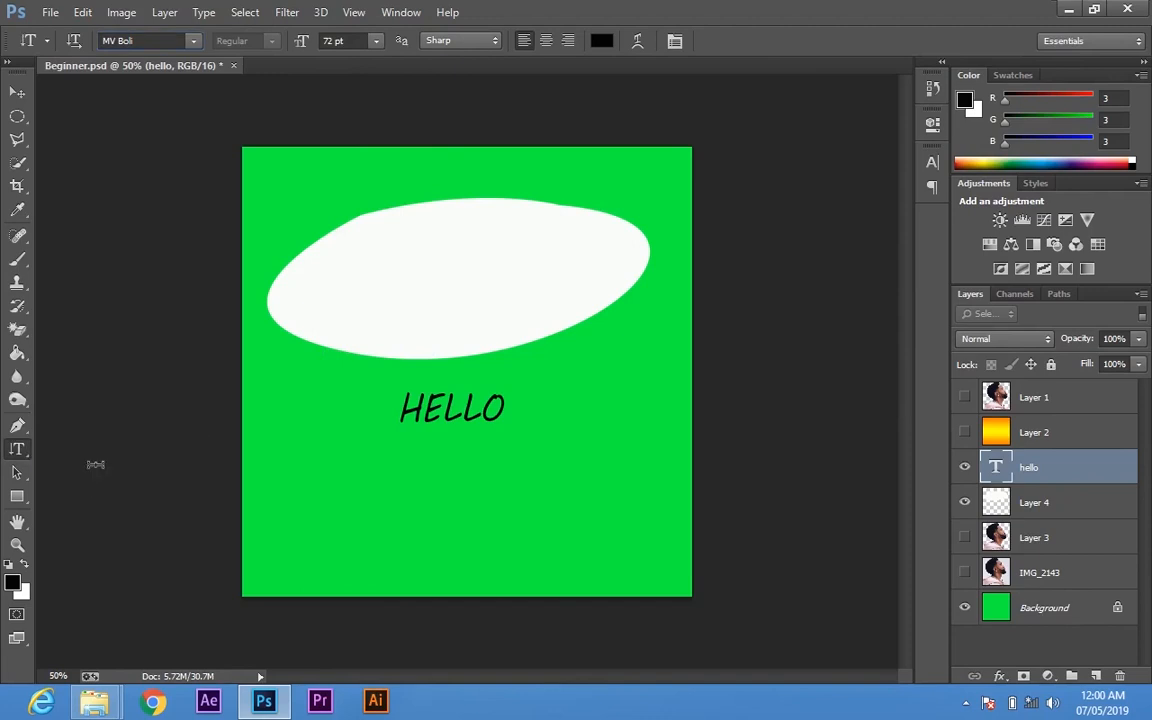
click(361, 493)
click(361, 493)
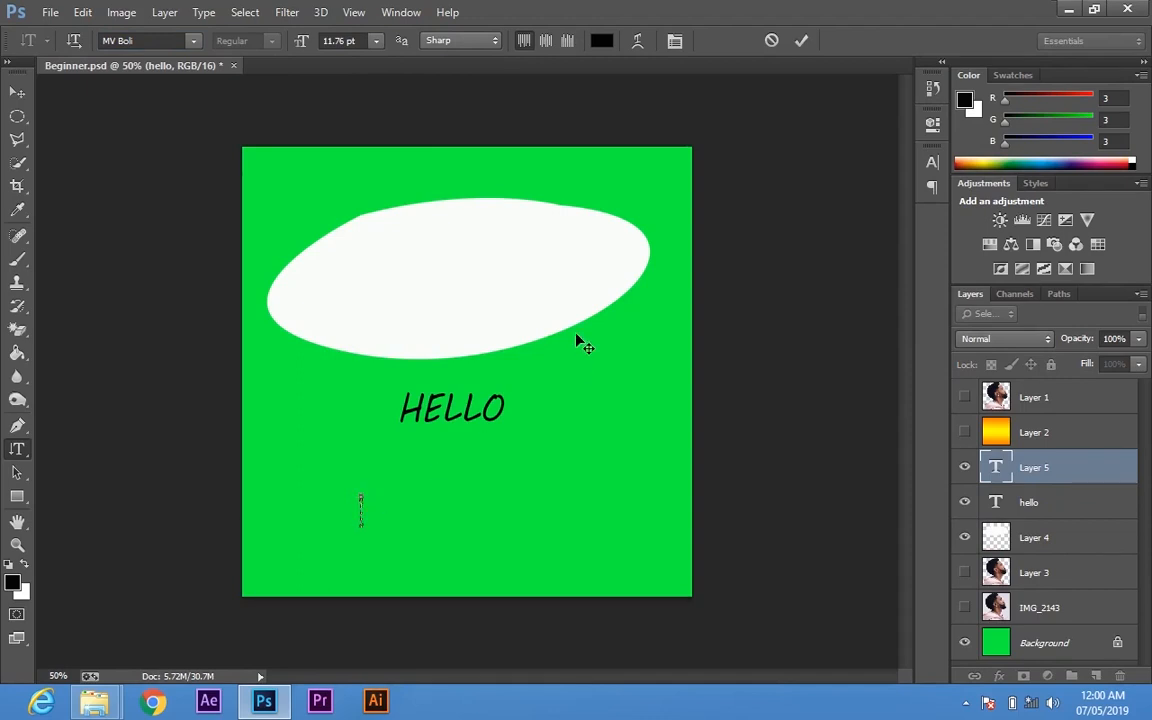
click(805, 41)
Scale the vertical HELLO text to about 546% and place it near the canvas's left edge, beneath the oval
key(v)
drag(479, 522, 477, 463)
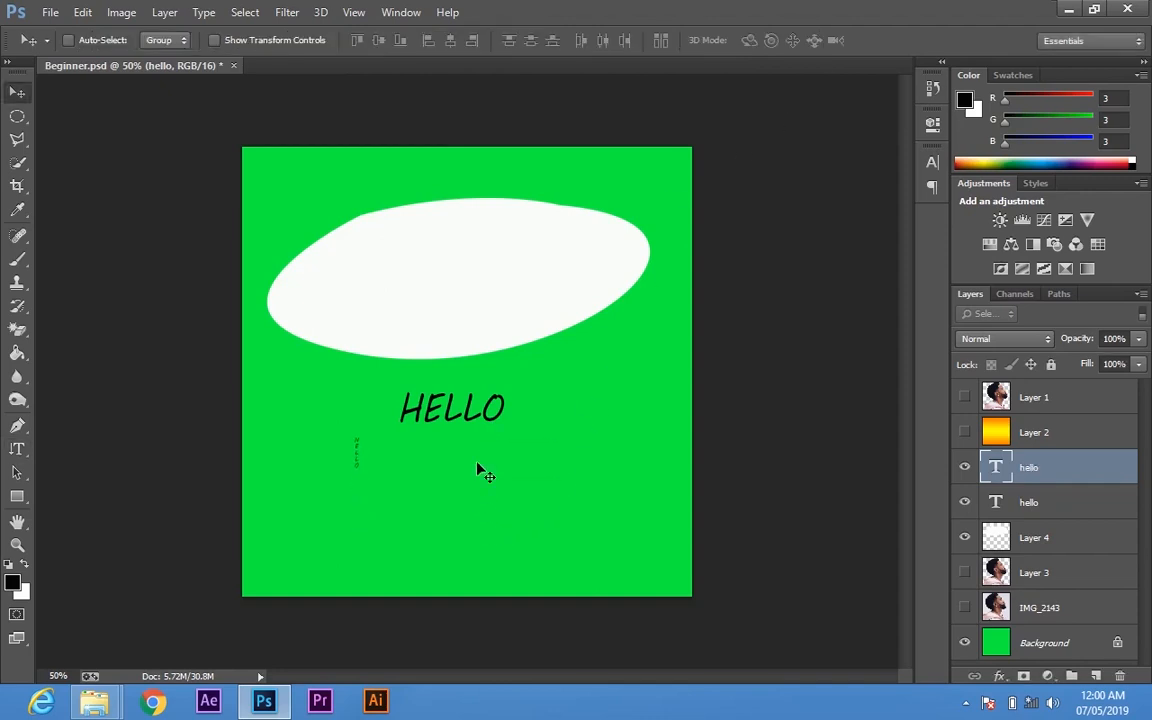
key(ctrl+t)
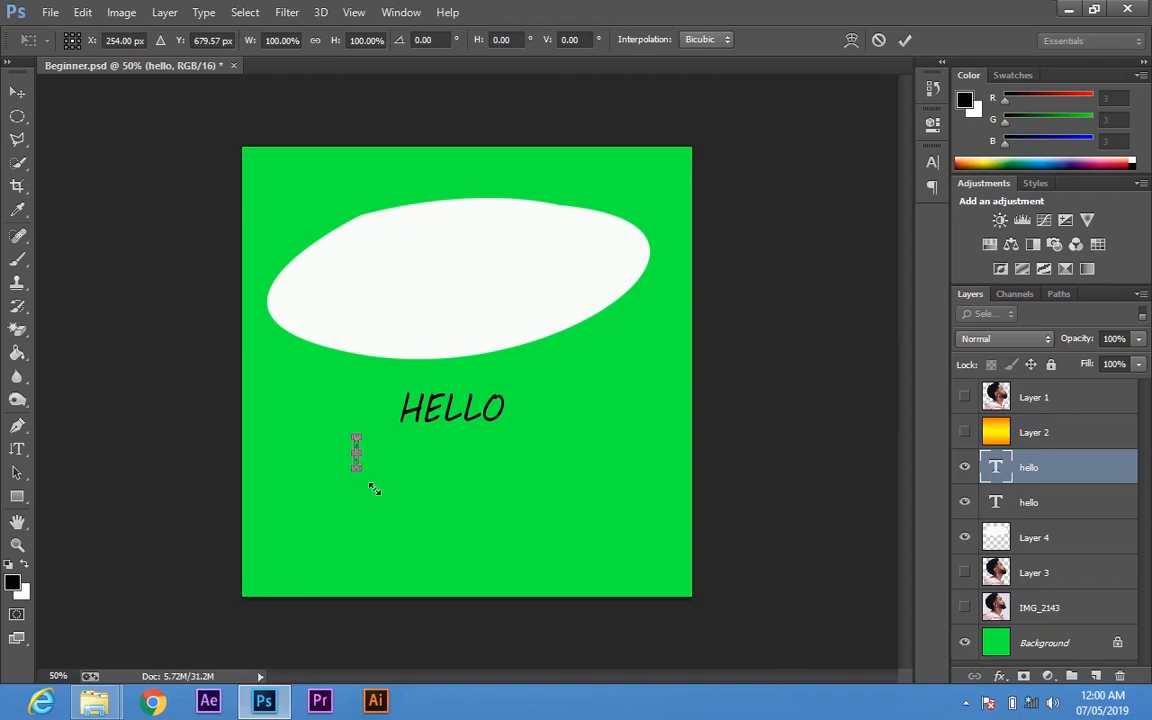
drag(373, 488, 405, 535)
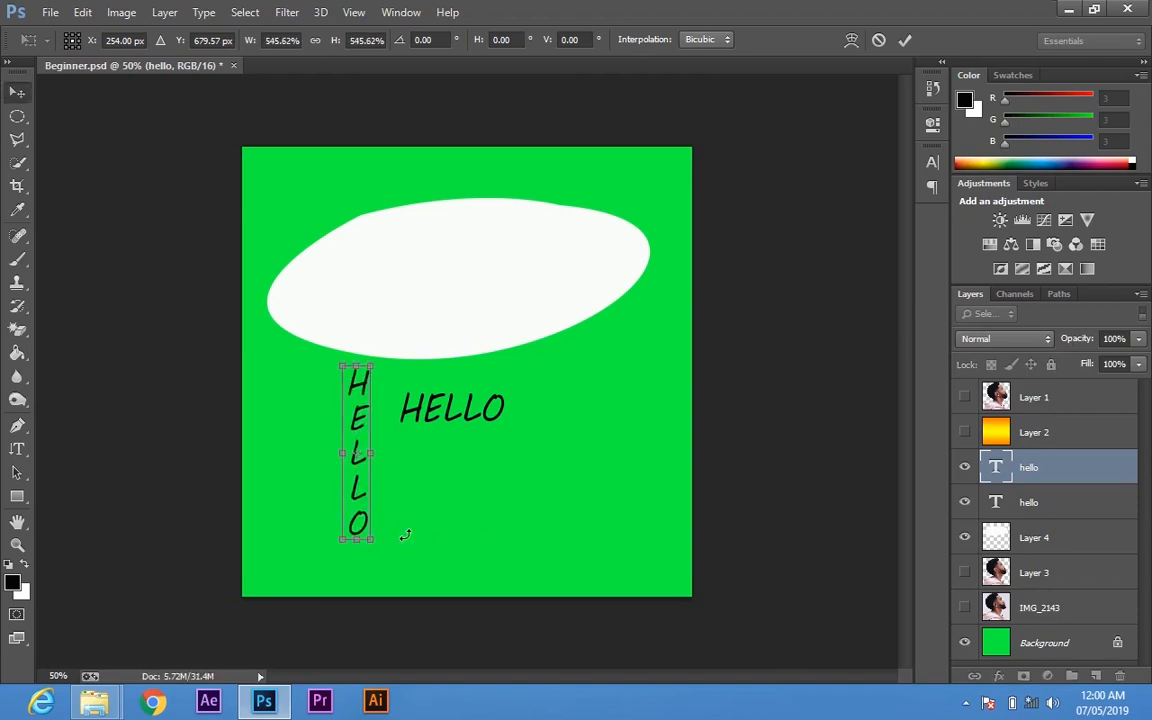
key(Return)
drag(460, 512, 390, 502)
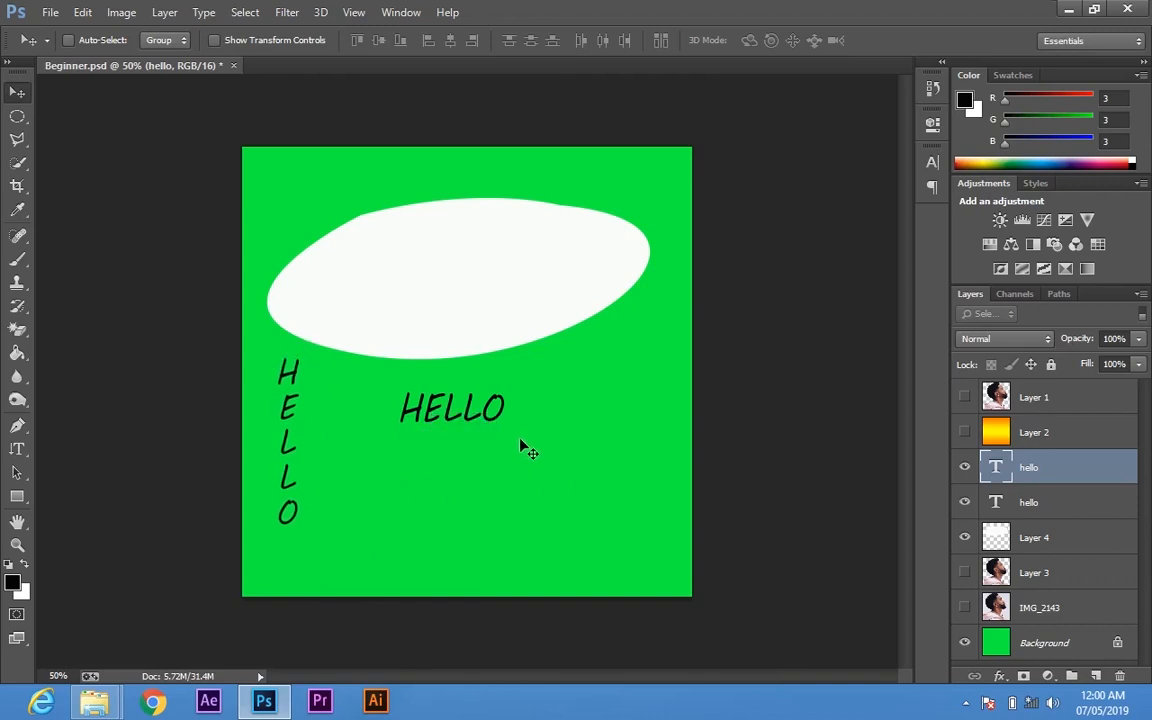
drag(522, 447, 548, 470)
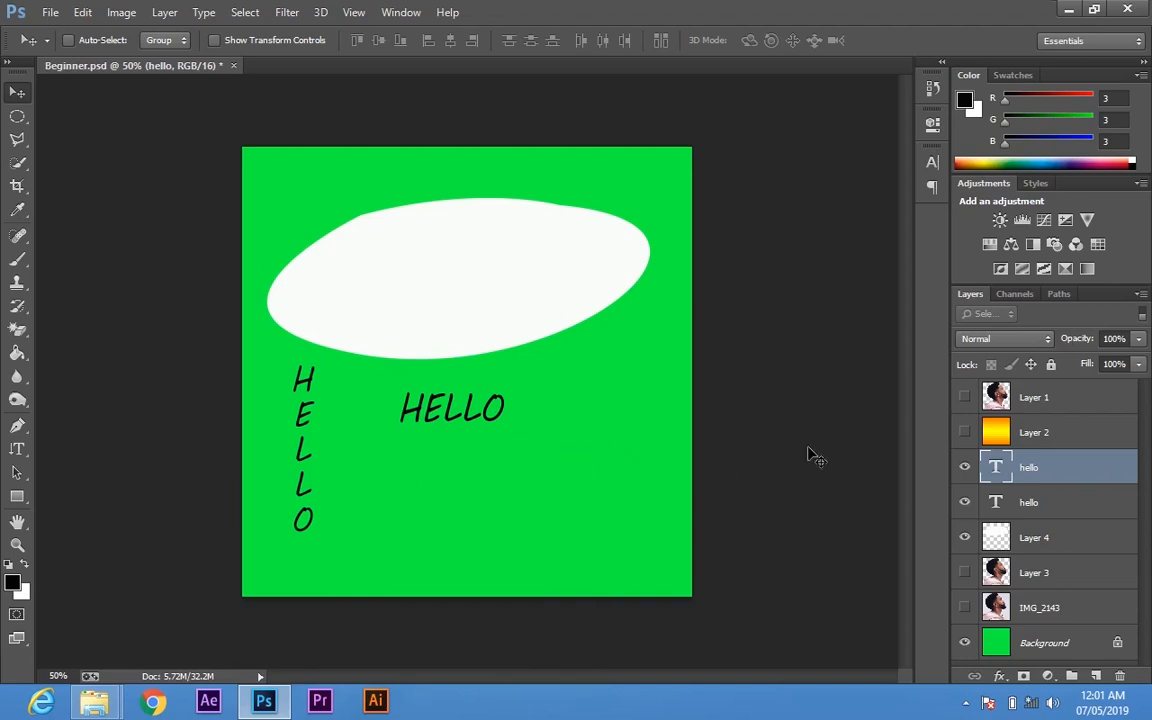
Give the vertical HELLO layer a thick outside Stroke layer style in light grey f2ecec
right_click(1036, 467)
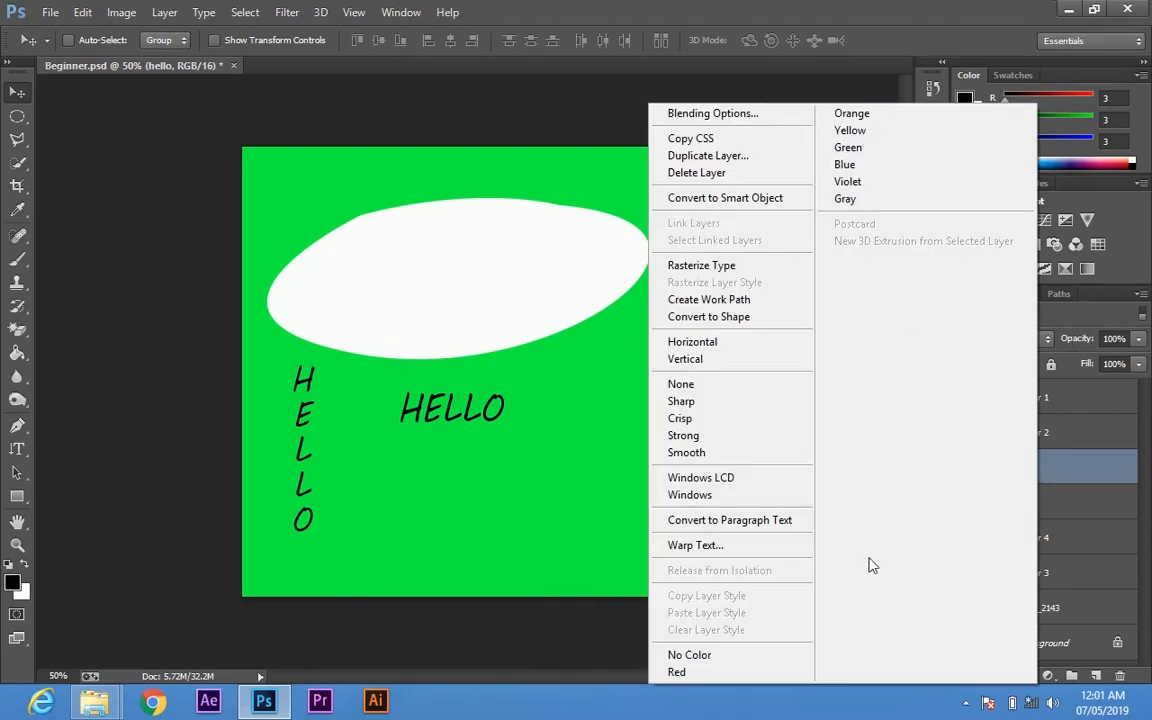
click(788, 117)
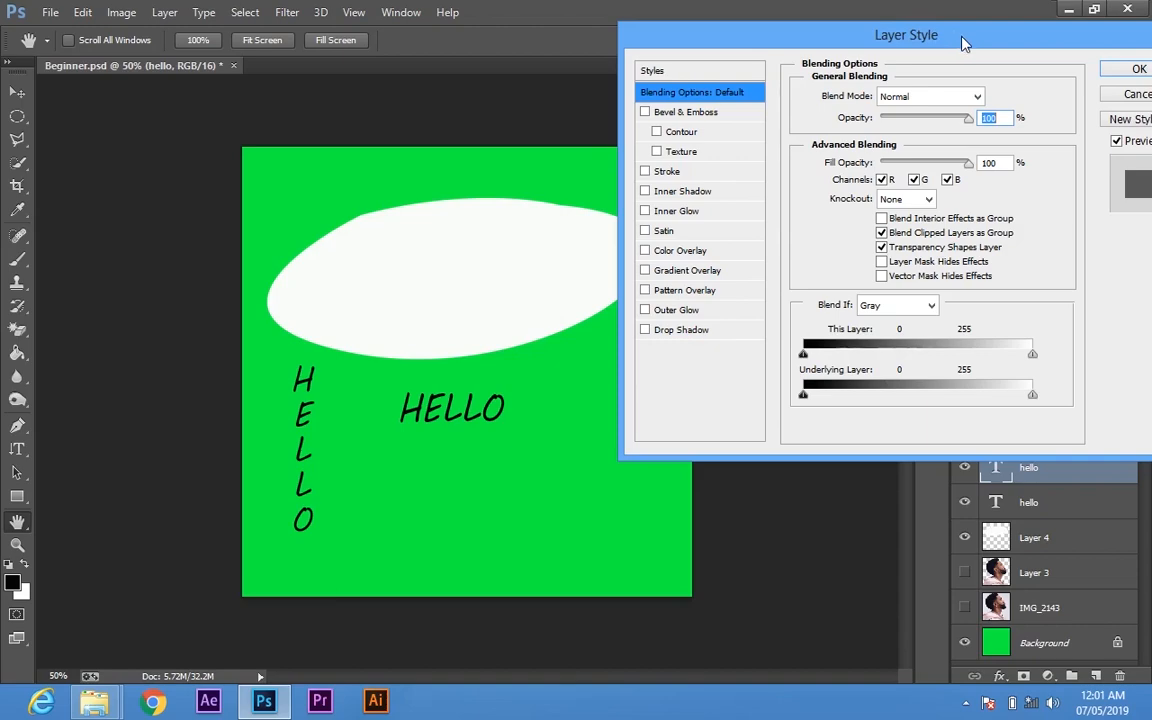
drag(963, 37, 923, 32)
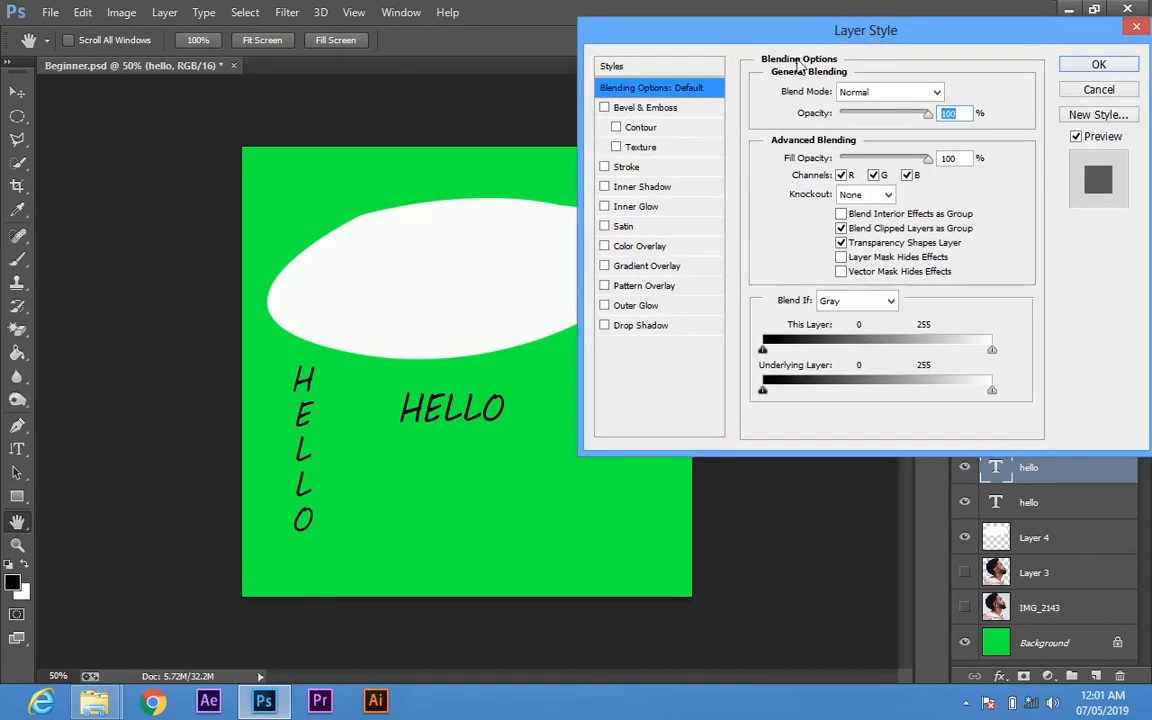
click(662, 169)
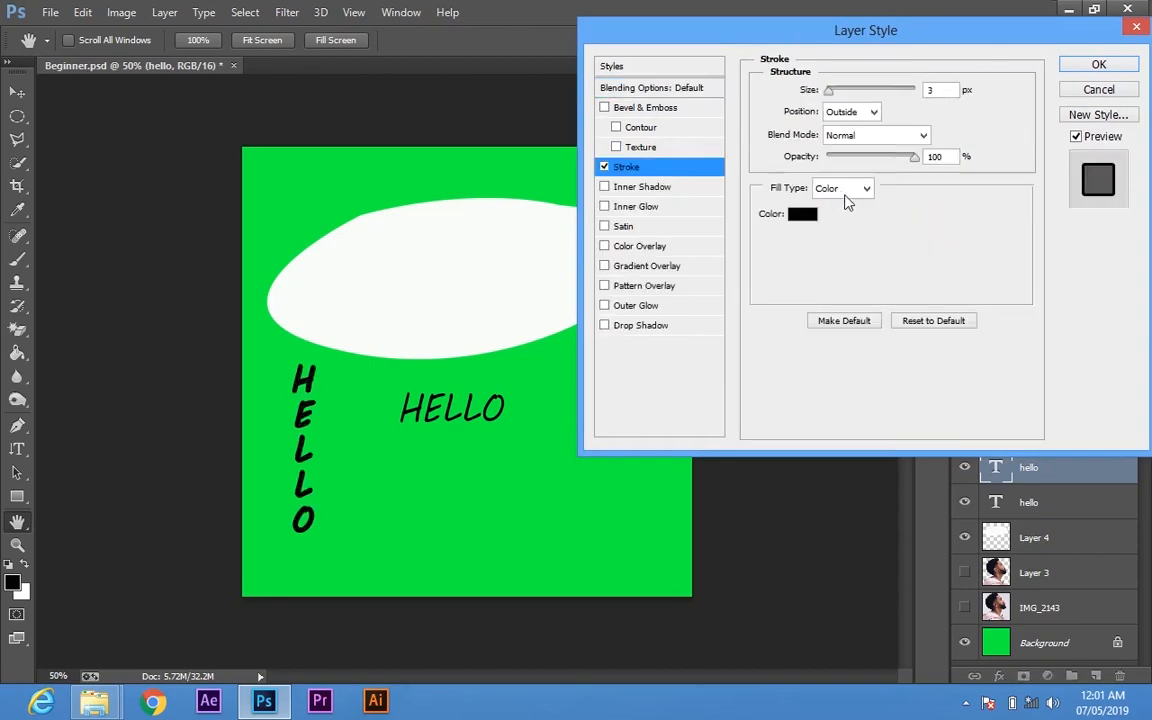
click(803, 215)
click(502, 171)
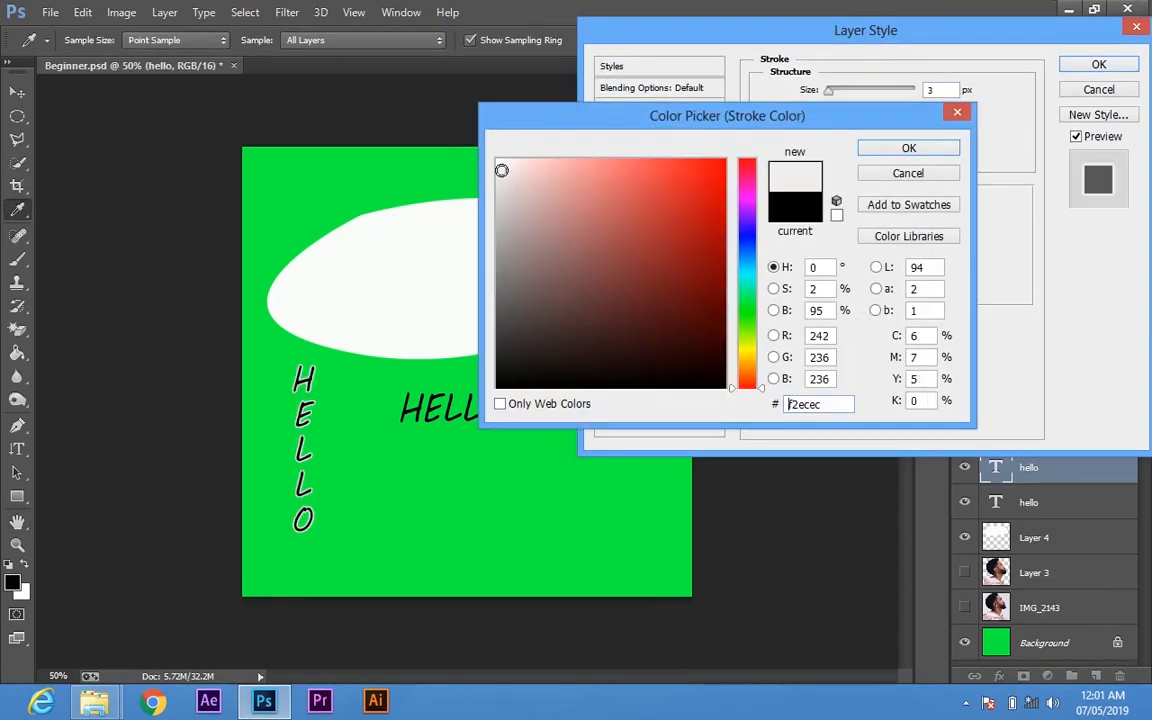
key(Return)
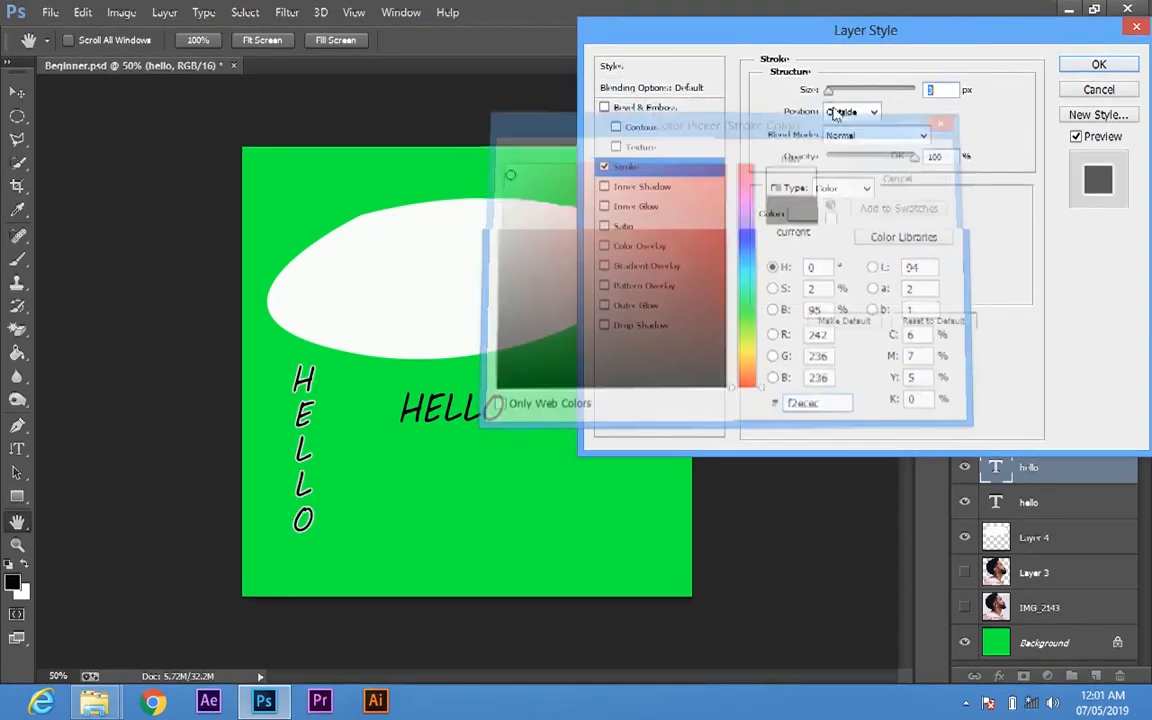
drag(833, 90, 843, 97)
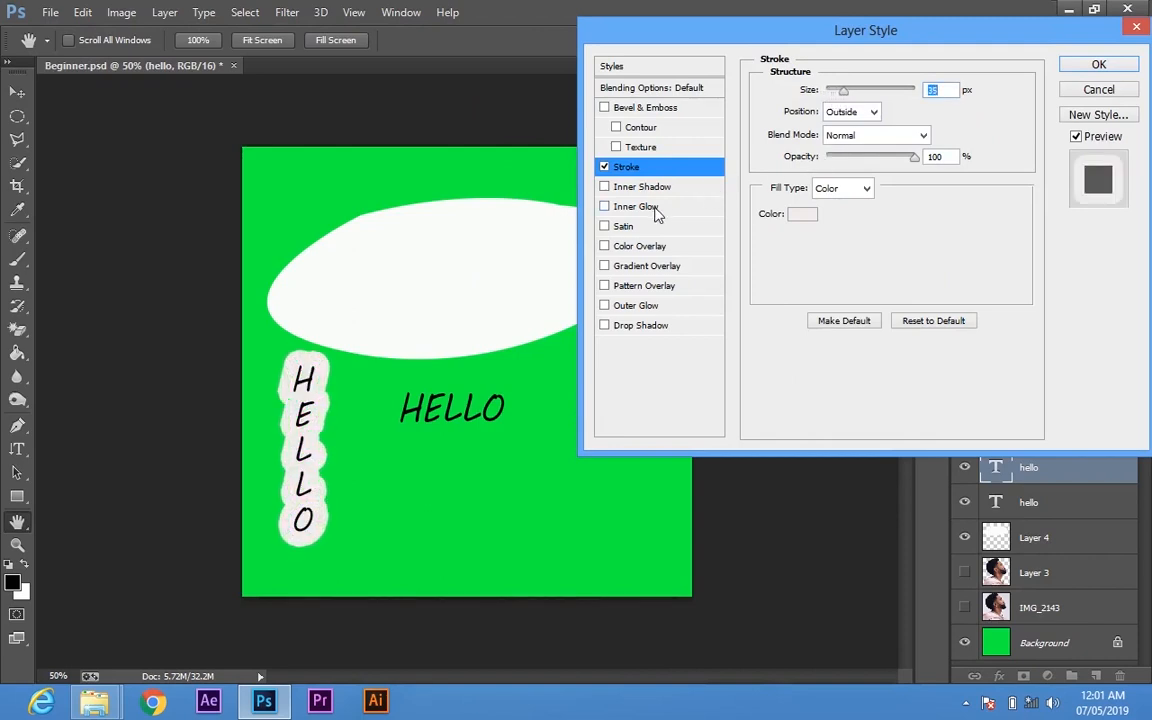
Add a Color Overlay in yellow eedb04 to the vertical HELLO layer and apply the layer style
click(606, 246)
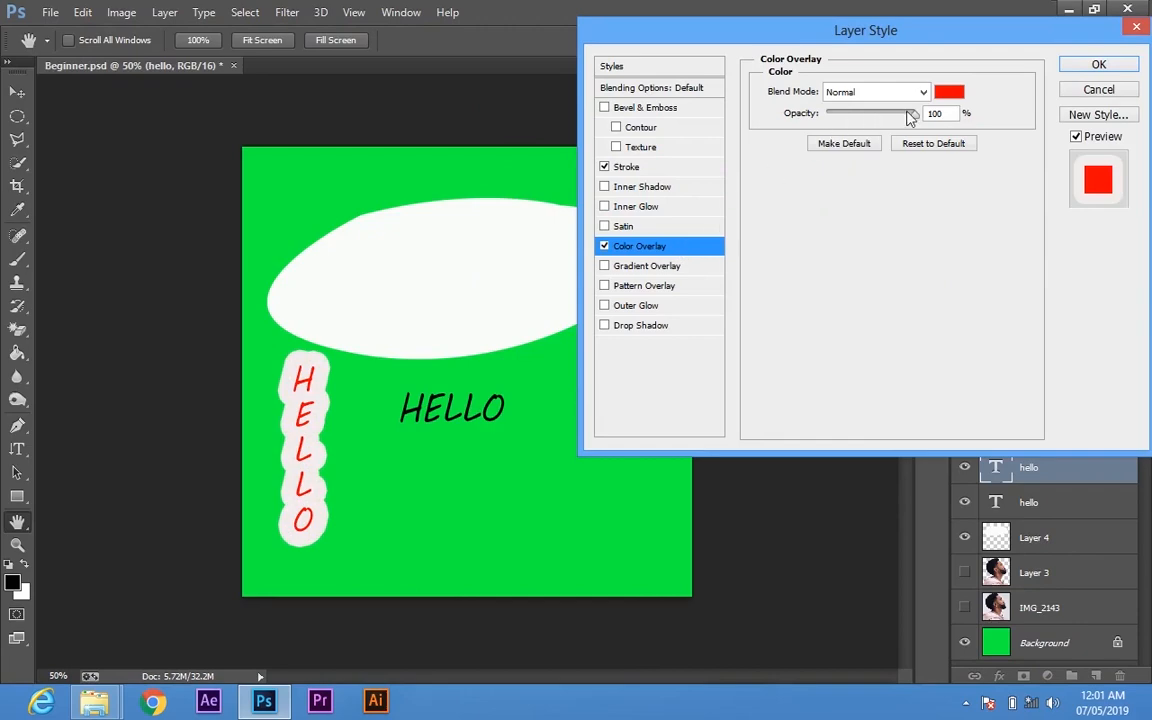
click(950, 93)
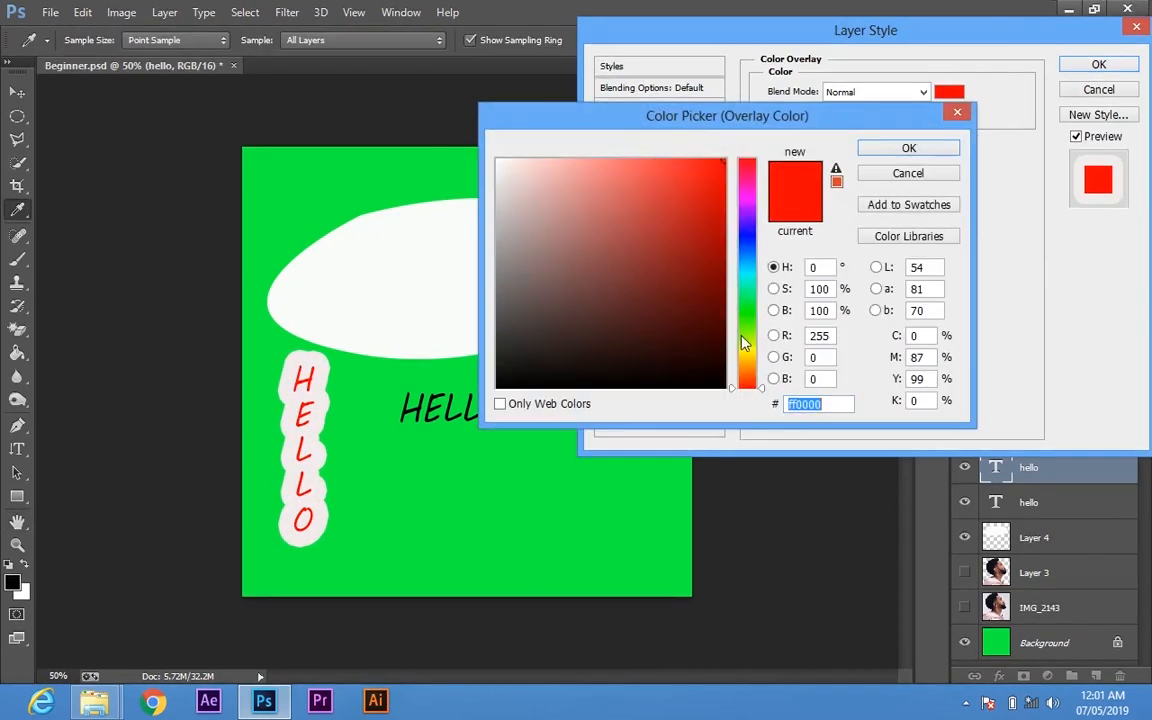
click(747, 353)
click(720, 172)
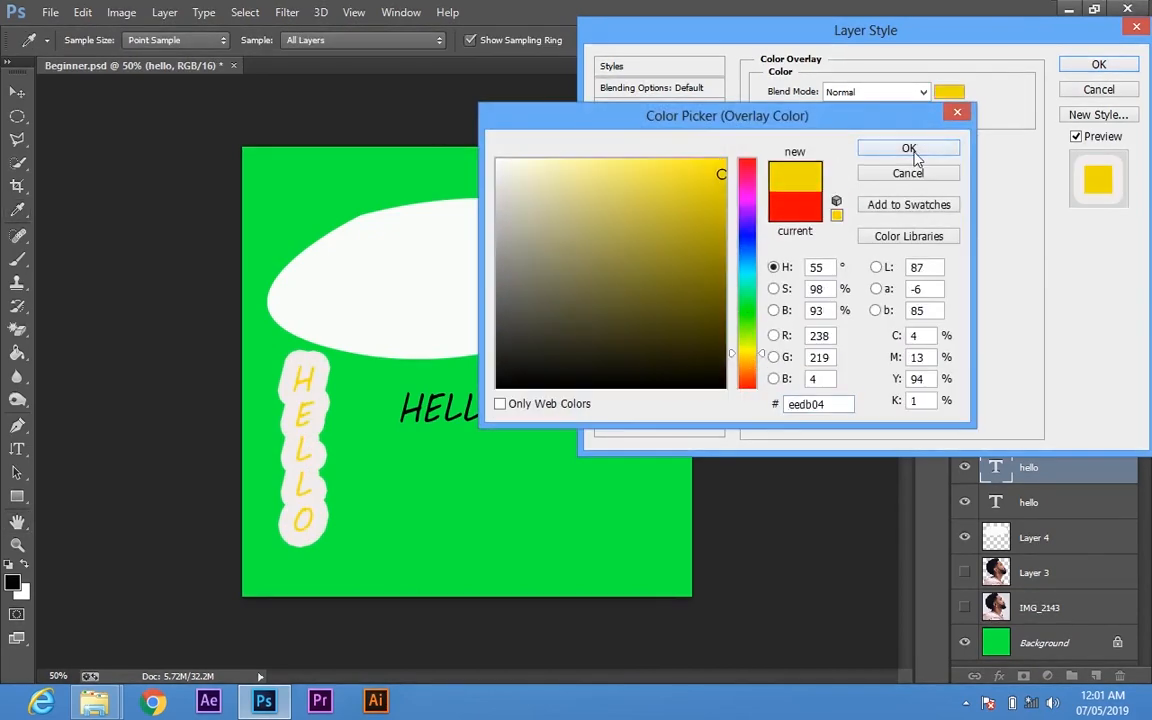
click(908, 148)
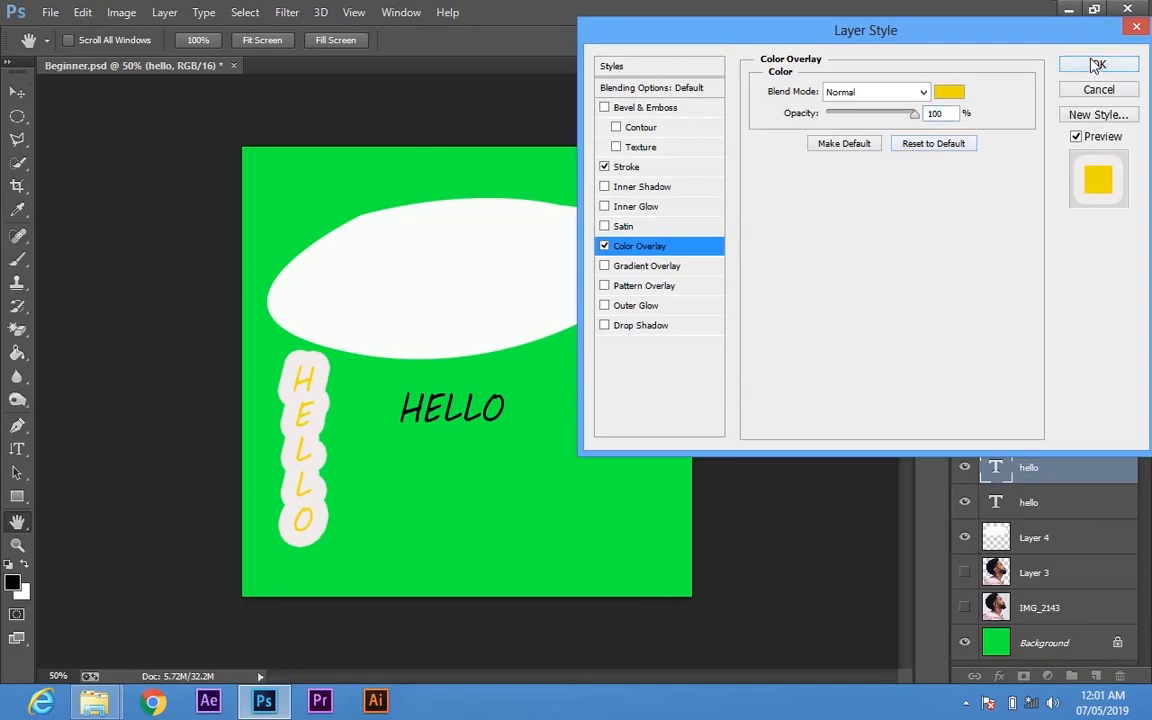
click(1098, 64)
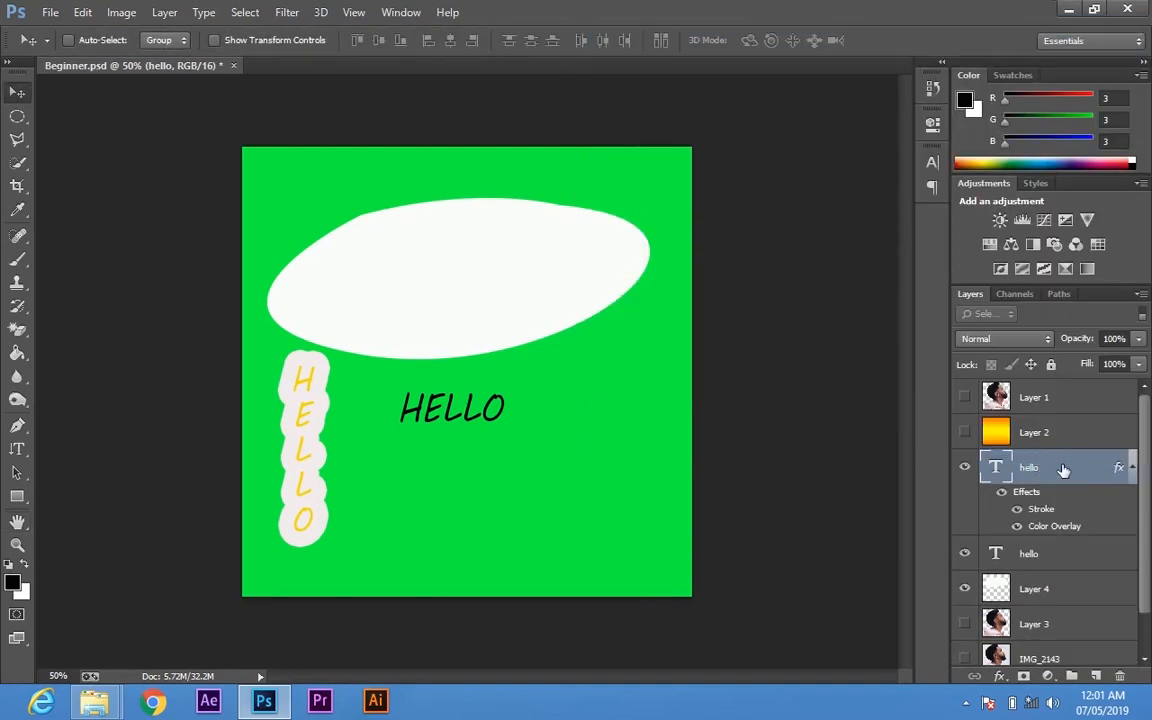
right_click(1068, 469)
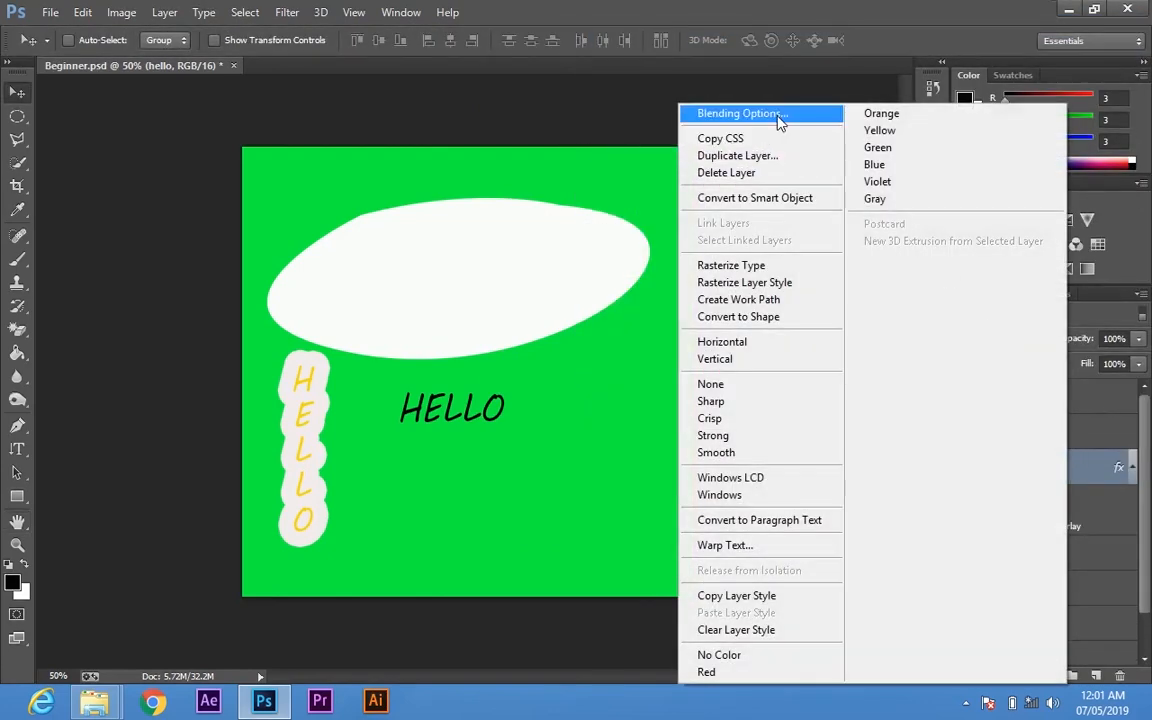
click(779, 118)
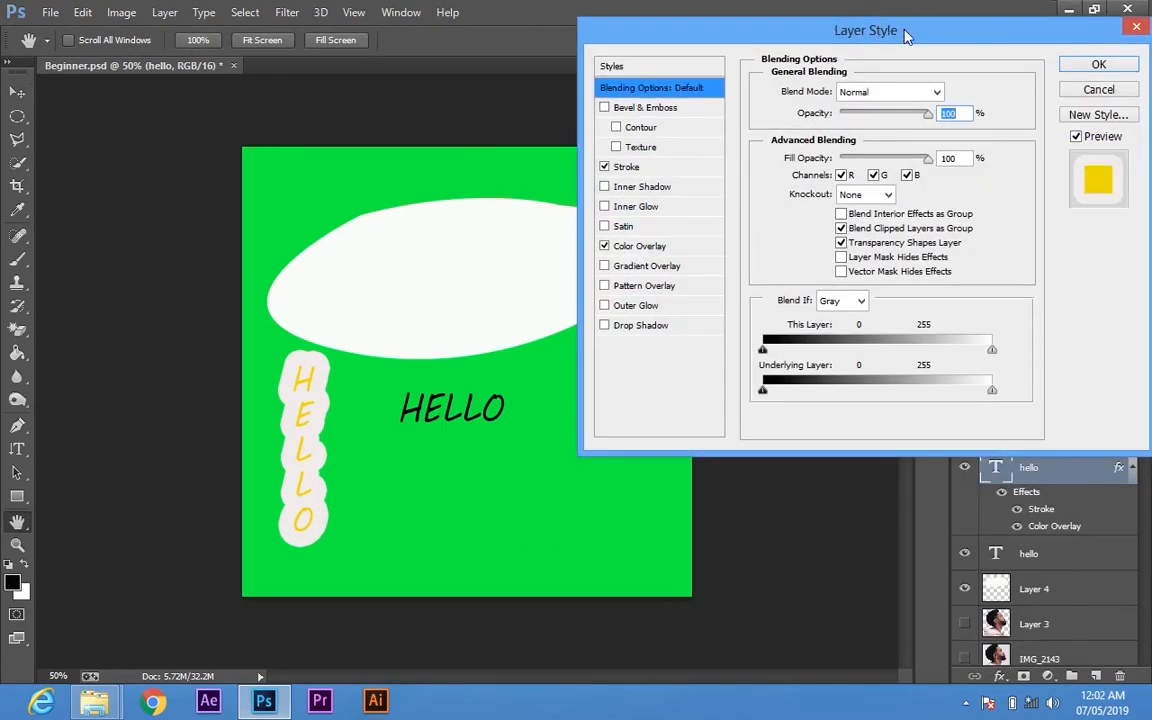
drag(865, 35, 840, 32)
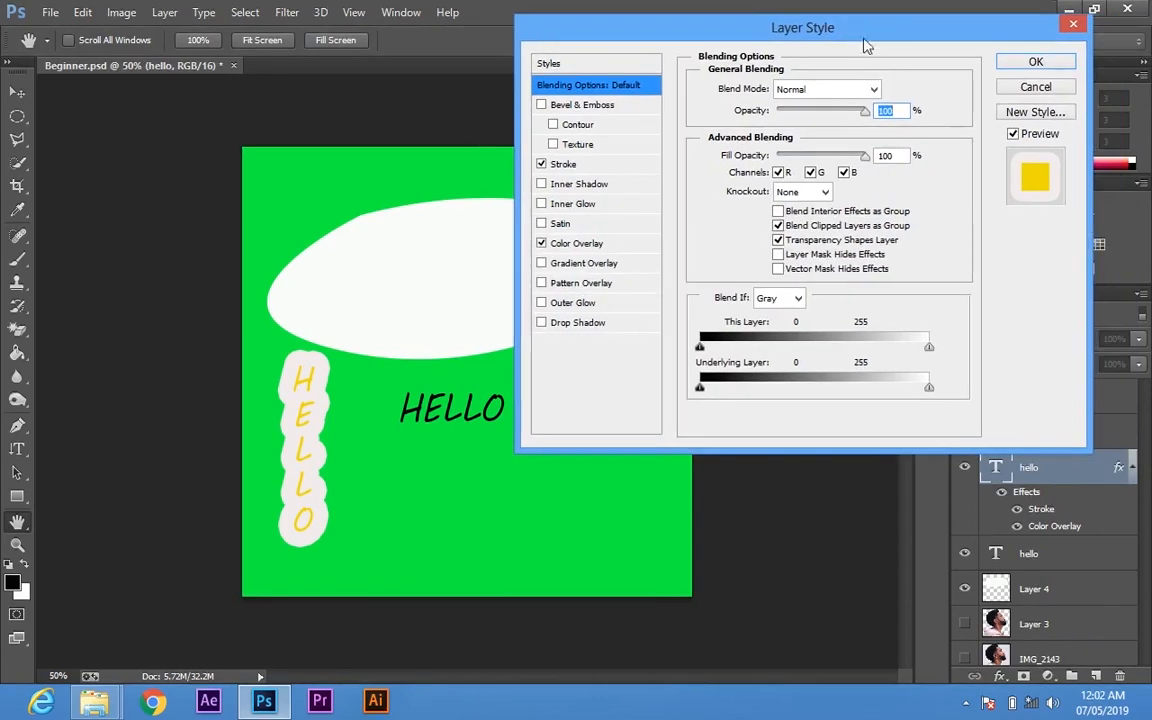
click(1035, 88)
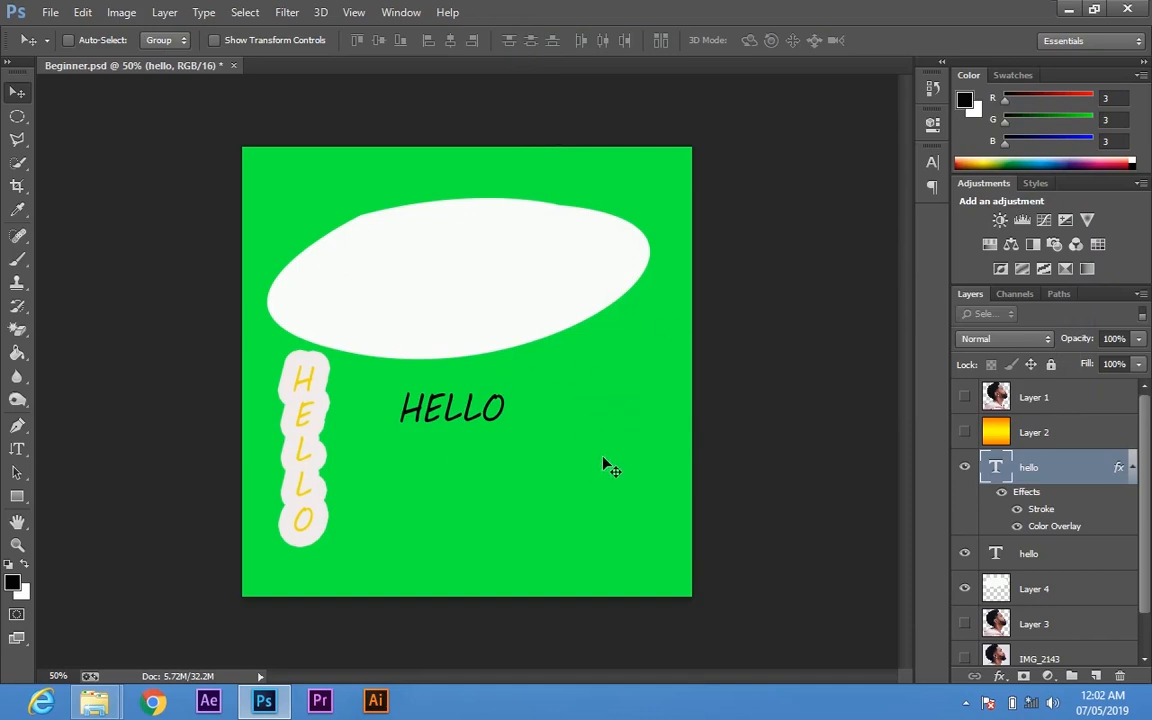
Switch to the Rectangle tool and hide both hello text layers and Layer 4 so only the green background shows
click(20, 476)
click(78, 472)
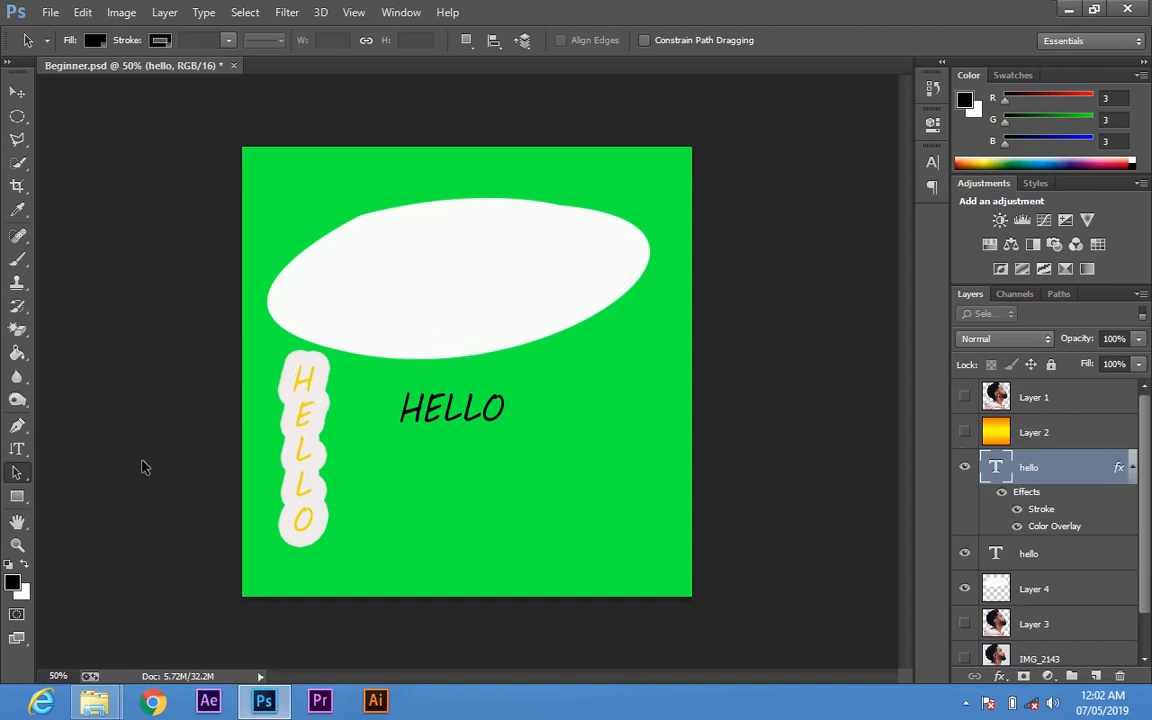
drag(17, 500, 85, 485)
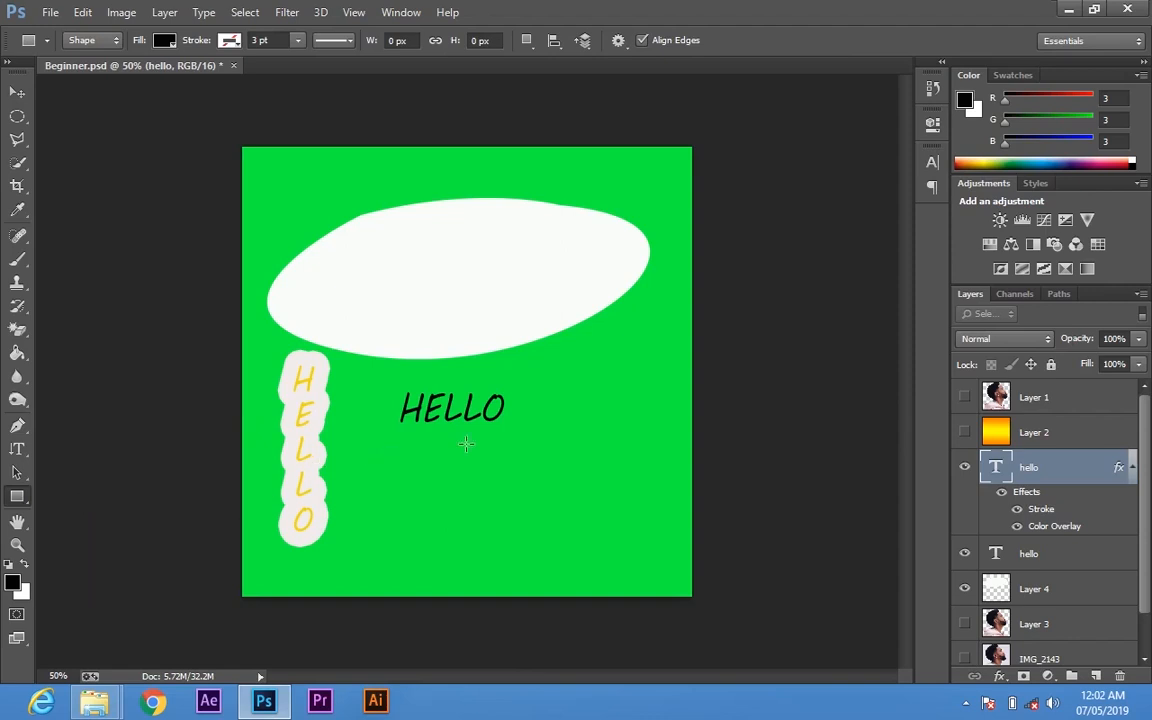
click(965, 467)
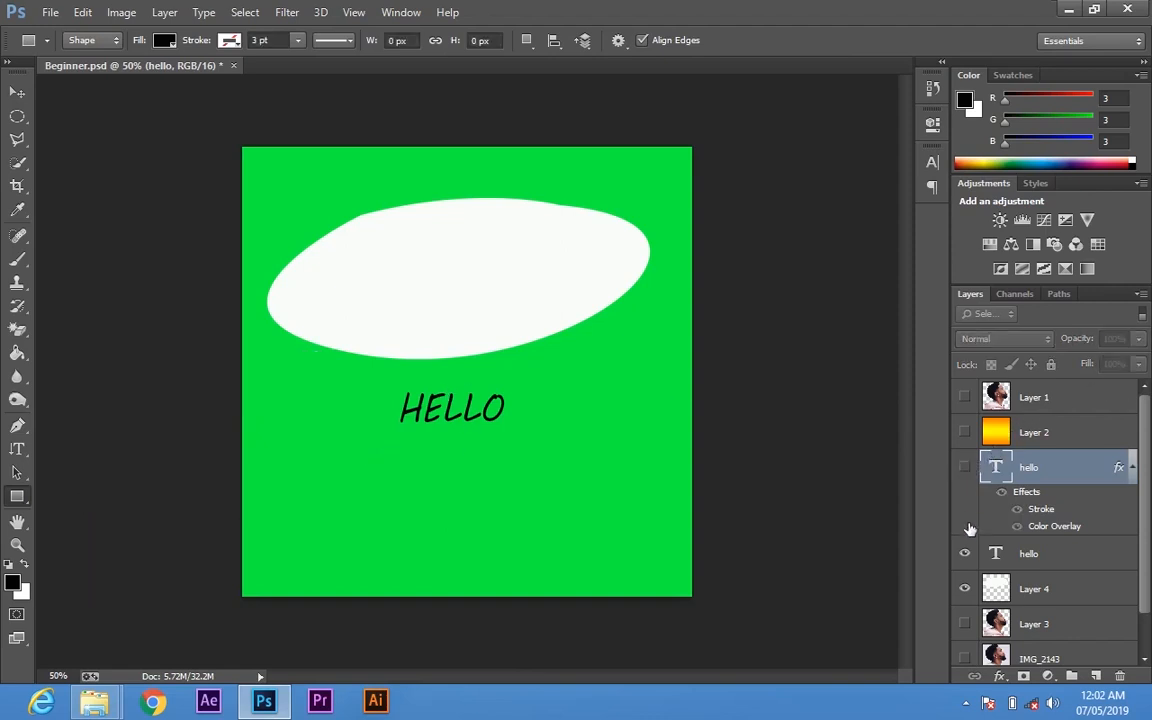
click(965, 556)
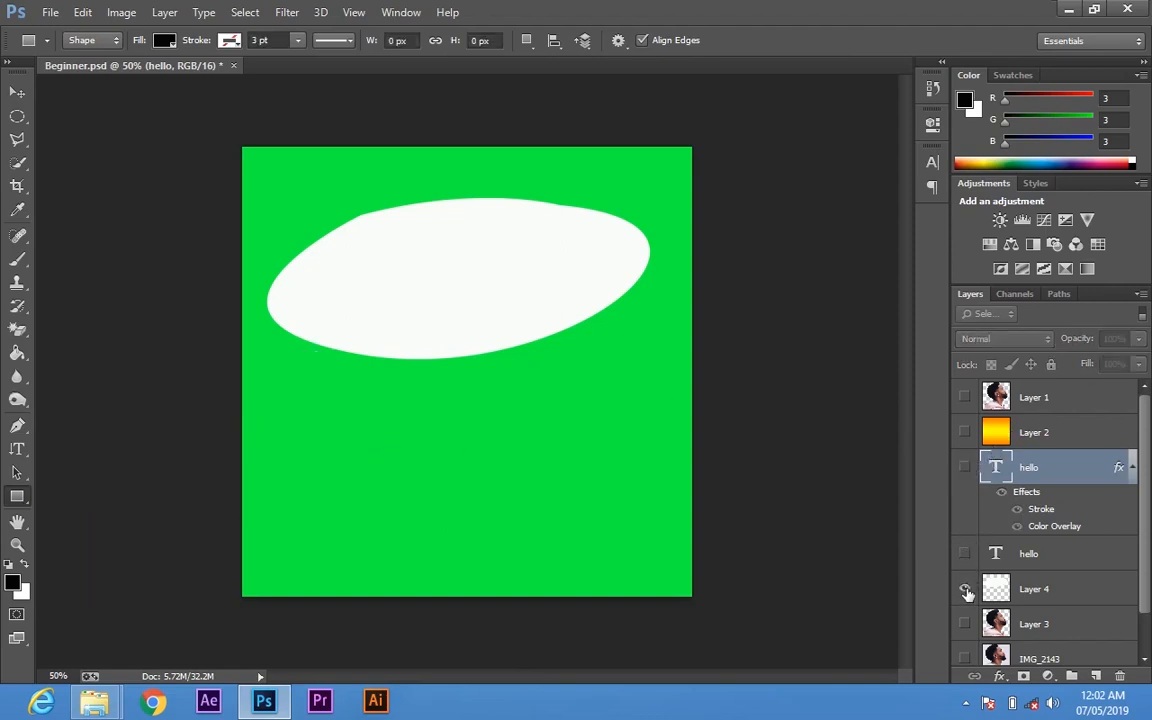
click(965, 589)
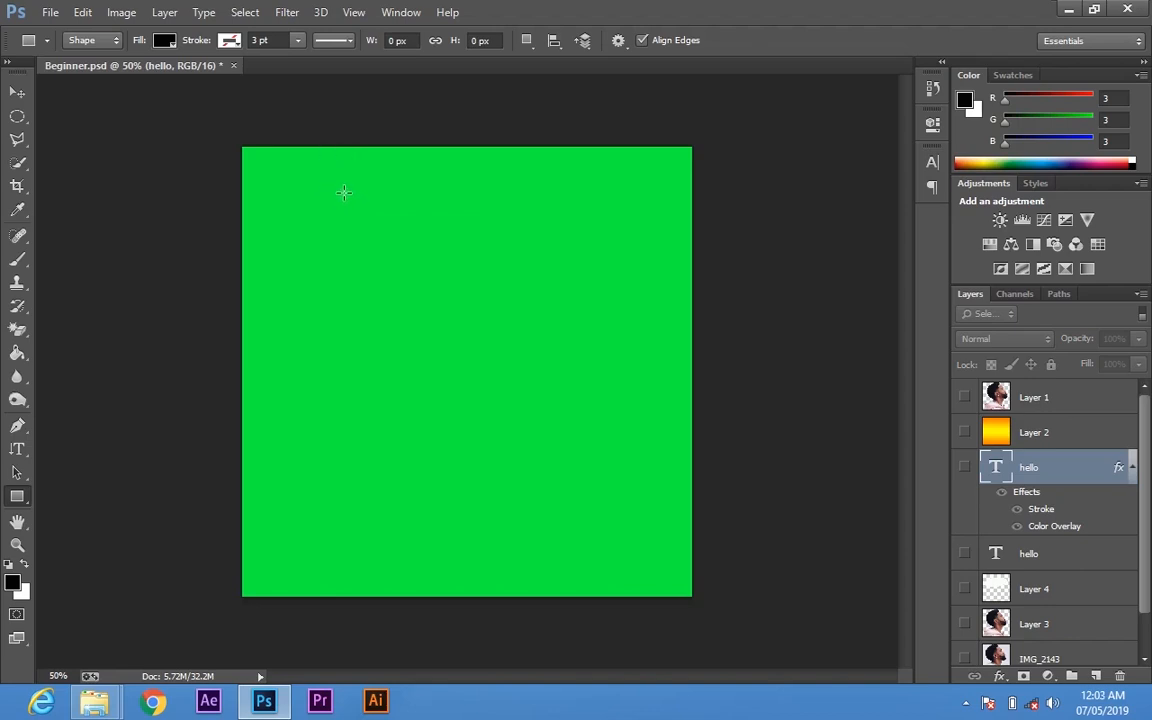
Draw a black rectangle about 554 × 126 px in the upper part of the canvas and move it slightly down and right
drag(324, 177, 572, 233)
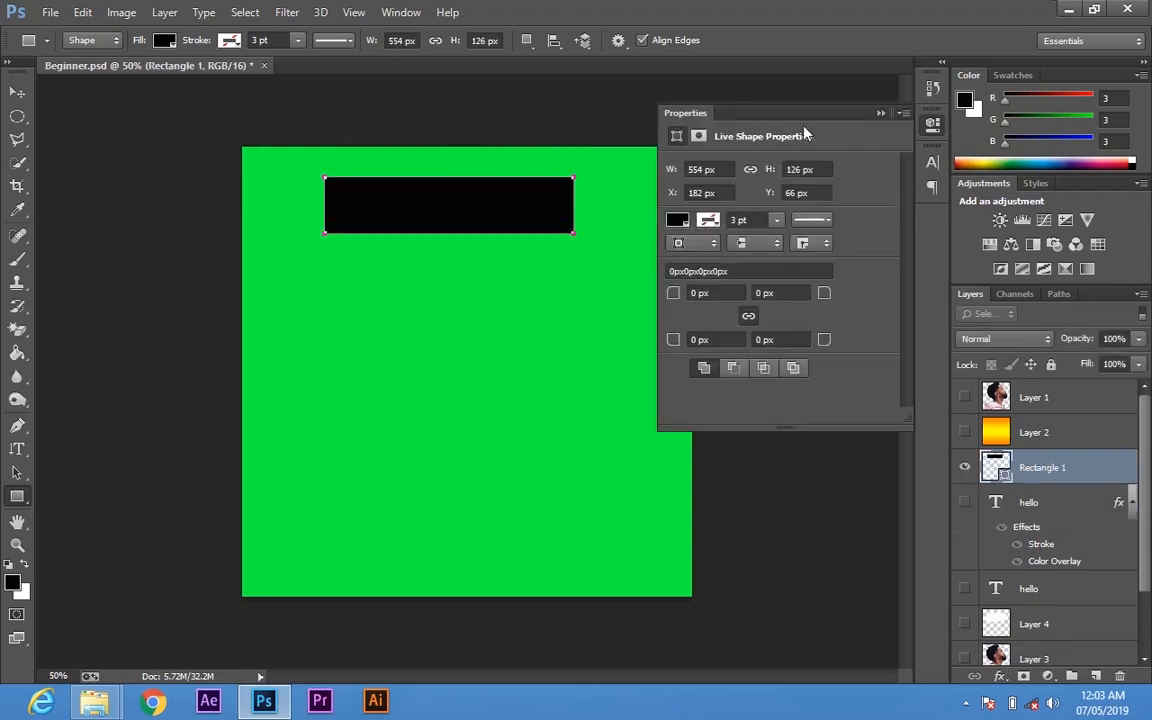
click(879, 114)
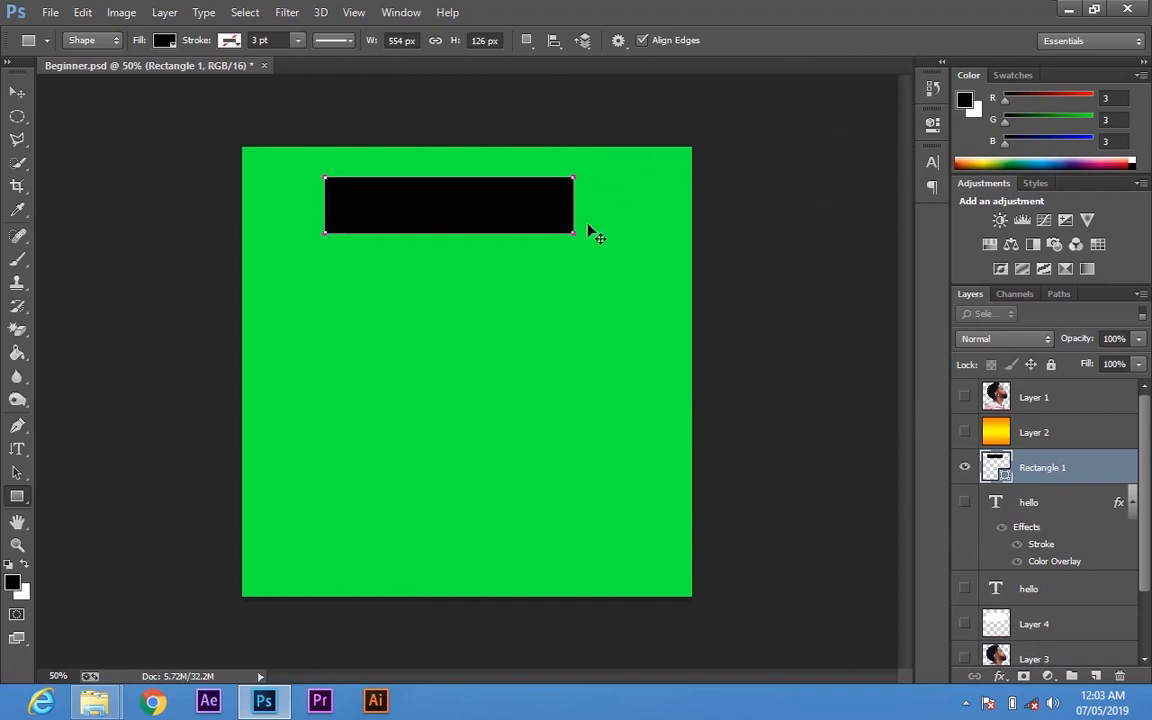
key(v)
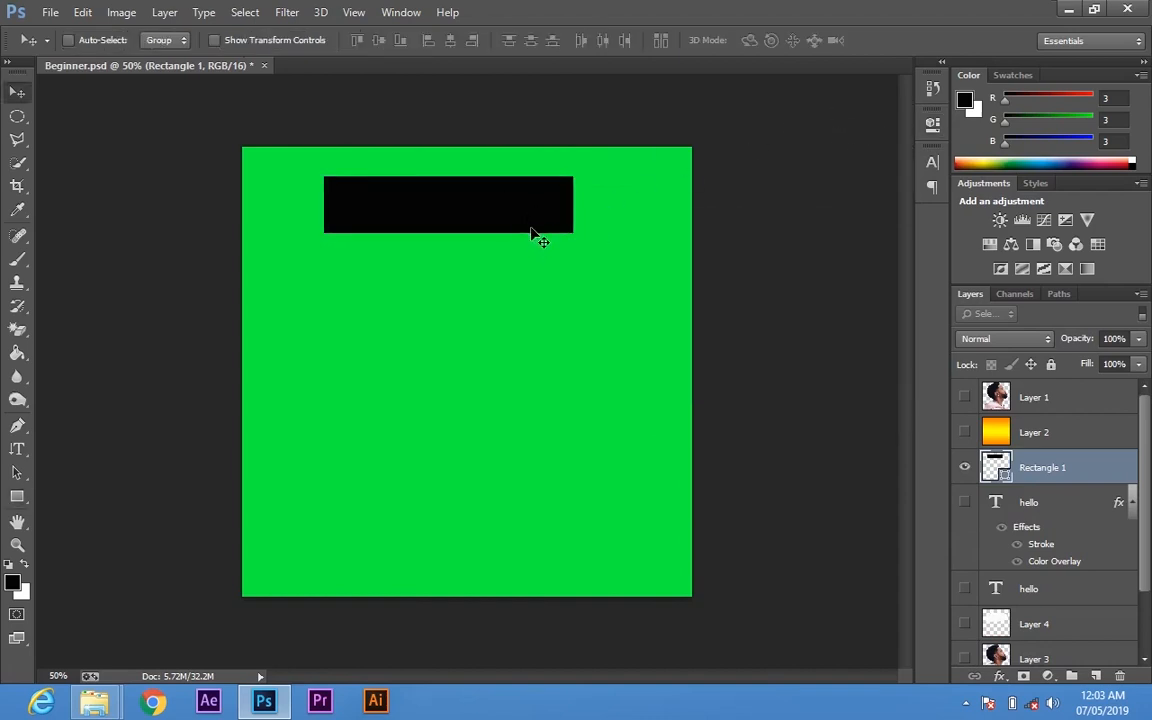
drag(465, 211, 483, 248)
Change the rectangle's fill to white and give it a yellow stroke 28.06 pt wide
key(u)
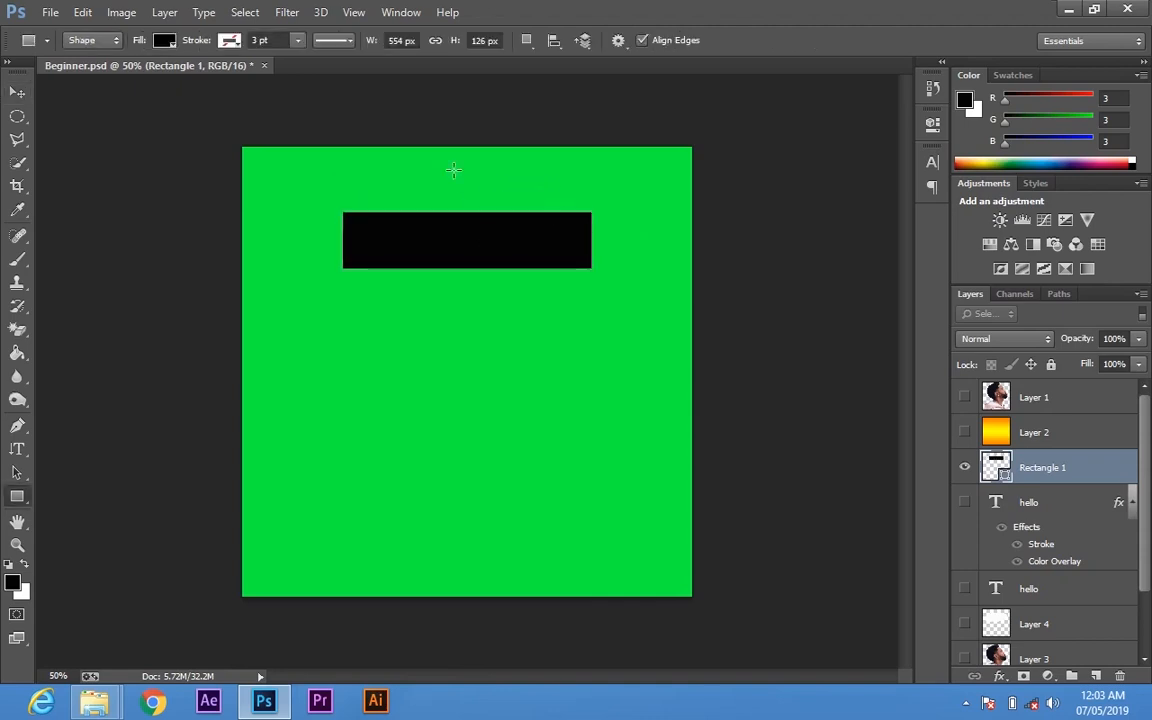
click(162, 42)
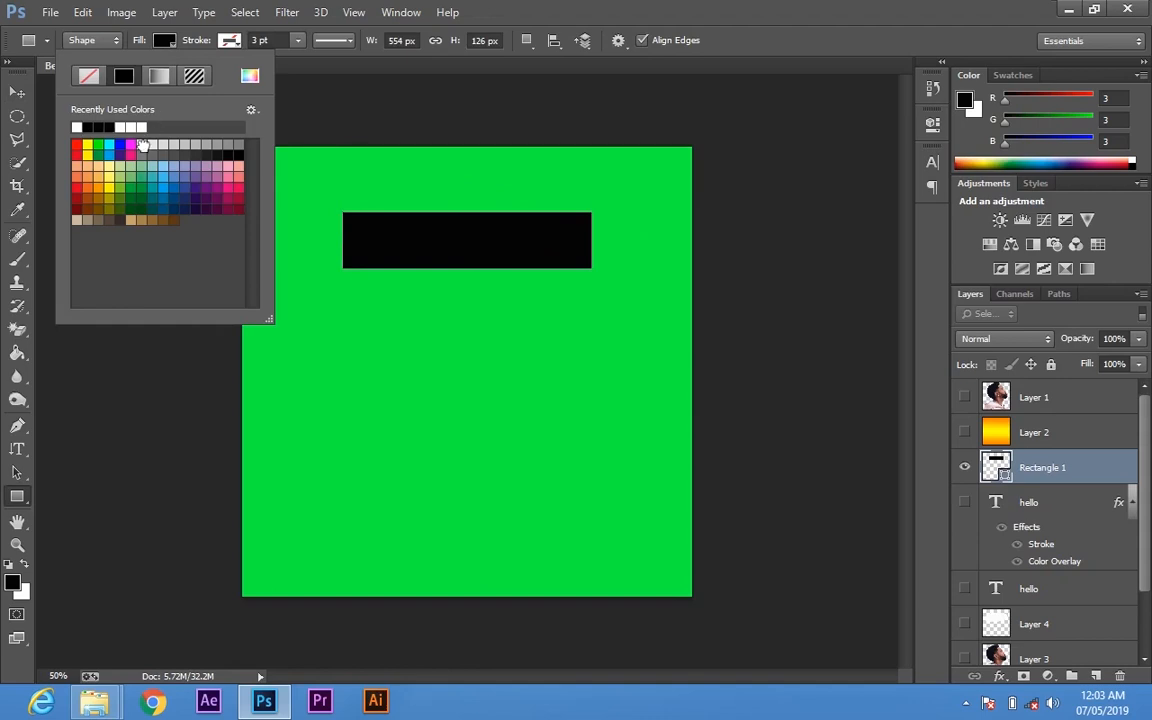
click(143, 145)
click(222, 41)
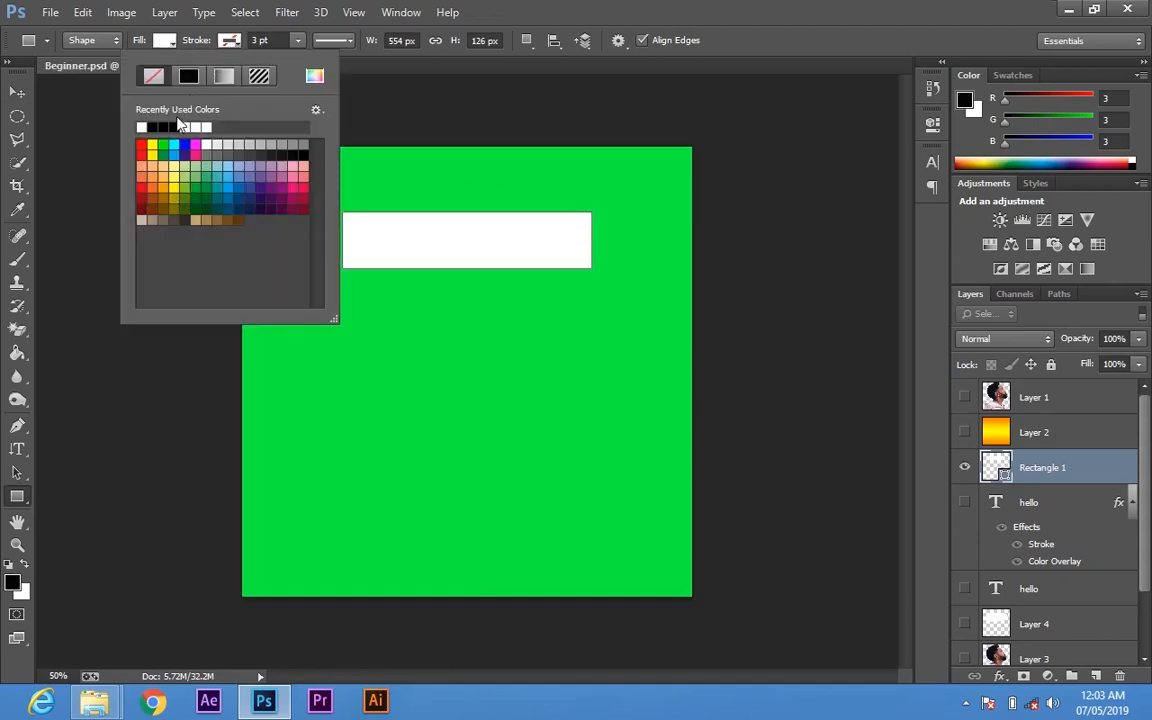
click(153, 145)
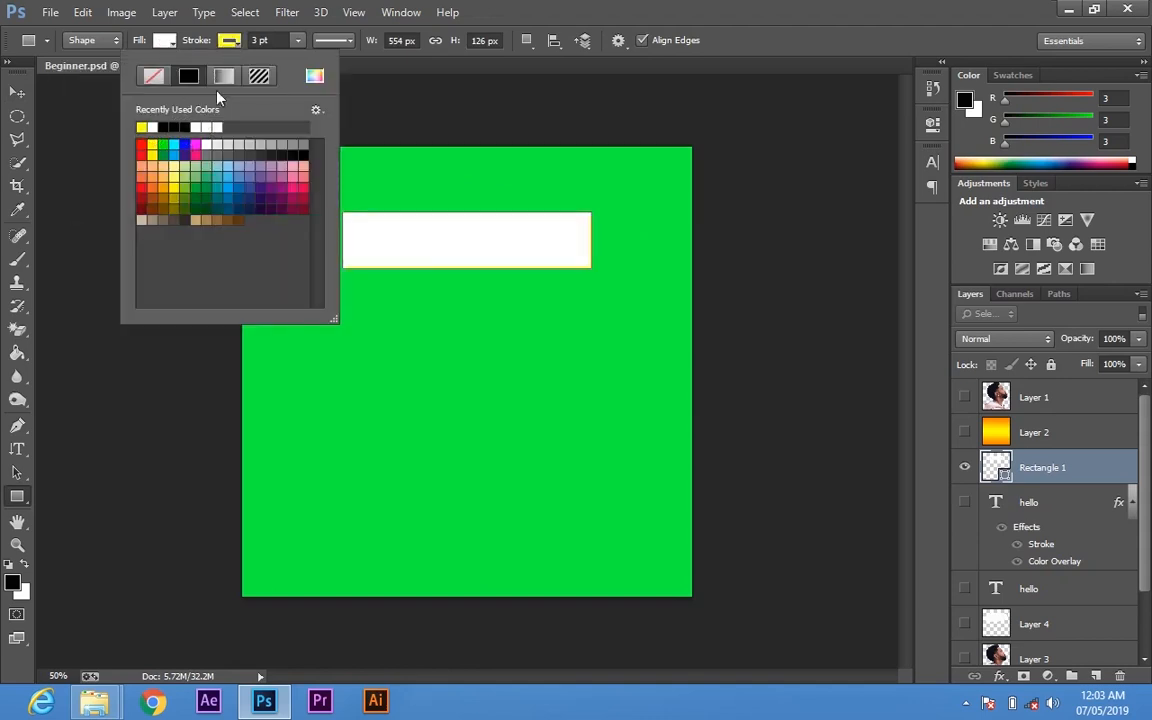
click(297, 40)
mouse_move(301, 62)
mouse_down()
mouse_move(320, 75)
mouse_move(341, 62)
mouse_up()
Try the dashed and dotted stroke types on the rectangle and return it to the solid line
click(349, 41)
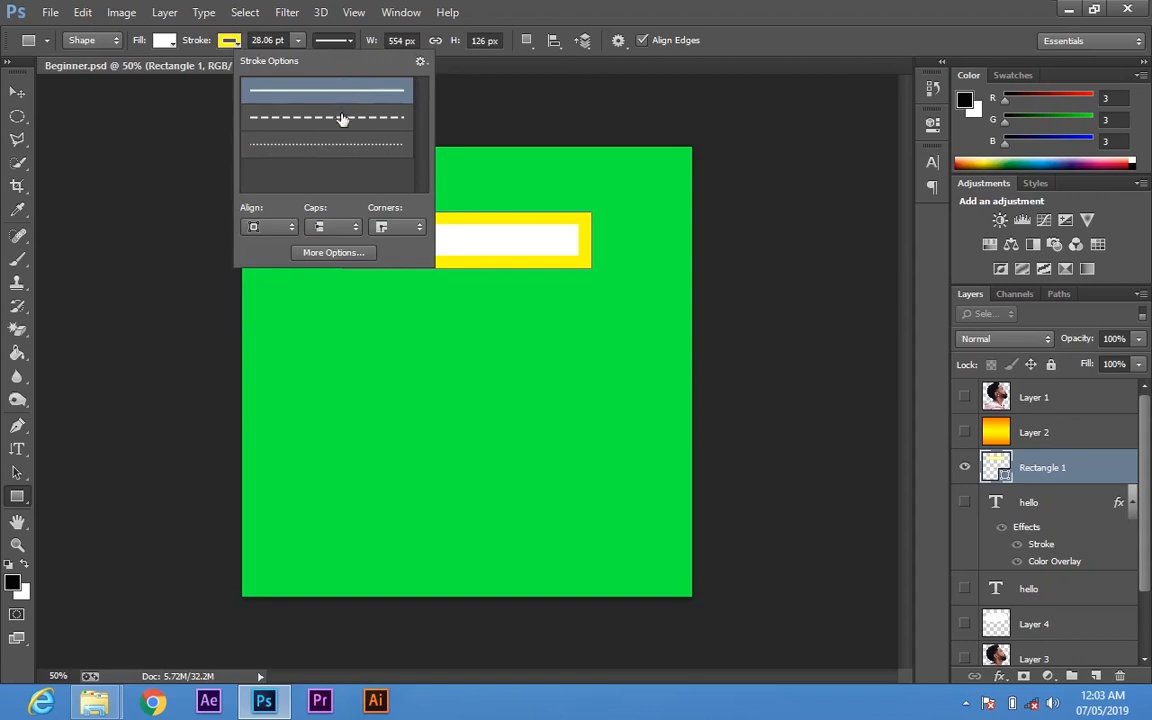
click(312, 117)
click(360, 148)
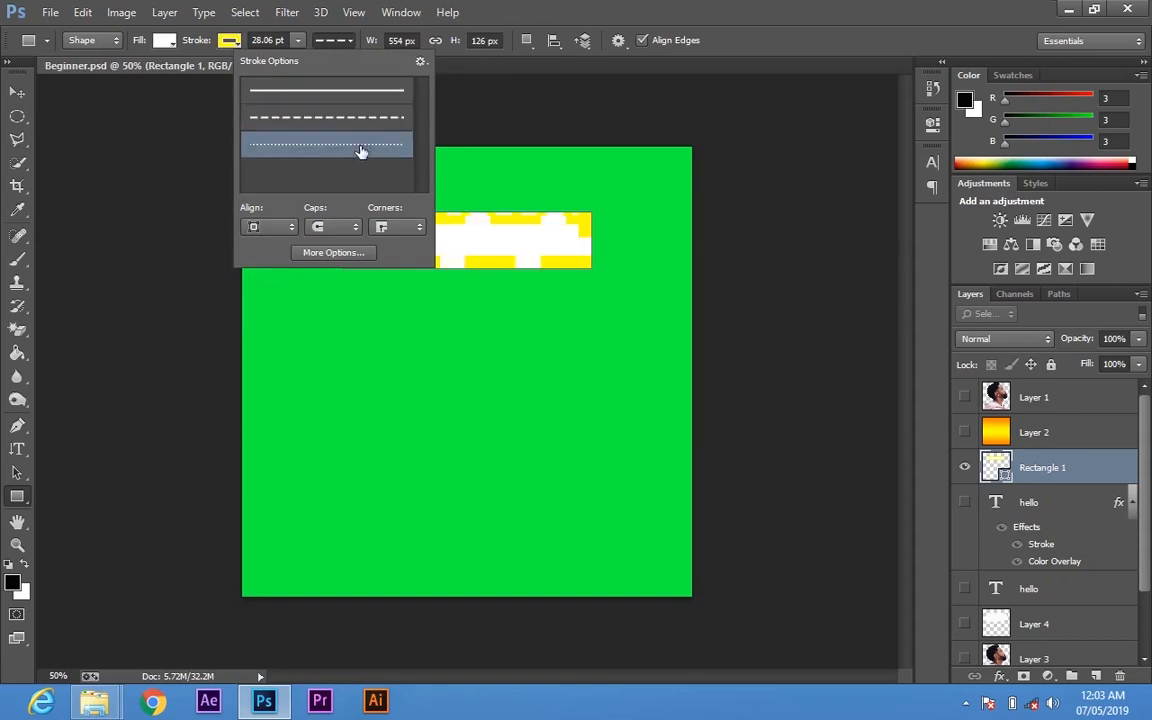
click(329, 93)
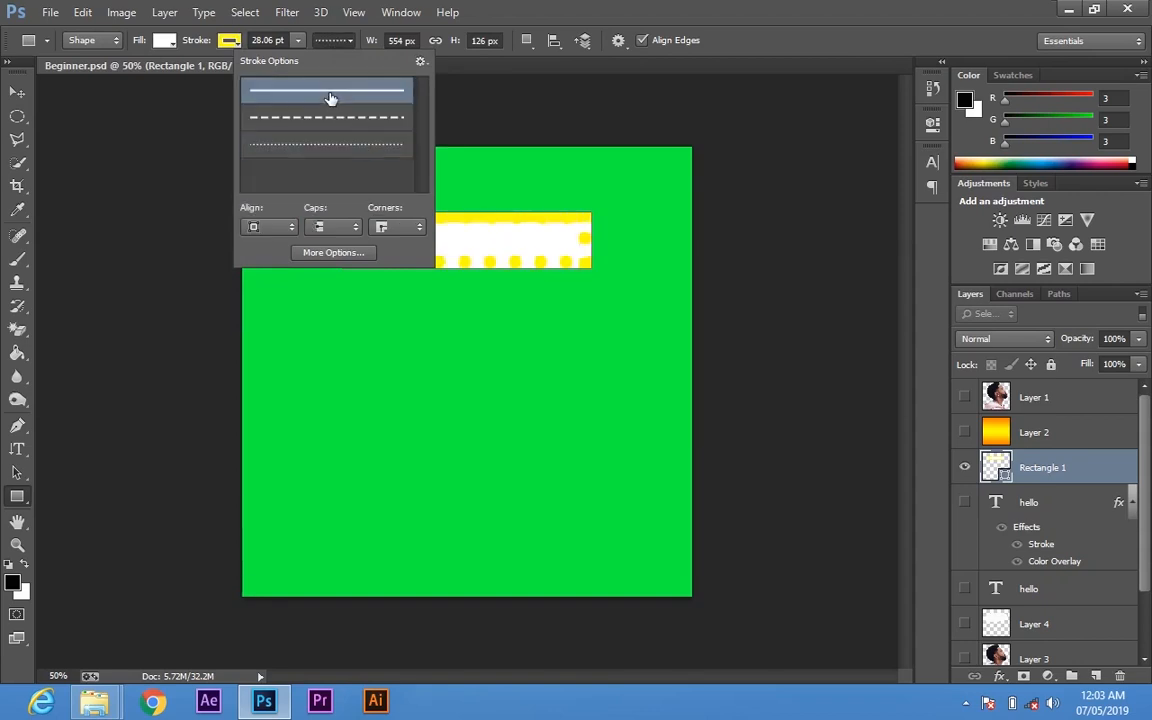
click(530, 14)
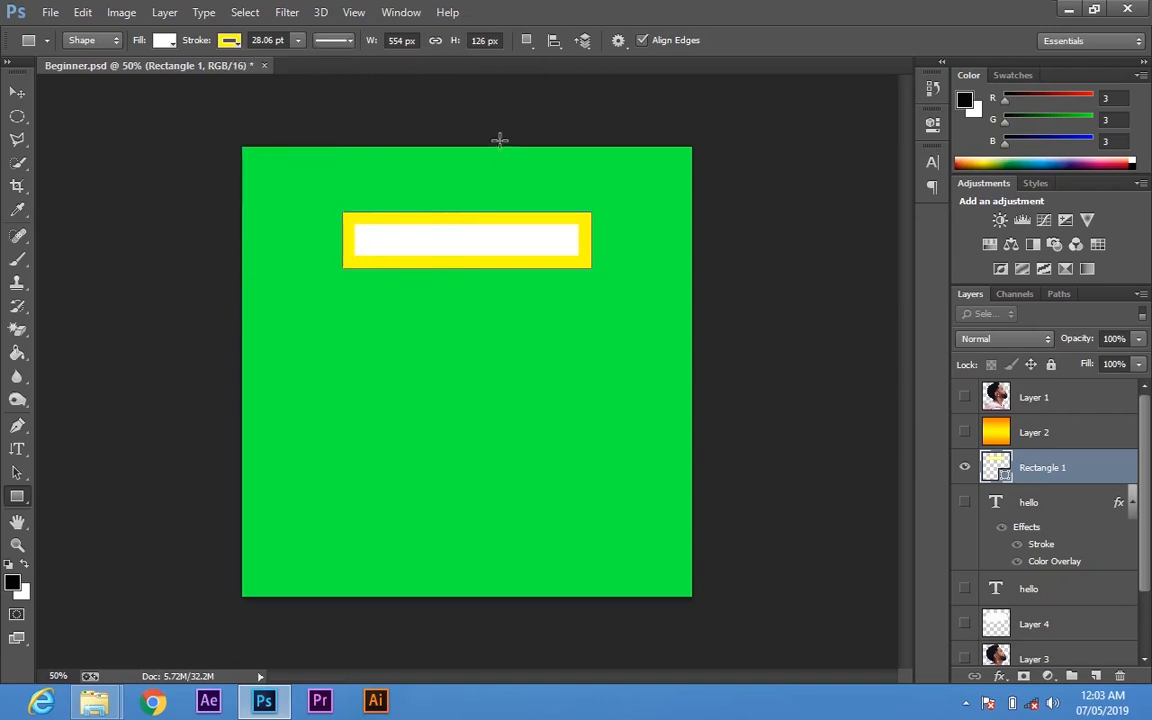
Move the yellow-bordered rectangle slightly right and down with the Move tool
key(b)
key(v)
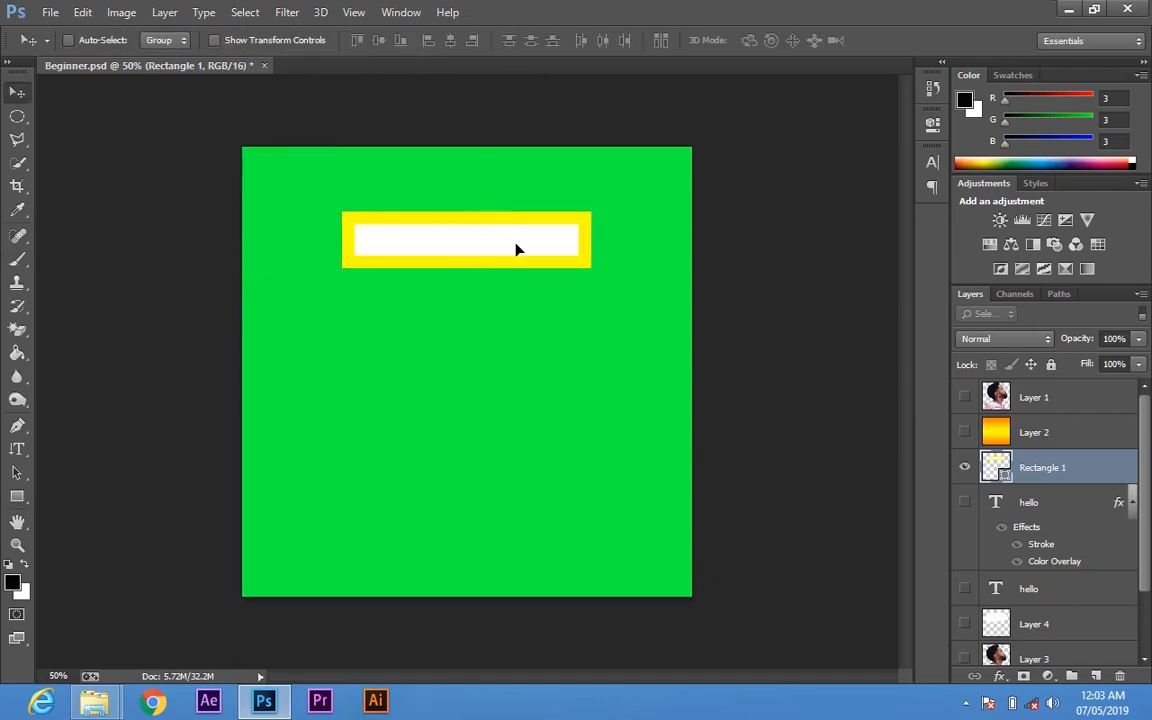
mouse_move(519, 249)
mouse_down()
mouse_move(535, 262)
mouse_move(528, 254)
mouse_up()
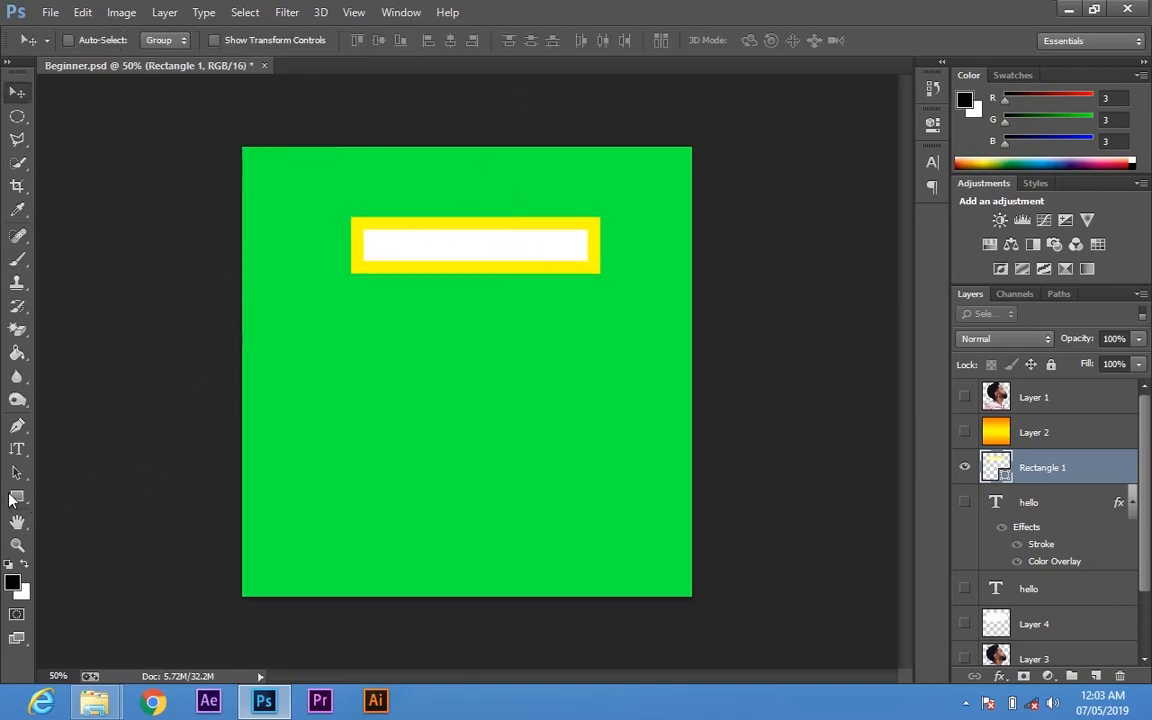
Draw a rounded rectangle about 596 × 162 px with a 10 px radius below the first rectangle and inspect its corners
click(17, 496)
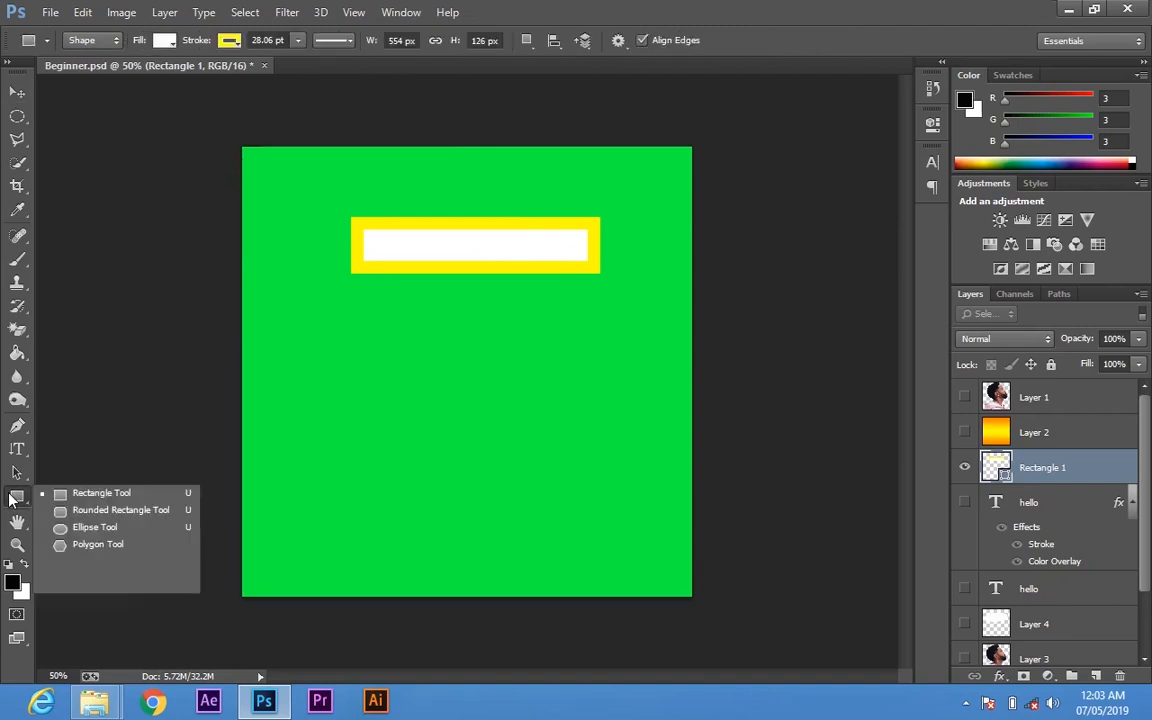
click(120, 510)
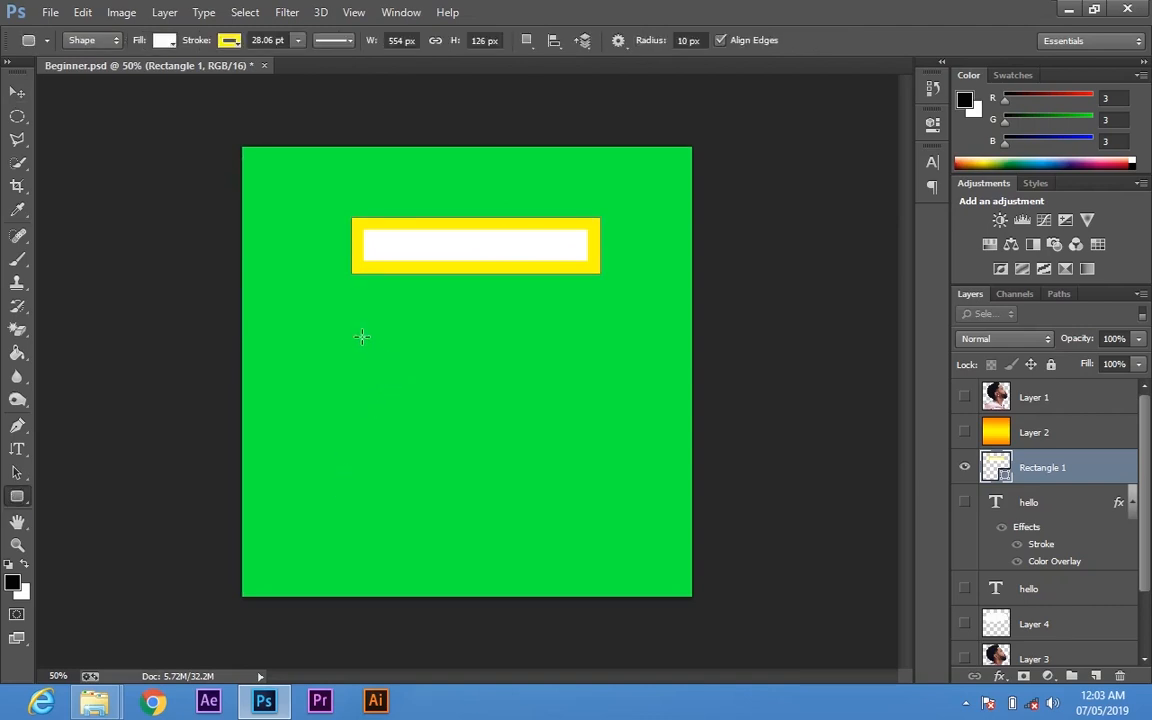
drag(344, 329, 608, 397)
click(880, 113)
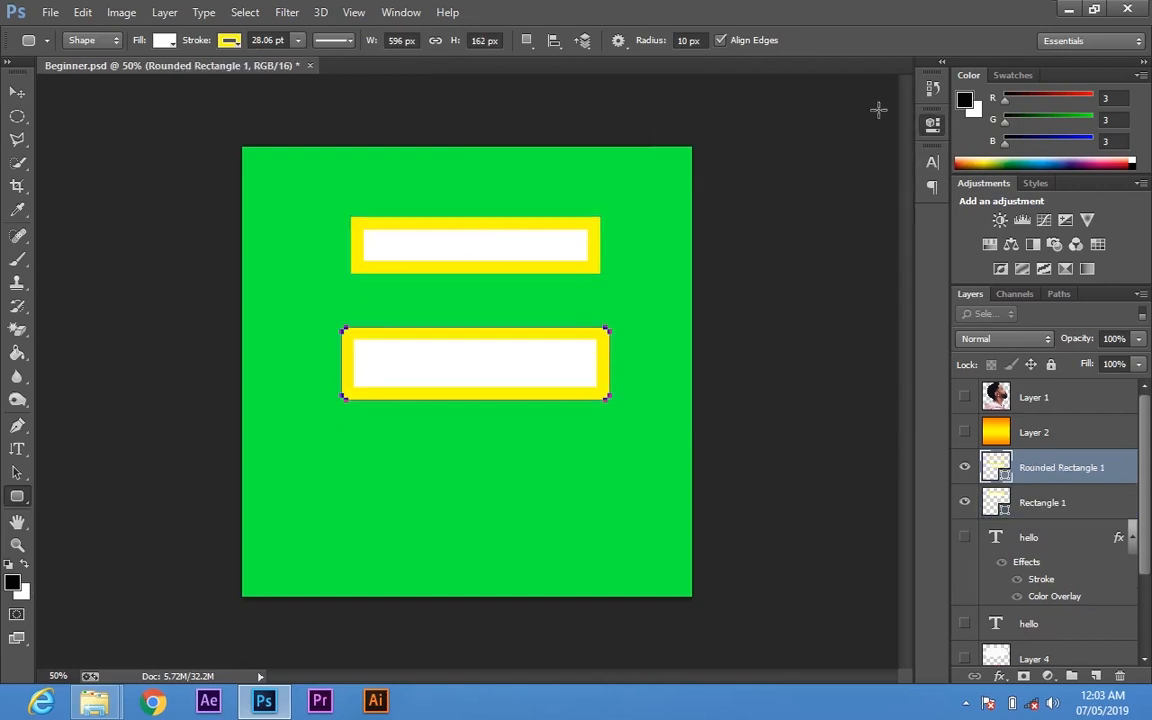
key(z)
drag(386, 329, 461, 337)
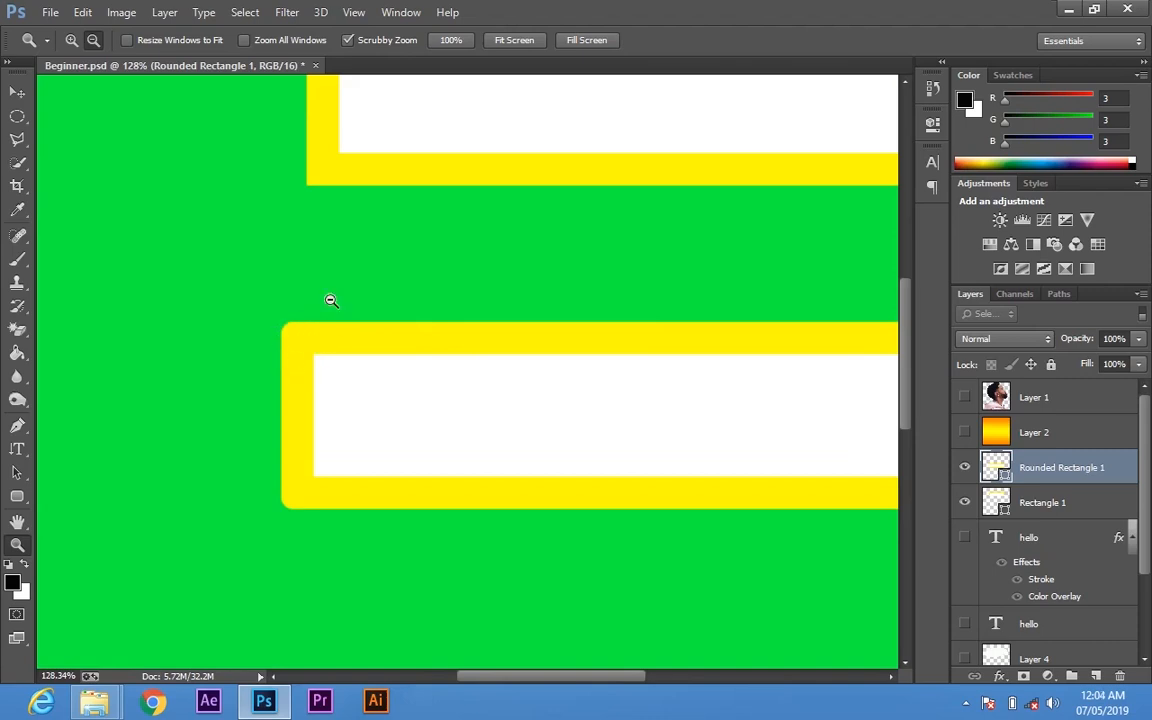
click(534, 46)
Draw a nearly circular ellipse about 193 × 195 px below the left part of the rounded rectangle
click(18, 498)
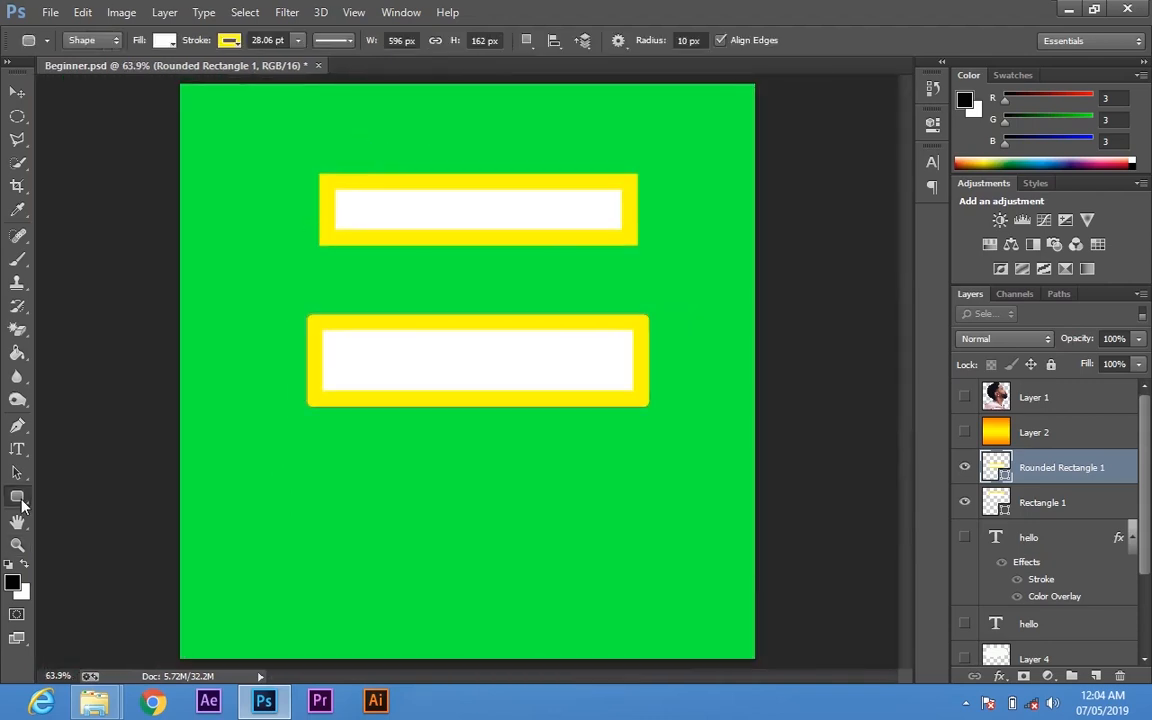
right_click(22, 506)
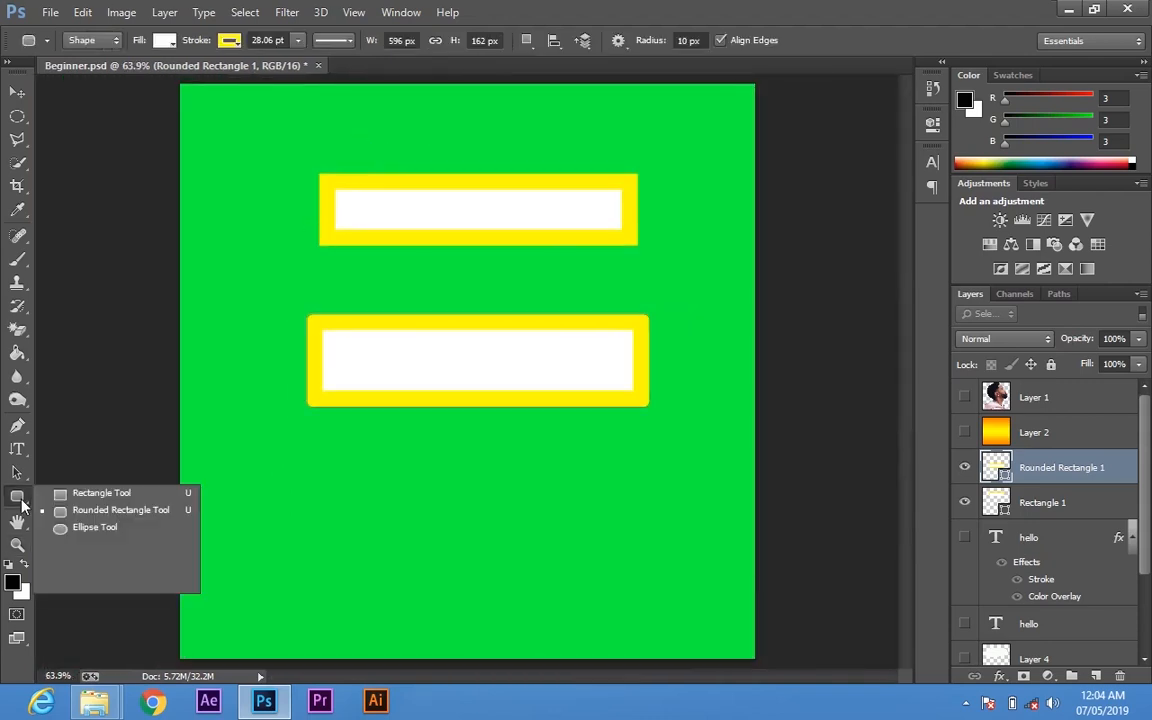
click(85, 520)
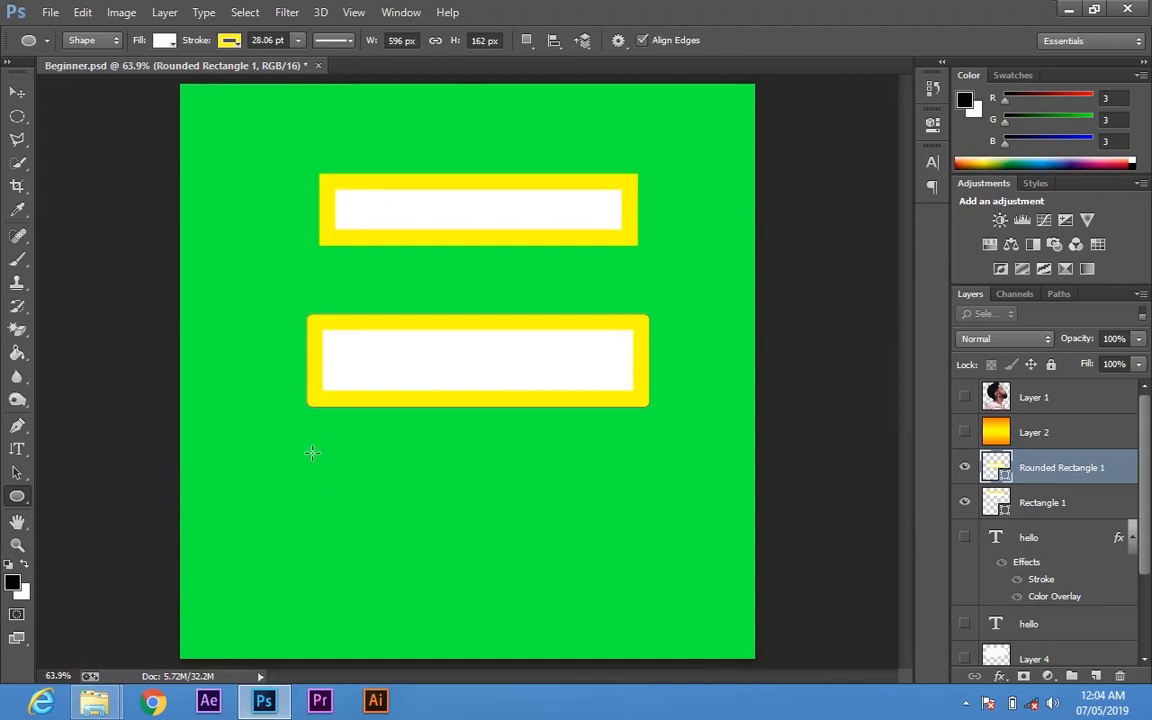
drag(304, 457, 414, 568)
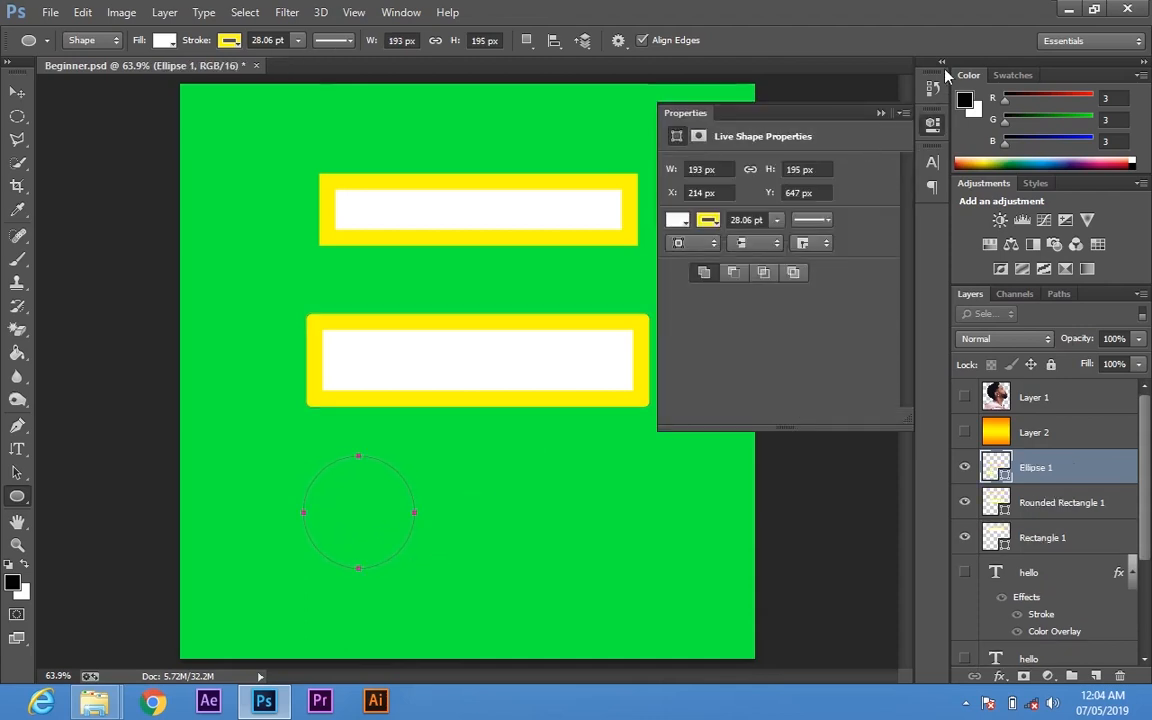
Draw a small ellipse about 118 × 106 px just above the first rectangle
click(879, 113)
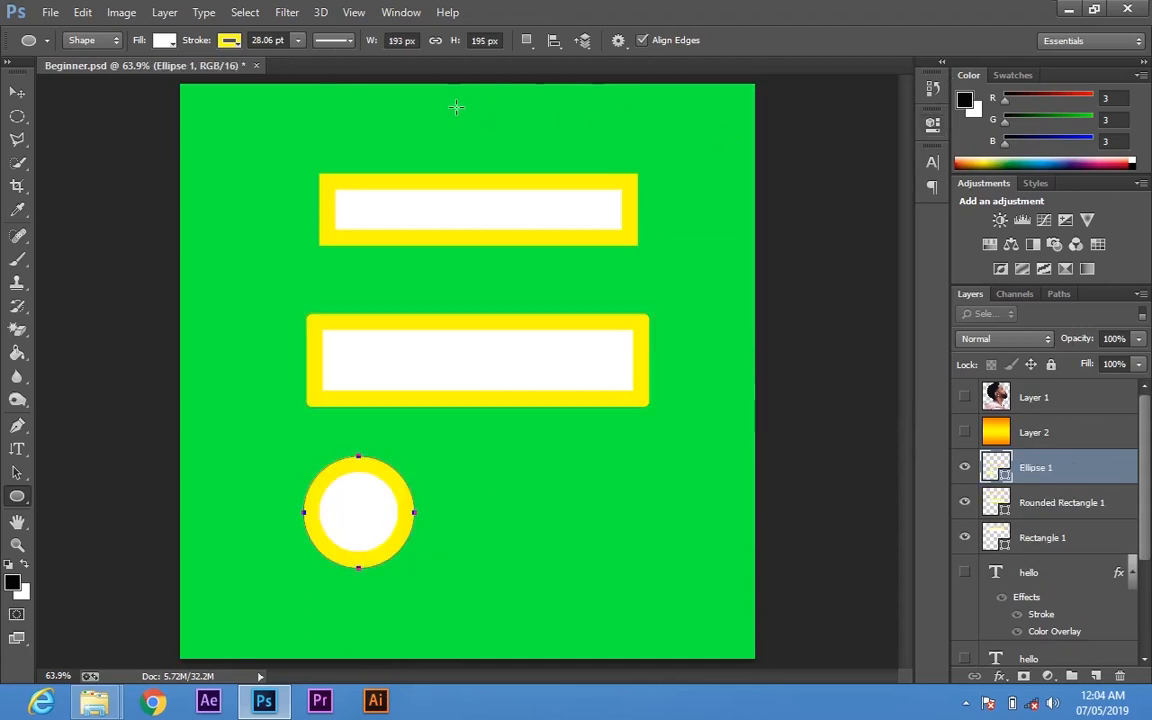
drag(456, 107, 522, 166)
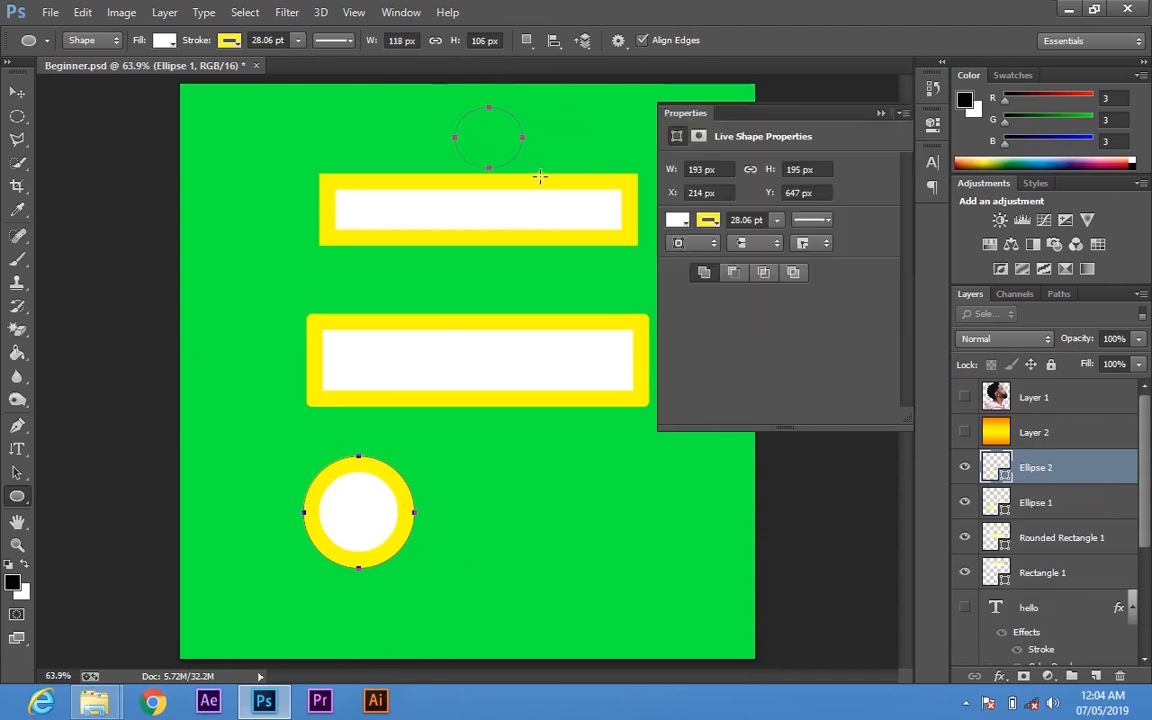
click(880, 114)
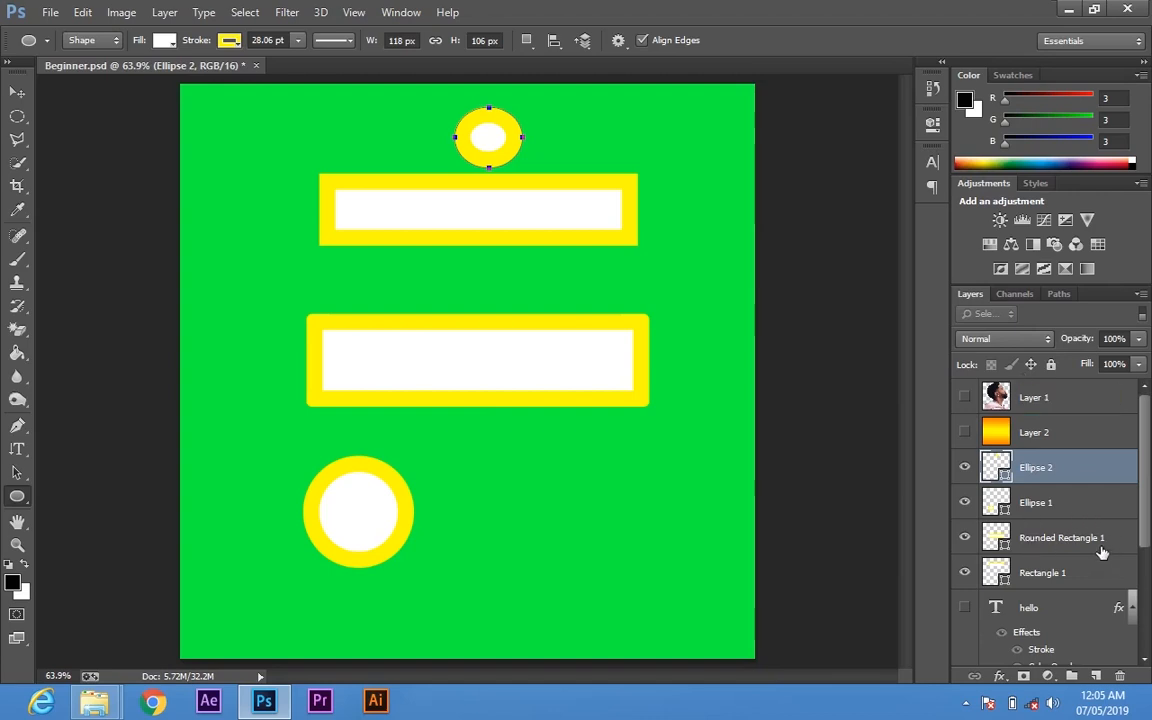
Recolor the Ellipse 1 layer with a pink fill and a red stroke
click(1068, 505)
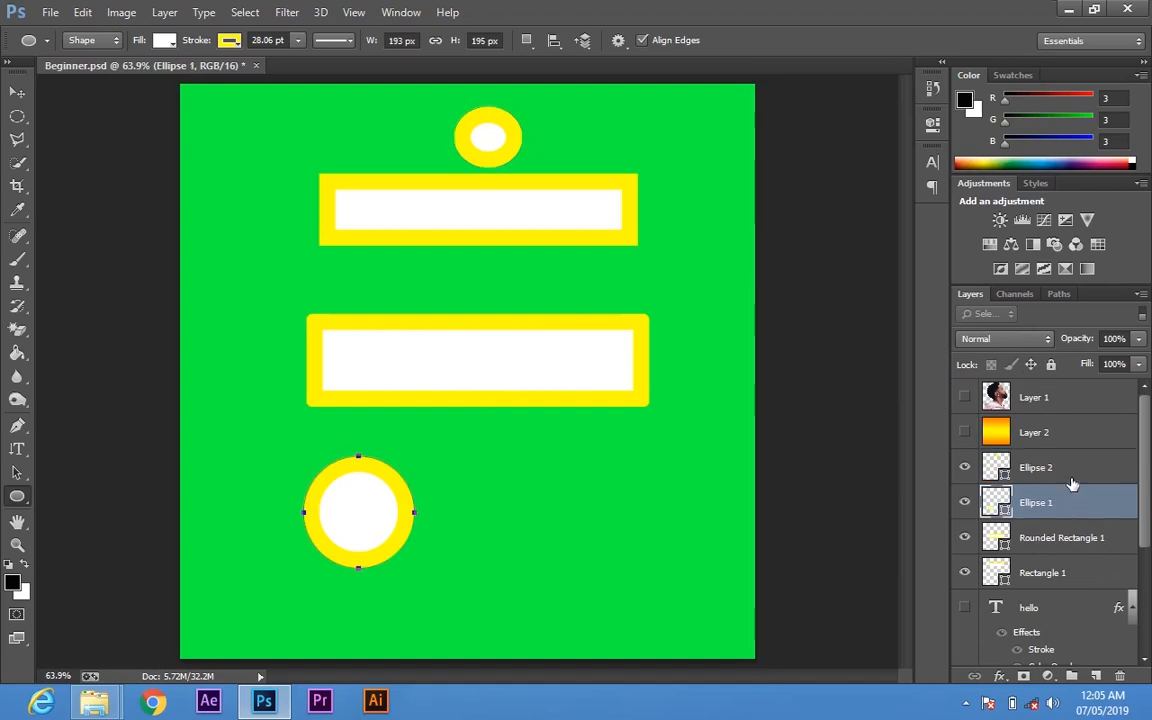
click(1072, 474)
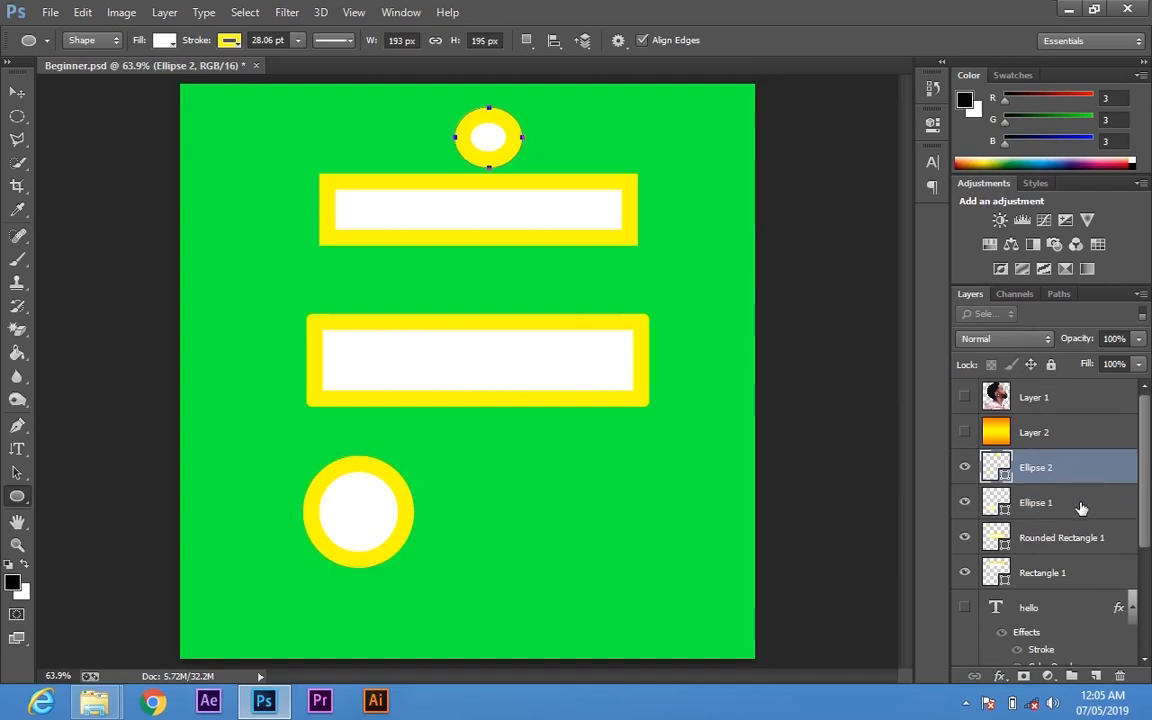
click(1081, 506)
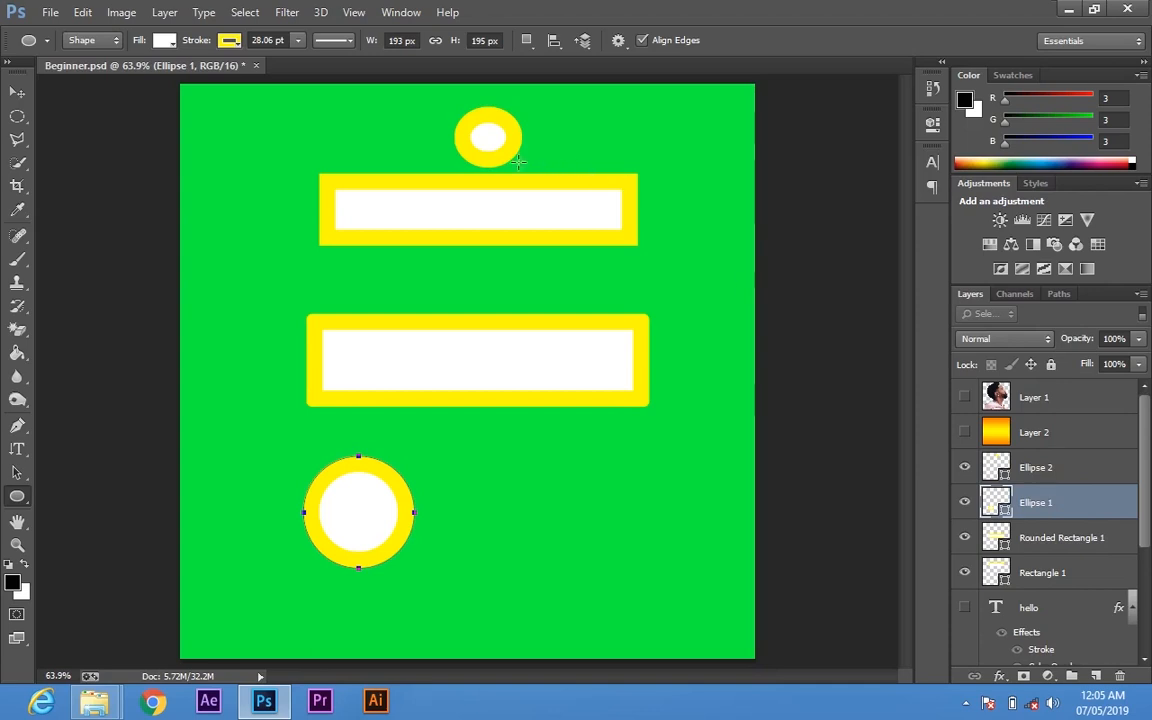
click(158, 40)
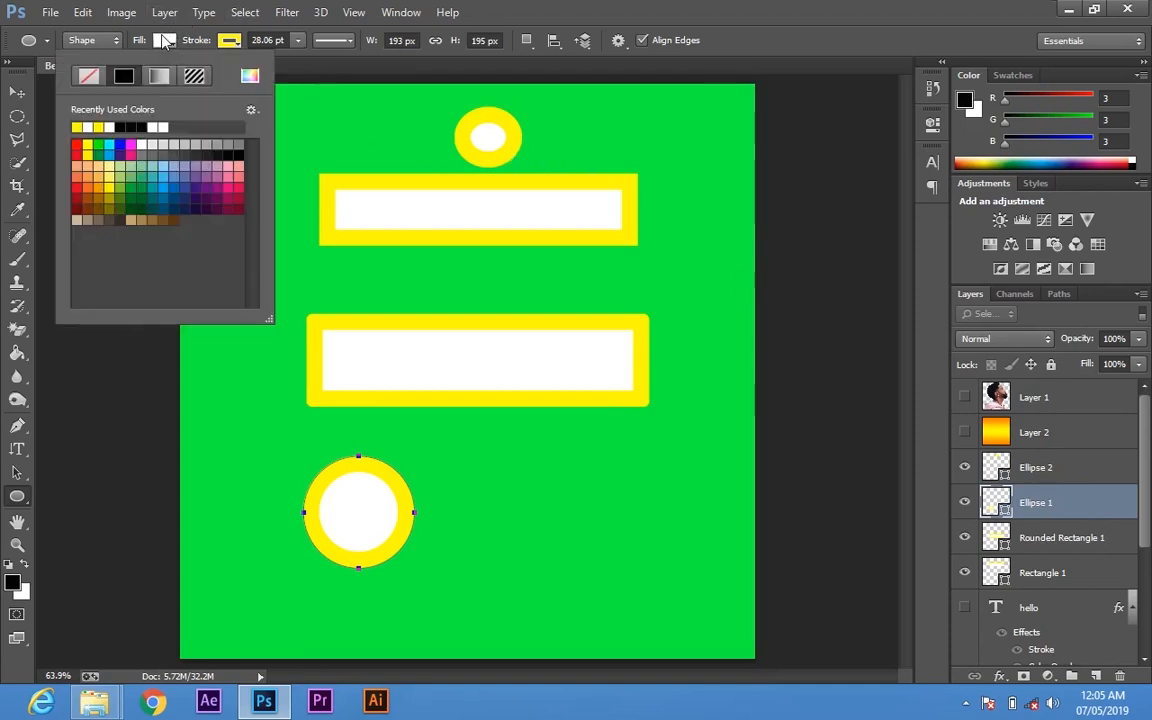
click(131, 154)
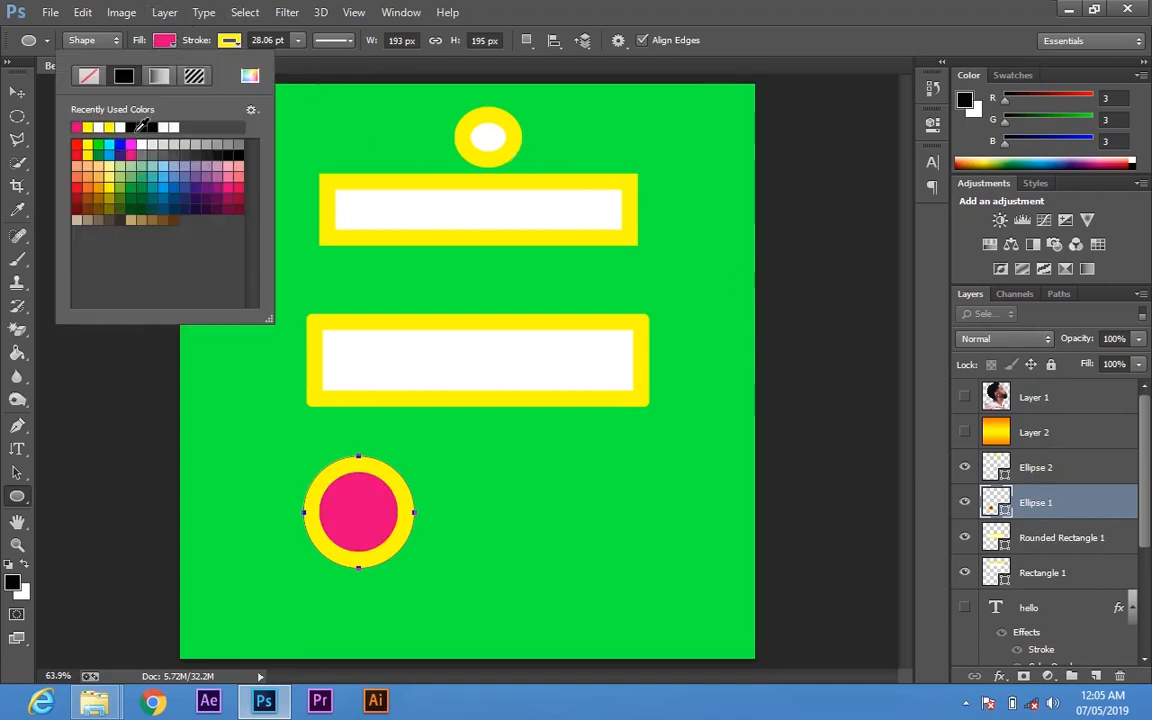
click(229, 42)
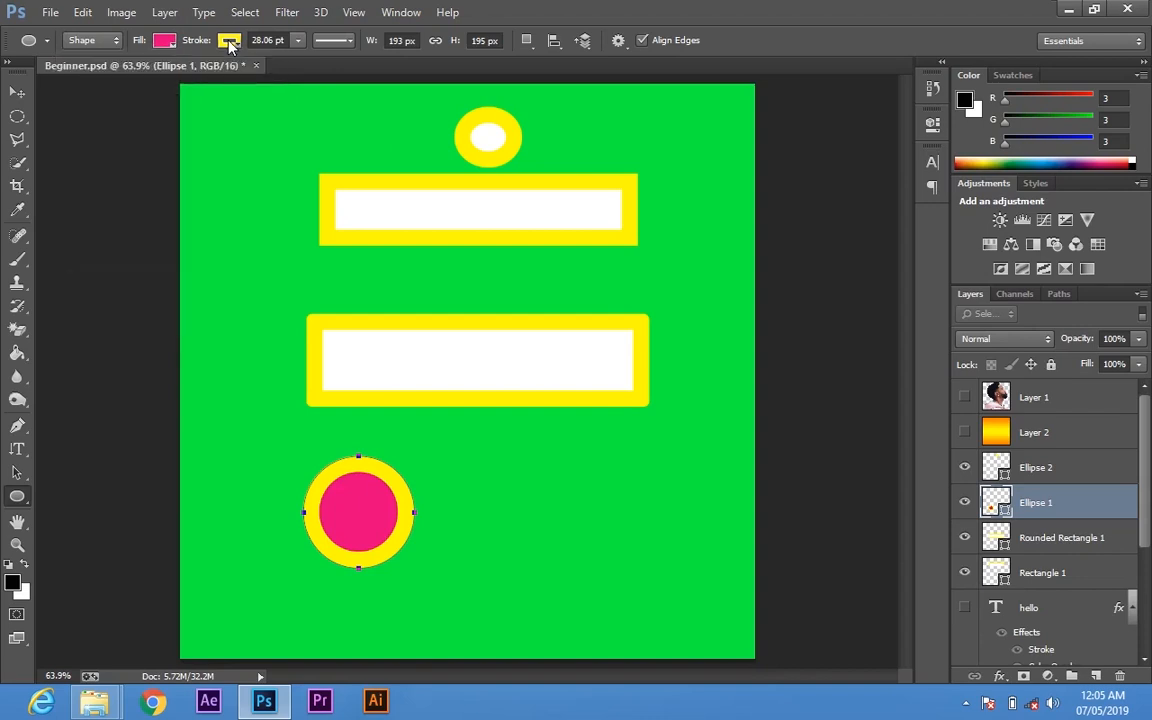
click(229, 42)
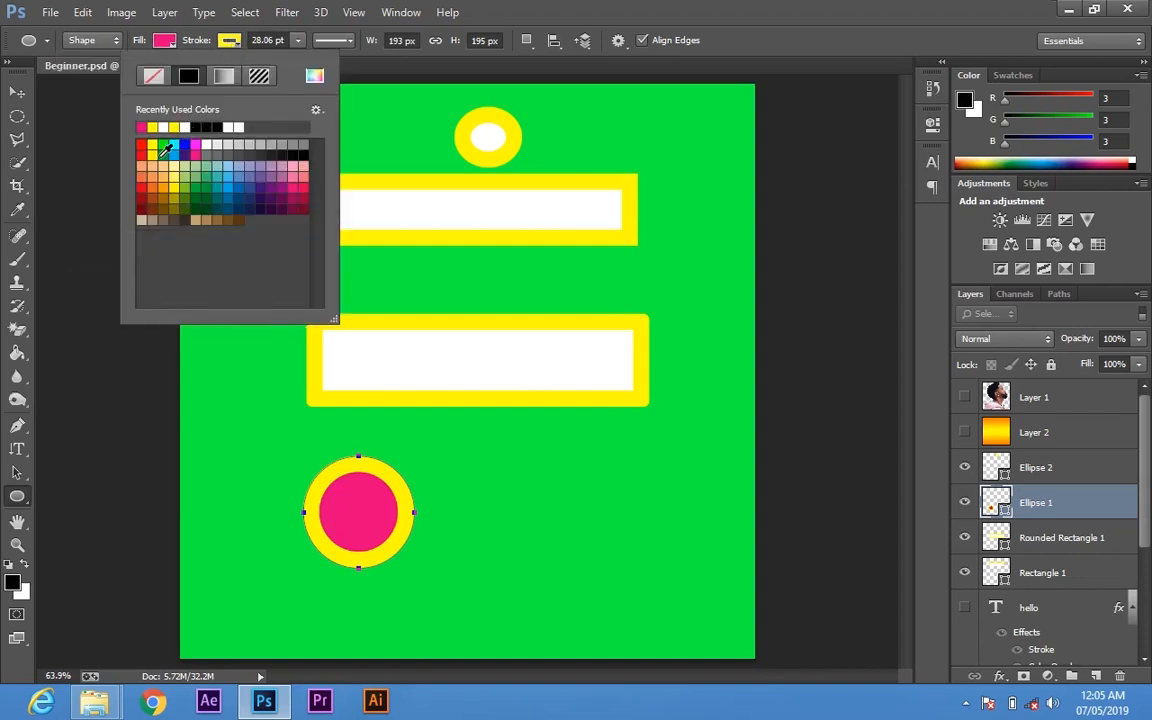
click(141, 147)
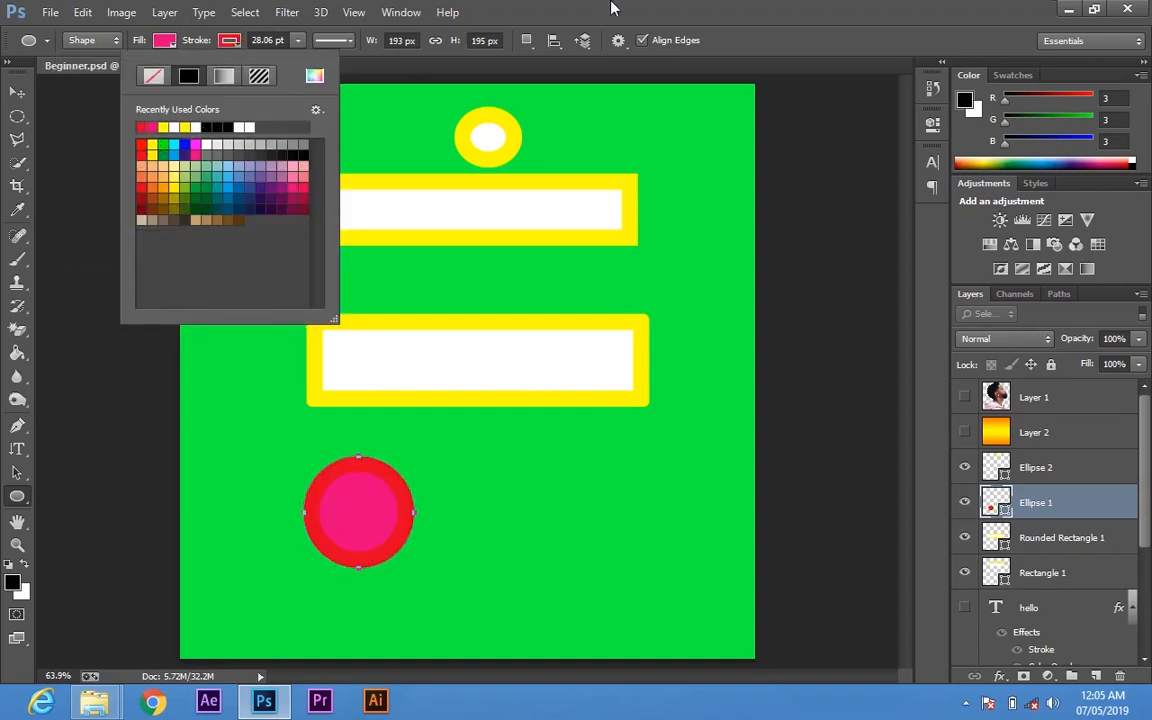
click(681, 8)
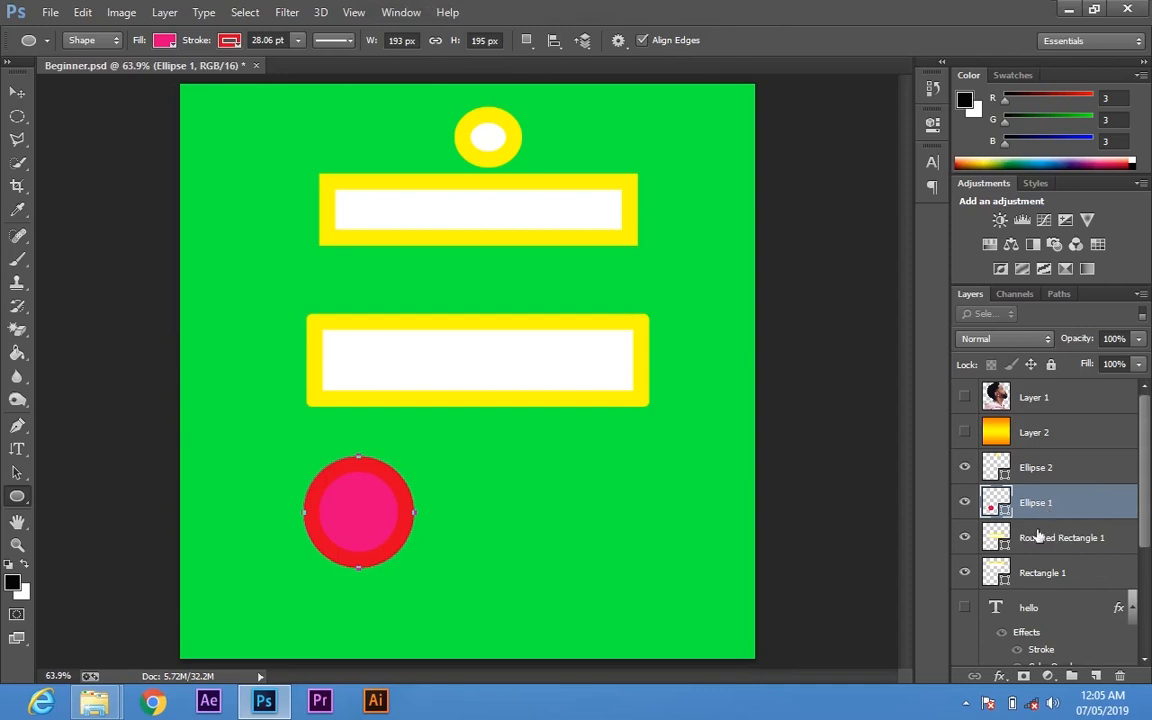
Move the pink circle up beside the first rectangle, and shift the rounded rectangle slightly up and to the right
key(v)
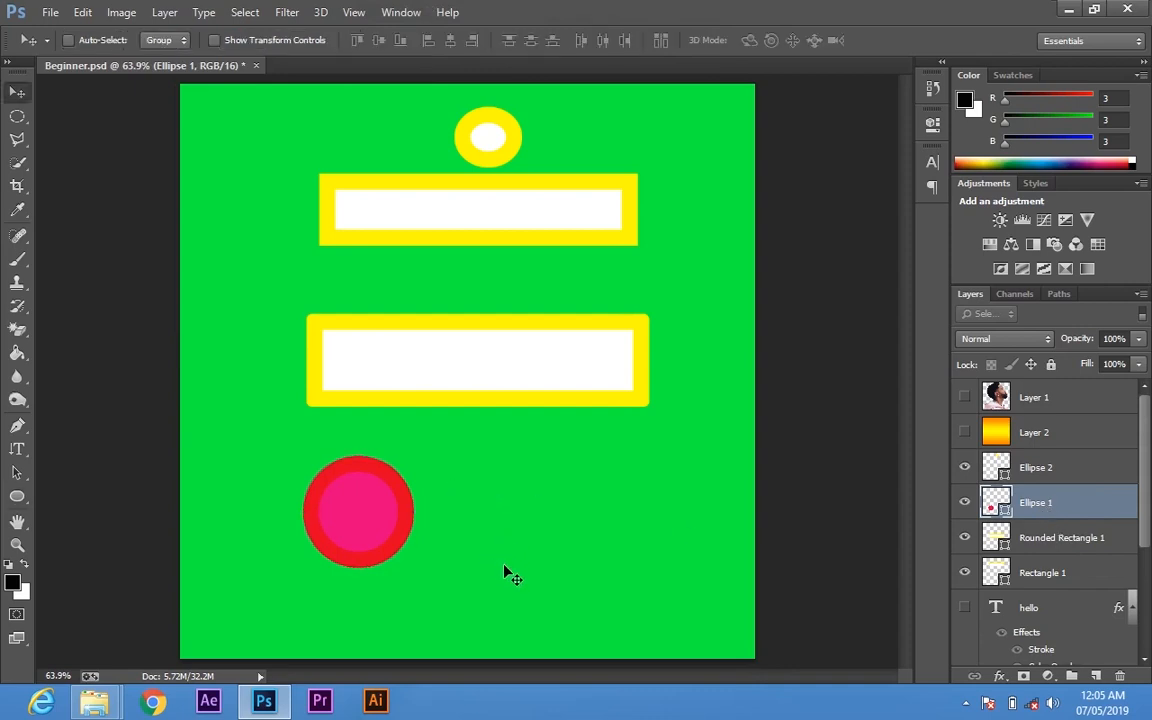
drag(557, 572, 450, 325)
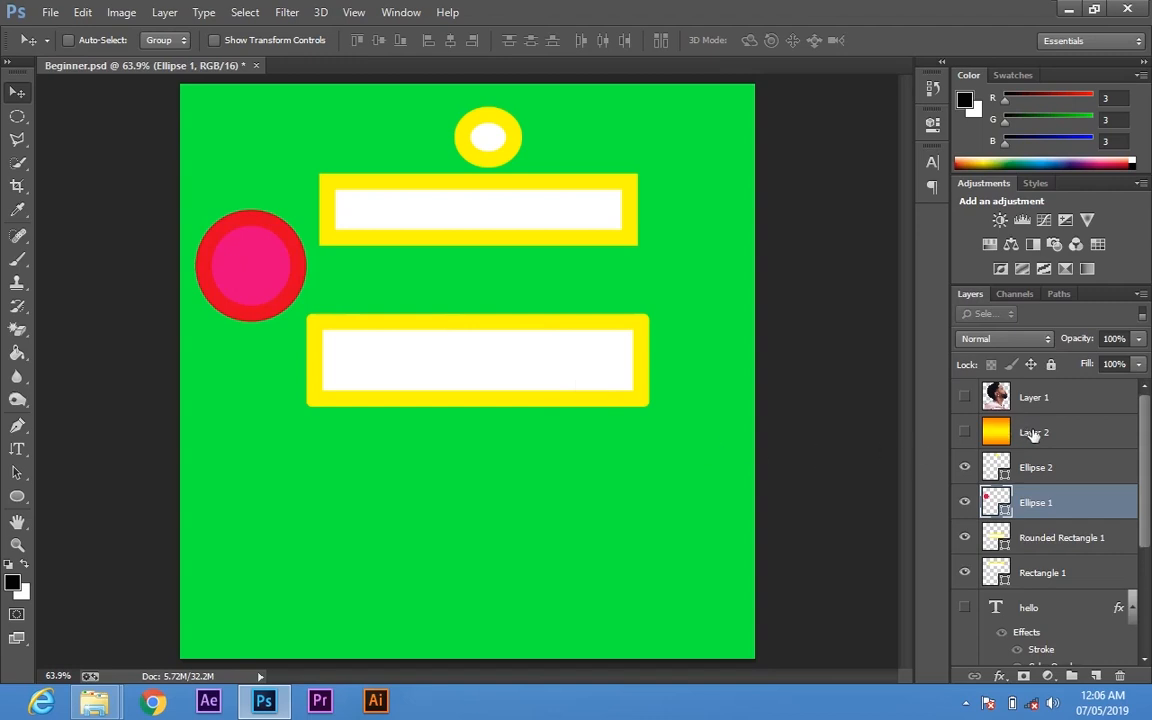
click(1052, 540)
drag(630, 432, 655, 385)
Draw a large circle below the rounded rectangle as part of the Rounded Rectangle 1 layer
key(u)
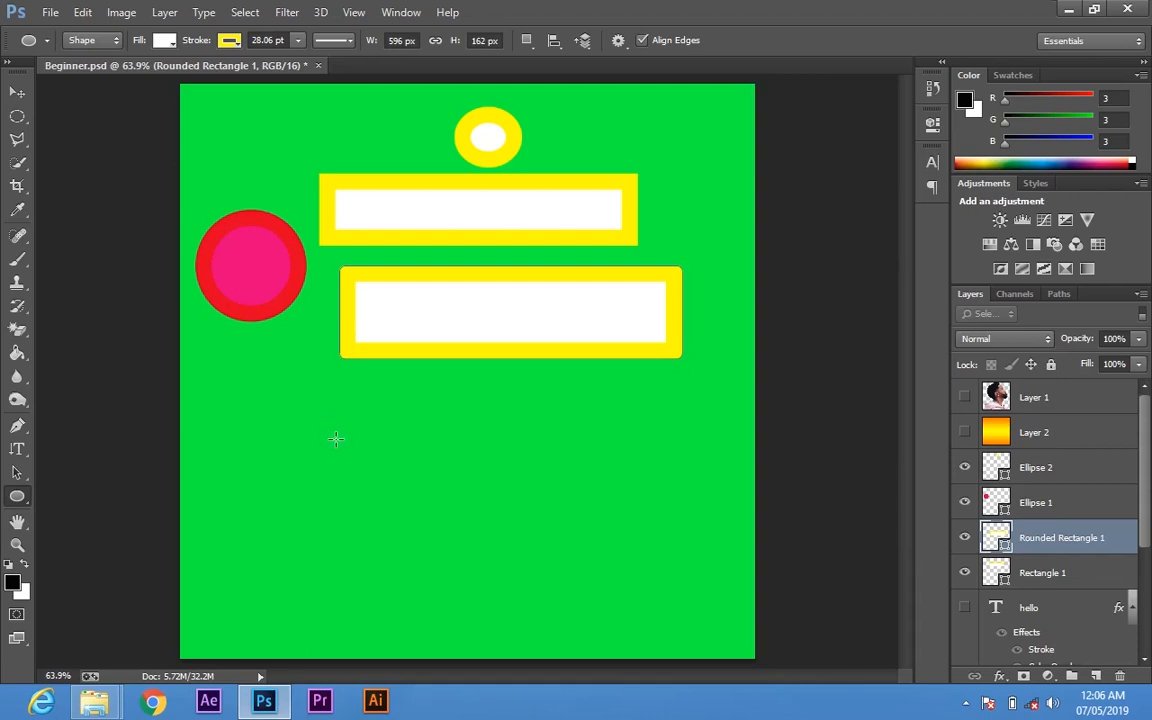
drag(357, 440, 558, 662)
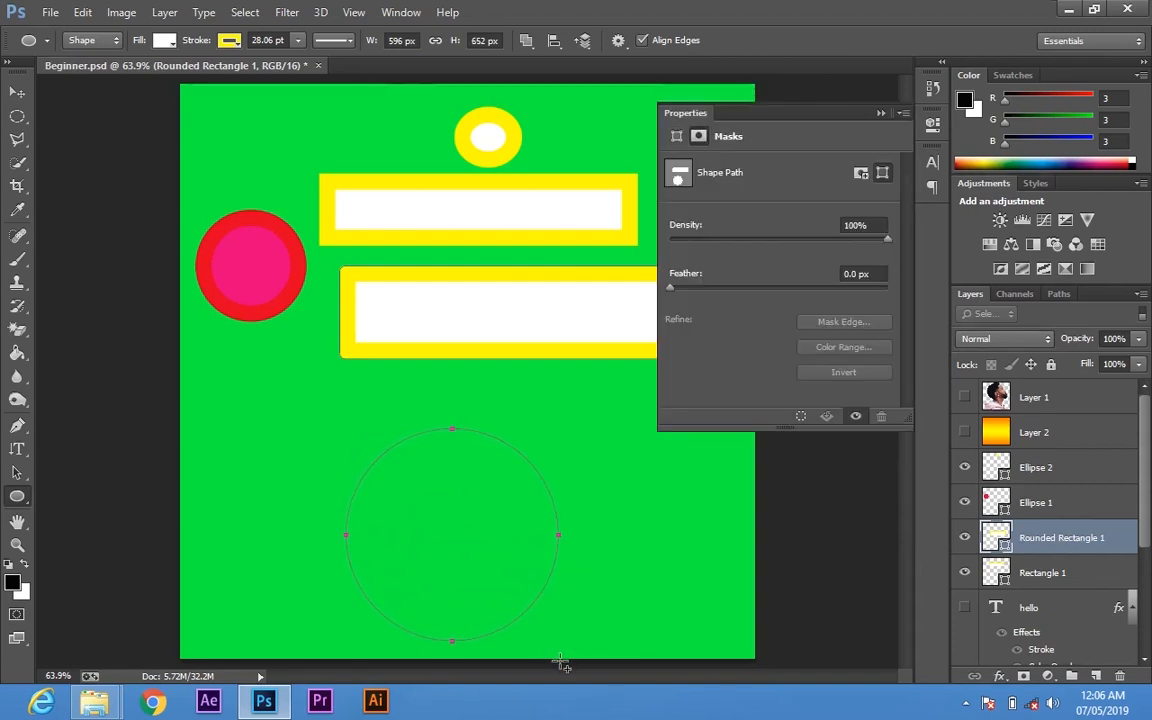
click(880, 113)
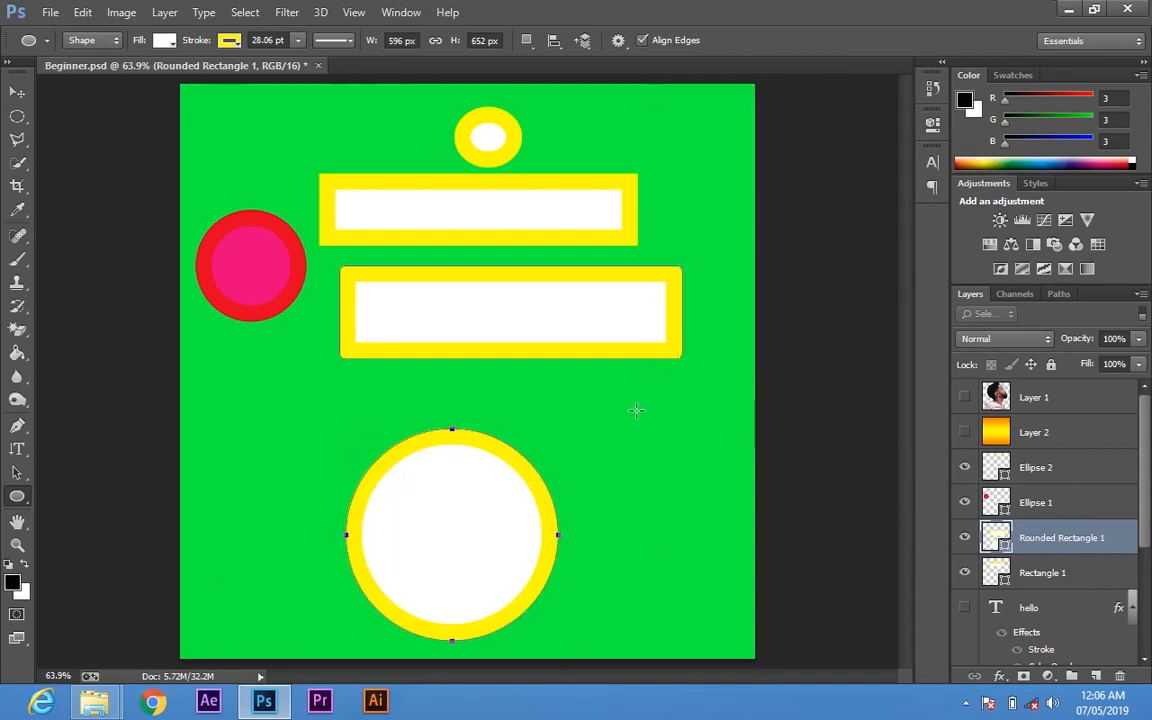
Move the combined Rounded Rectangle 1 layer up the canvas and hide it
key(v)
drag(576, 543, 598, 352)
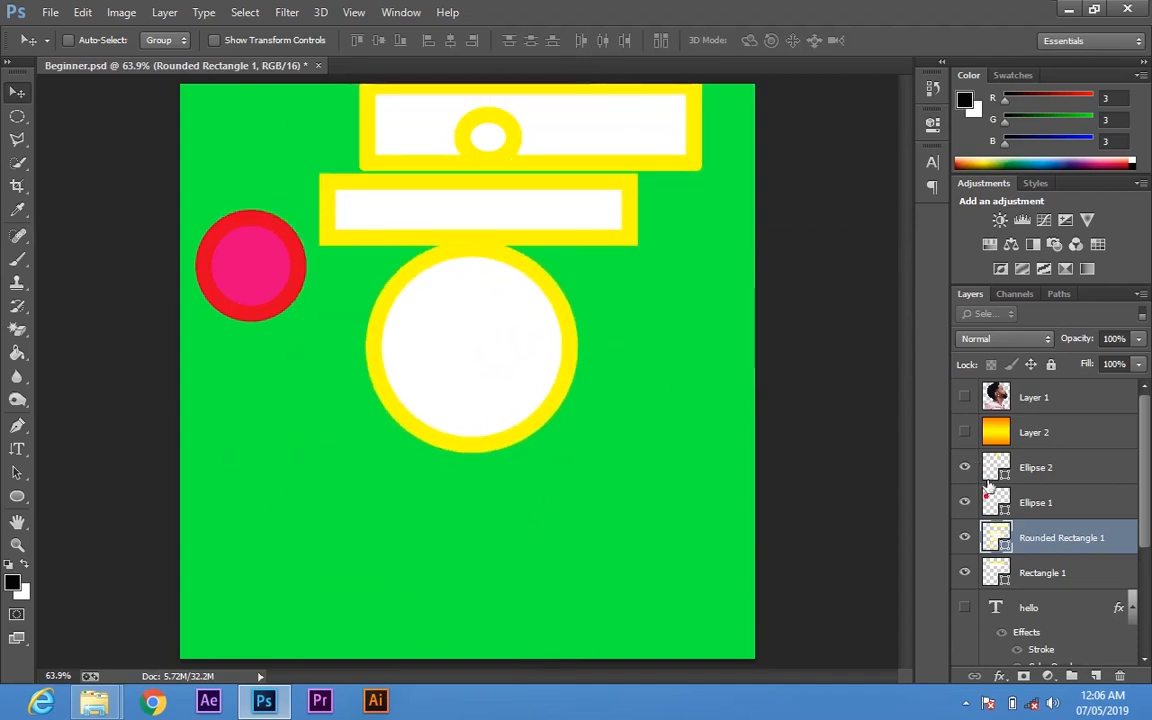
click(965, 537)
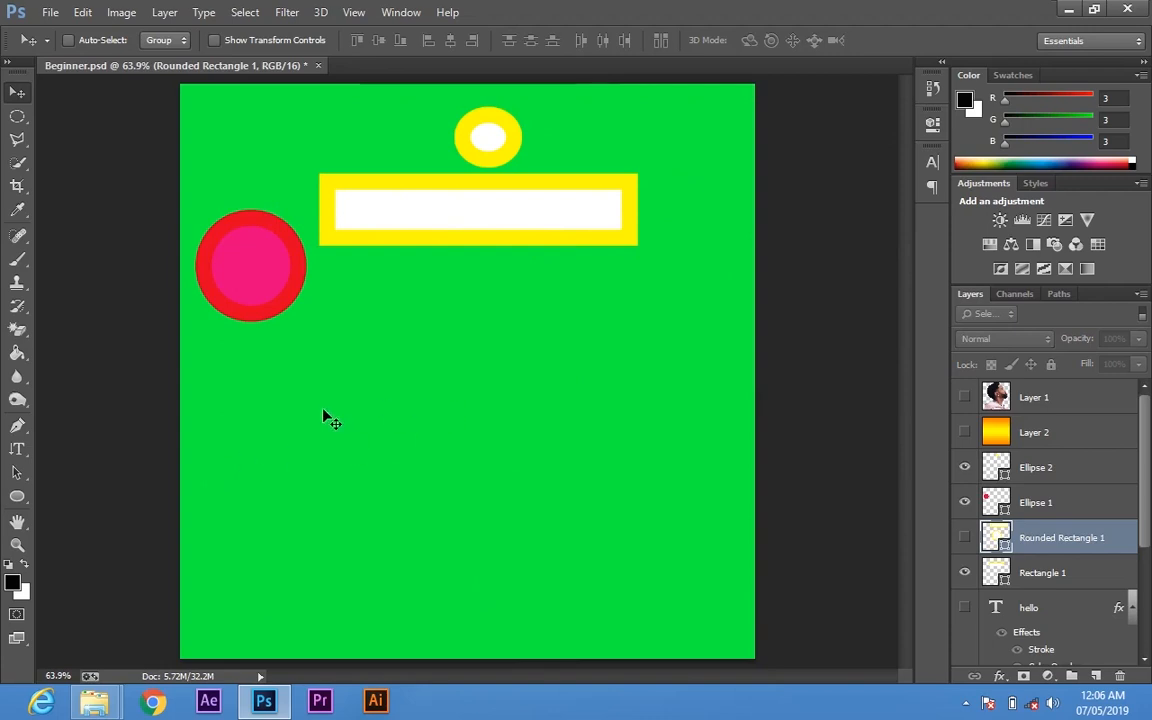
Try a tall ellipse about 299 × 591 px in the lower middle of the canvas and delete its layer
key(u)
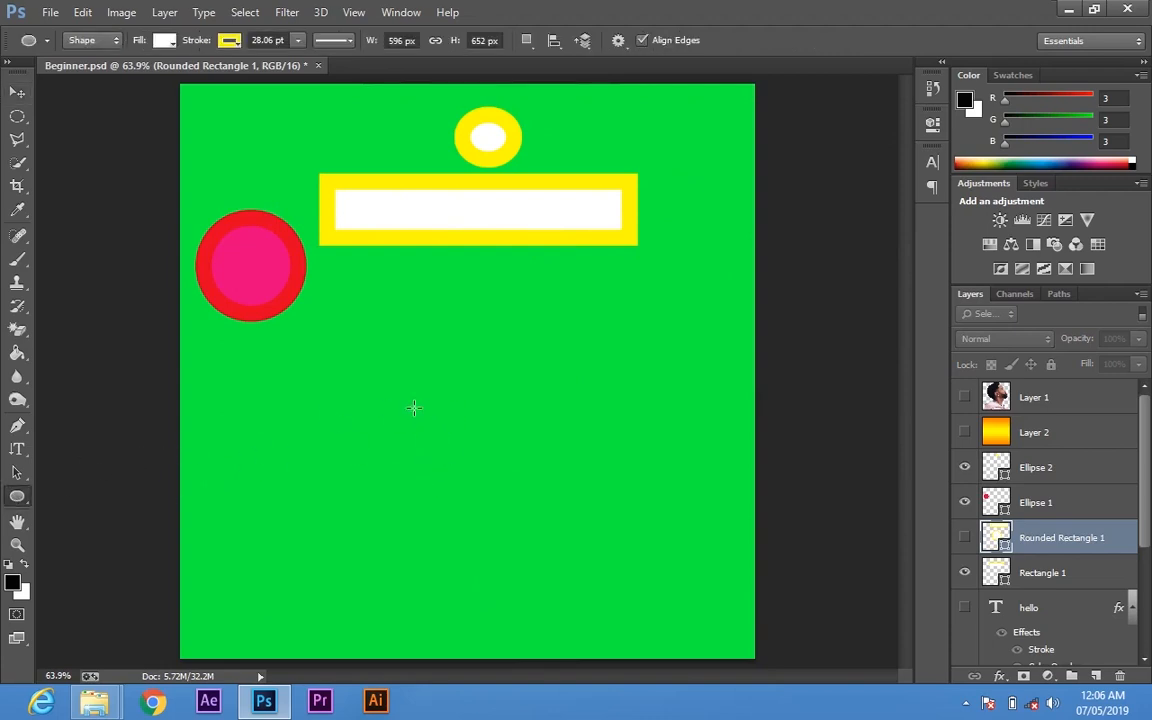
mouse_move(401, 387)
mouse_down()
mouse_move(518, 524)
mouse_move(444, 552)
mouse_move(553, 664)
mouse_move(527, 675)
mouse_move(549, 700)
mouse_up()
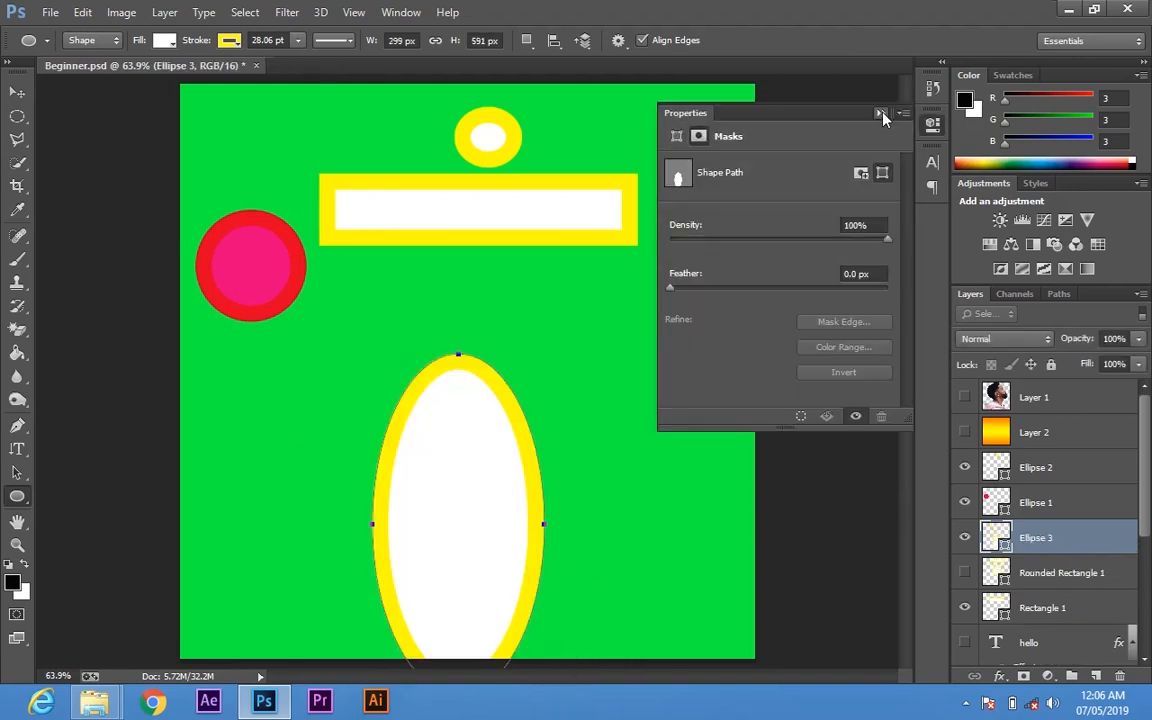
click(880, 114)
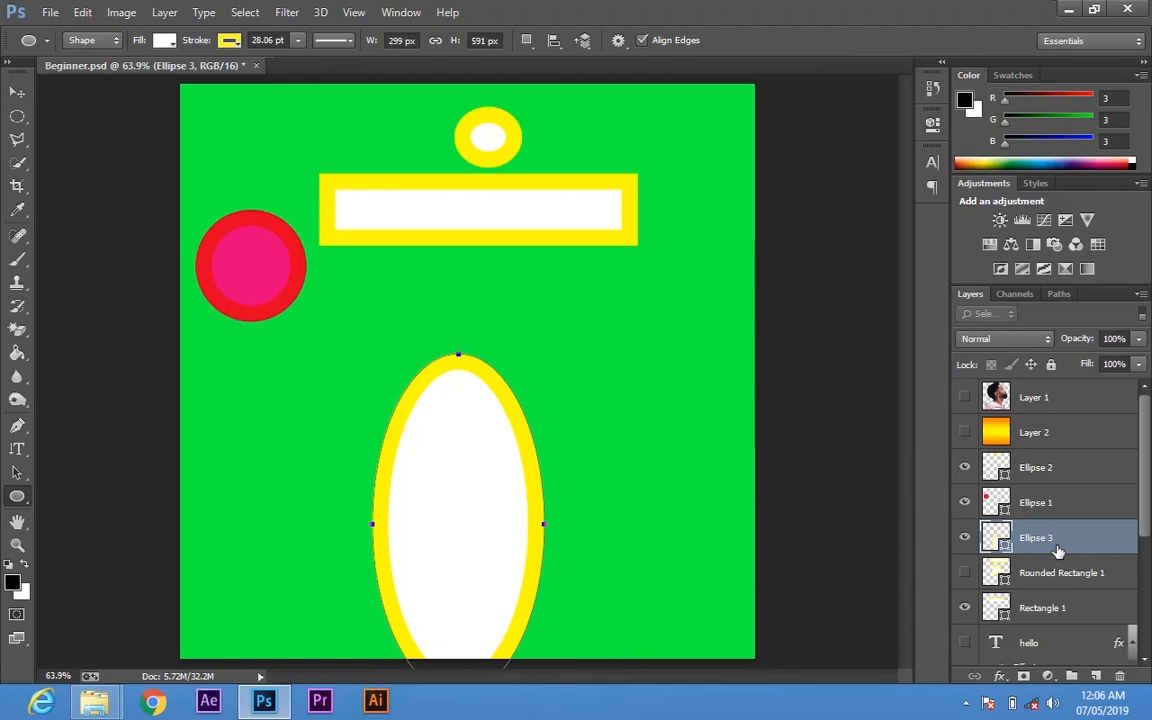
key(Delete)
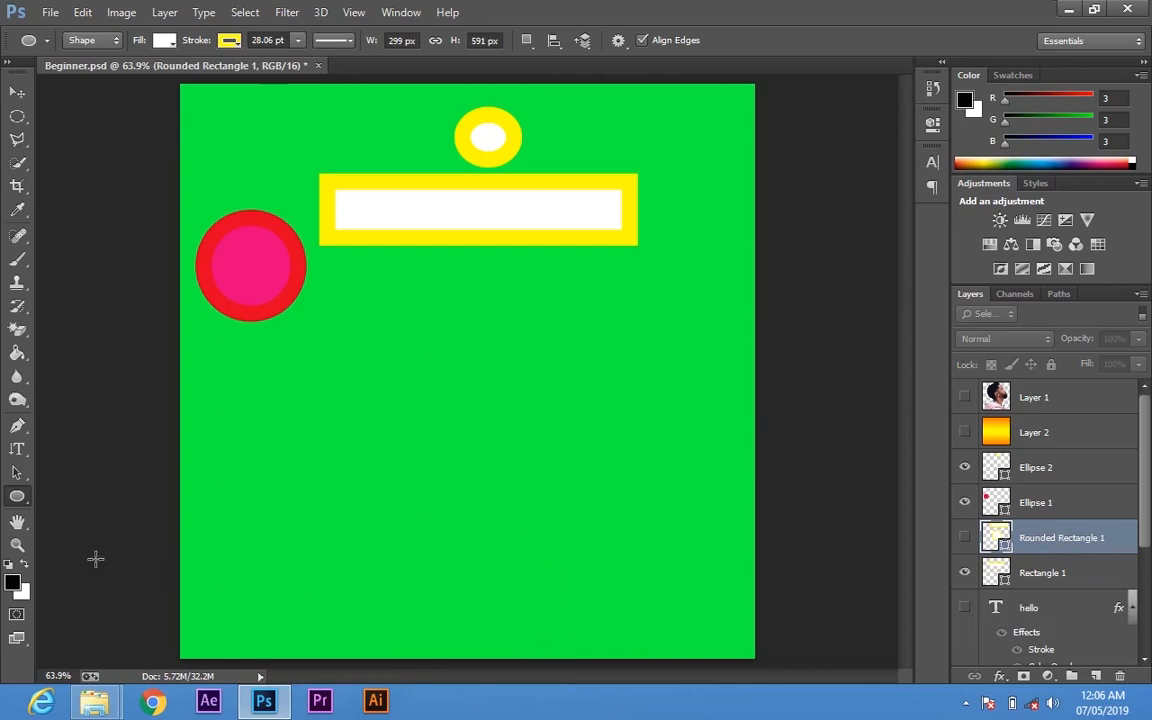
Draw a circle about 205 × 205 px and move it directly below the yellow-bordered rectangle
right_click(17, 497)
click(78, 473)
drag(482, 350, 597, 465)
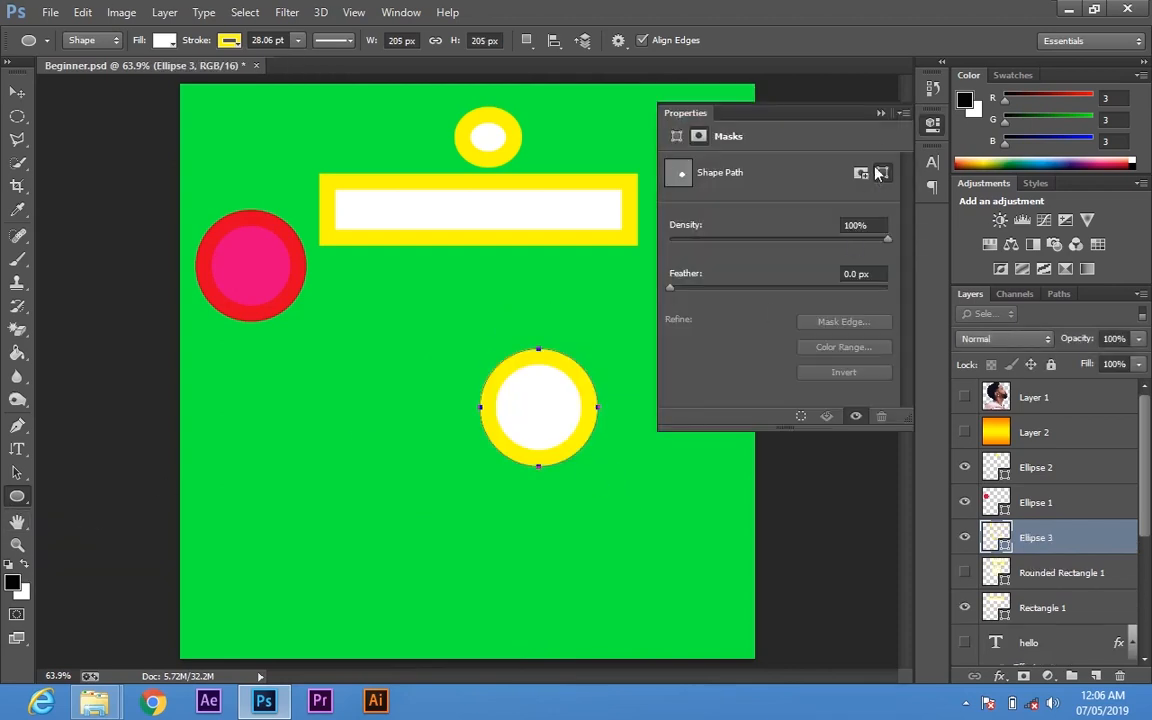
click(880, 115)
key(v)
drag(591, 420, 524, 321)
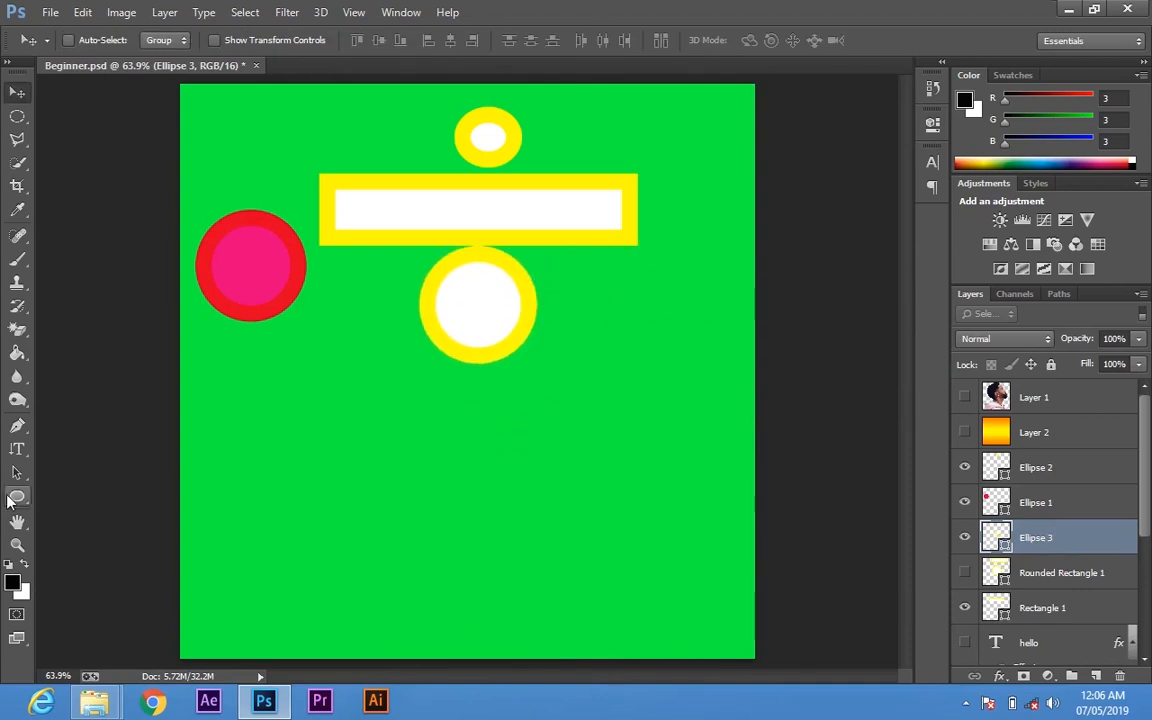
Draw a six-sided polygon about 253 × 243 px below the pink circle with the Polygon tool
click(10, 500)
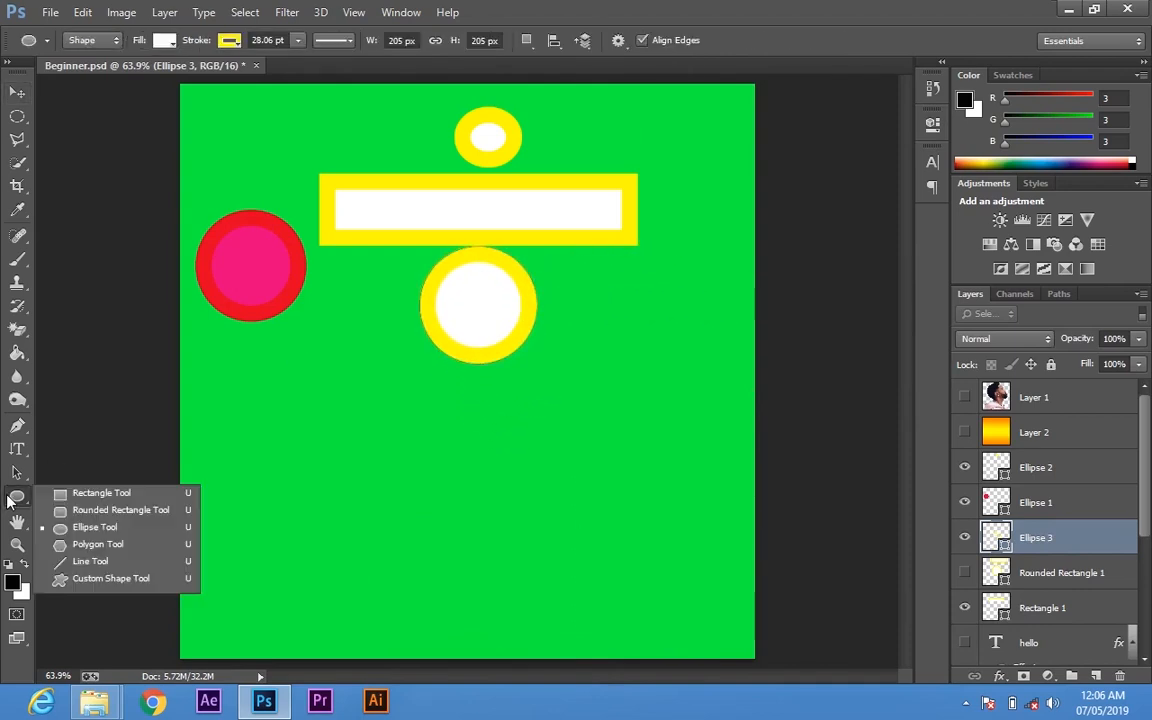
click(113, 545)
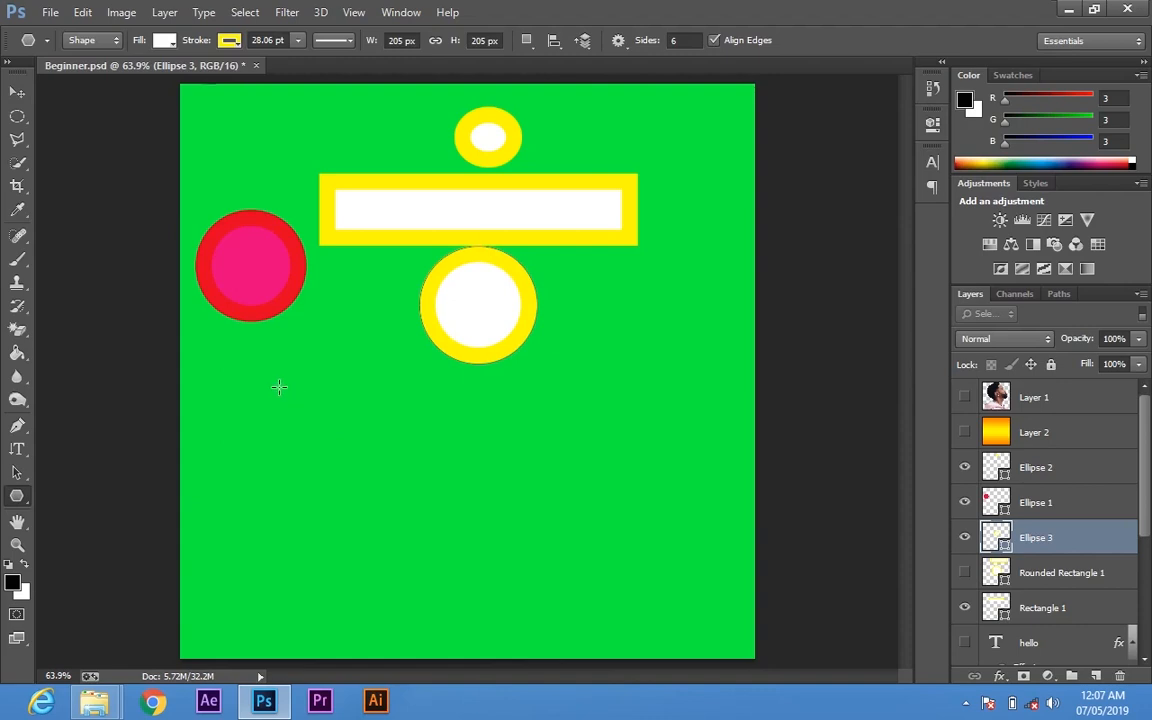
drag(279, 388, 329, 446)
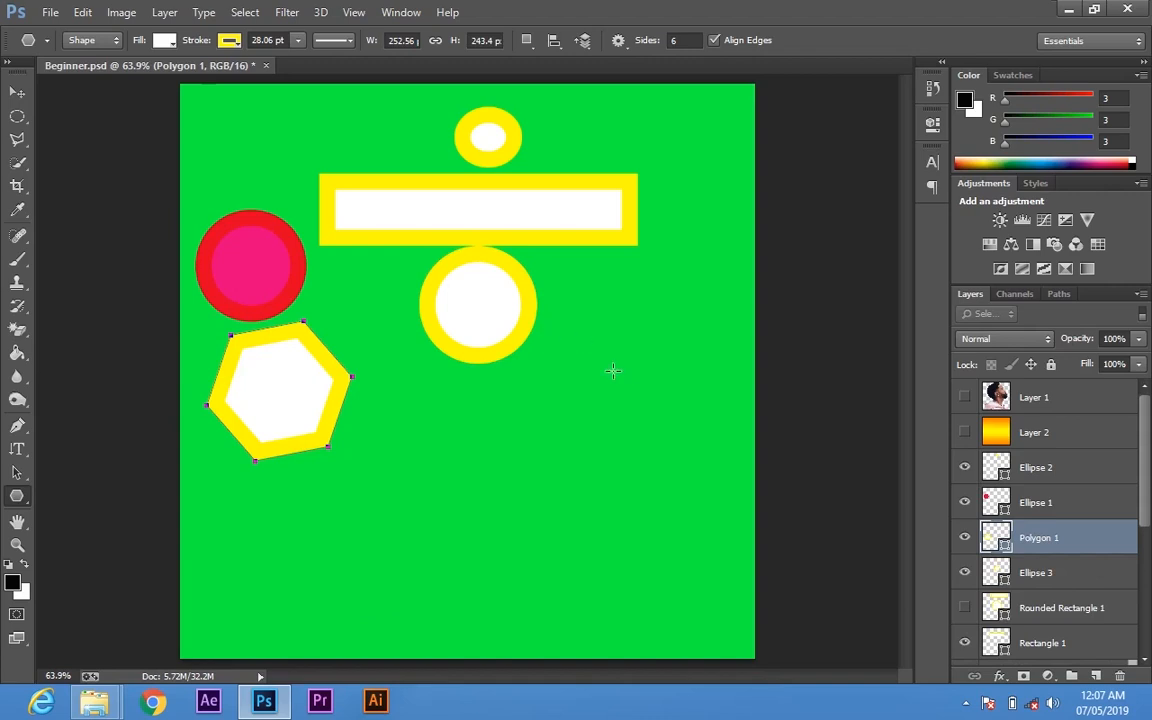
Give the hexagon a pink fill and a teal stroke, and move it slightly right and down
click(163, 42)
click(77, 127)
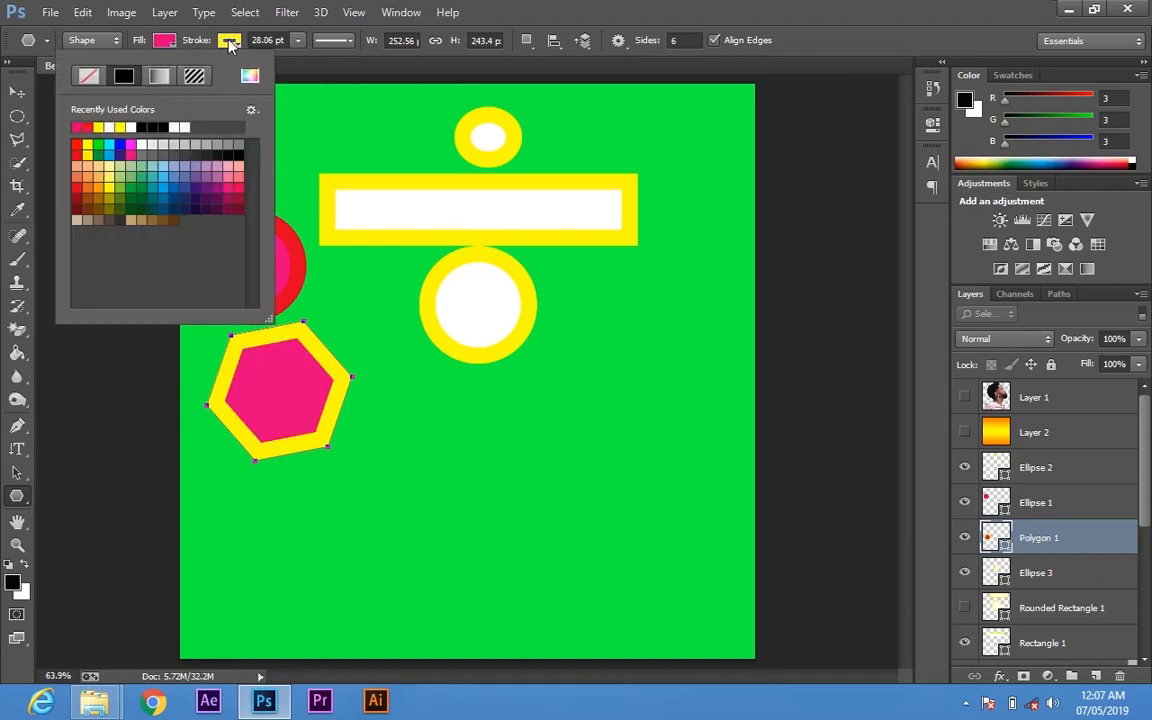
click(206, 36)
click(229, 40)
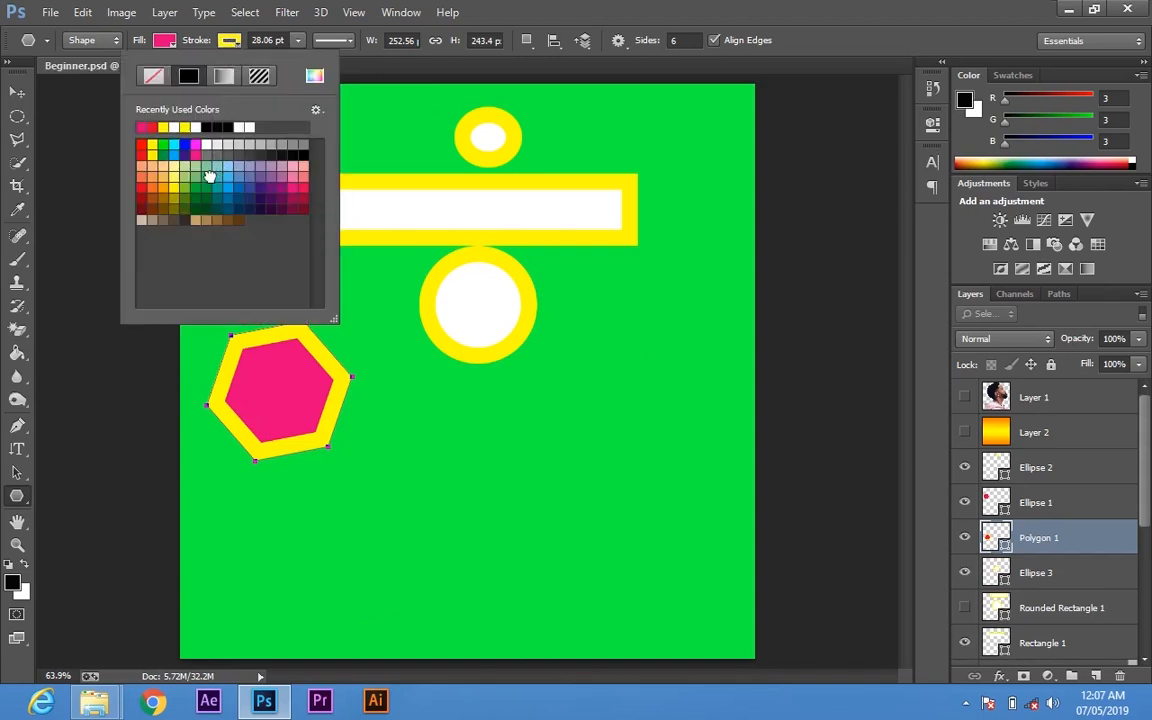
click(209, 176)
click(805, 116)
key(v)
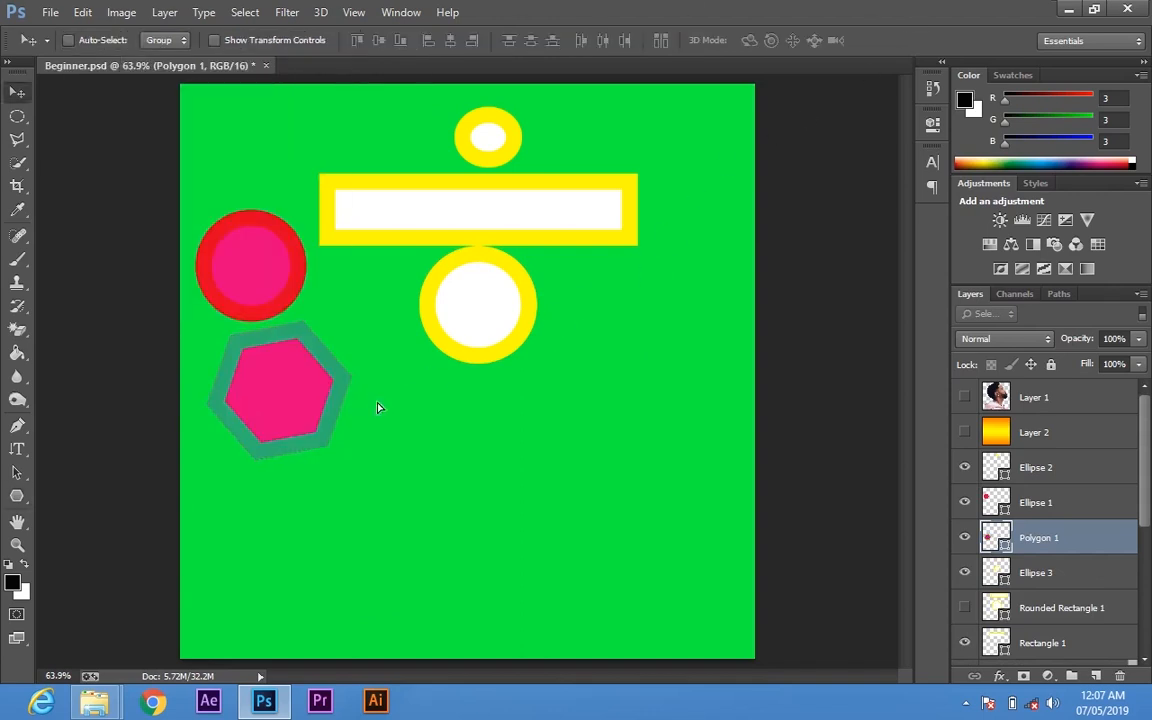
drag(378, 407, 390, 420)
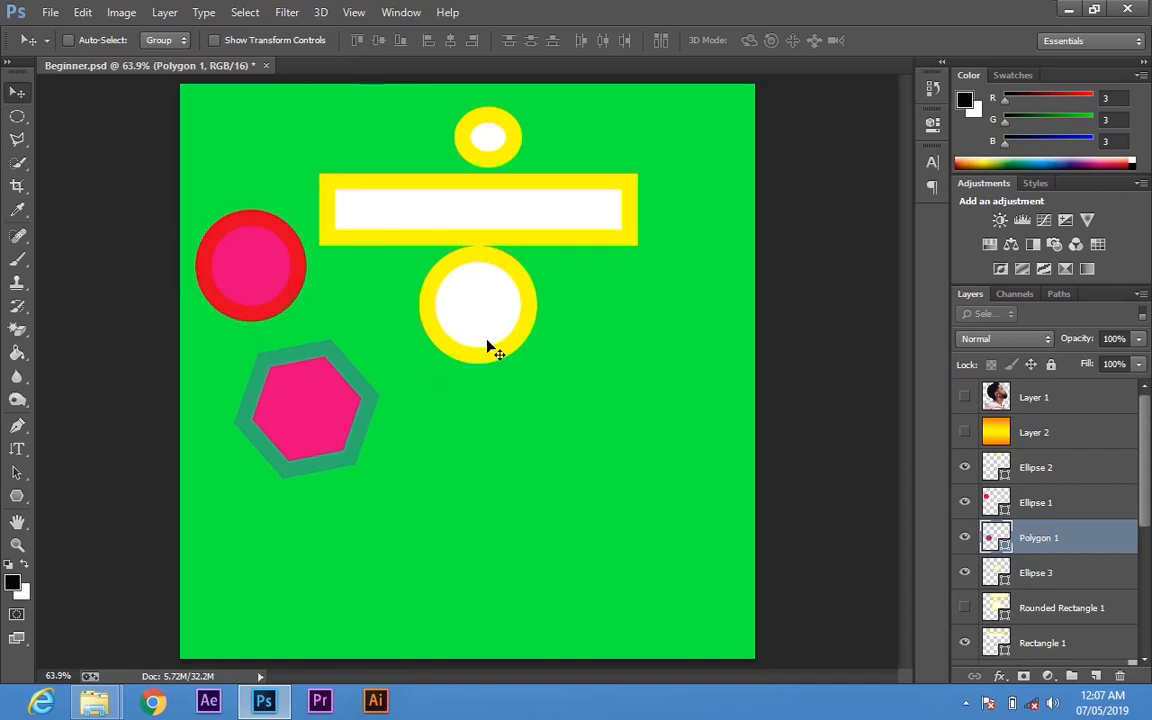
Draw a seven-sided polygon about 256 × 250 px and move it to the right of the large yellow-bordered circle
key(u)
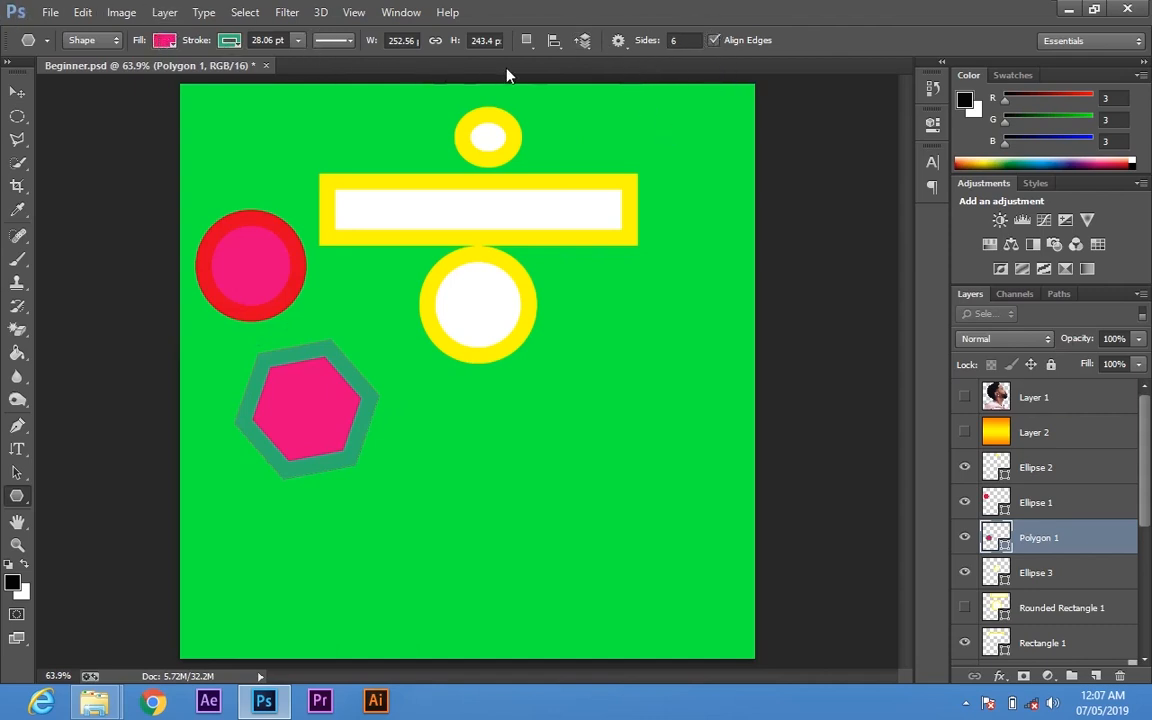
click(690, 43)
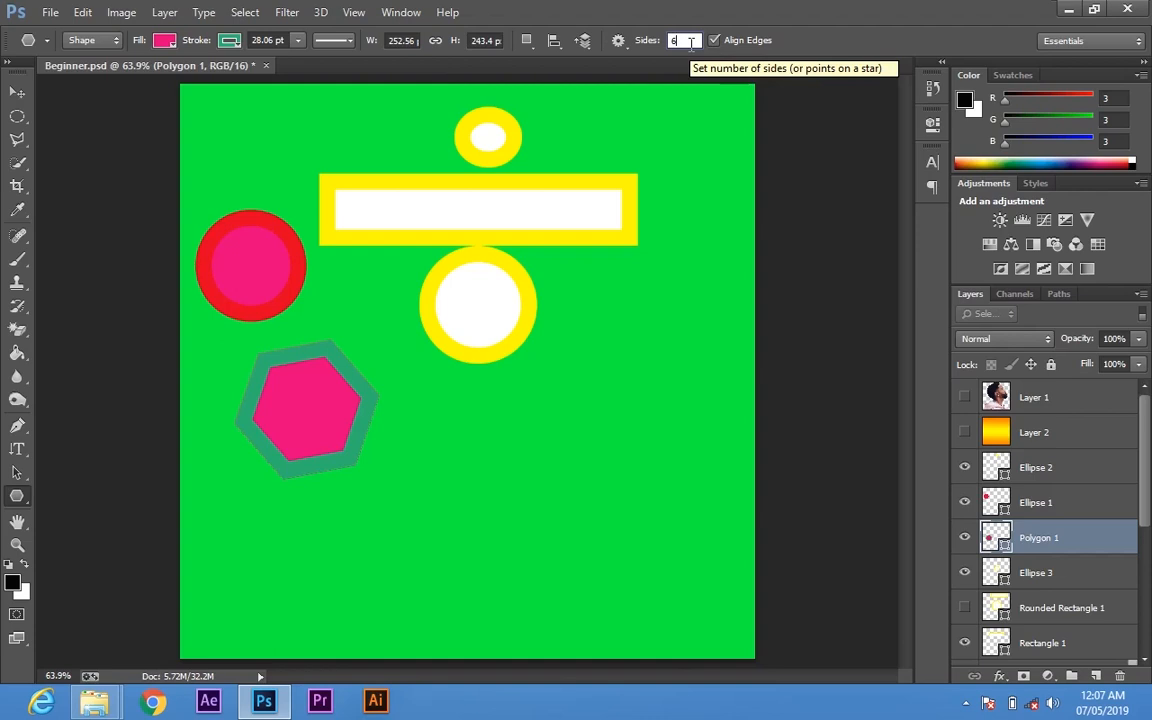
key(BackSpace)
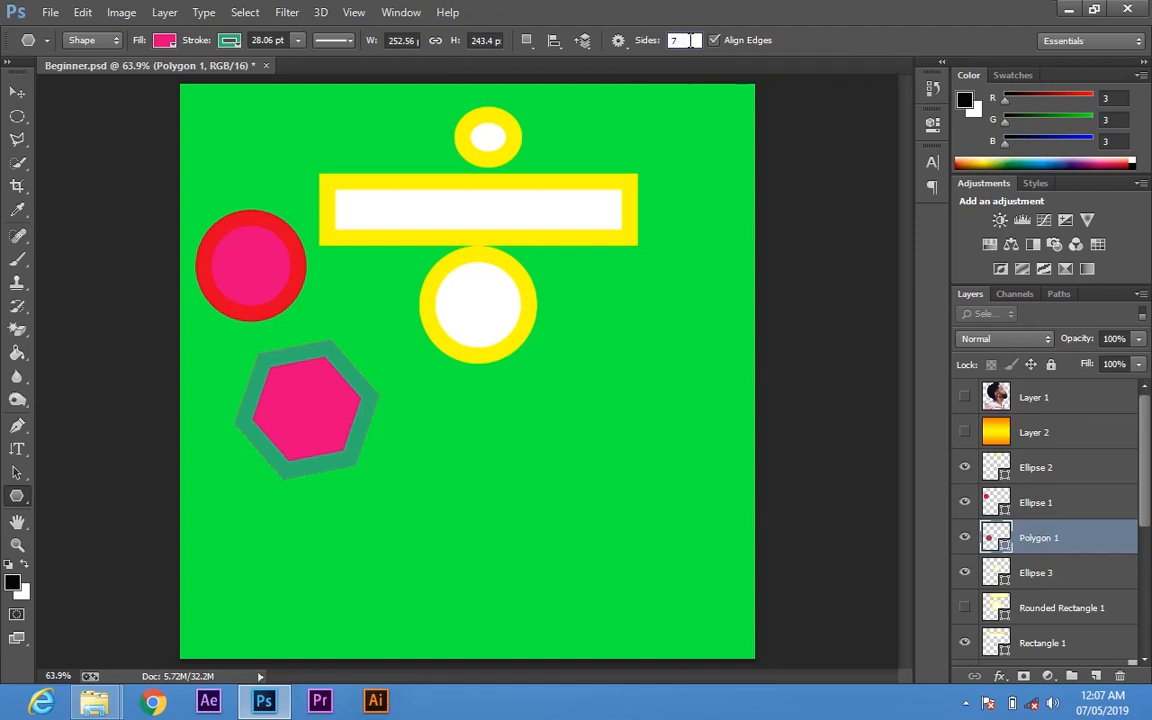
click(8, 90)
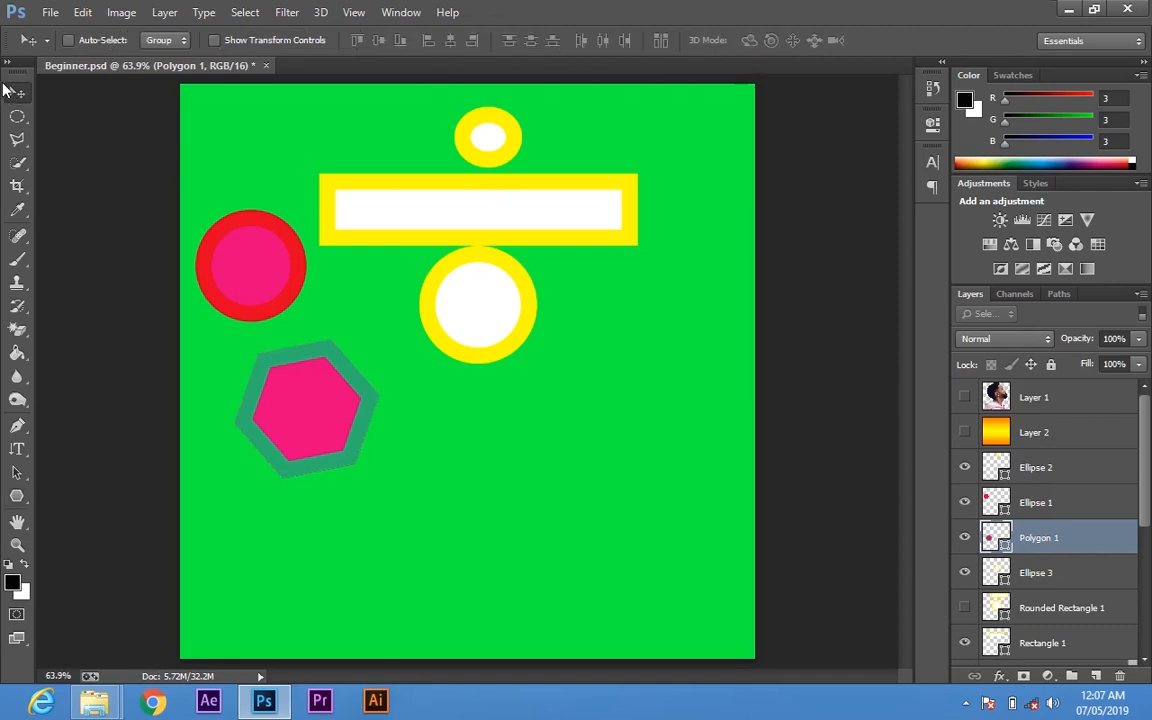
key(u)
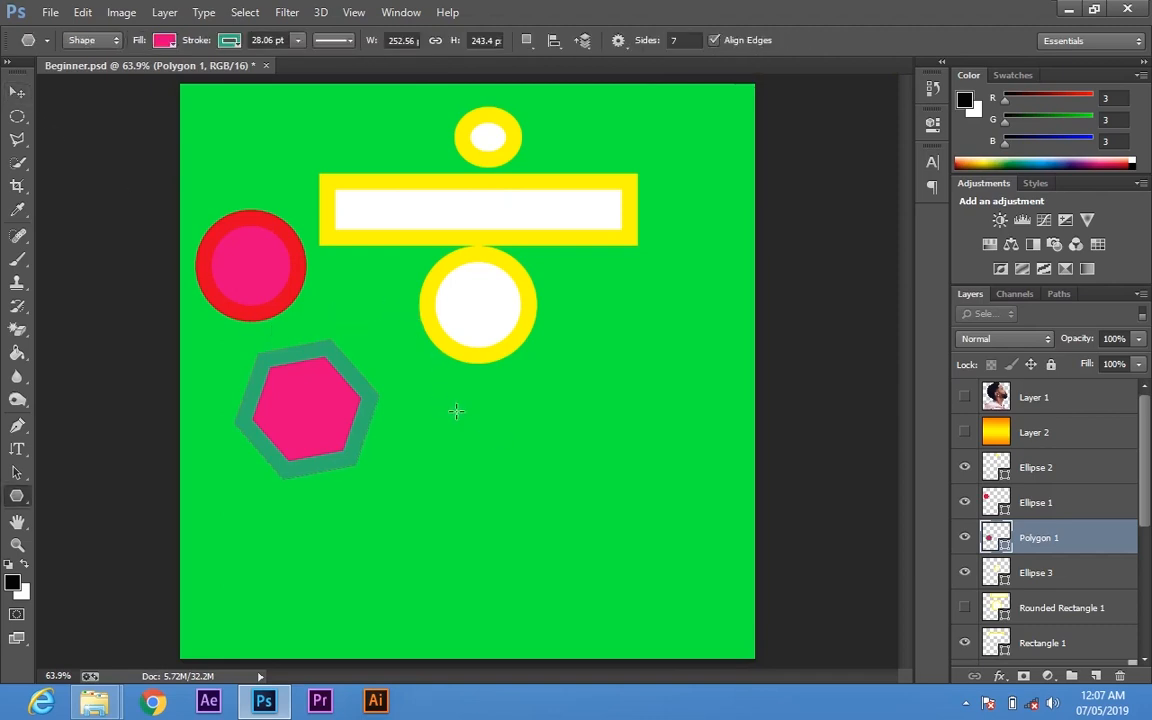
drag(455, 410, 515, 455)
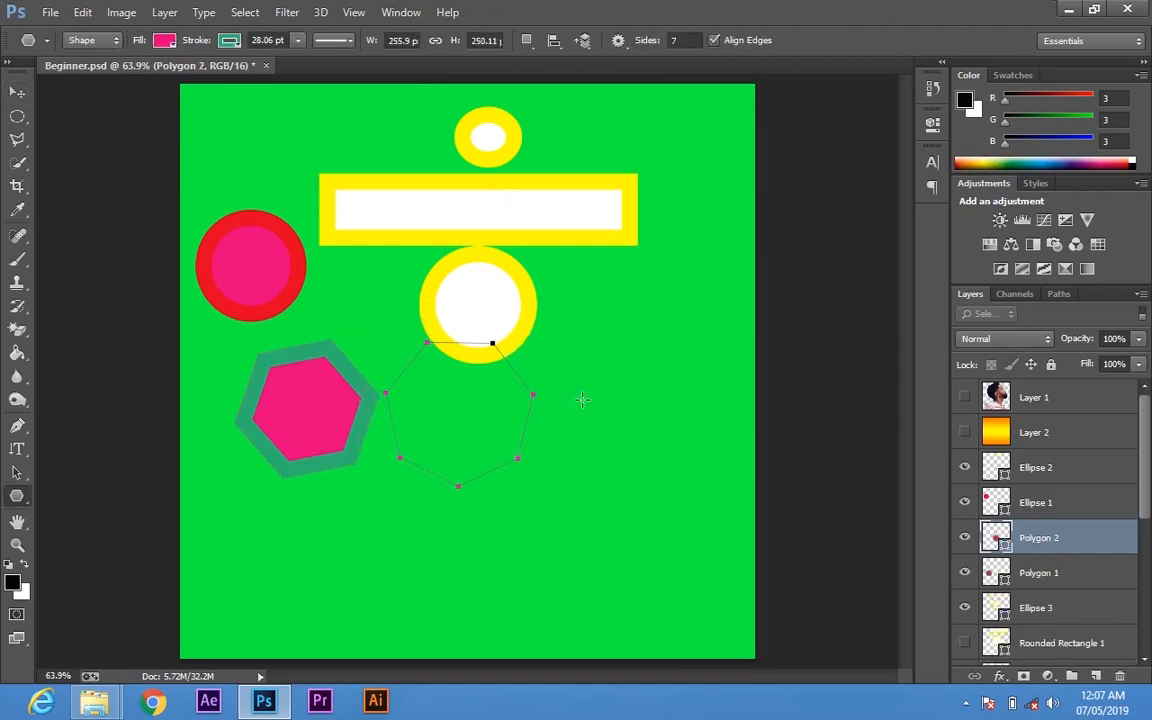
key(v)
mouse_move(504, 396)
mouse_down()
mouse_move(528, 410)
mouse_move(641, 407)
mouse_move(666, 329)
mouse_move(677, 333)
mouse_up()
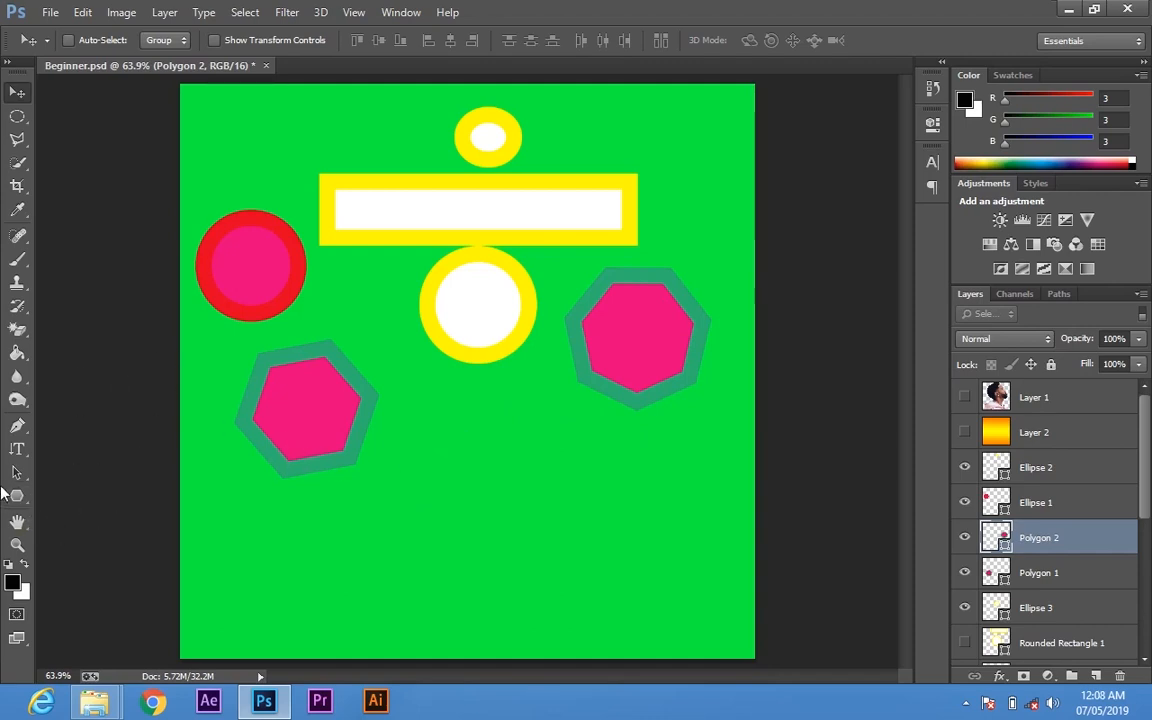
Activate the Custom Shape tool and choose the envelope as its shape
drag(18, 499, 108, 584)
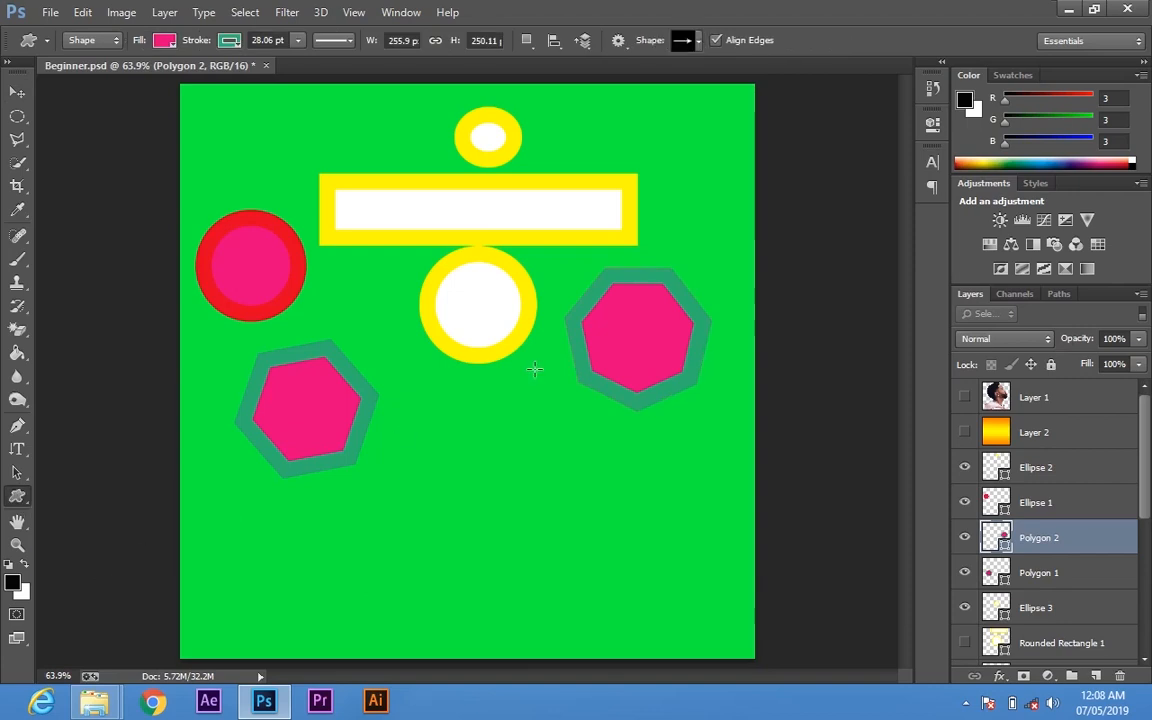
click(699, 42)
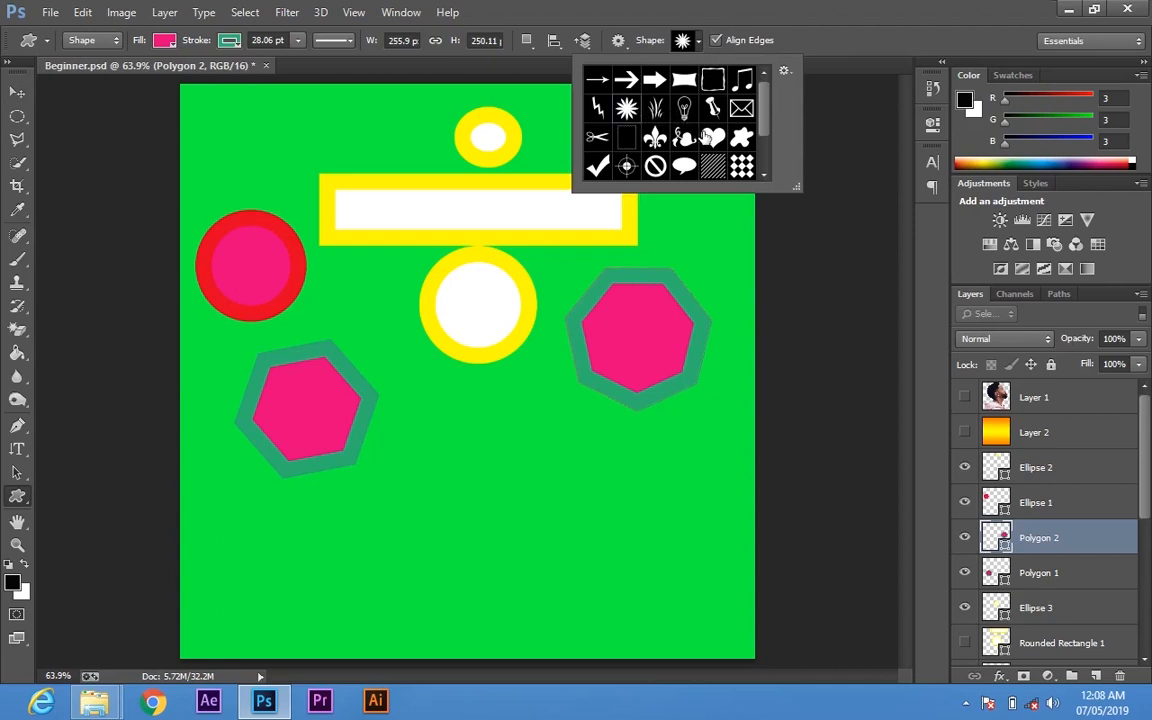
click(714, 140)
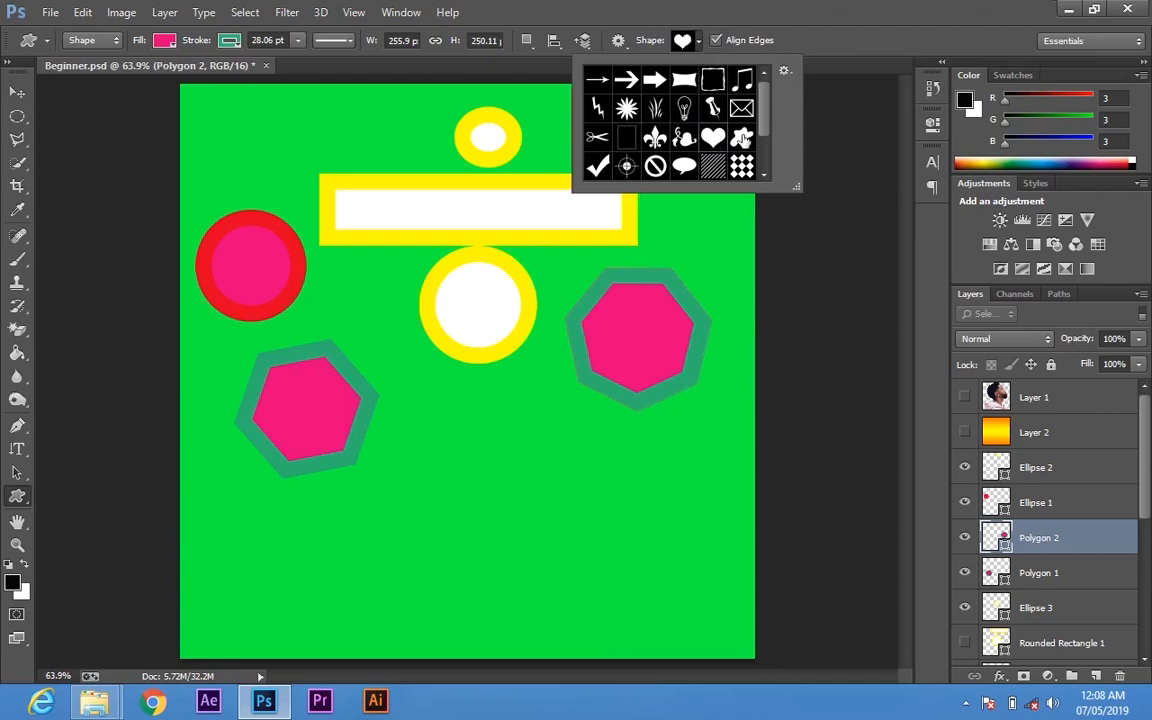
click(742, 109)
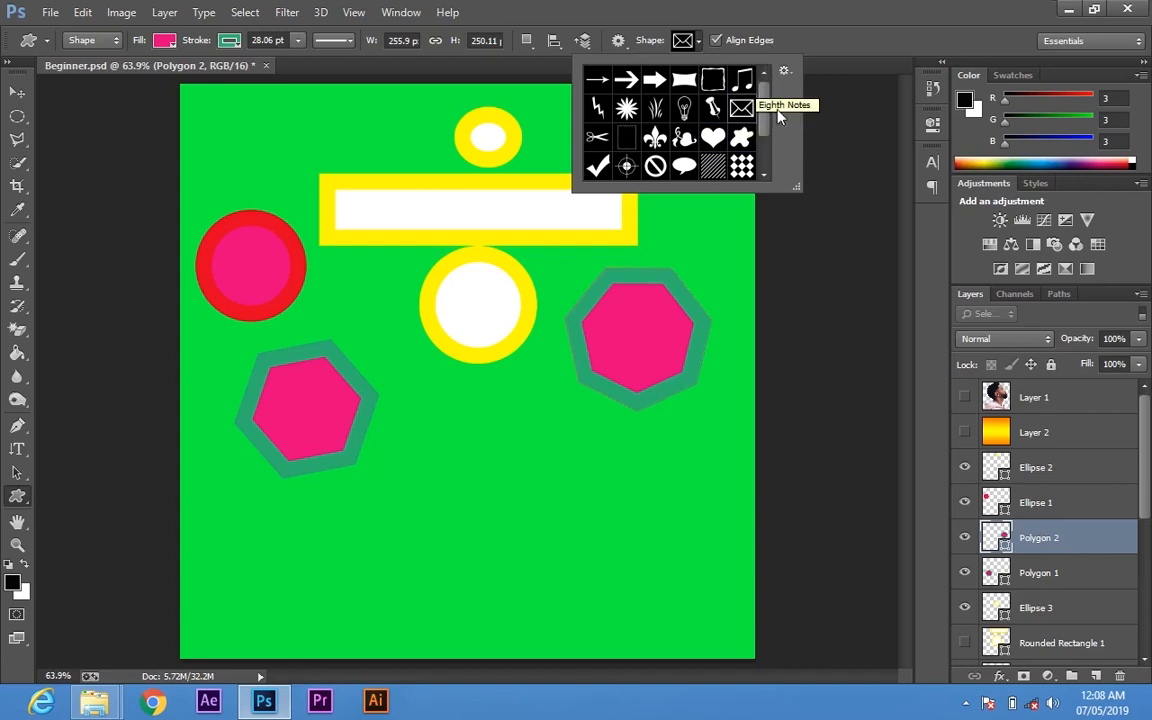
Enlarge the custom shape picker and replace the current shapes with the All set
drag(797, 189, 916, 435)
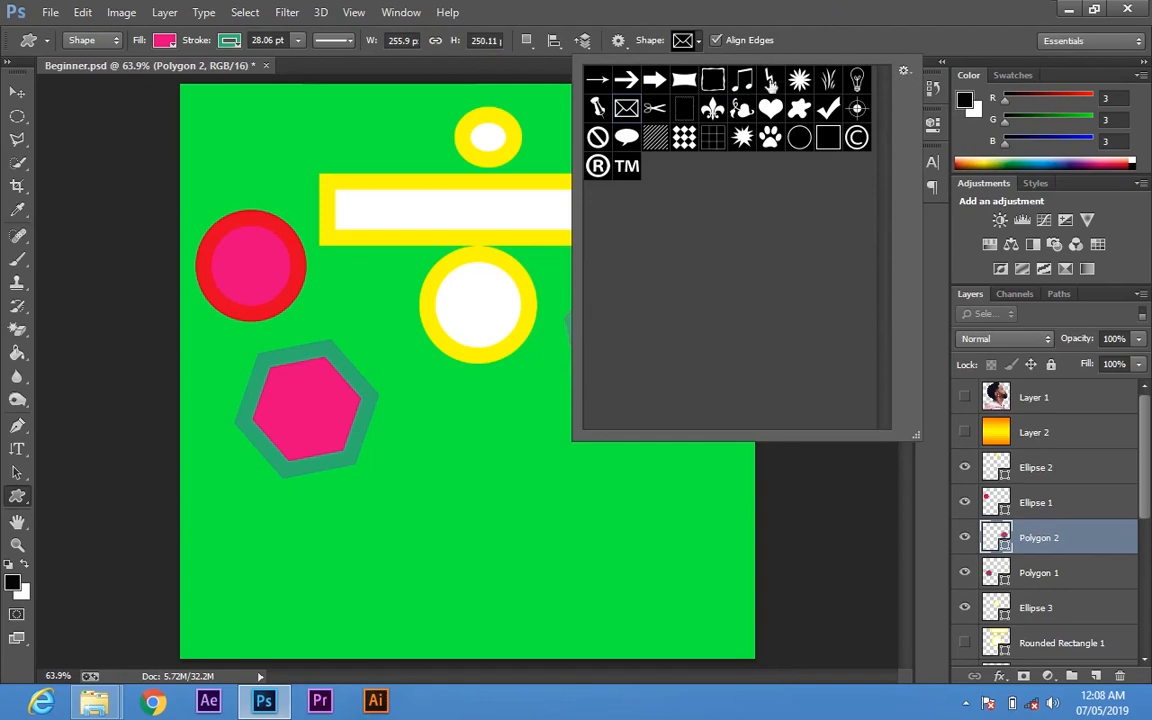
click(903, 71)
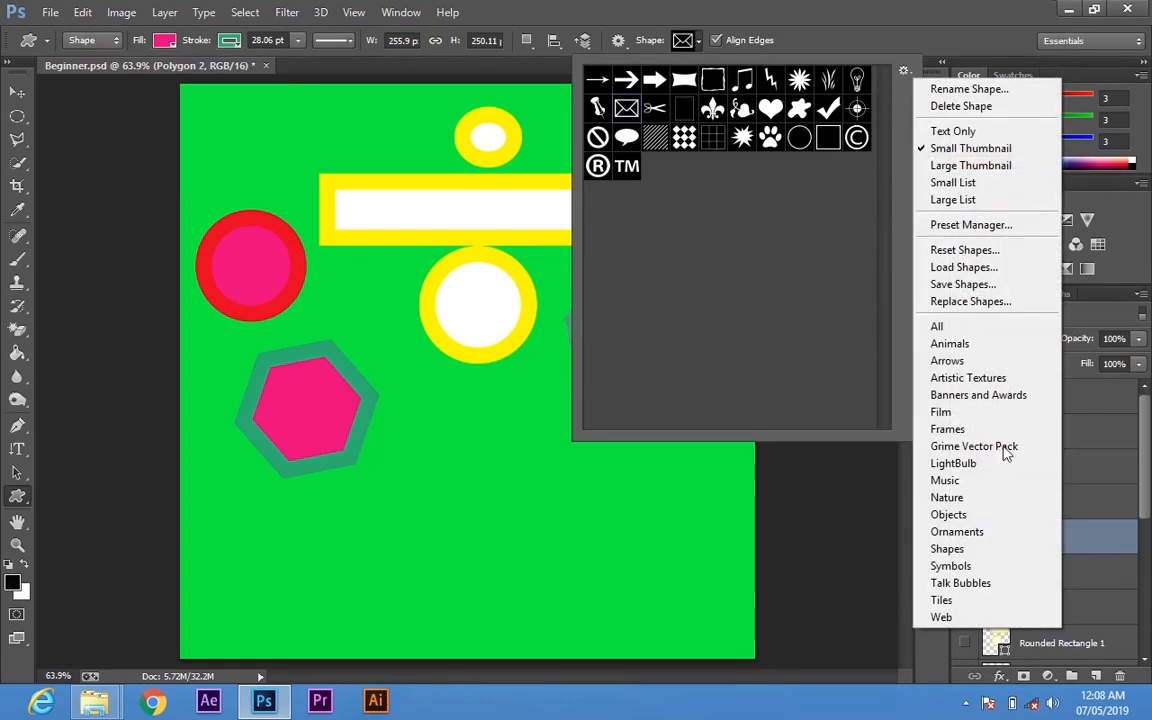
click(987, 328)
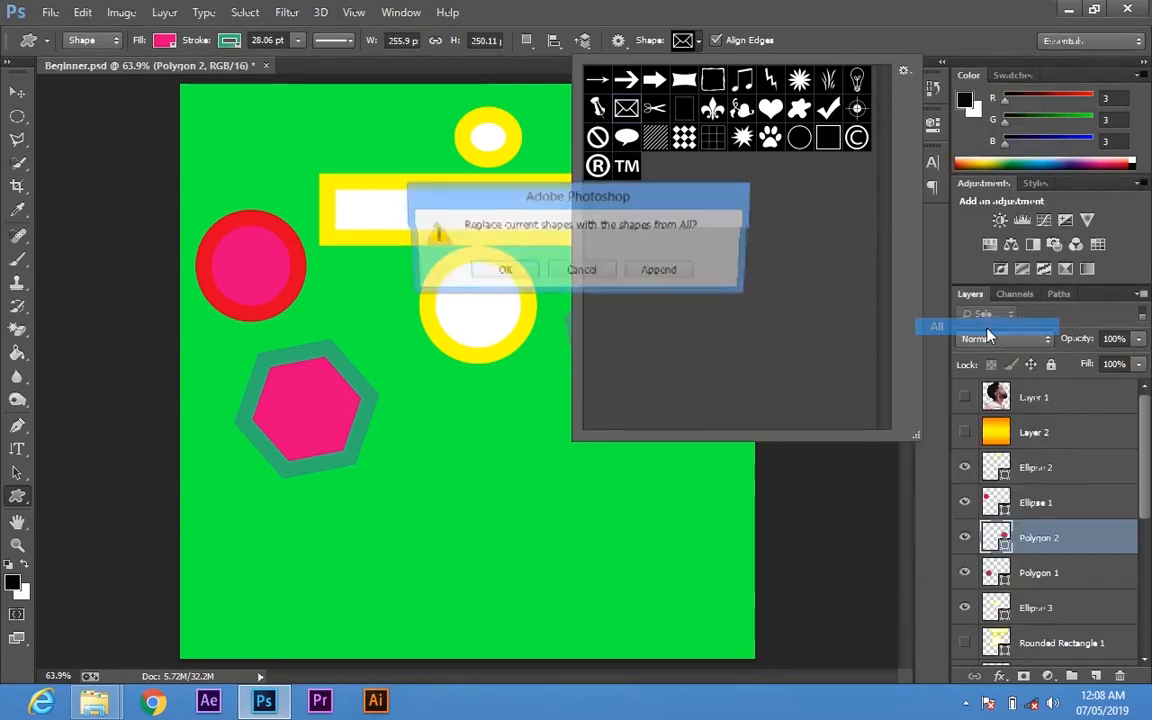
click(500, 269)
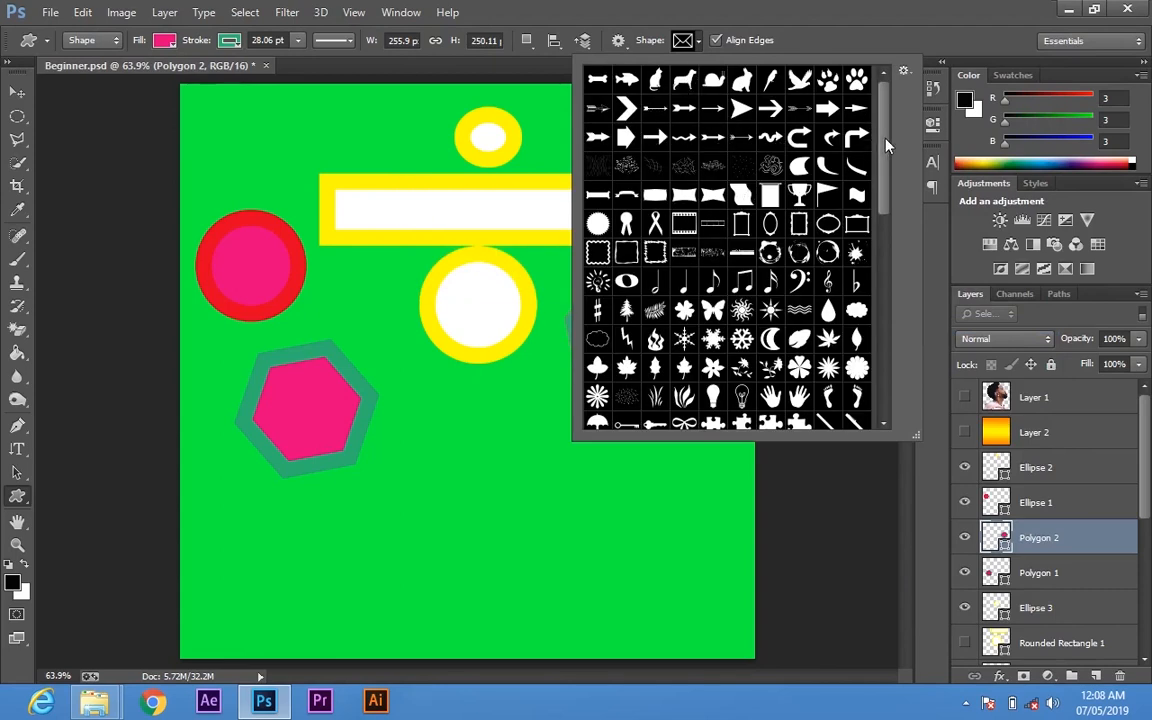
drag(885, 150, 893, 124)
click(823, 3)
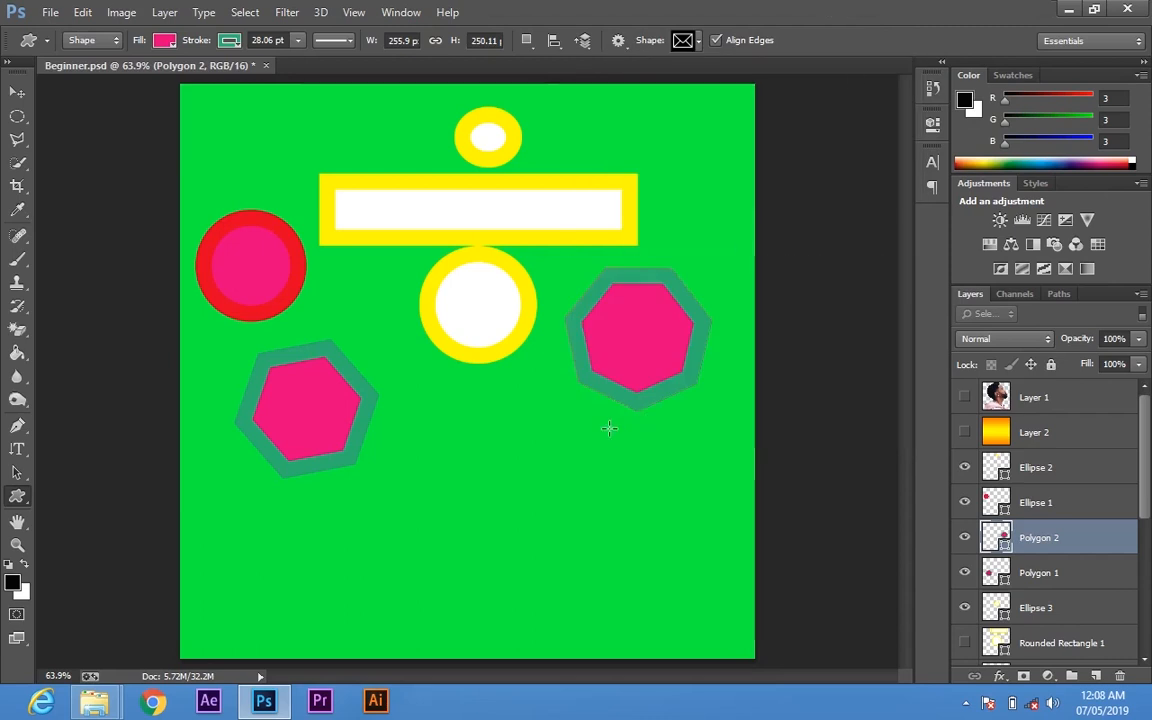
Zoom in to about 121% and pan around the canvas shapes with the Hand tool
click(17, 521)
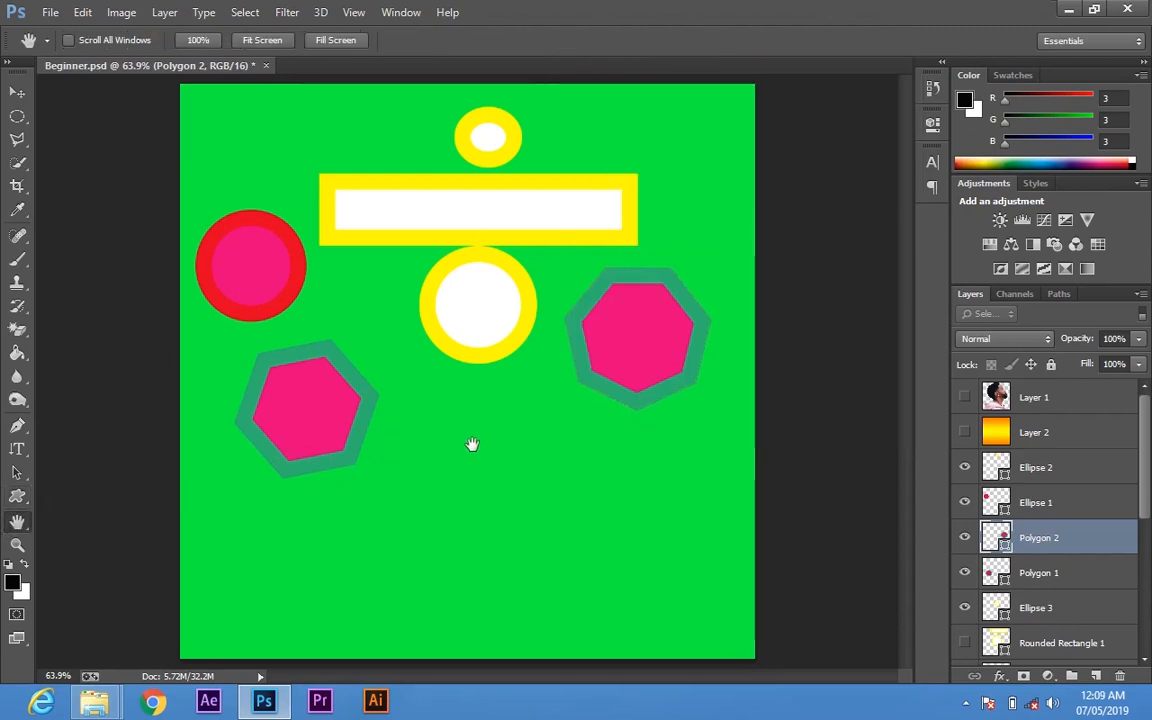
key(z)
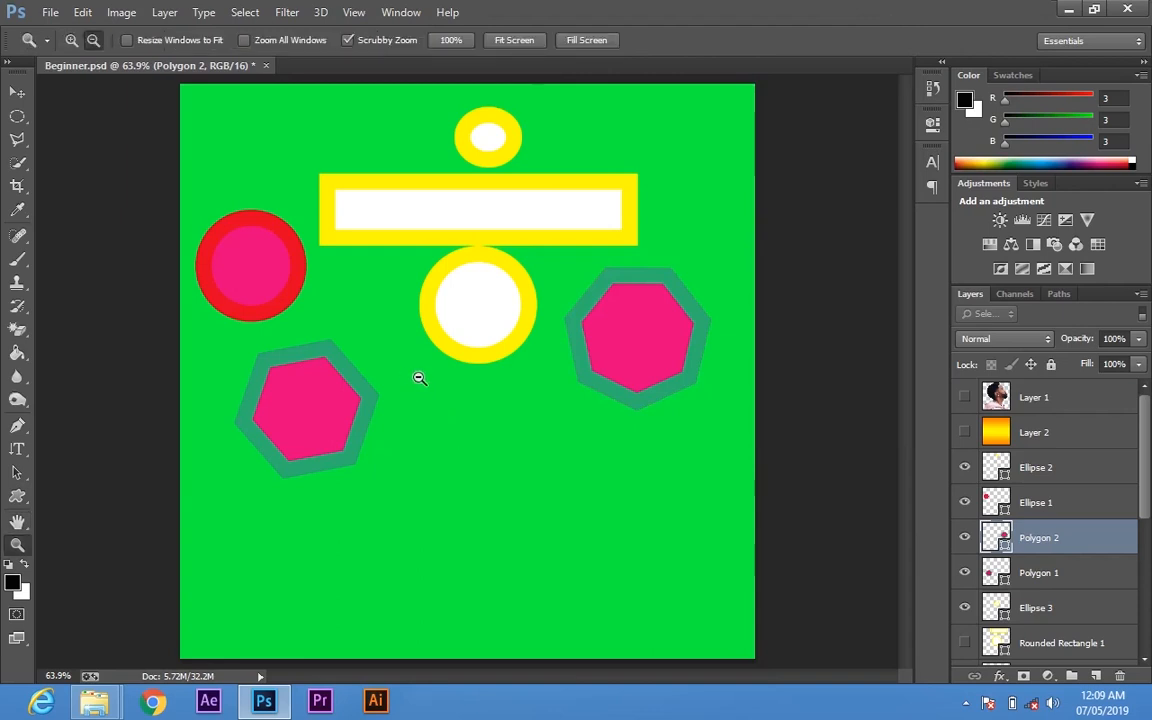
drag(419, 378, 568, 387)
key(h)
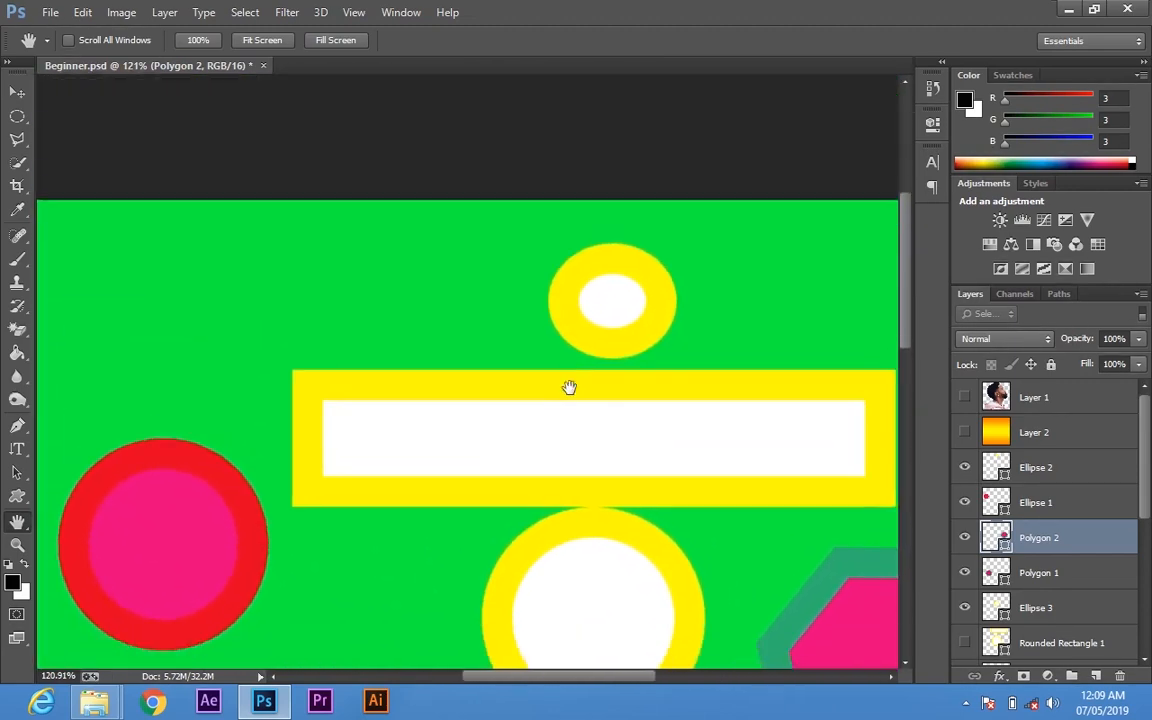
scroll(568, 387, down, 10)
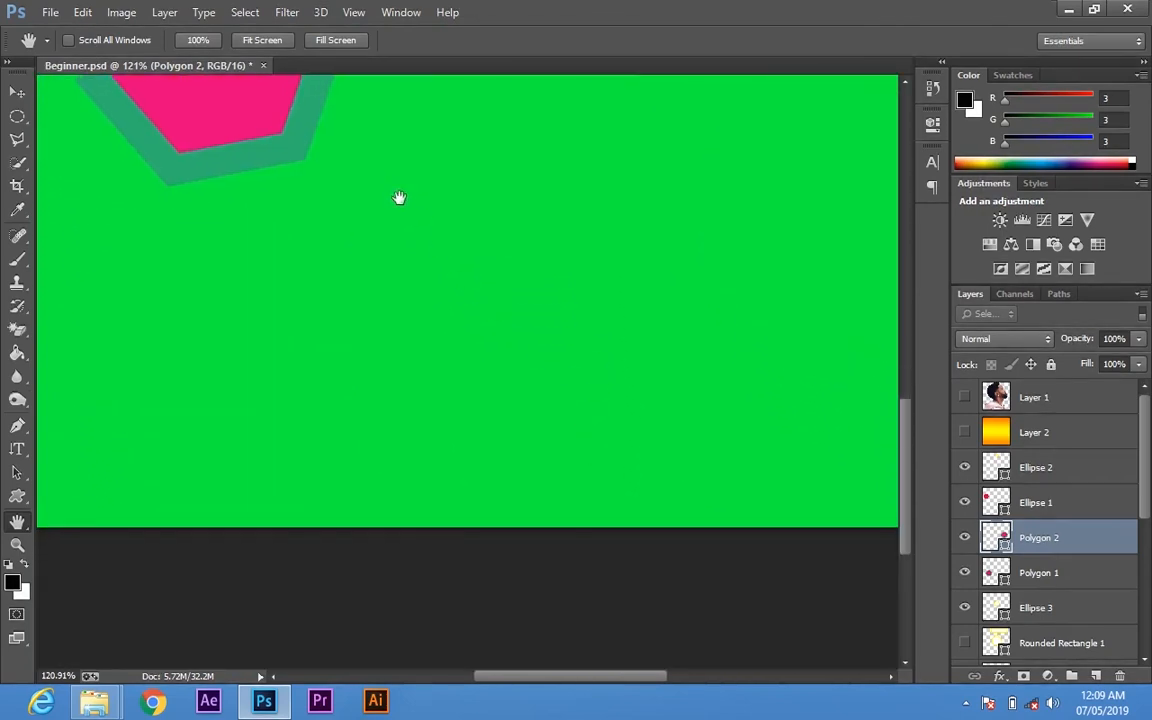
drag(398, 197, 494, 309)
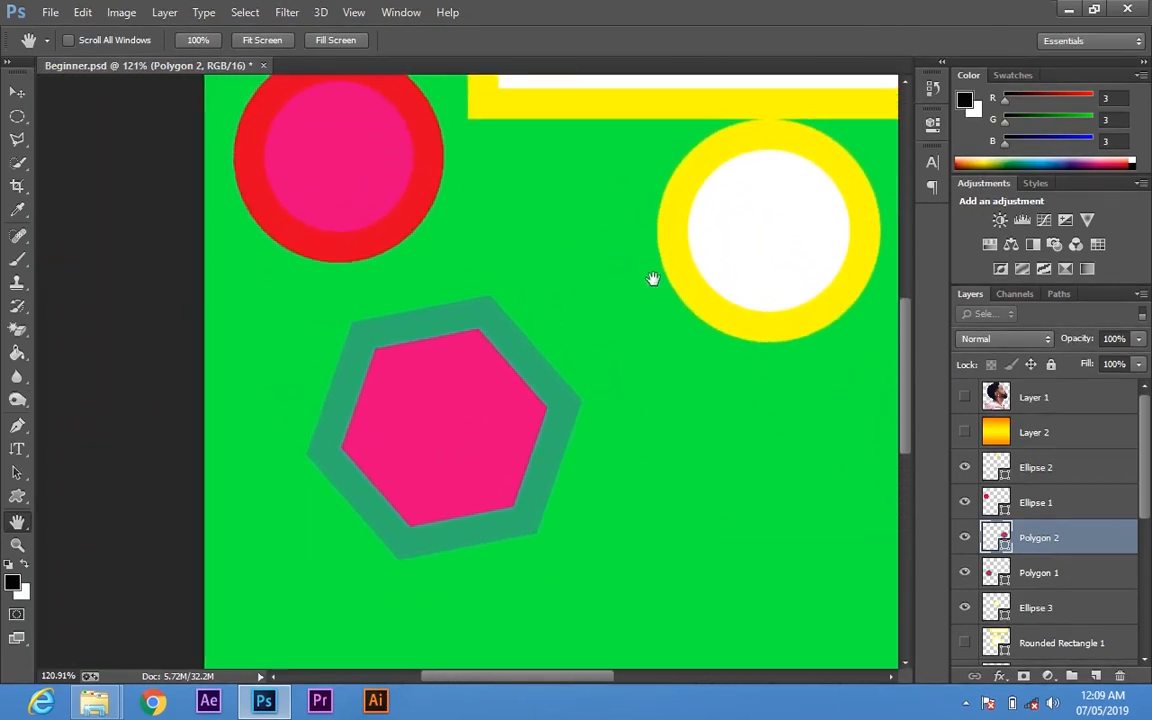
drag(694, 278, 540, 301)
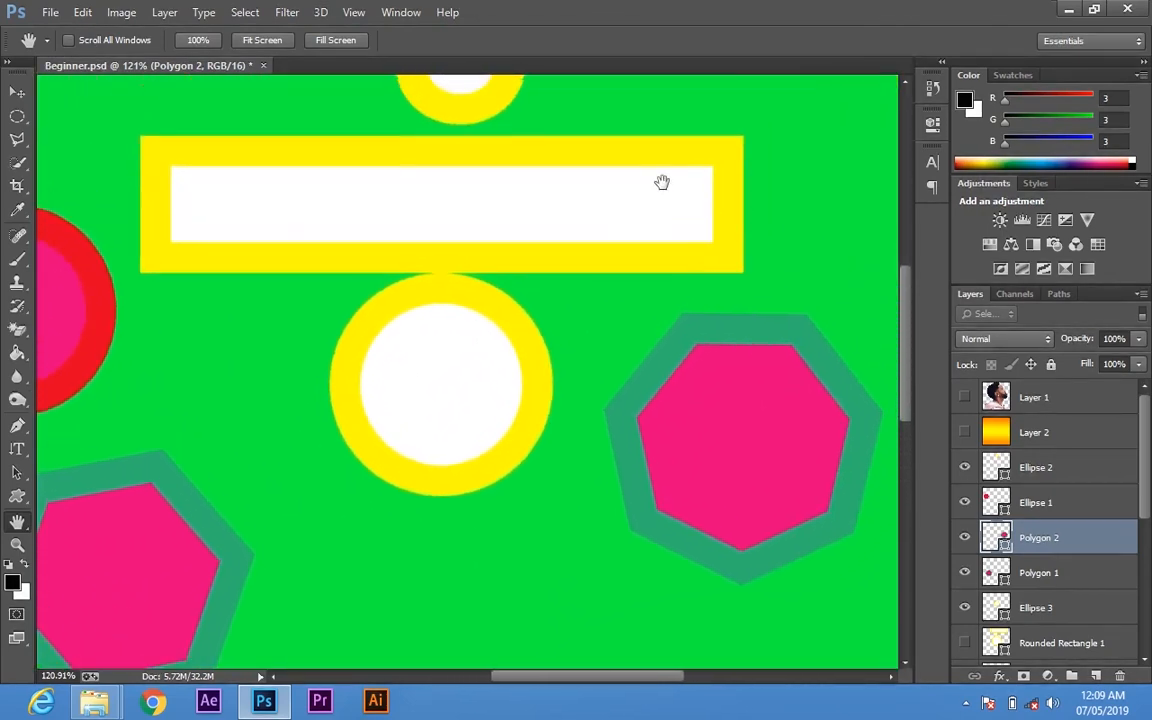
drag(662, 182, 600, 300)
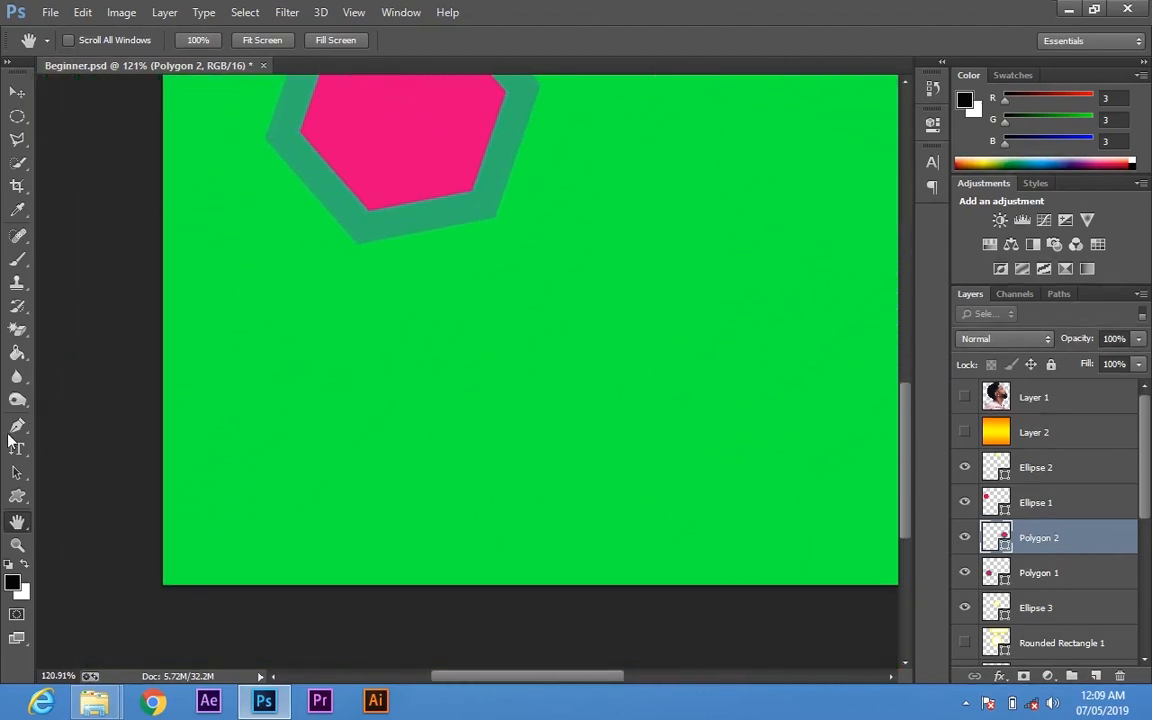
Fit the whole canvas on screen and try turning the view with the Rotate View tool
right_click(17, 521)
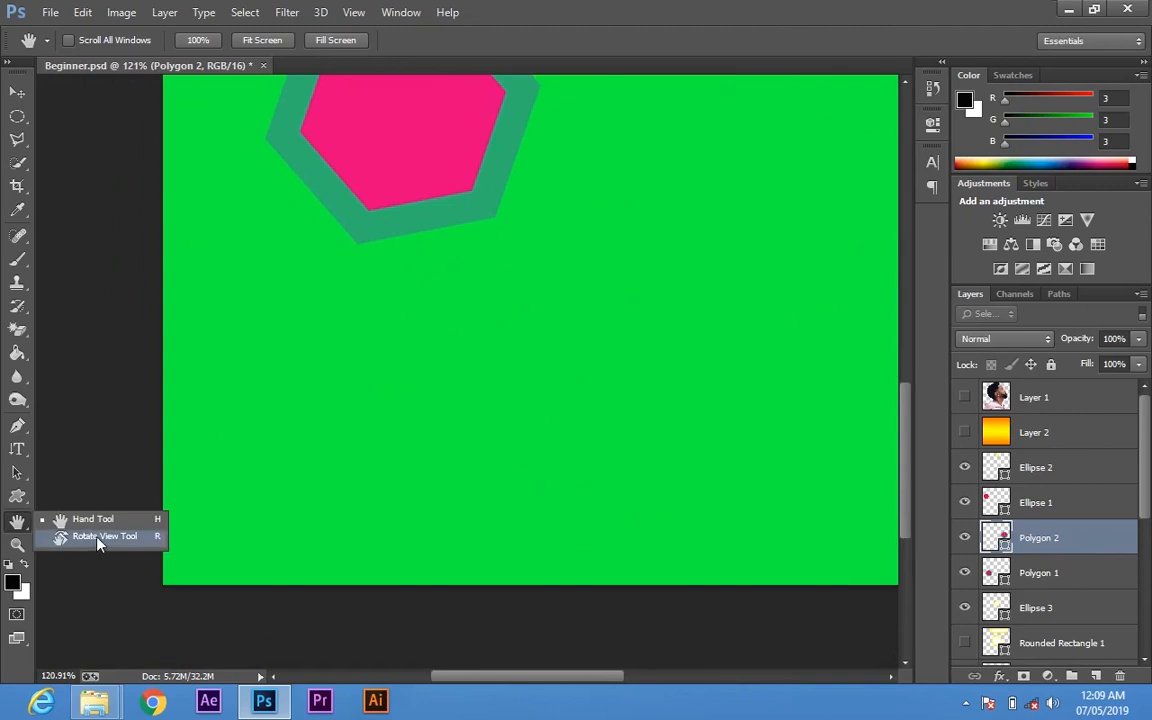
click(97, 538)
key(z)
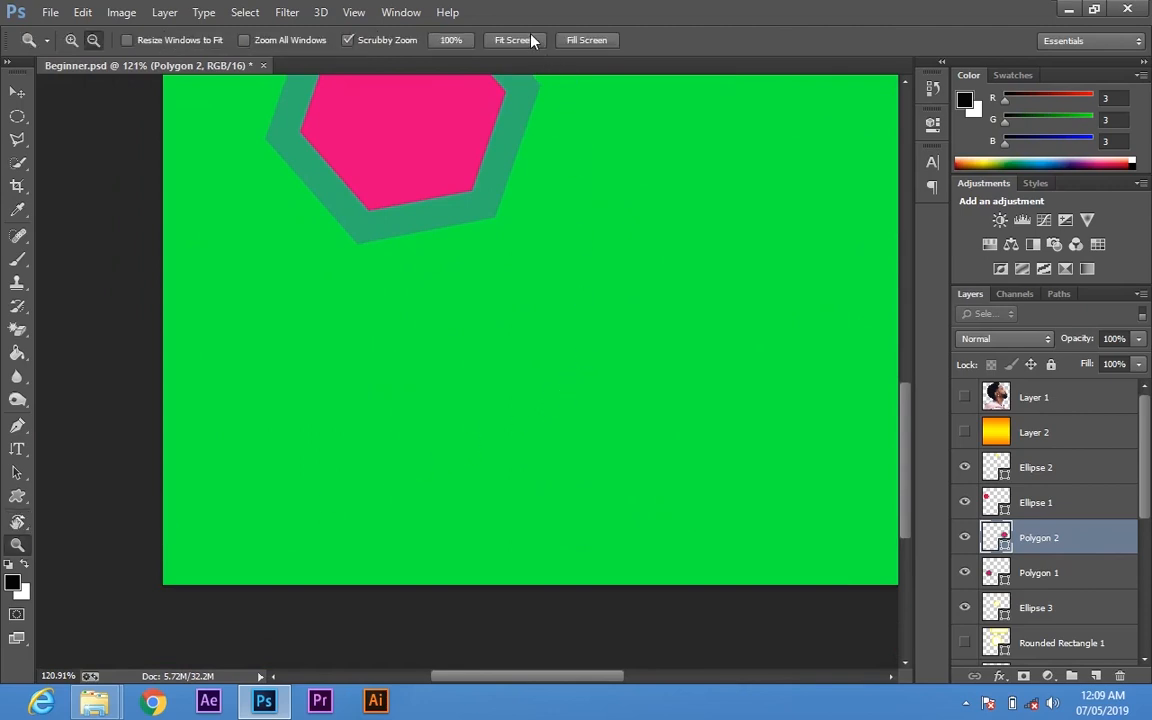
click(531, 40)
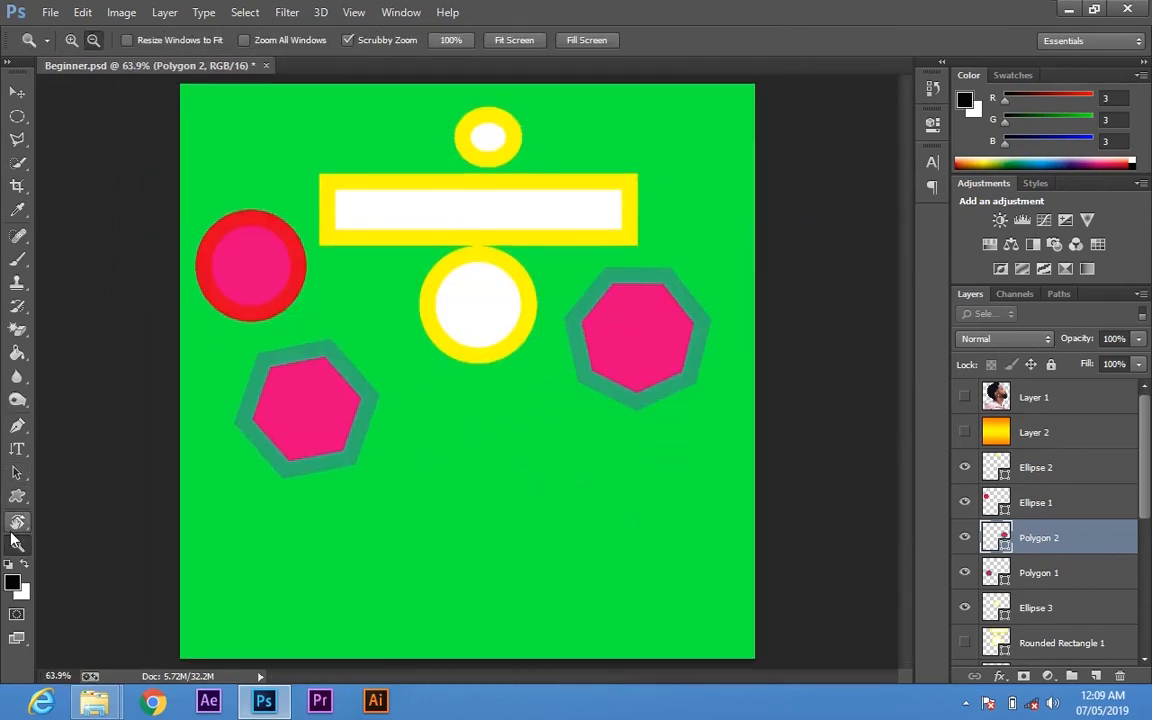
key(r)
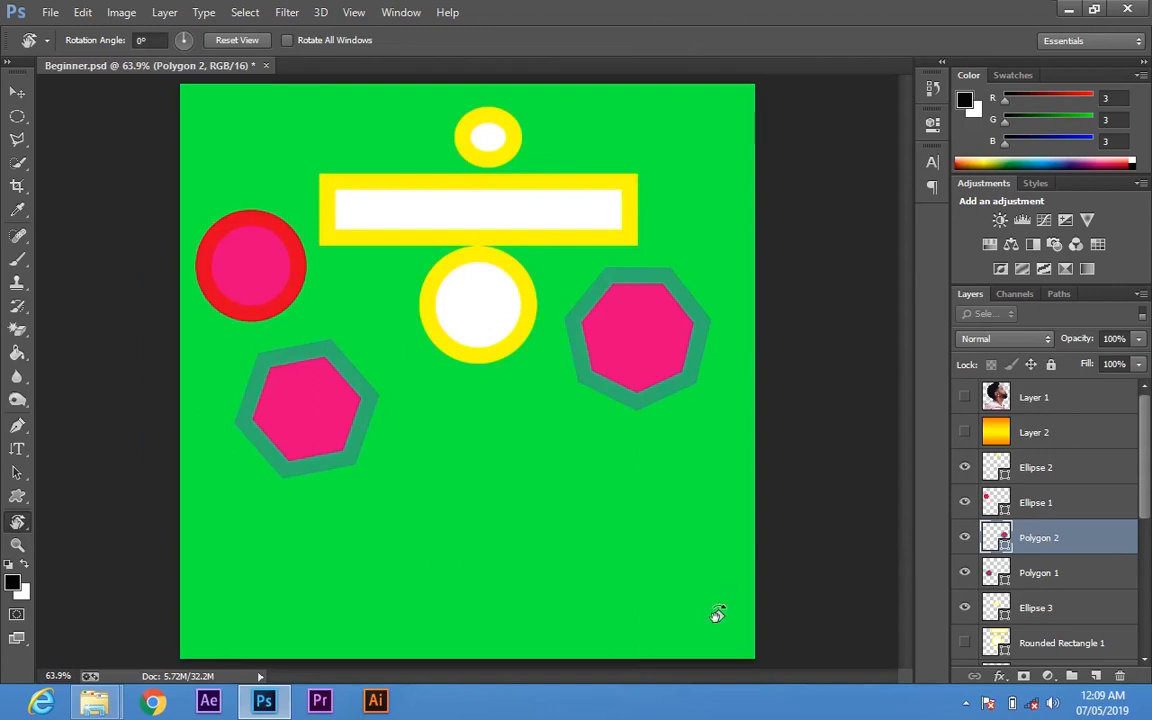
drag(642, 553, 580, 480)
Zoom in on the canvas to 200% and back out to 25% with the Zoom tool, leaving it in zoom-out mode
click(17, 545)
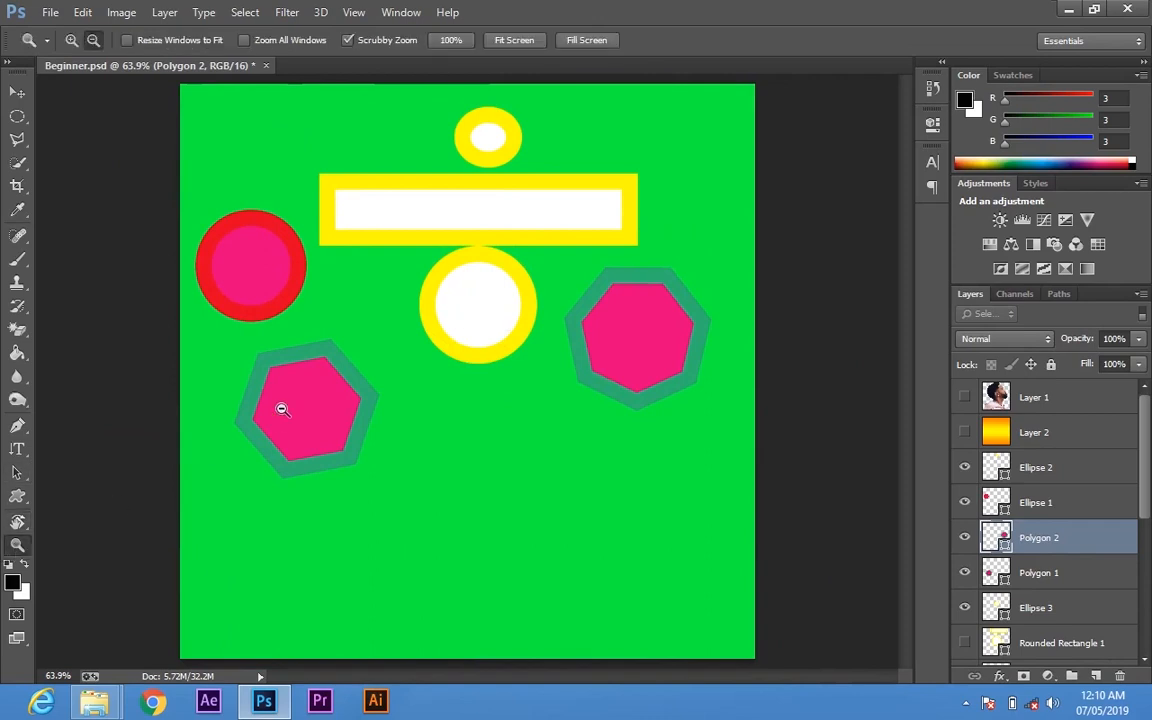
click(70, 42)
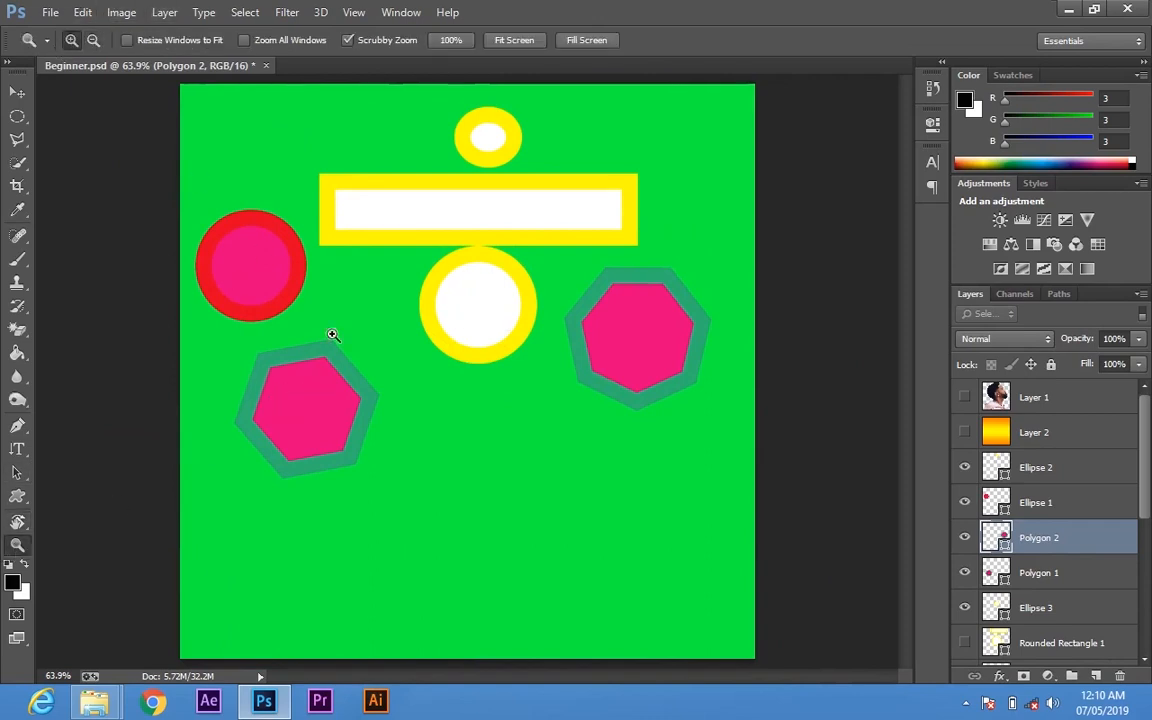
click(441, 391)
click(450, 393)
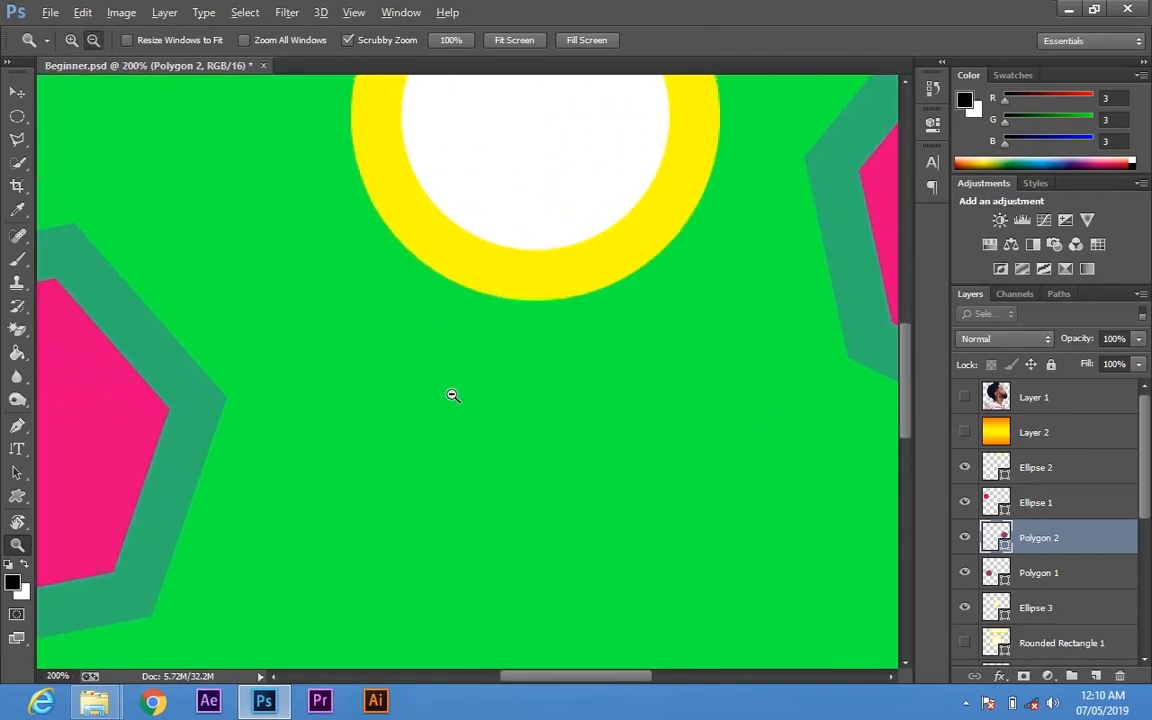
alt+click(451, 394)
alt+click(452, 395)
alt+click(452, 395)
alt+click(452, 395)
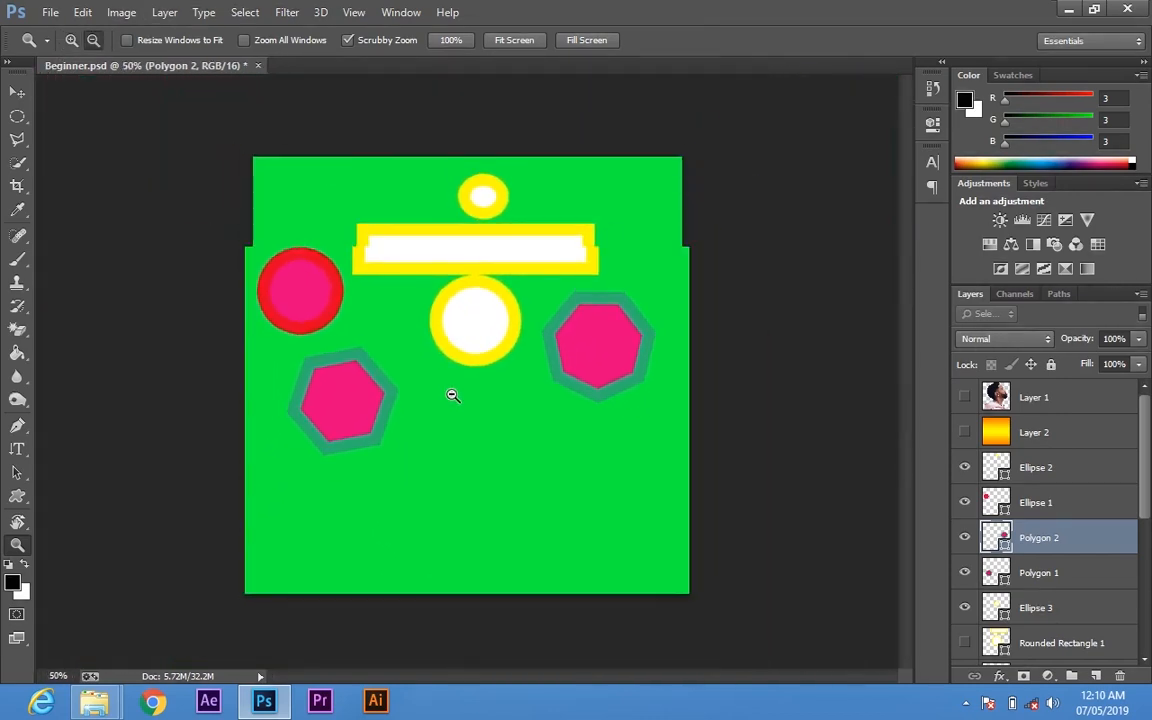
click(452, 395)
click(452, 395)
click(452, 395)
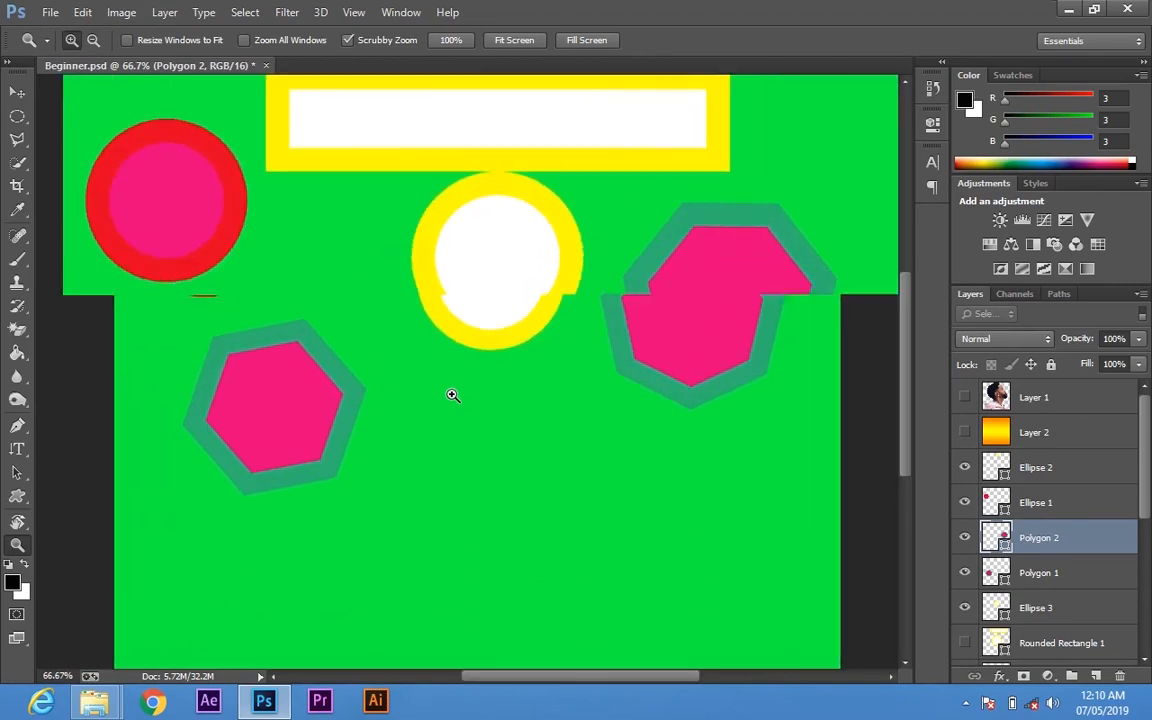
alt+click(452, 395)
alt+click(452, 395)
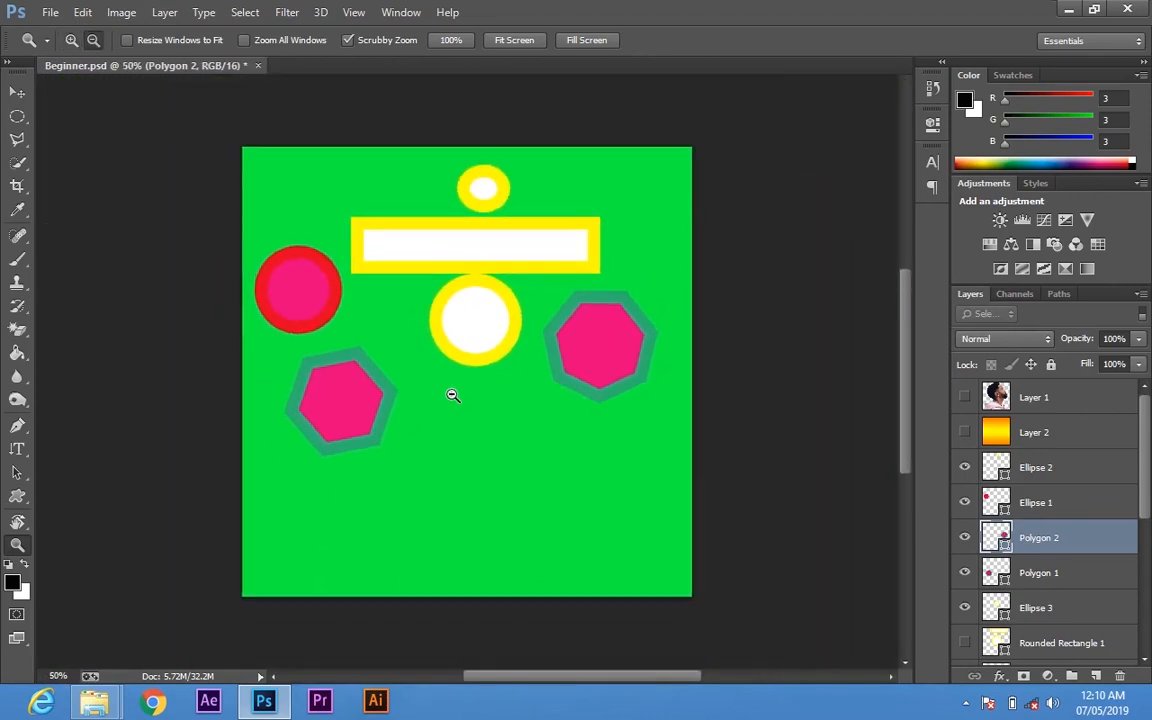
alt+click(452, 395)
alt+click(452, 395)
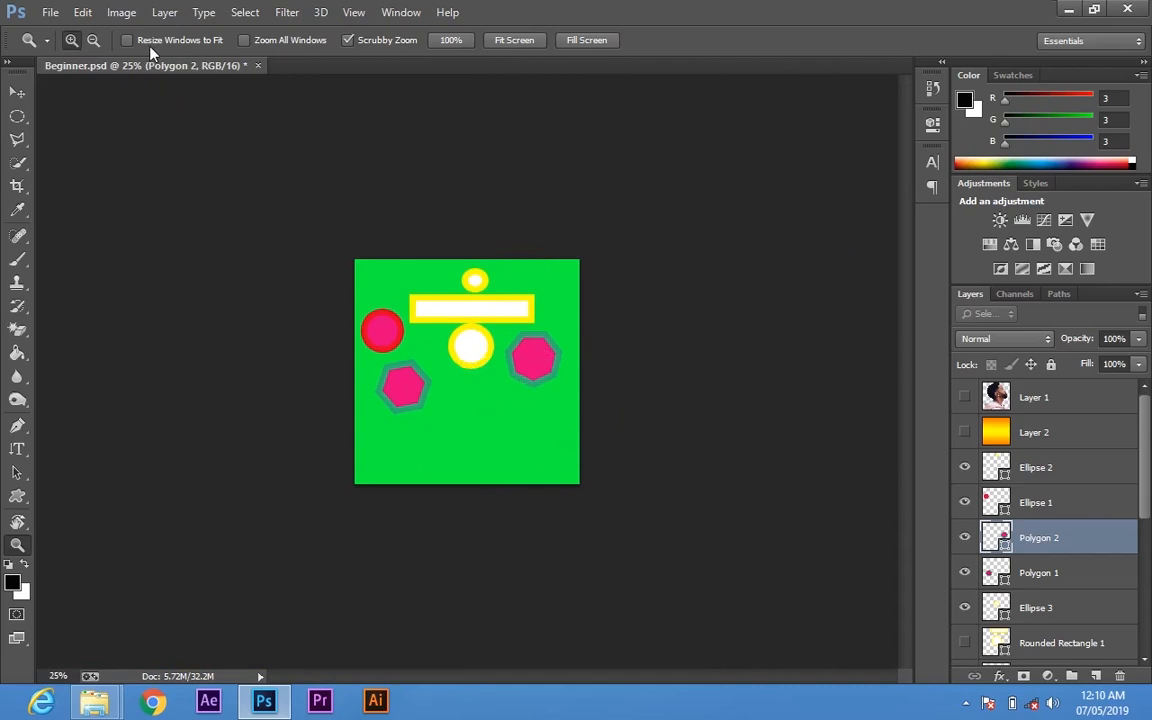
click(95, 41)
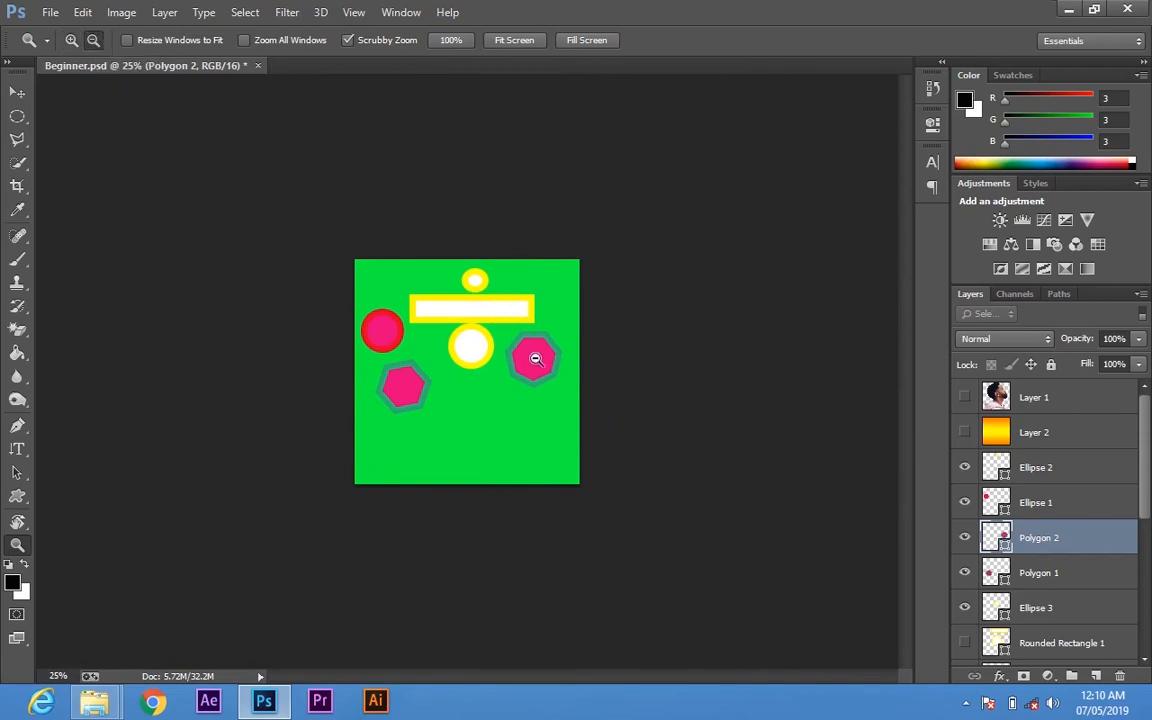
Zoom out on the canvas to 5% and back in to 50% with the Zoom tool
click(482, 340)
click(482, 340)
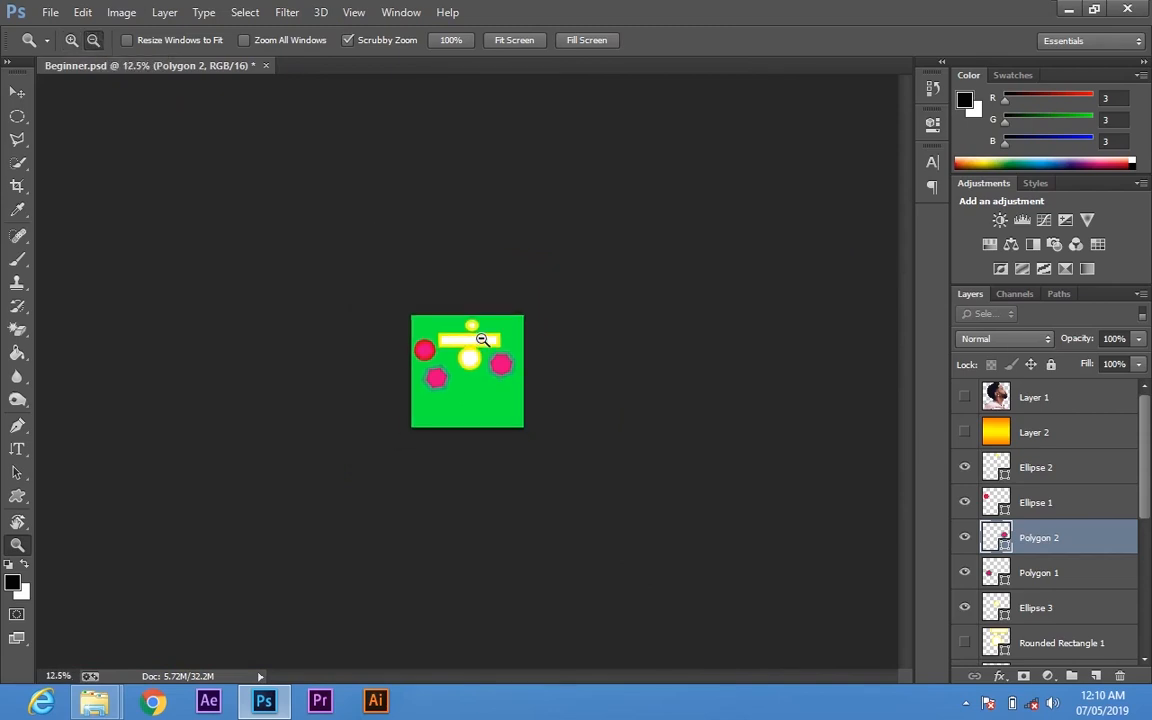
click(482, 340)
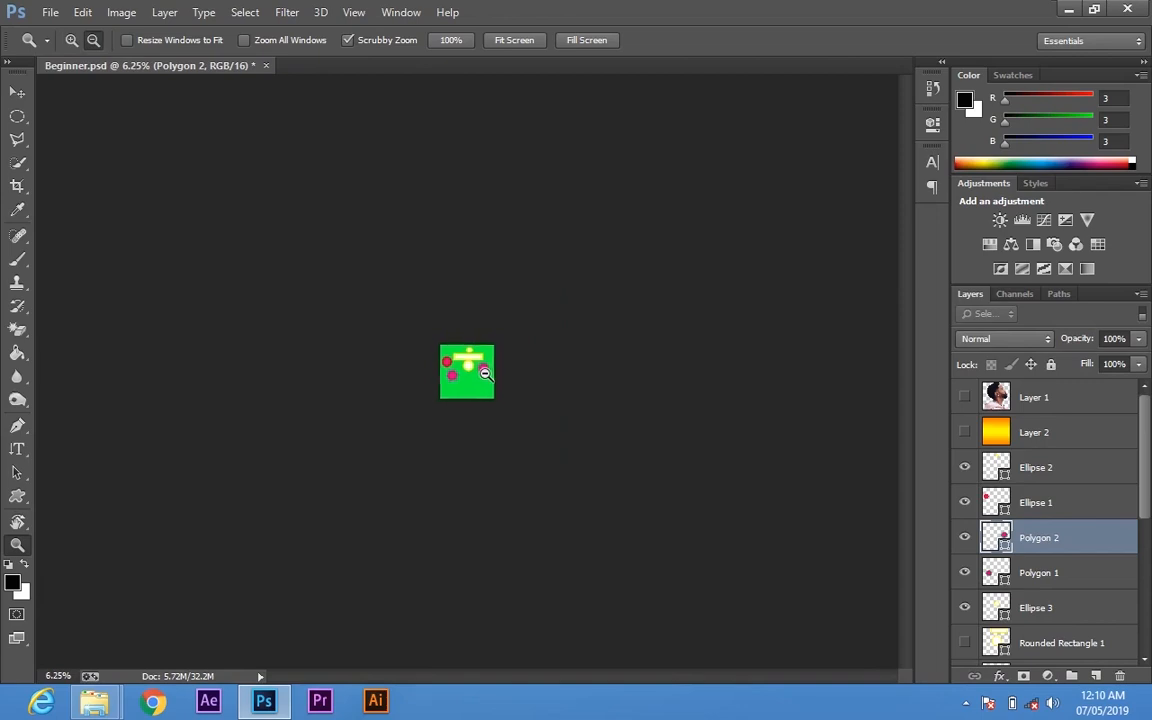
alt+click(484, 372)
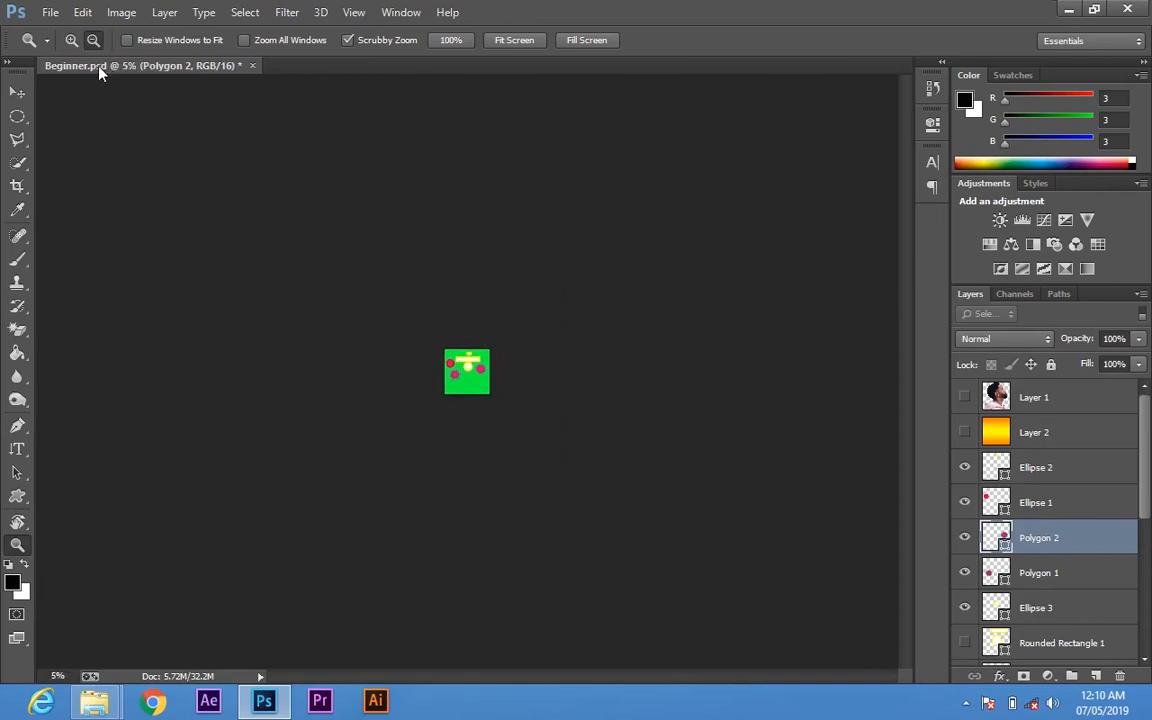
click(72, 41)
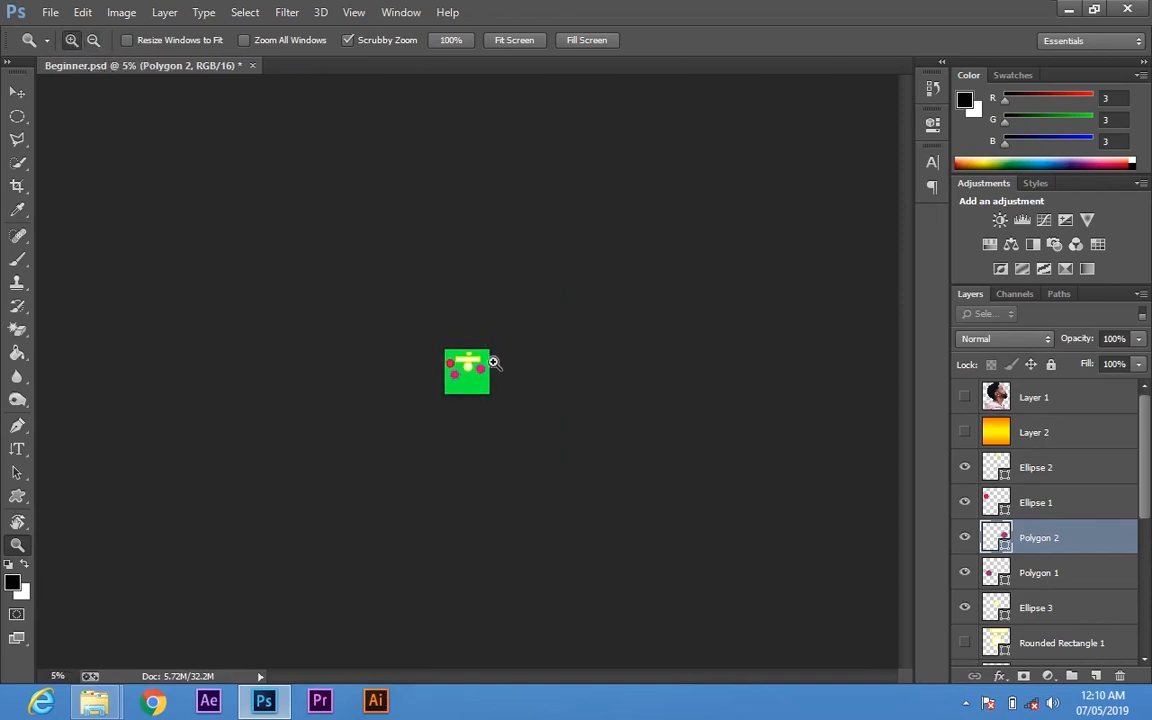
drag(475, 370, 475, 370)
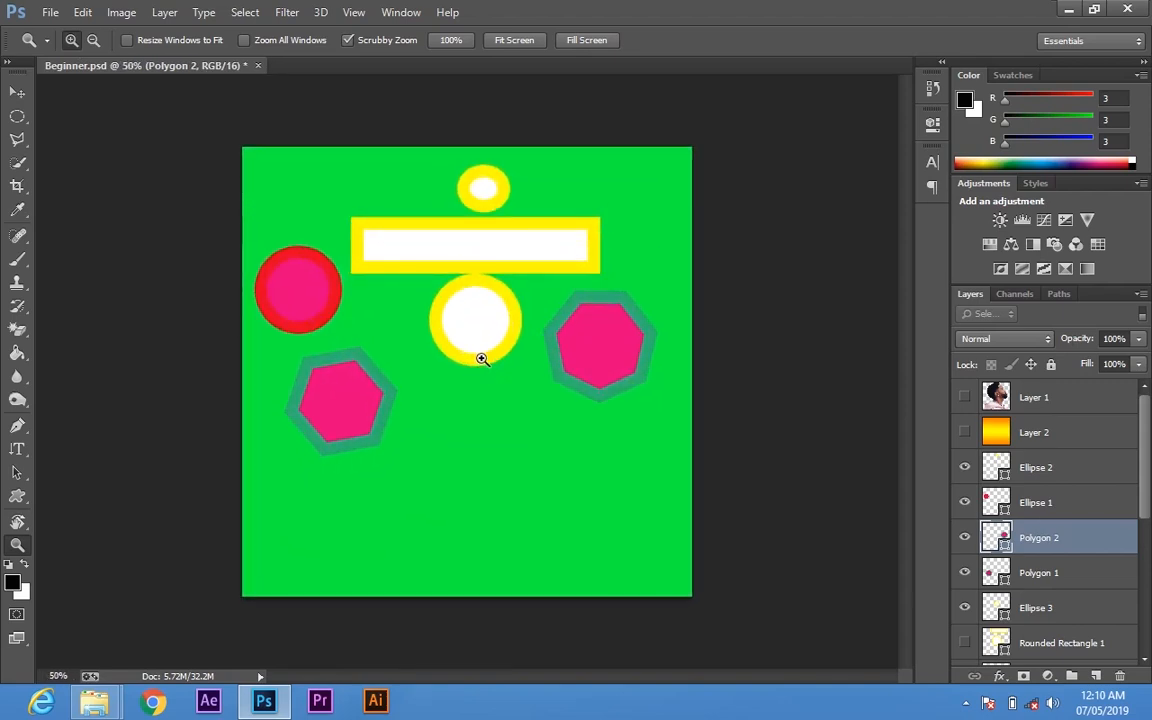
Temporarily invert the Zoom tool's zoom-in mode several times and use it to zoom the canvas out to 33.3%
key(alt)
key(alt)
key(alt)
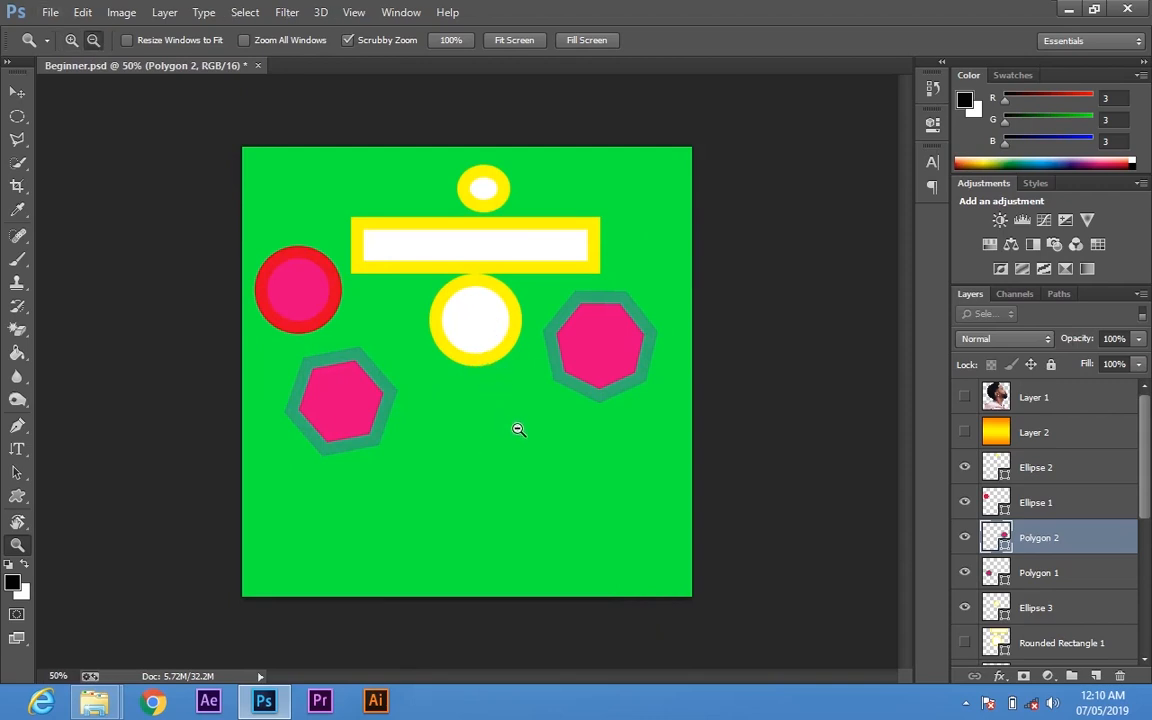
key(alt)
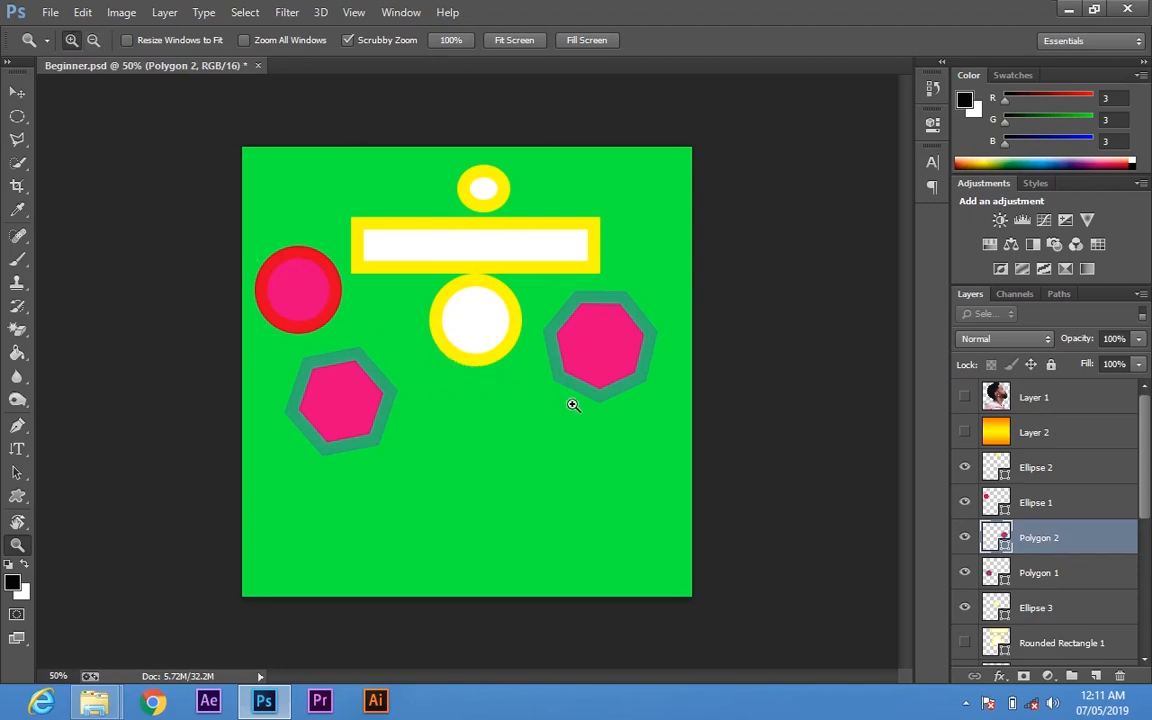
alt+click(492, 428)
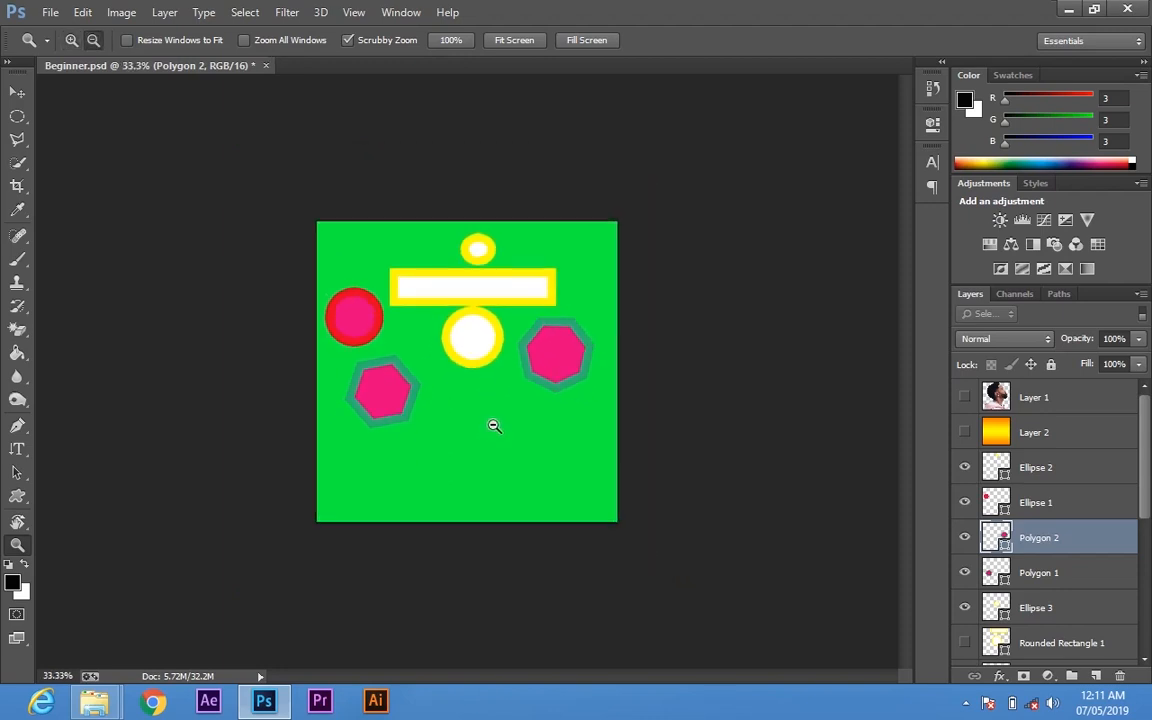
double_click(492, 426)
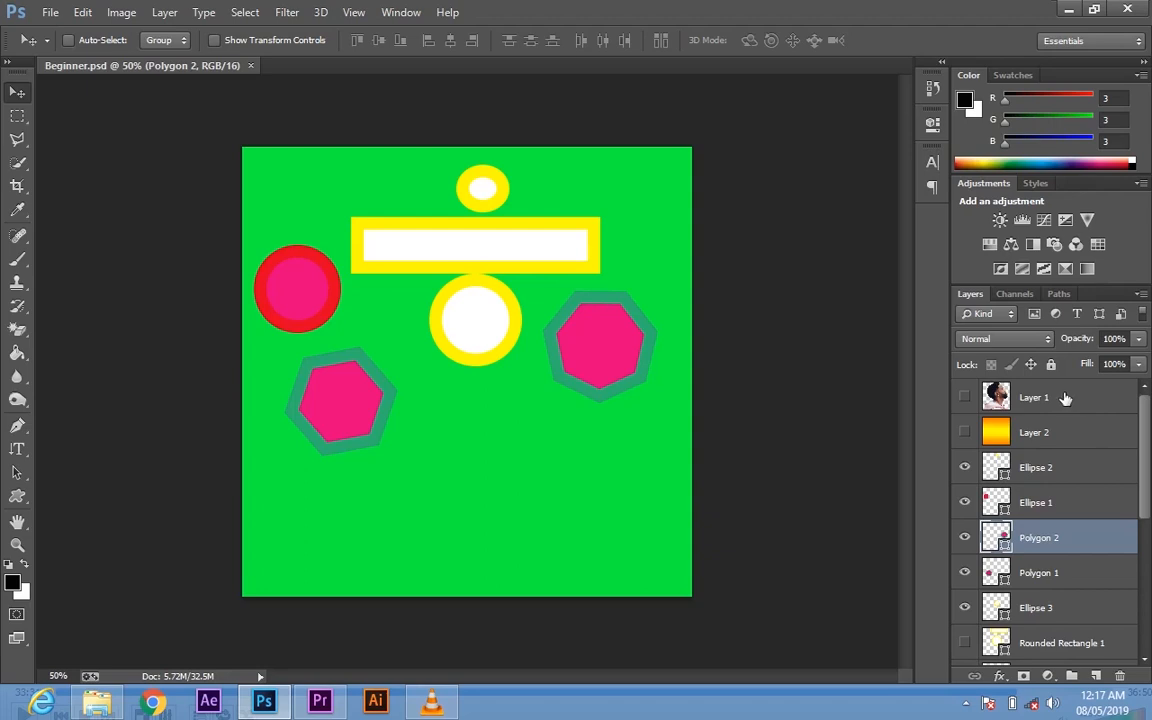
Start saving the document as a new file in the my ps folder, naming it "first beginner"
click(52, 13)
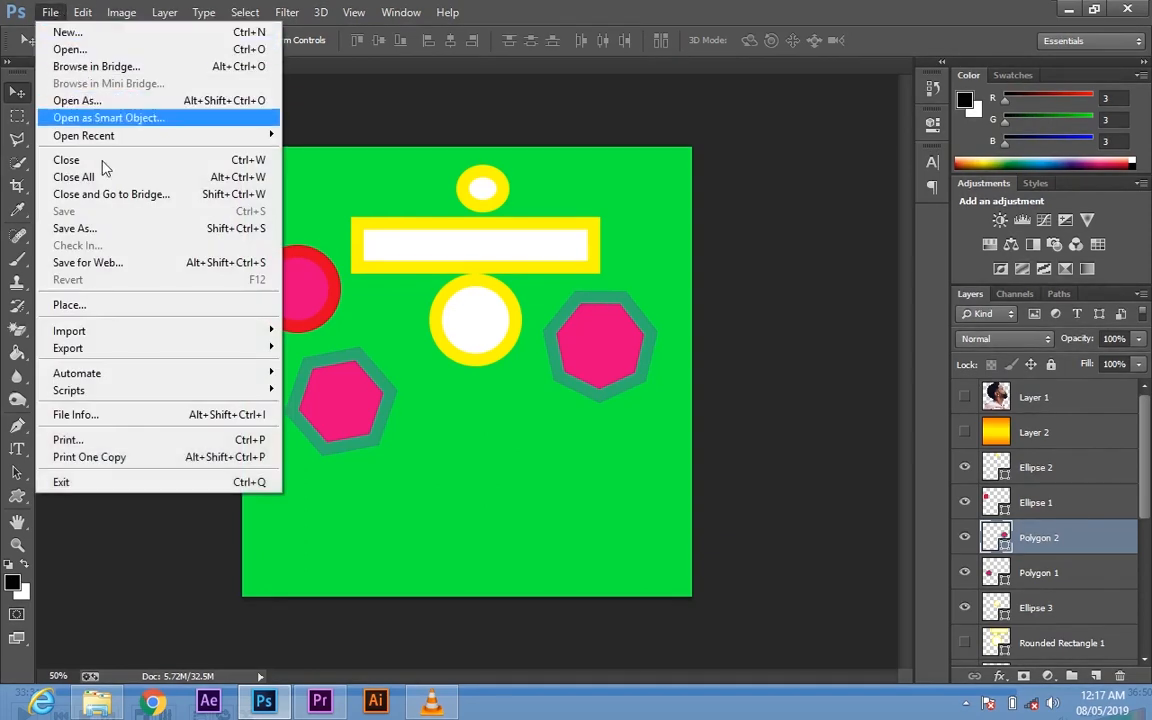
click(117, 232)
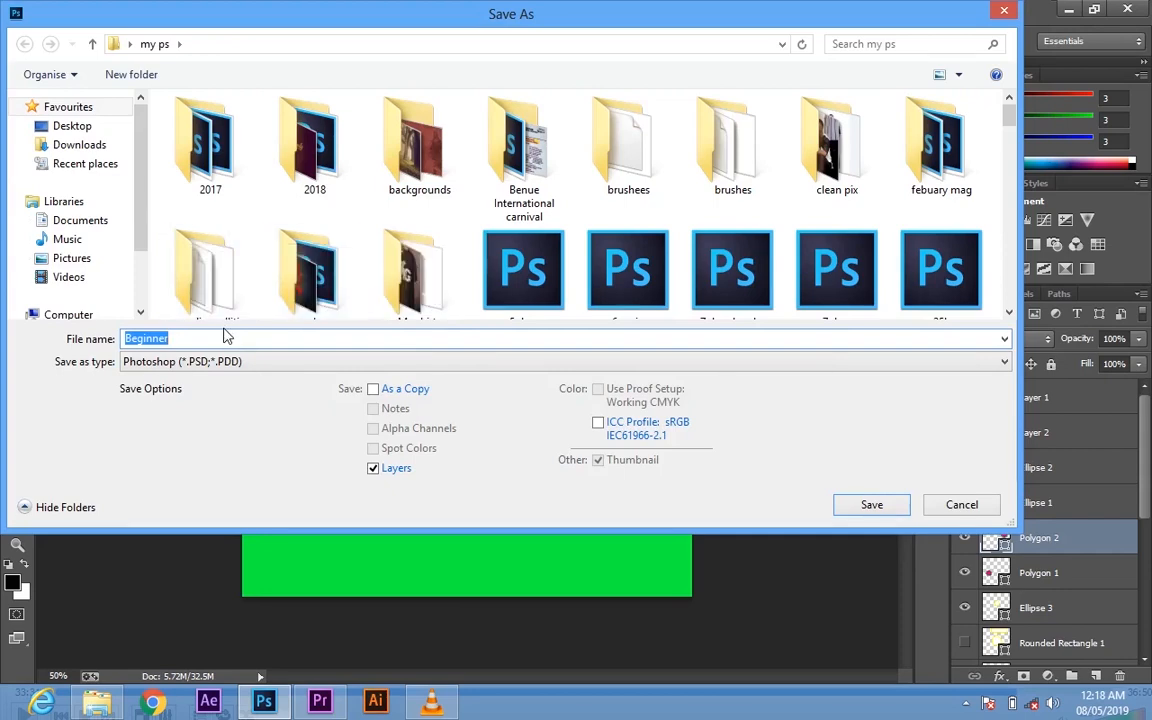
key(BackSpace)
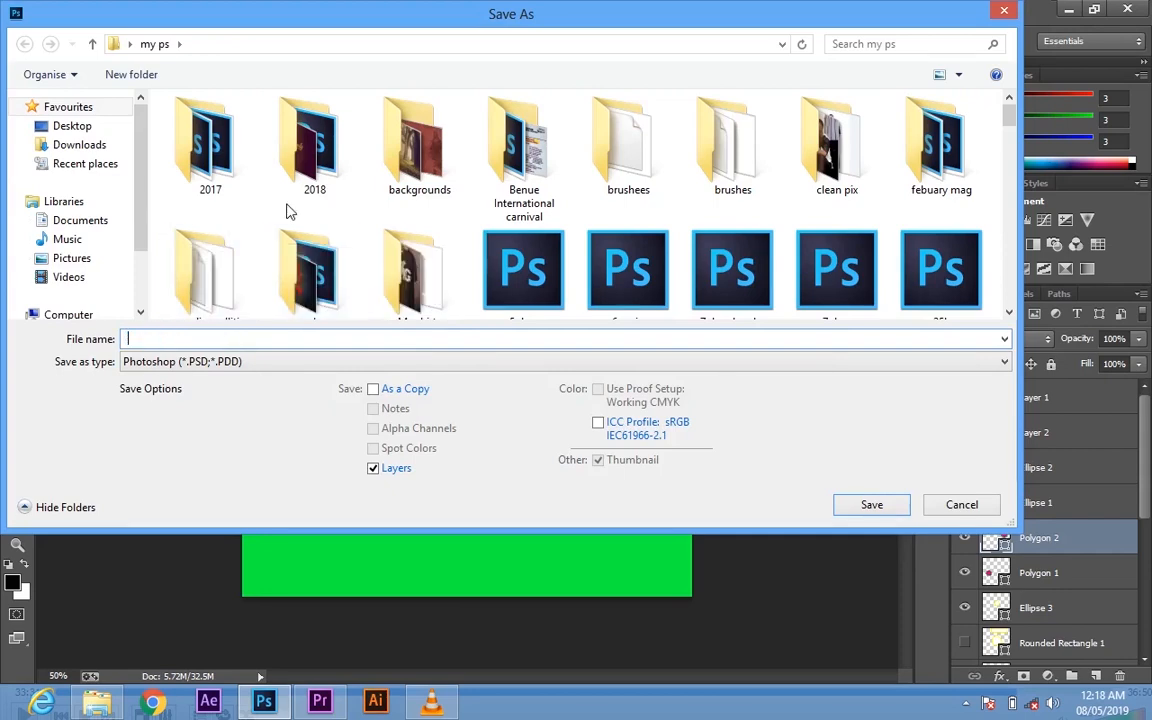
click(255, 339)
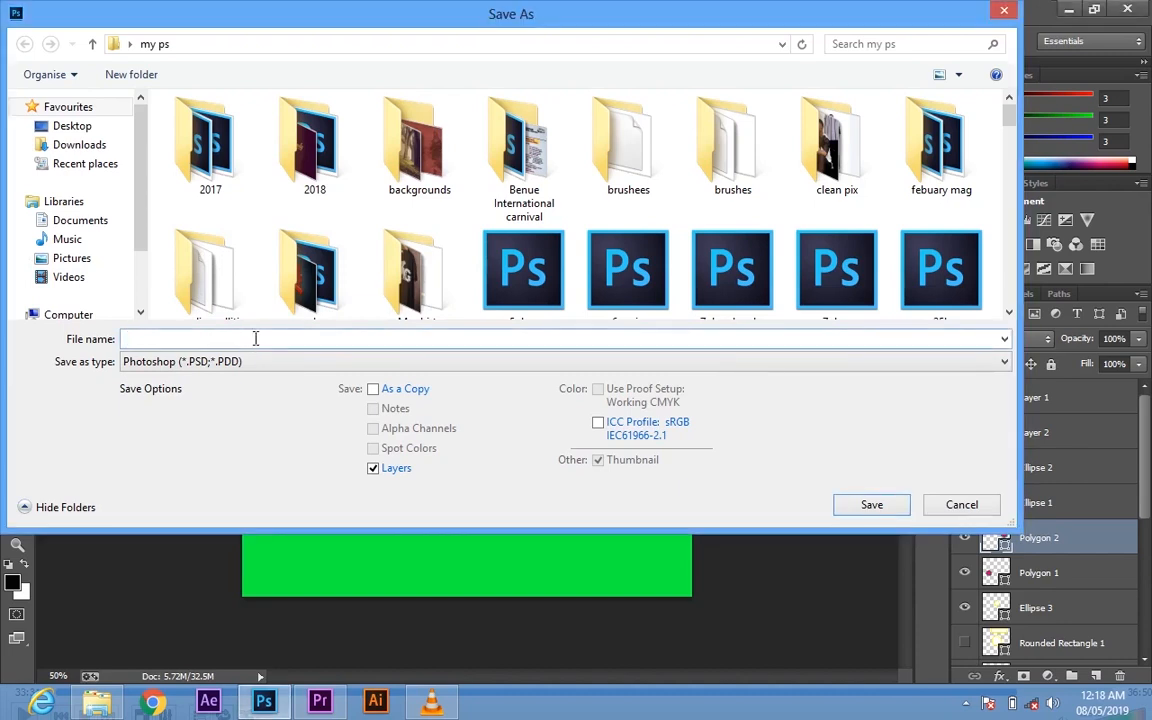
text(first beginner)
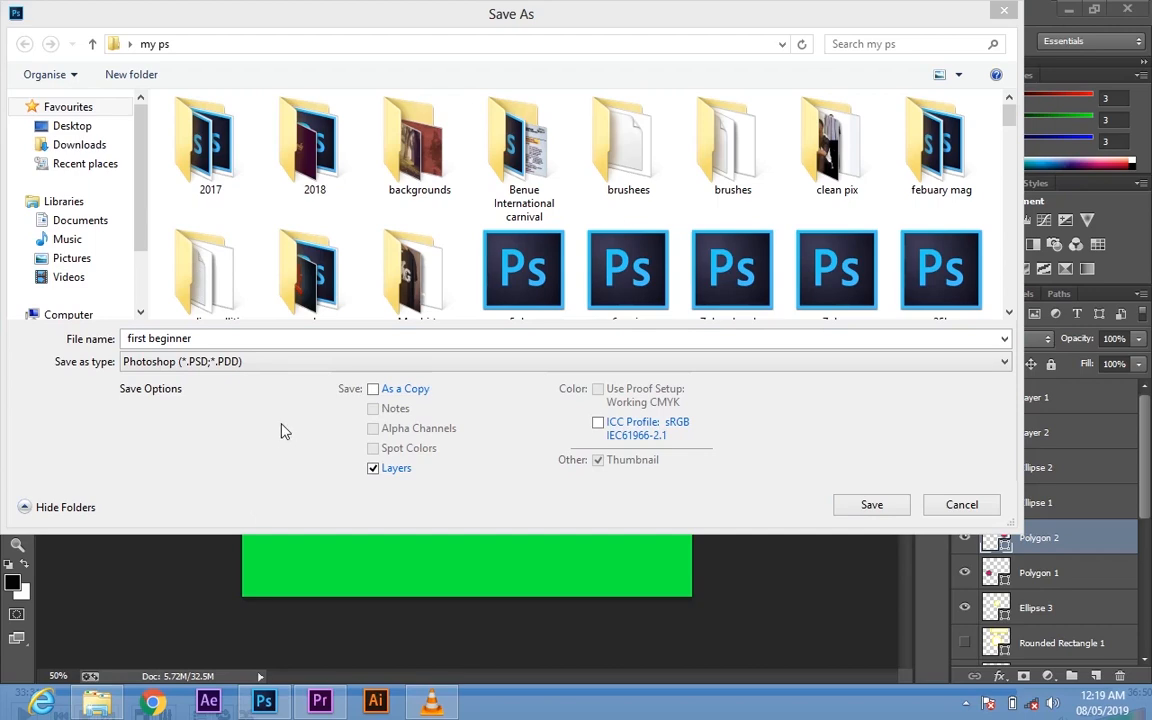
Try Photoshop PDF as the save format and set it back to Photoshop (*.PSD;*.PDD)
click(253, 368)
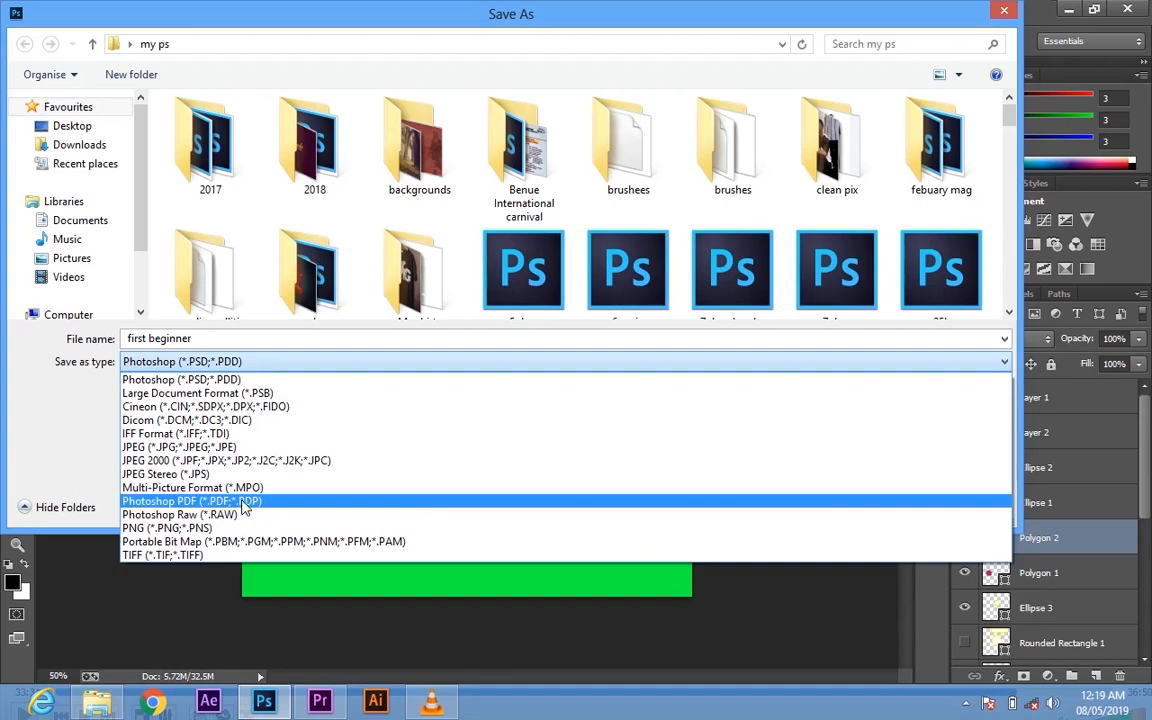
click(243, 501)
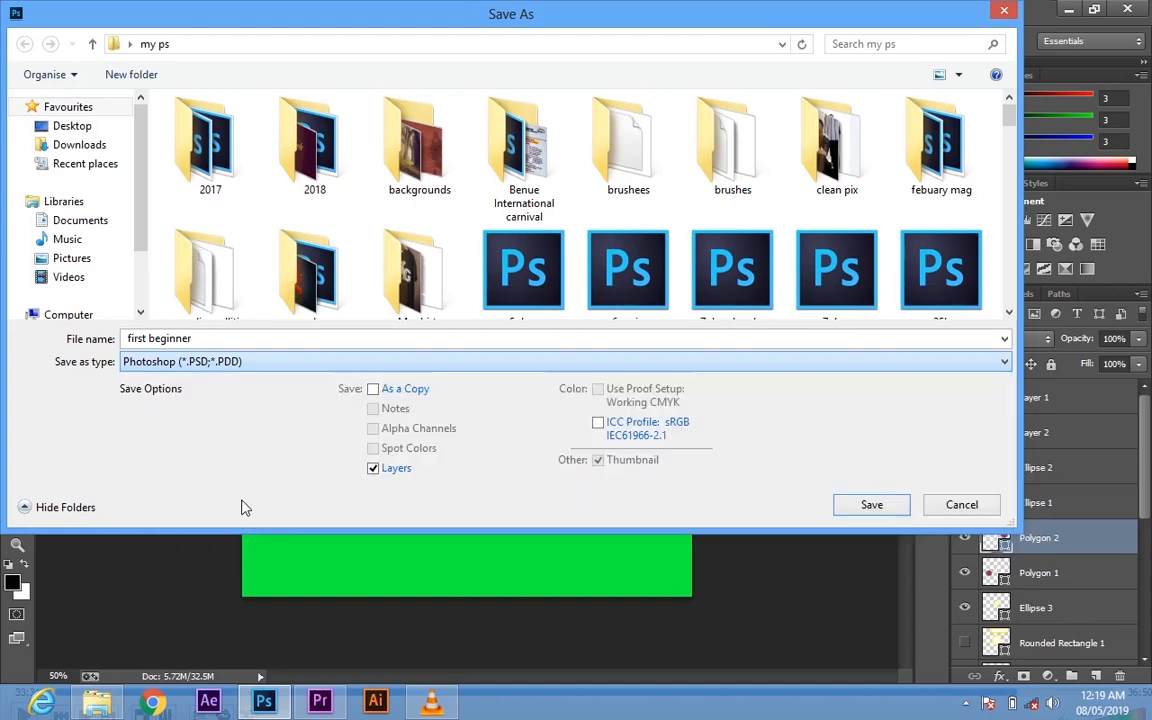
click(253, 366)
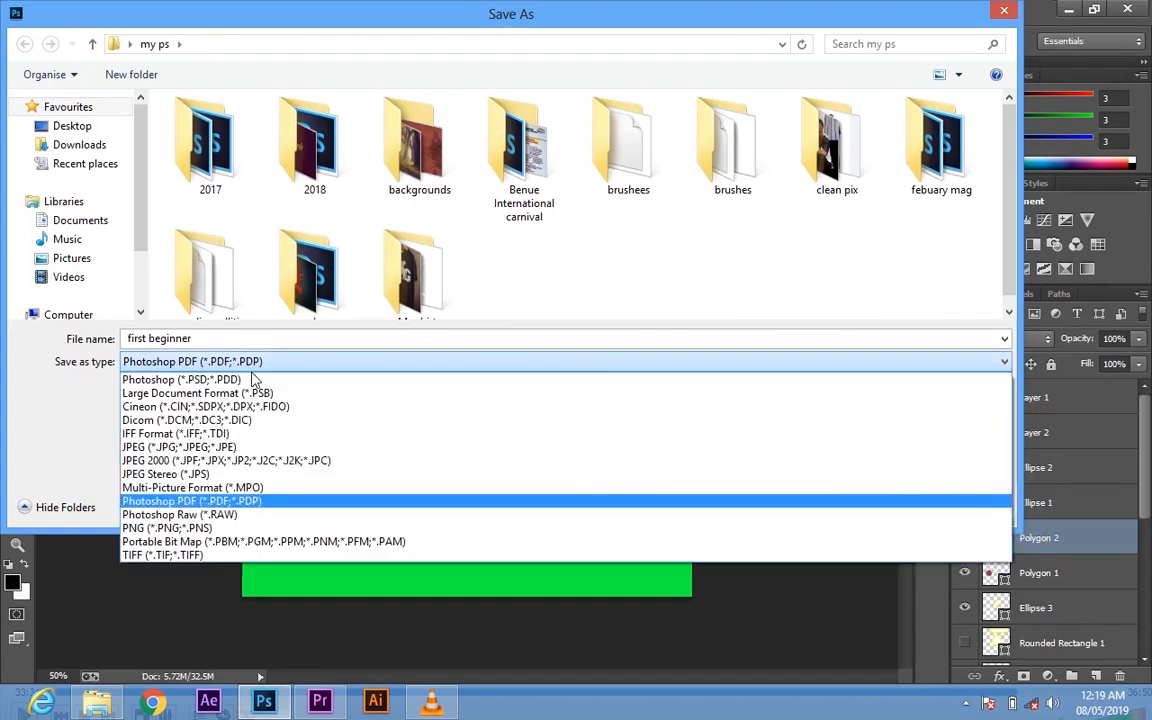
click(251, 383)
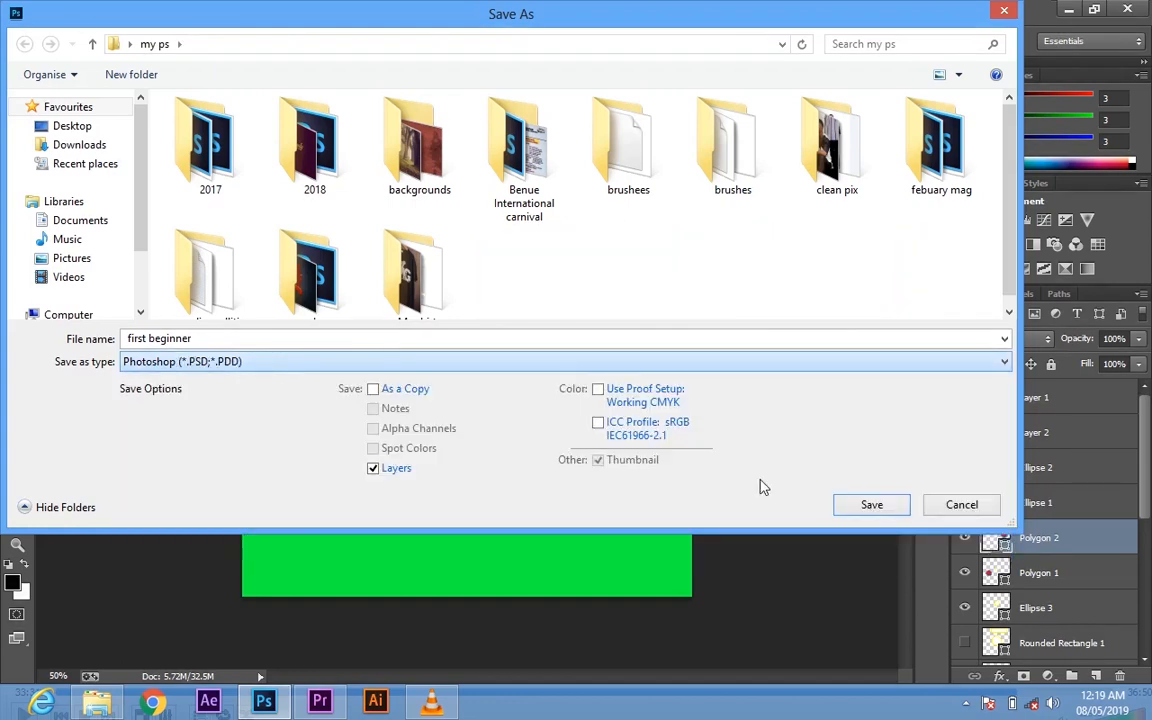
Save the PSD file with Maximize Compatibility on and stop the format options dialog from showing again
click(872, 505)
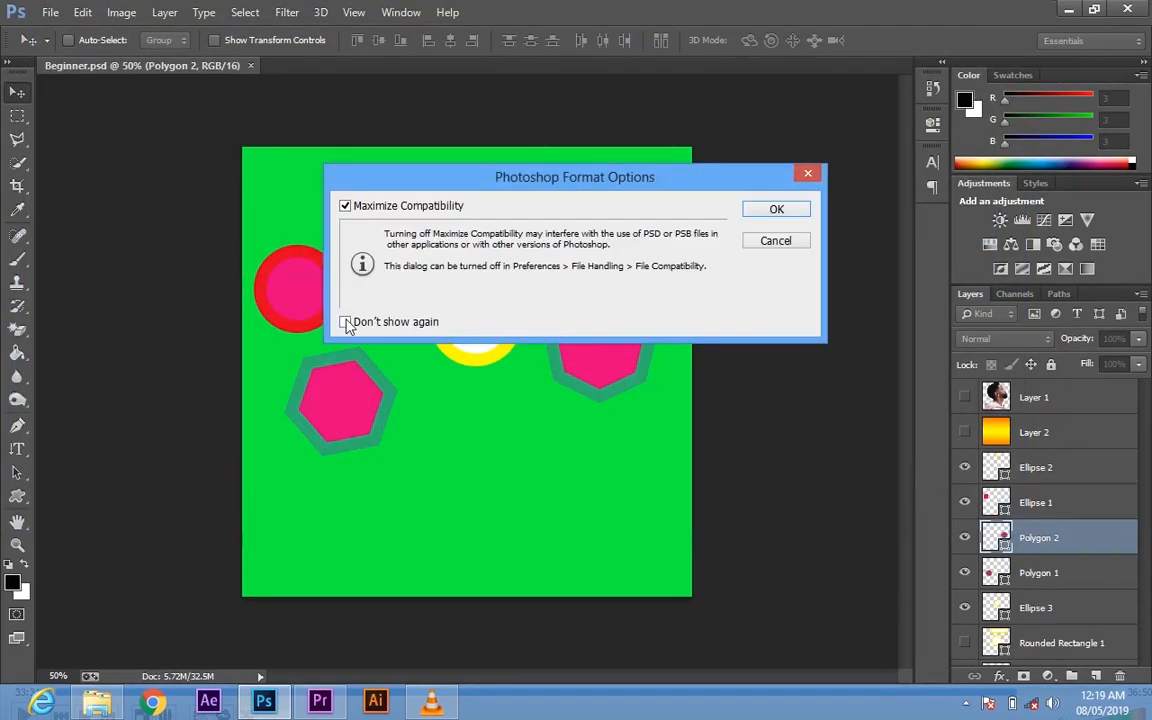
click(345, 321)
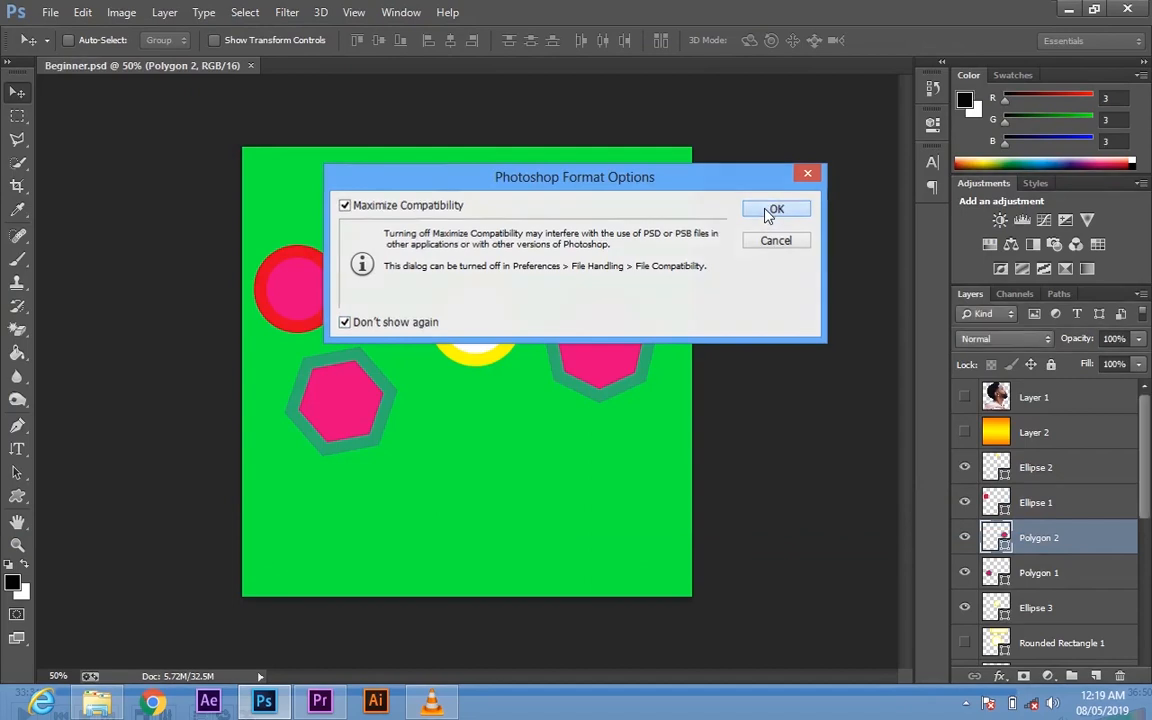
click(775, 210)
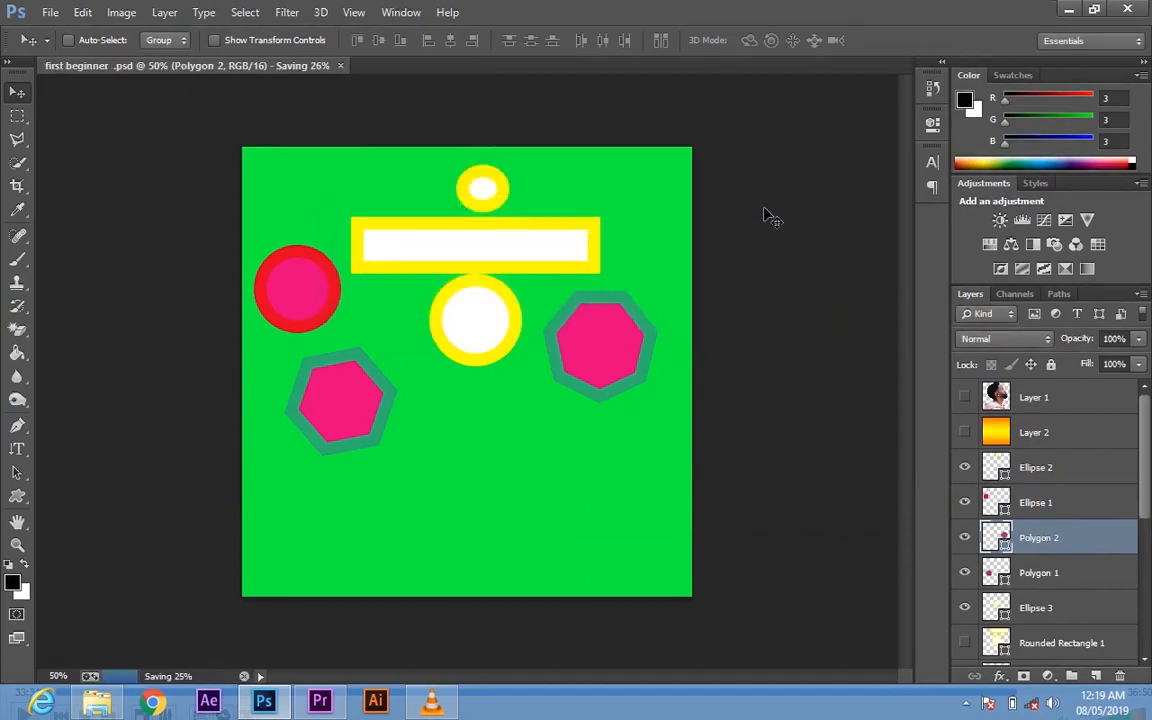